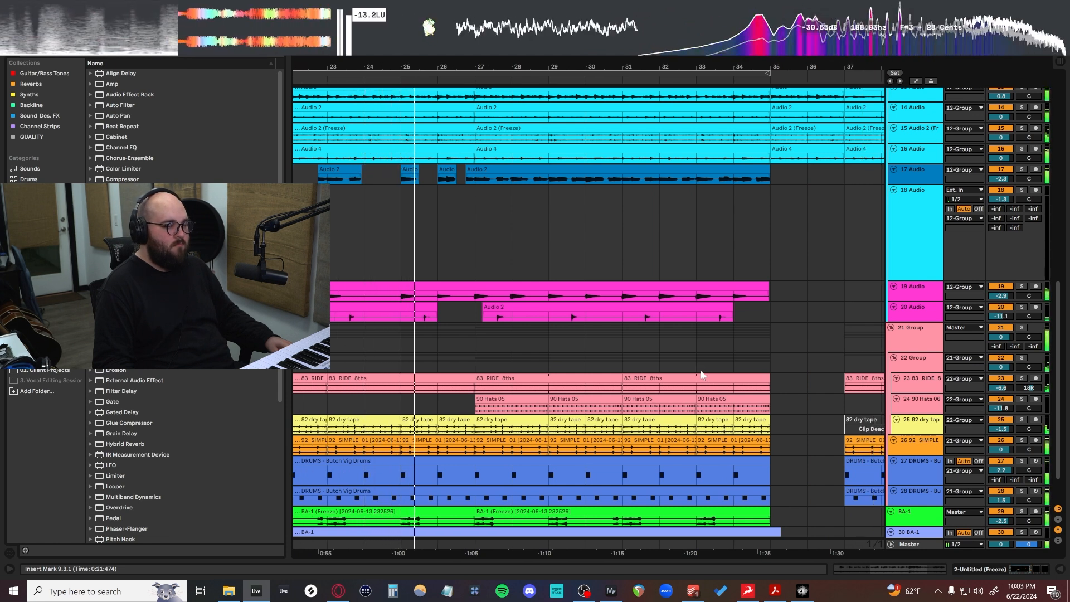
# Step: Review the audio, ride, tape and drum tracks of the arrangement during and after playback, from track 10 down to track 30
pyautogui.hscroll(3, 700, 370)
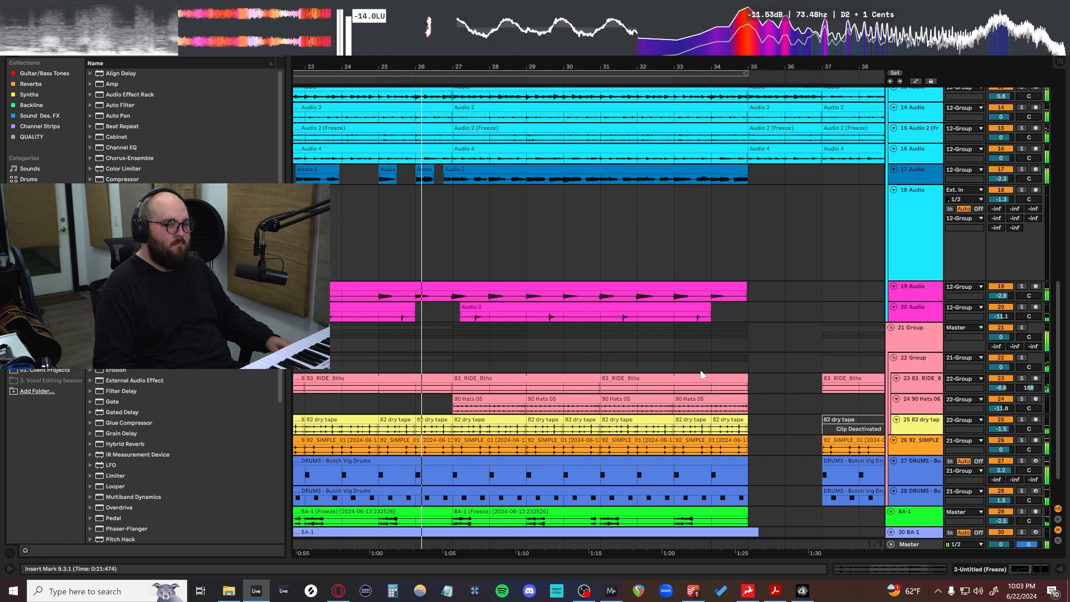
pyautogui.scroll(1, 700, 370)
pyautogui.hscroll(-2, 700, 370)
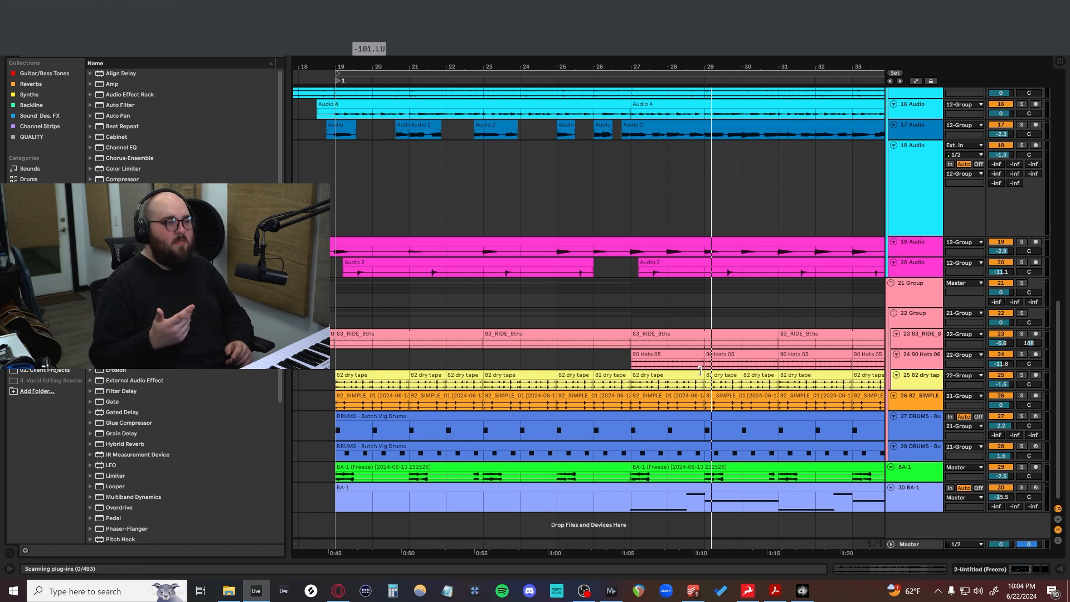
pyautogui.scroll(2, 701, 370)
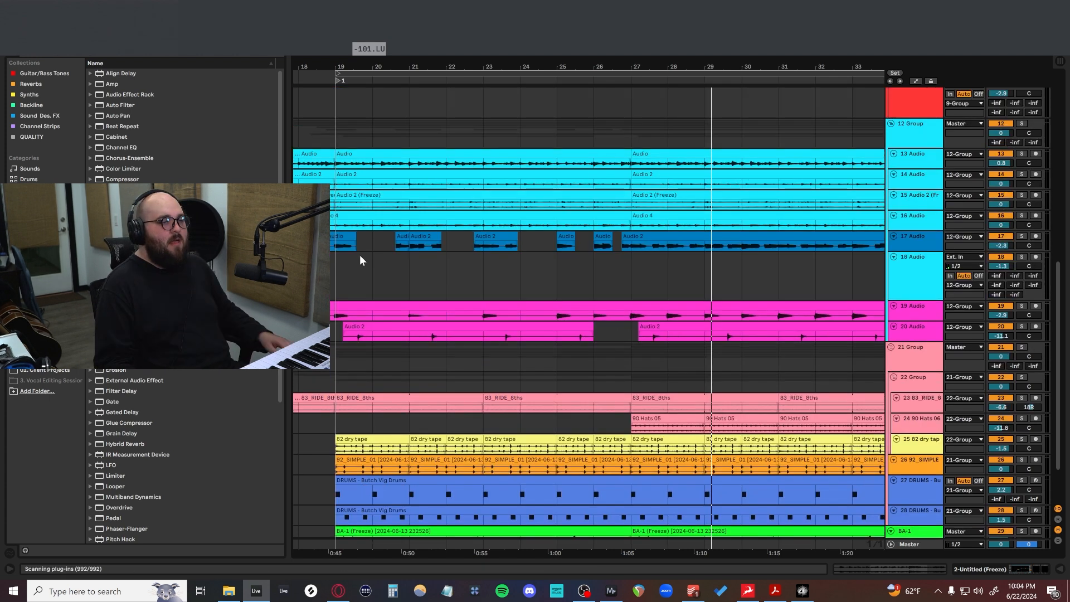
pyautogui.scroll(-2, 397, 279)
pyautogui.scroll(-2, 394, 282)
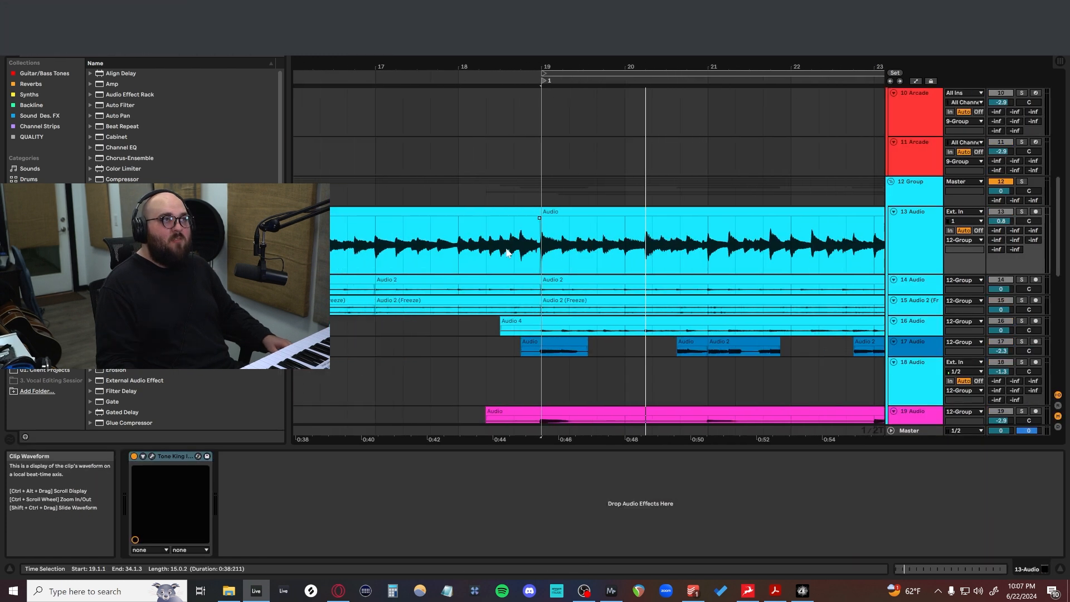
pyautogui.hscroll(3, 507, 253)
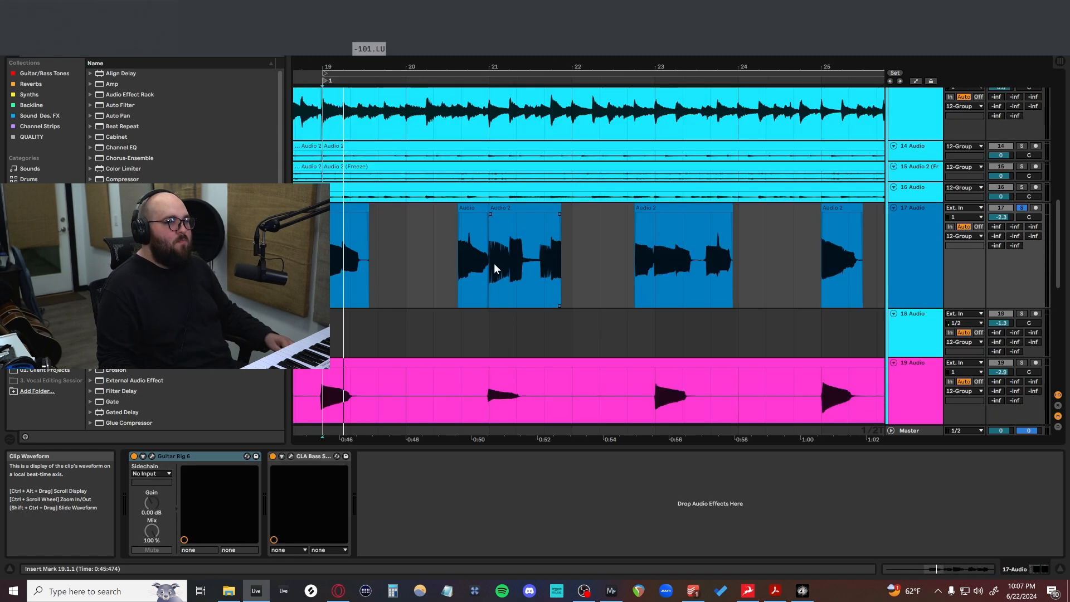
# Step: Play the soloed track 17 bass part from position 20.3.3 to hear its clips alone
pyautogui.hscroll(-5, 494, 263)
pyautogui.click(556, 233)
pyautogui.press('space')
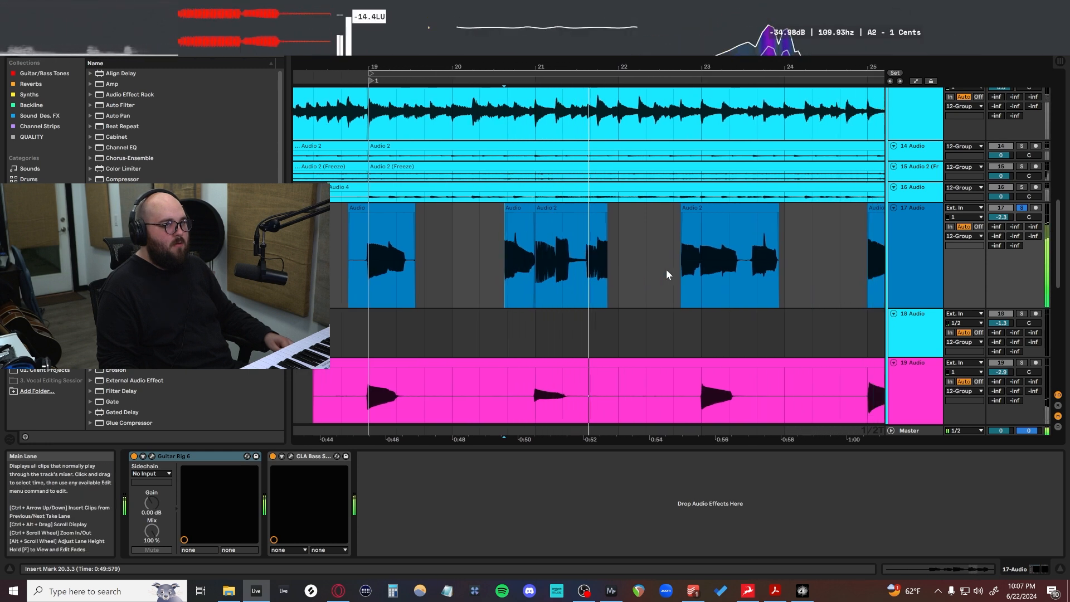
pyautogui.moveTo(758, 37)
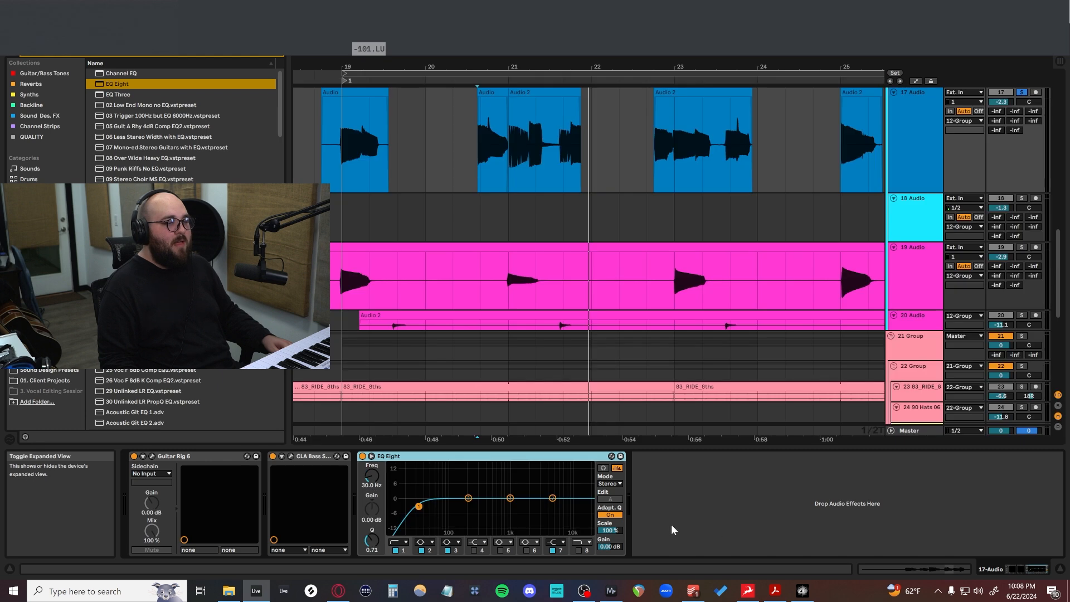
# Step: Examine the EQ Eight and the CLA Bass faders on track 17, and close the CLA Bass window
pyautogui.click(372, 456)
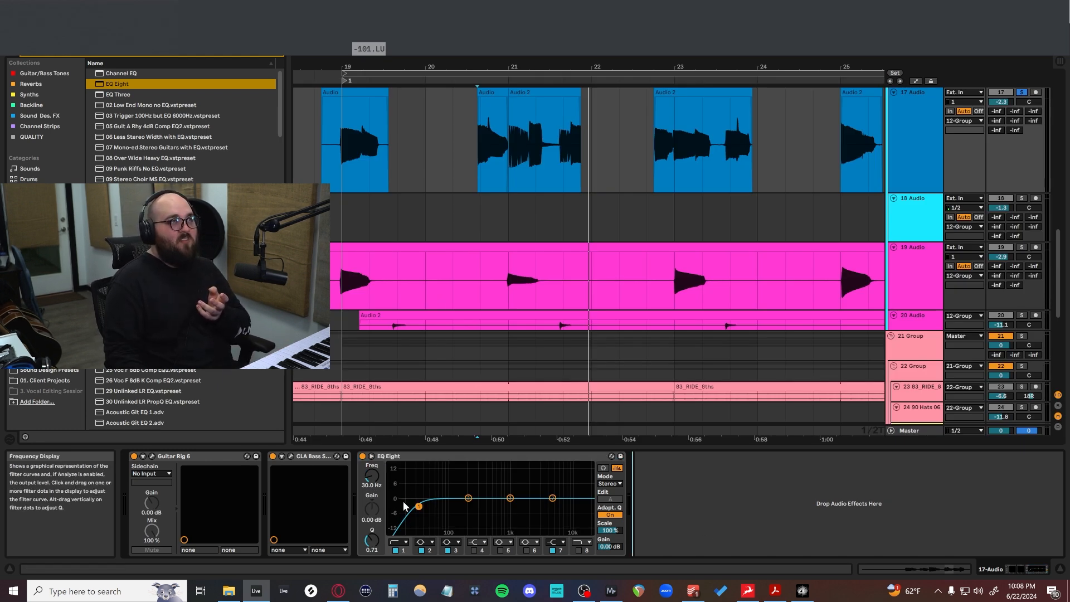
pyautogui.click(290, 456)
pyautogui.moveTo(751, 248); pyautogui.dragTo(749, 246)
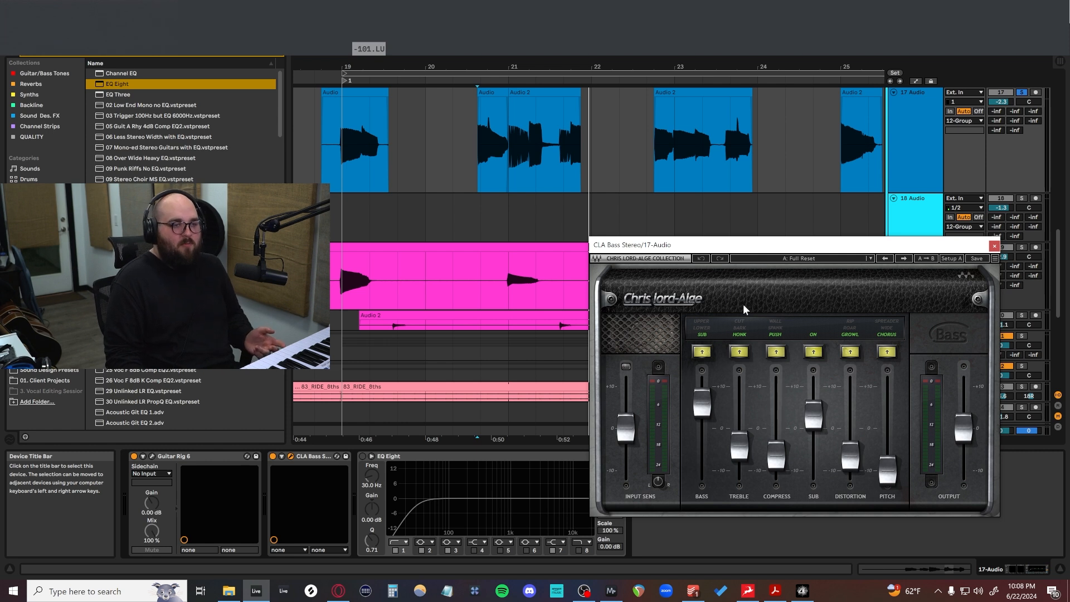
pyautogui.moveTo(812, 418)
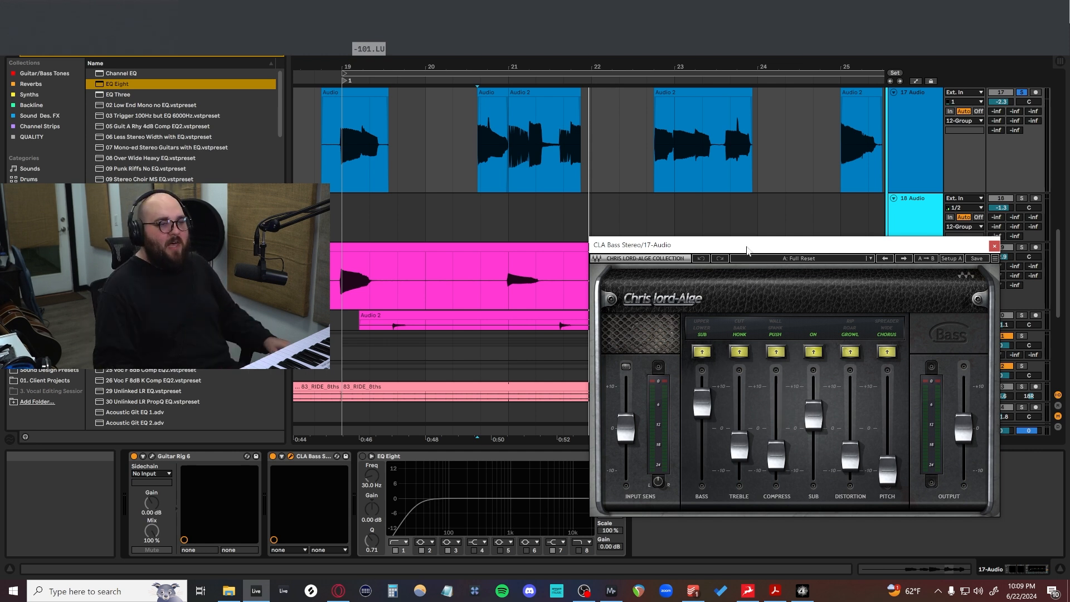
pyautogui.moveTo(731, 245); pyautogui.dragTo(747, 175)
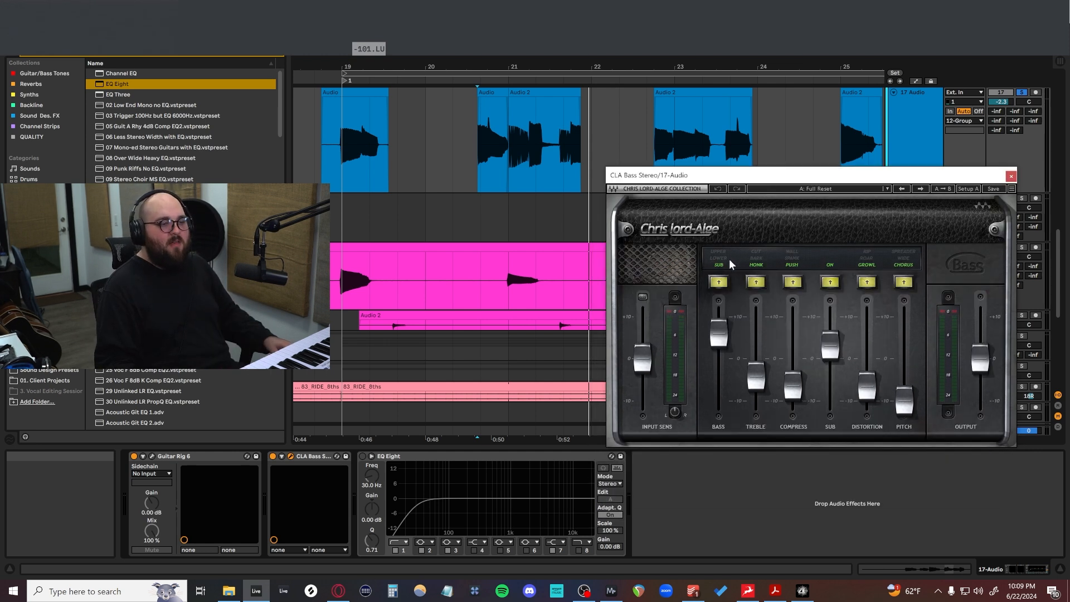
pyautogui.click(1011, 176)
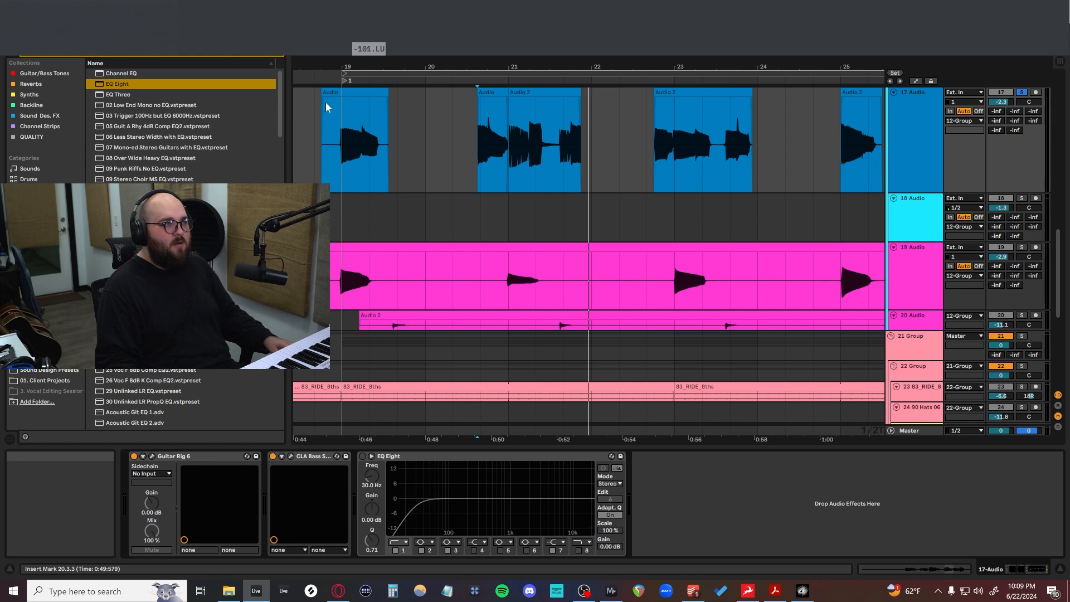
# Step: Load the Infinity Bass plug-in on track 17 to view its controls, and close its window
pyautogui.doubleClick(156, 249)
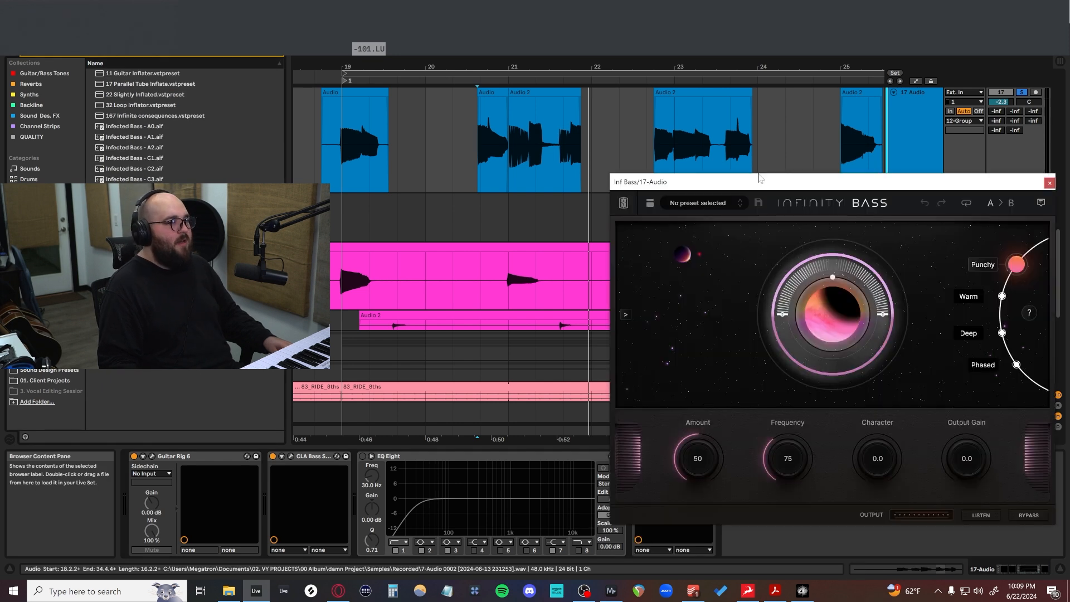
pyautogui.moveTo(710, 181); pyautogui.dragTo(640, 197)
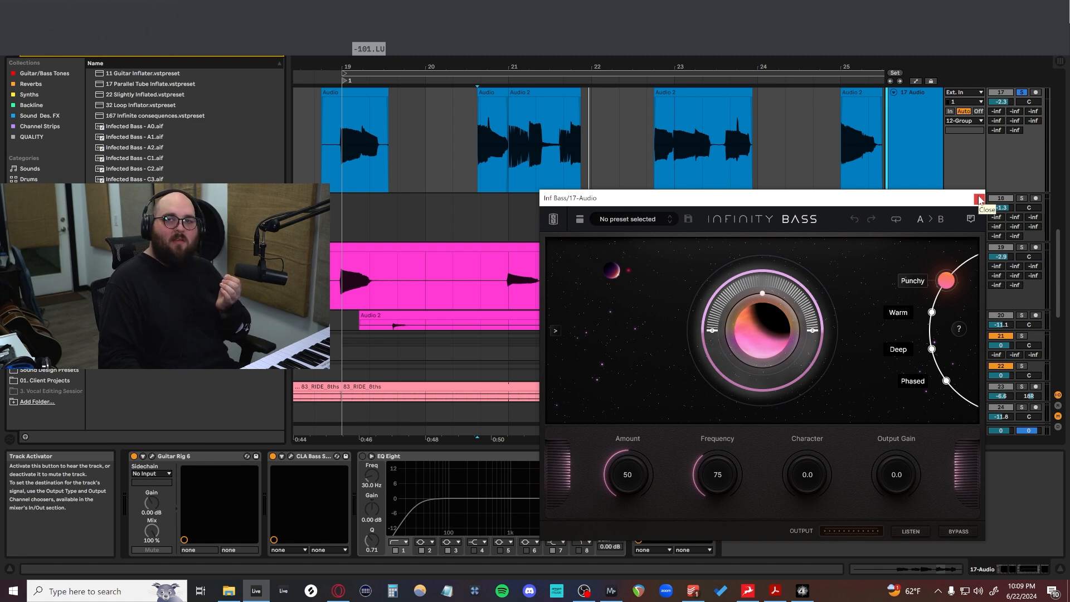
pyautogui.click(979, 200)
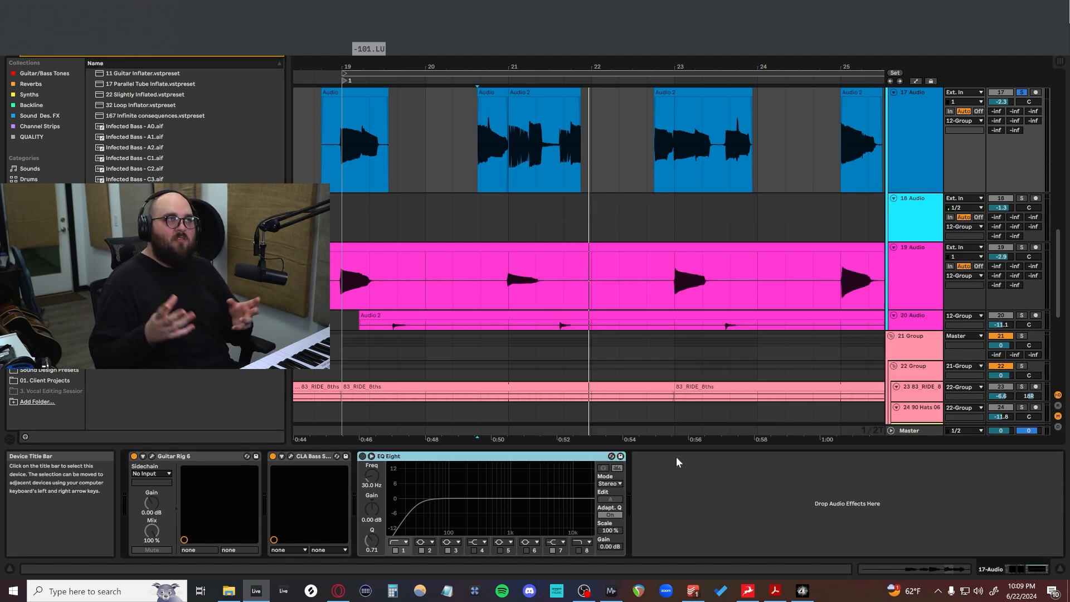
# Step: Examine the bass clips on track 17, marking the passage from 18.3.3 to 22.3.3
pyautogui.scroll(2, 382, 205)
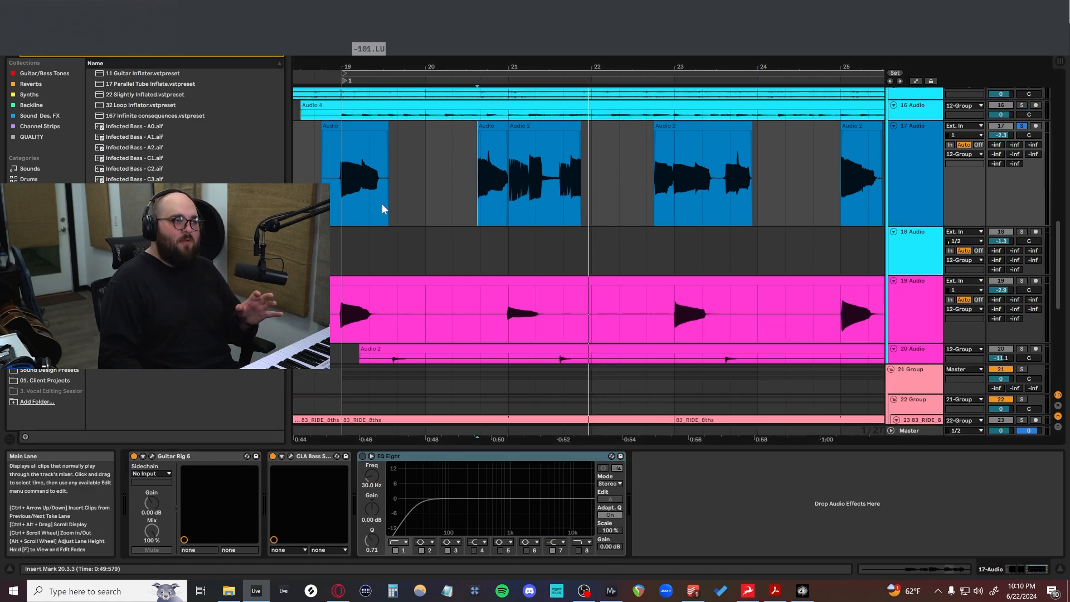
pyautogui.scroll(1, 383, 203)
pyautogui.moveTo(312, 207); pyautogui.dragTo(640, 202)
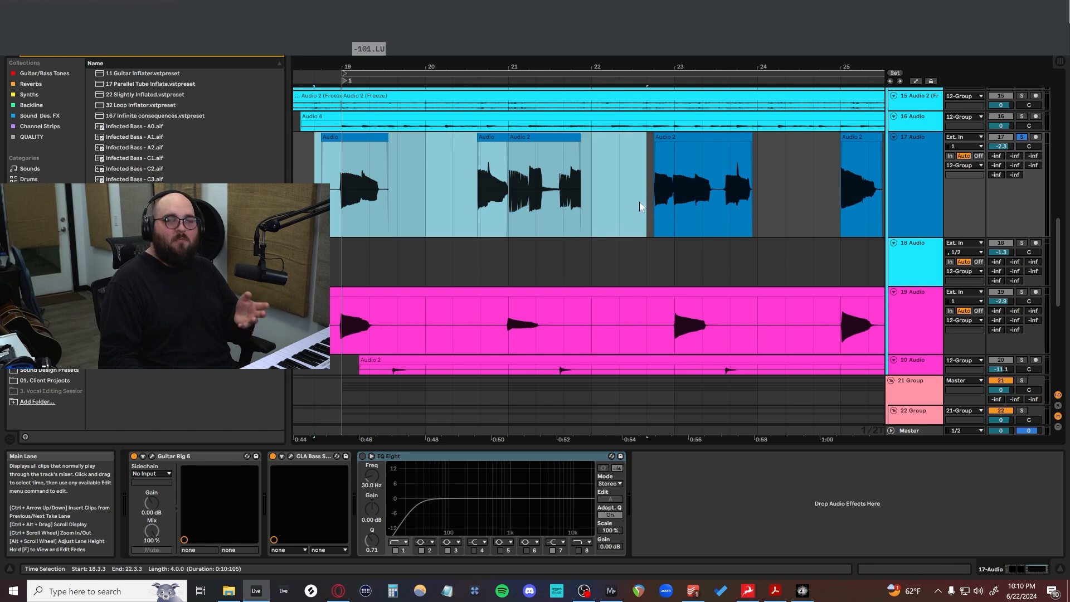
pyautogui.scroll(3, 454, 219)
pyautogui.press('Left')
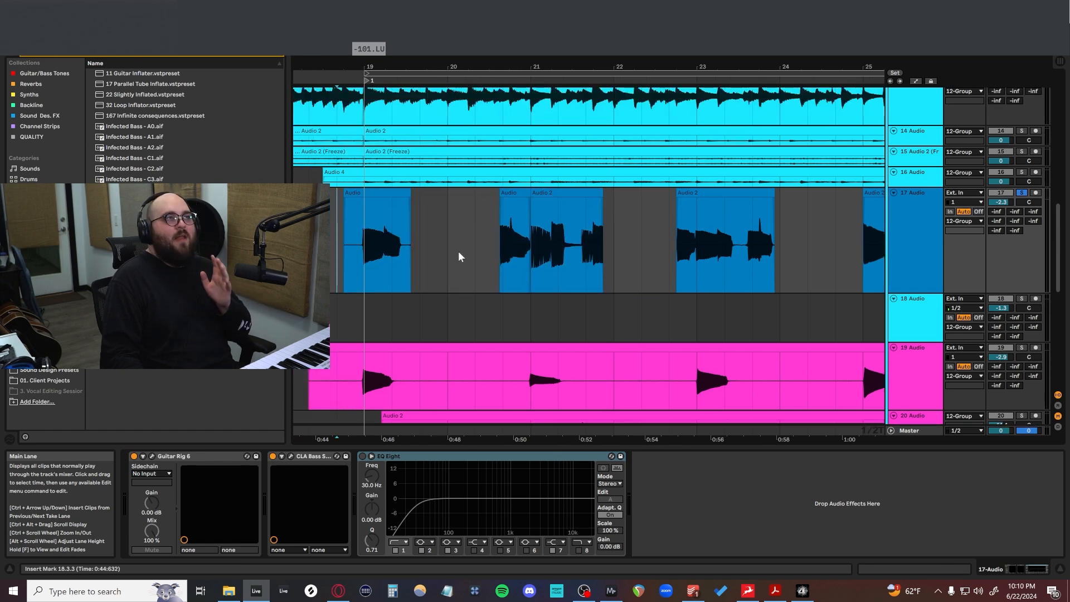
pyautogui.hscroll(-4, 423, 229)
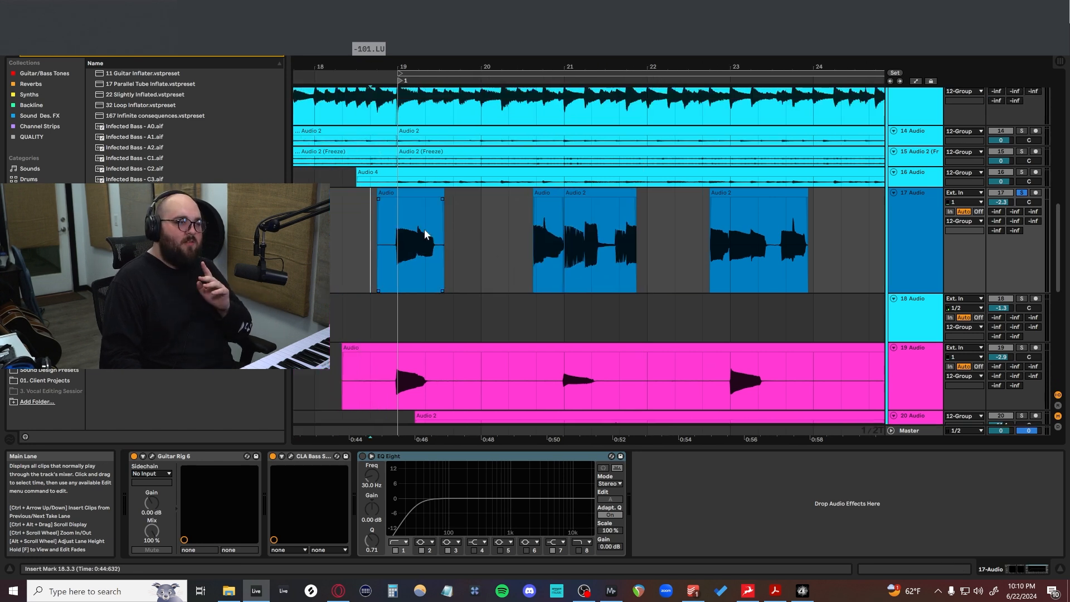
pyautogui.hscroll(6, 423, 230)
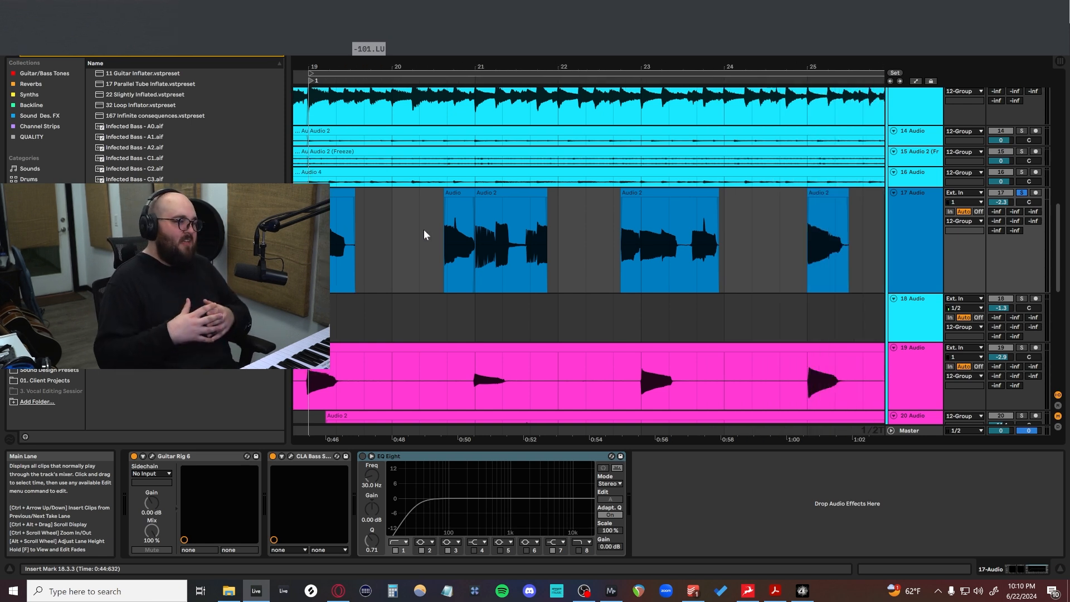
pyautogui.hscroll(-3, 423, 234)
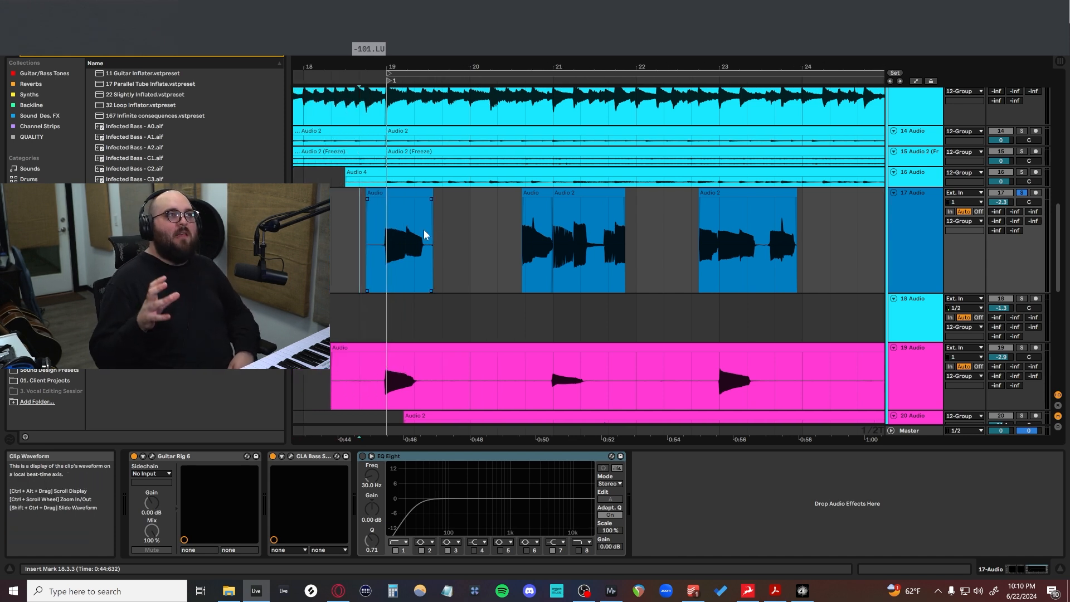
# Step: Try an EQ Eight on track 13 with a narrow cut of about 8.5 dB at 3.13 kHz, and delete the EQ
pyautogui.scroll(4, 424, 234)
pyautogui.click(429, 213)
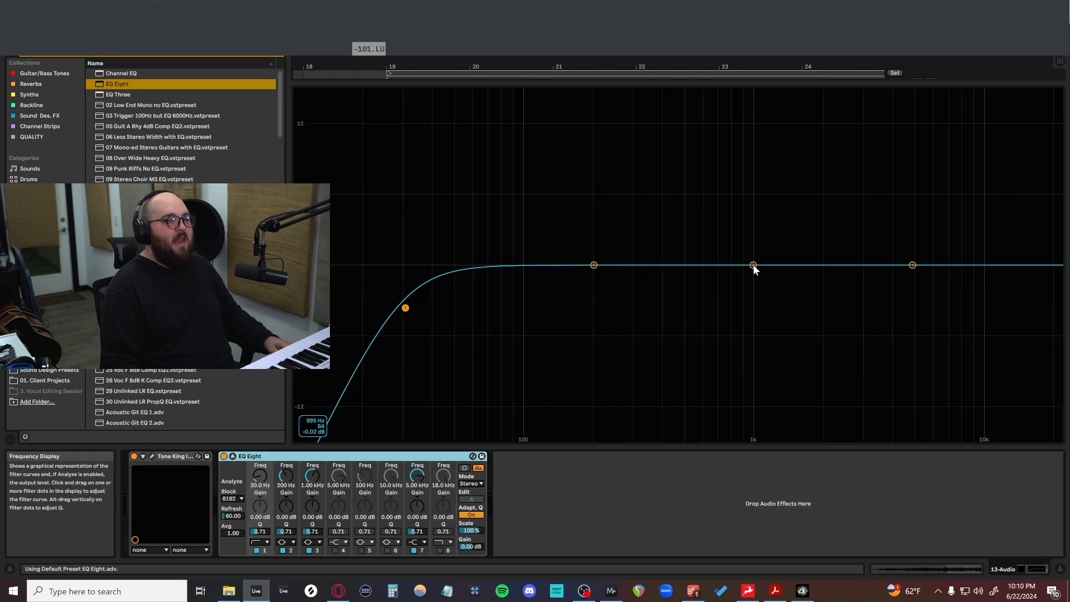
pyautogui.moveTo(754, 265); pyautogui.dragTo(869, 345)
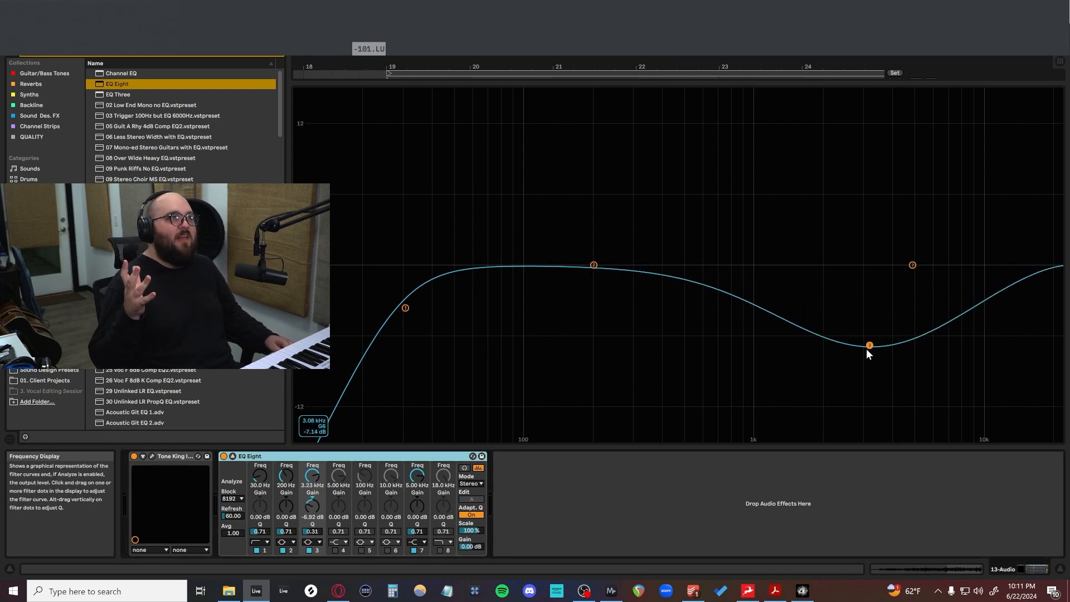
pyautogui.moveTo(866, 349); pyautogui.dragTo(866, 390)
pyautogui.click(365, 460)
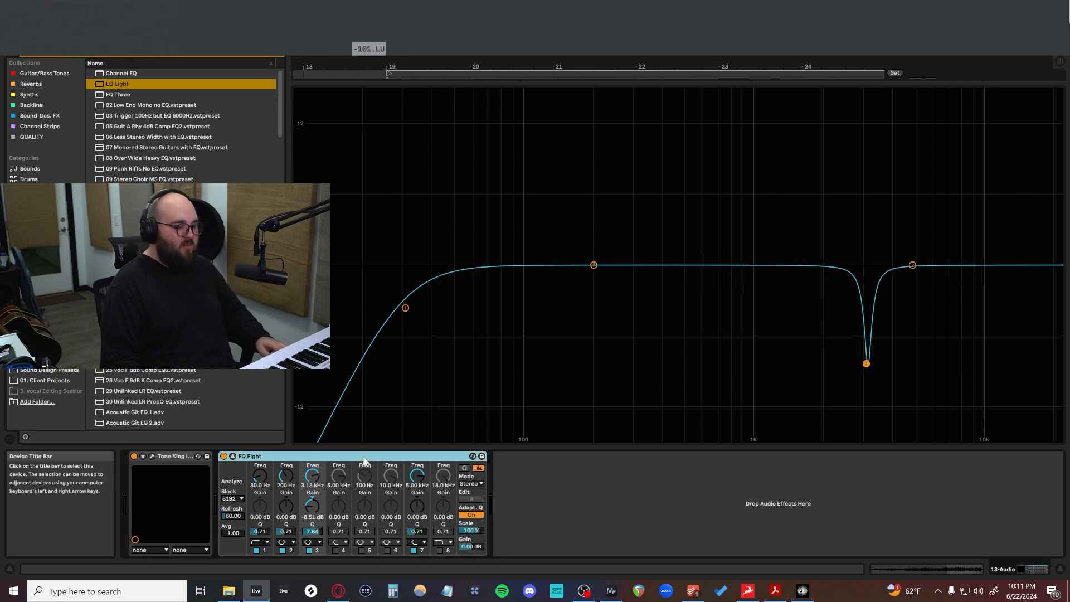
pyautogui.press('Delete')
# Step: Return to the first bass clip on track 17 and inspect the CLA Bass settings in its device chain
pyautogui.scroll(-2, 334, 299)
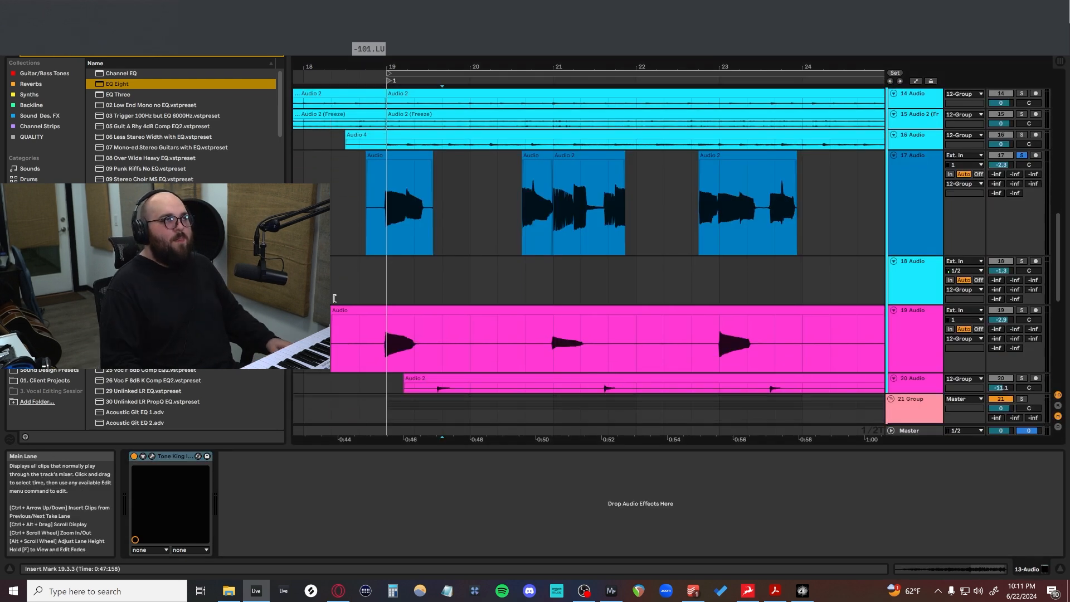
pyautogui.scroll(-2, 335, 299)
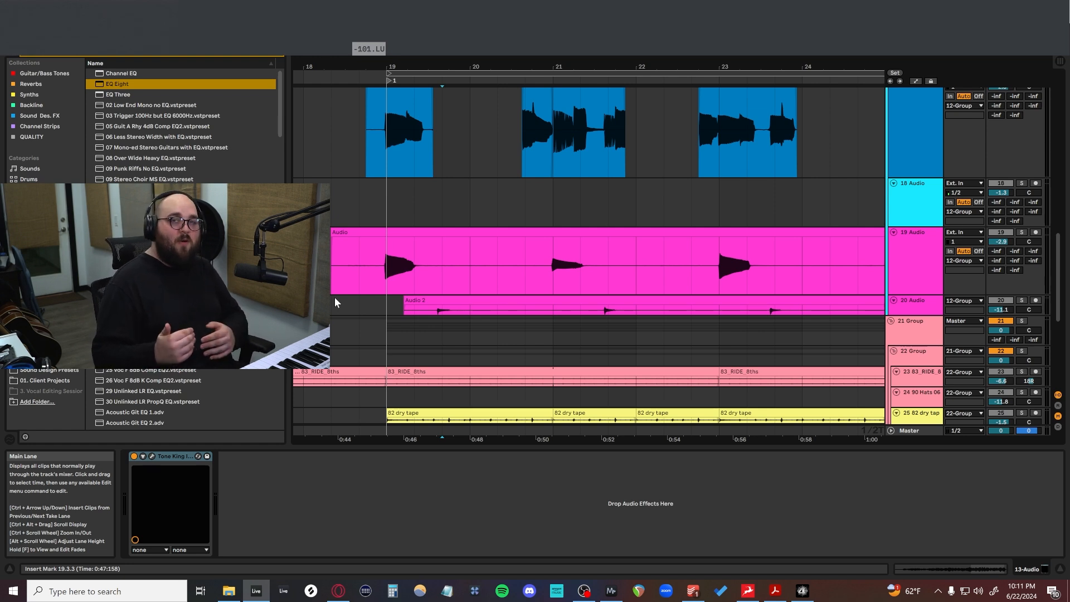
pyautogui.scroll(-2, 344, 312)
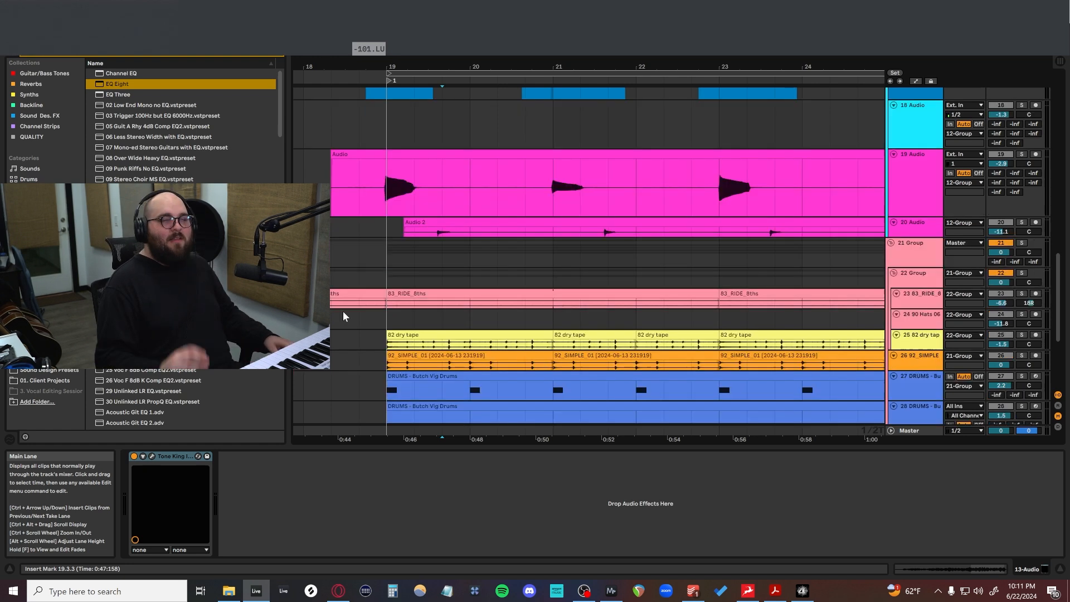
pyautogui.scroll(4, 347, 304)
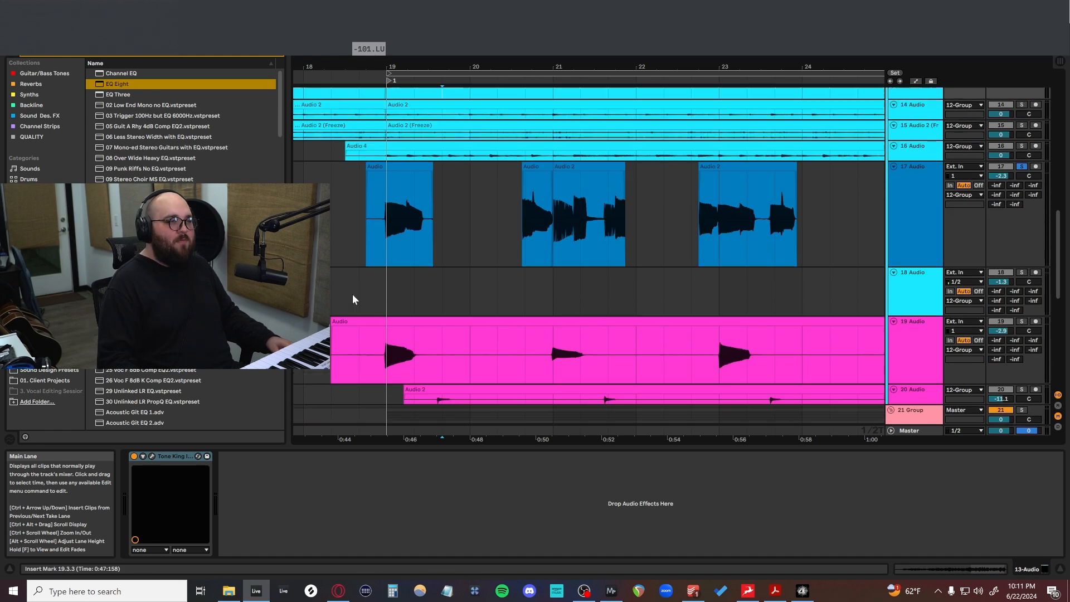
pyautogui.click(386, 245)
pyautogui.click(291, 457)
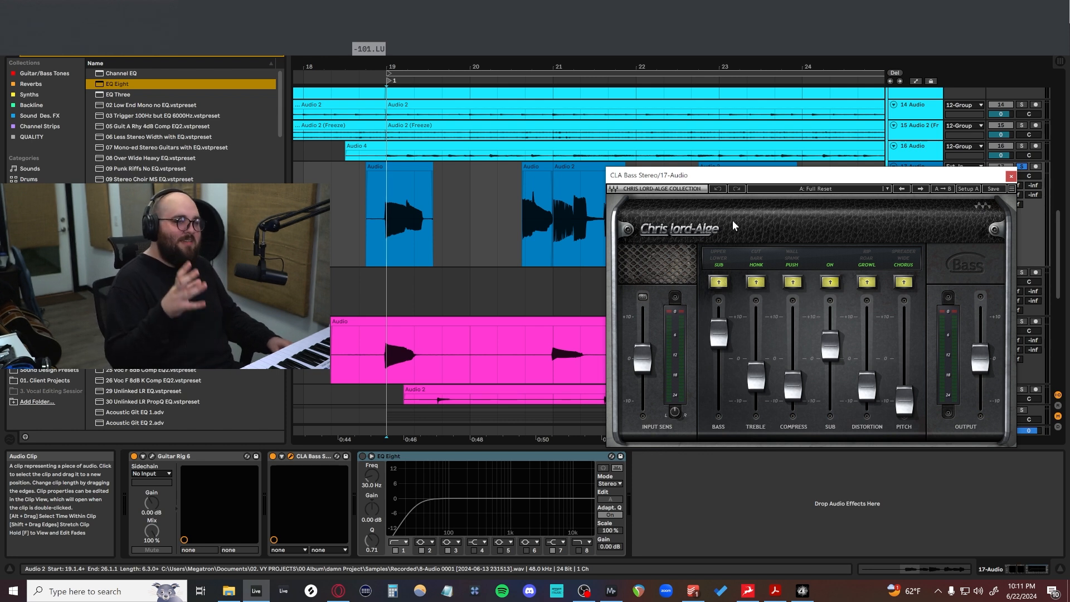
pyautogui.click(951, 272)
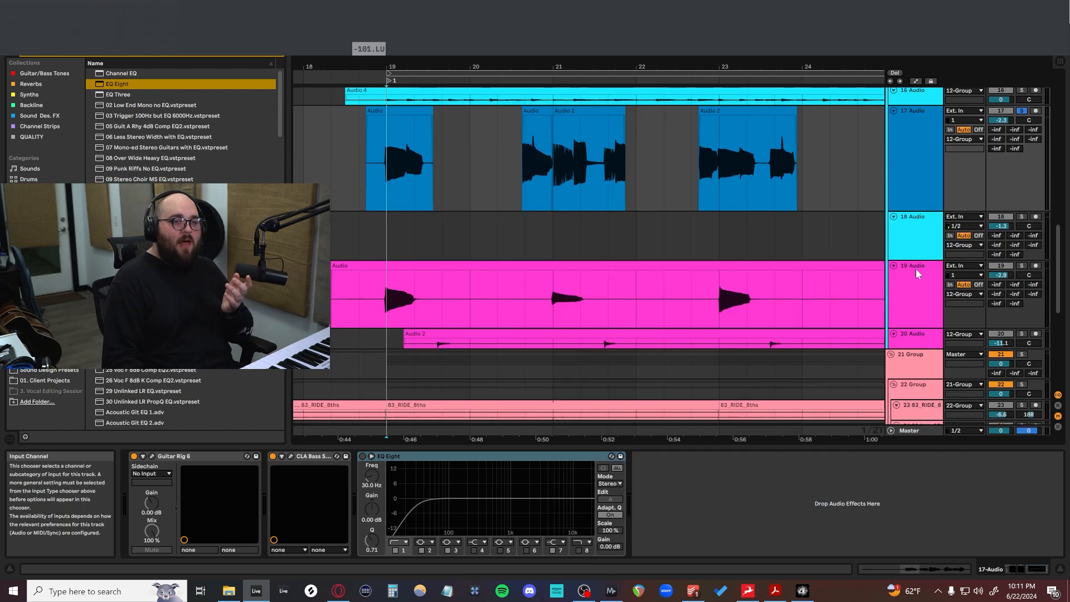
# Step: Examine the Andy in a bottle preset's effect rack in Guitar Rig 6 on track 17
pyautogui.scroll(8, 678, 292)
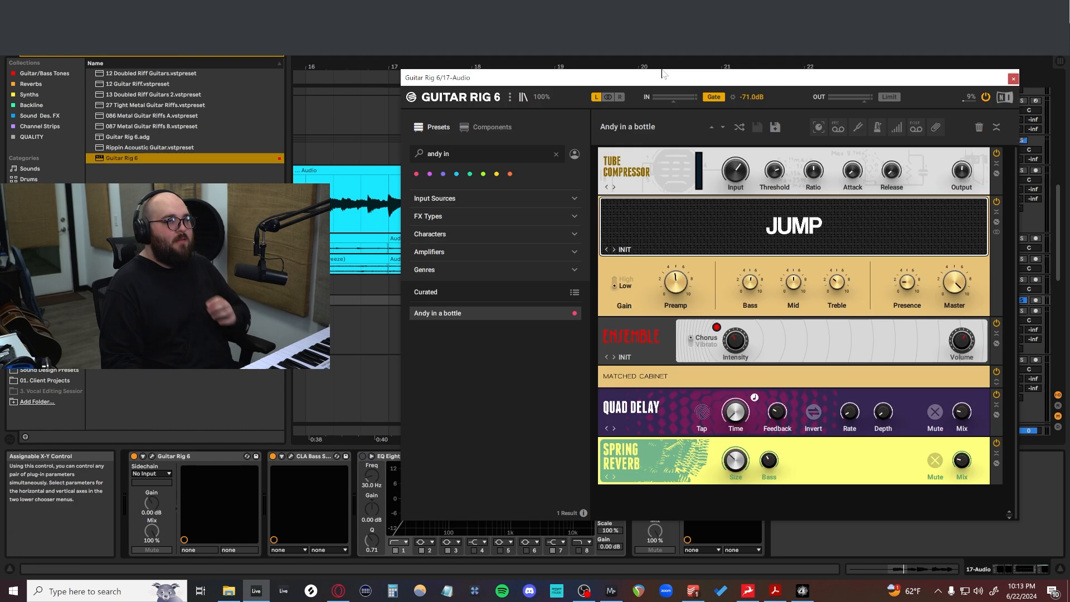
pyautogui.moveTo(657, 78); pyautogui.dragTo(686, 84)
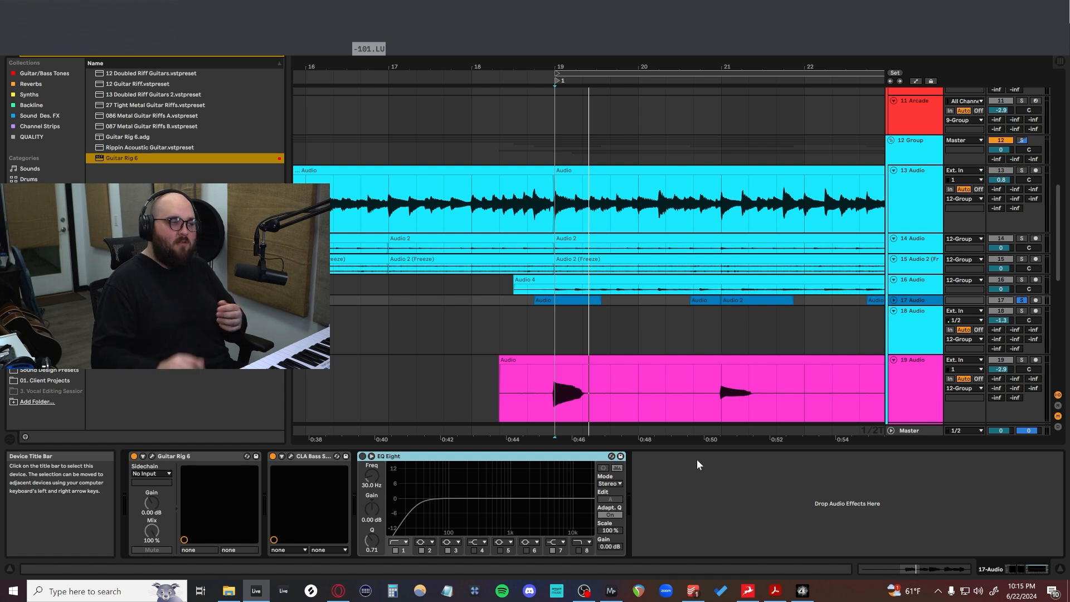
# Step: Open the first Guitar Rig 6 on track 17 and inspect the Clean Plec Bass preset's amp, compressor and EQ chain
pyautogui.click(152, 456)
pyautogui.moveTo(436, 142); pyautogui.dragTo(521, 83)
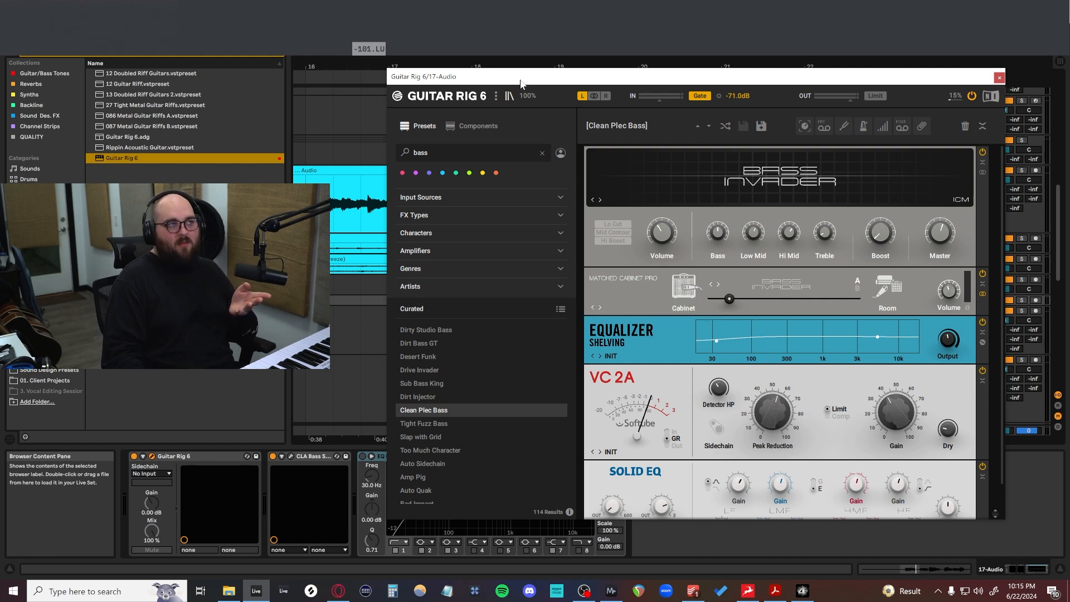
pyautogui.moveTo(521, 82); pyautogui.dragTo(521, 77)
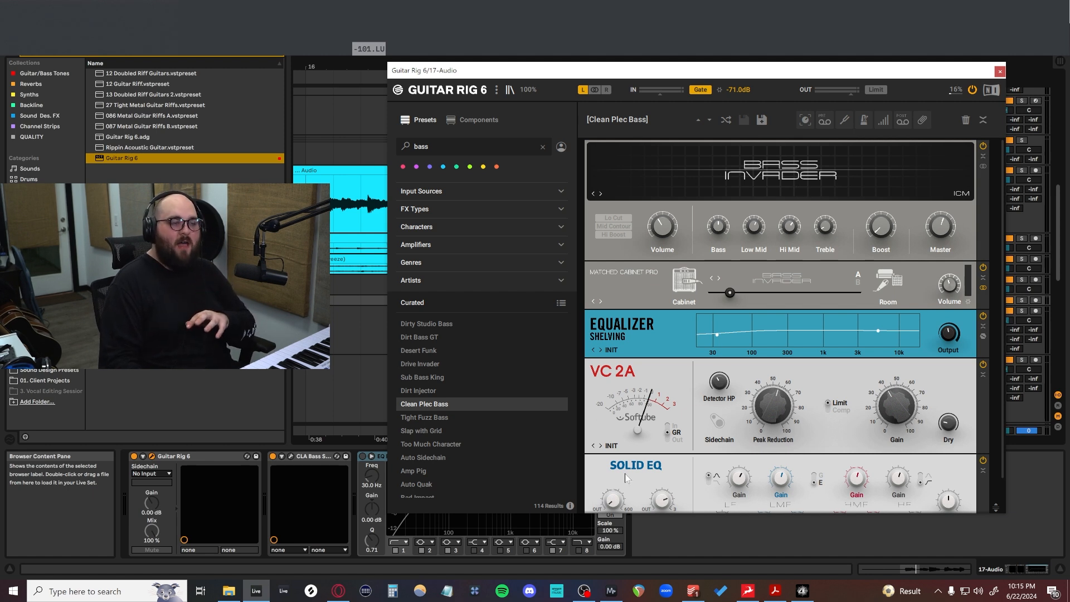
pyautogui.scroll(-1, 616, 403)
pyautogui.scroll(1, 617, 404)
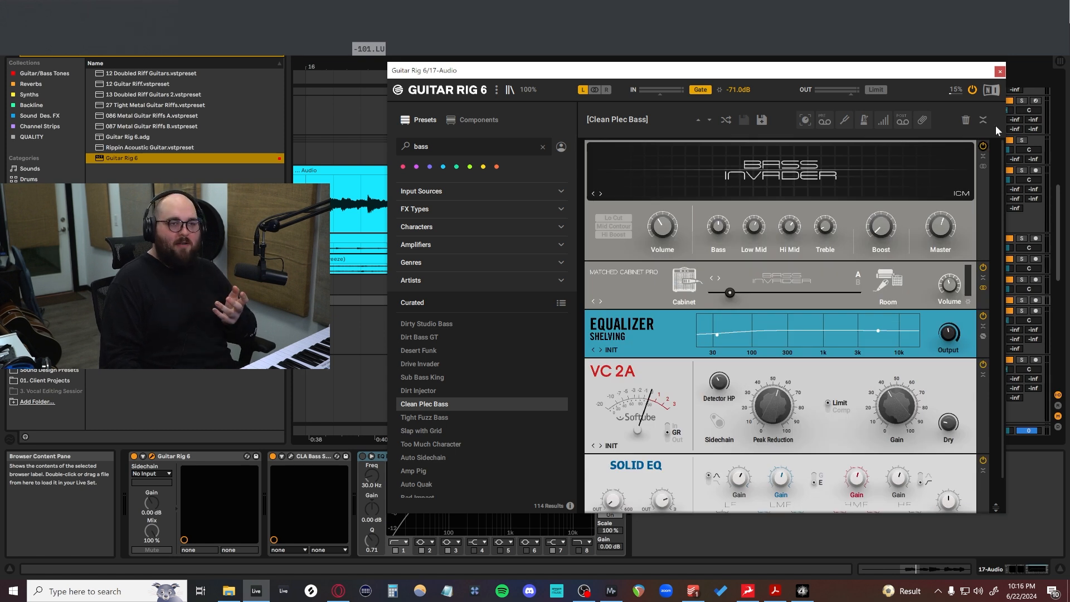
# Step: Load the KY - EZ Piano preset from the Make Pop Music - Synergy folder into Vital on track 31
pyautogui.click(999, 72)
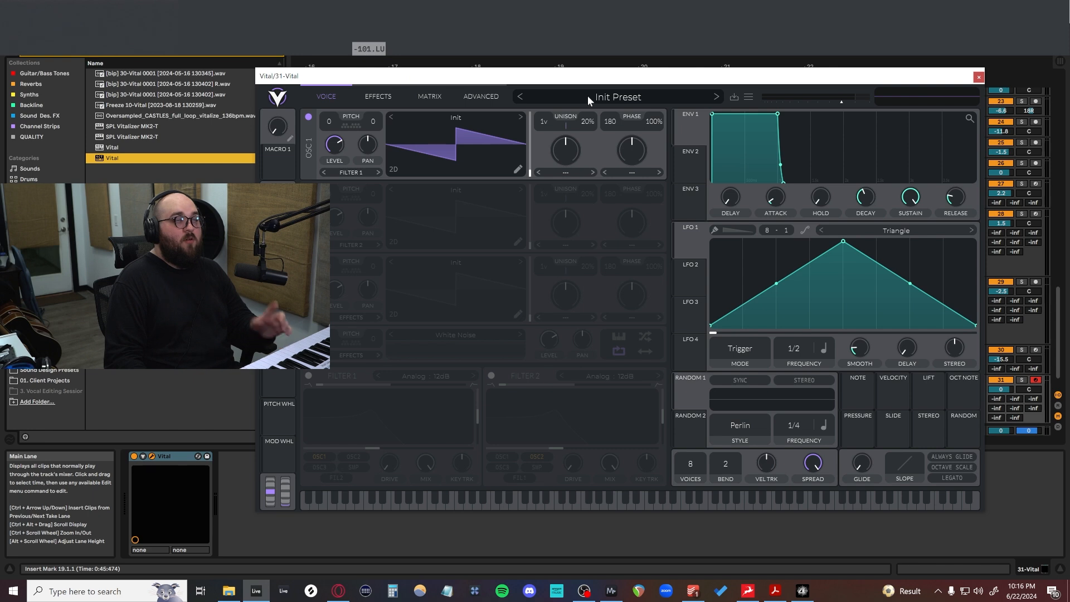
pyautogui.click(604, 96)
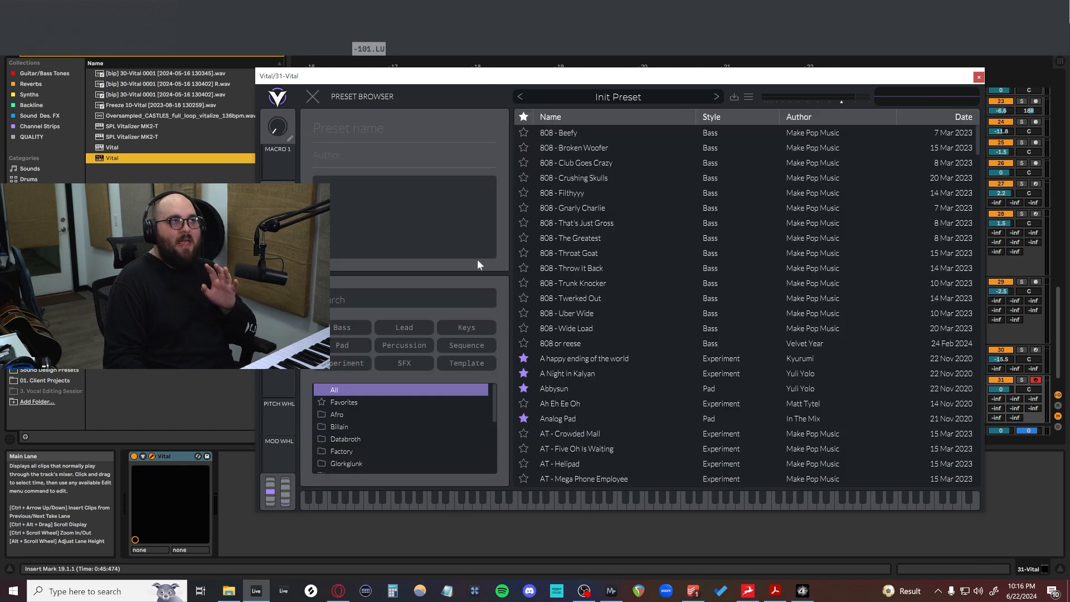
pyautogui.click(315, 96)
pyautogui.moveTo(418, 75); pyautogui.dragTo(460, 72)
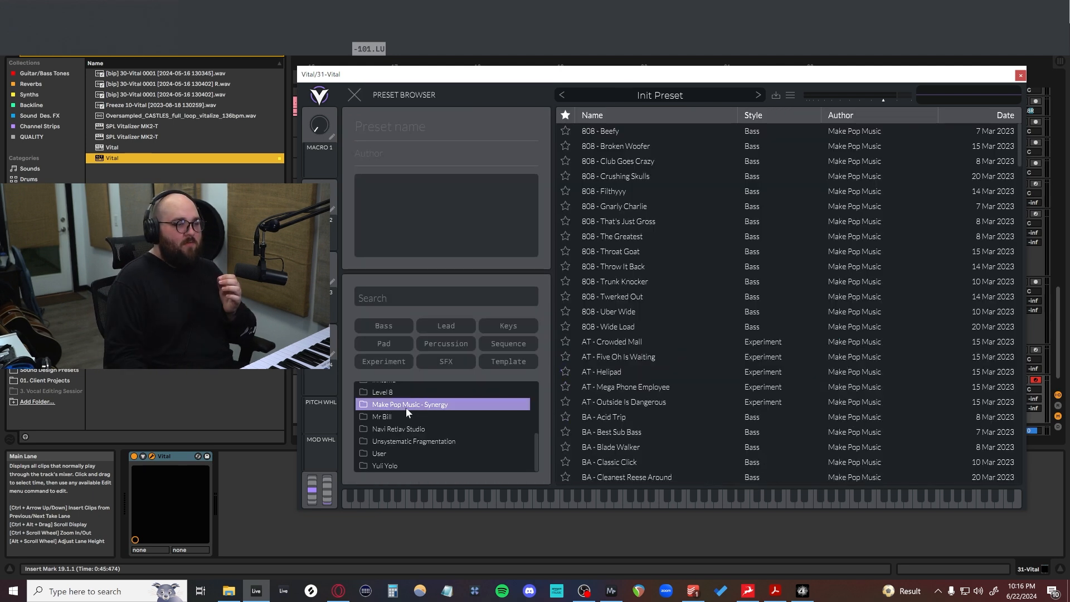
pyautogui.moveTo(521, 81); pyautogui.dragTo(539, 77)
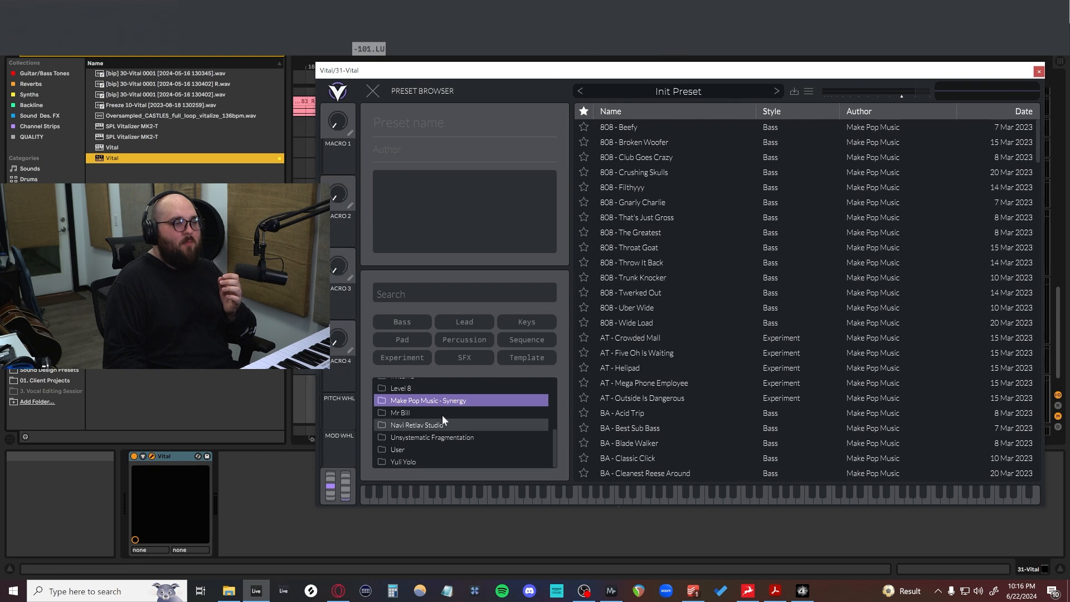
pyautogui.scroll(-15, 654, 356)
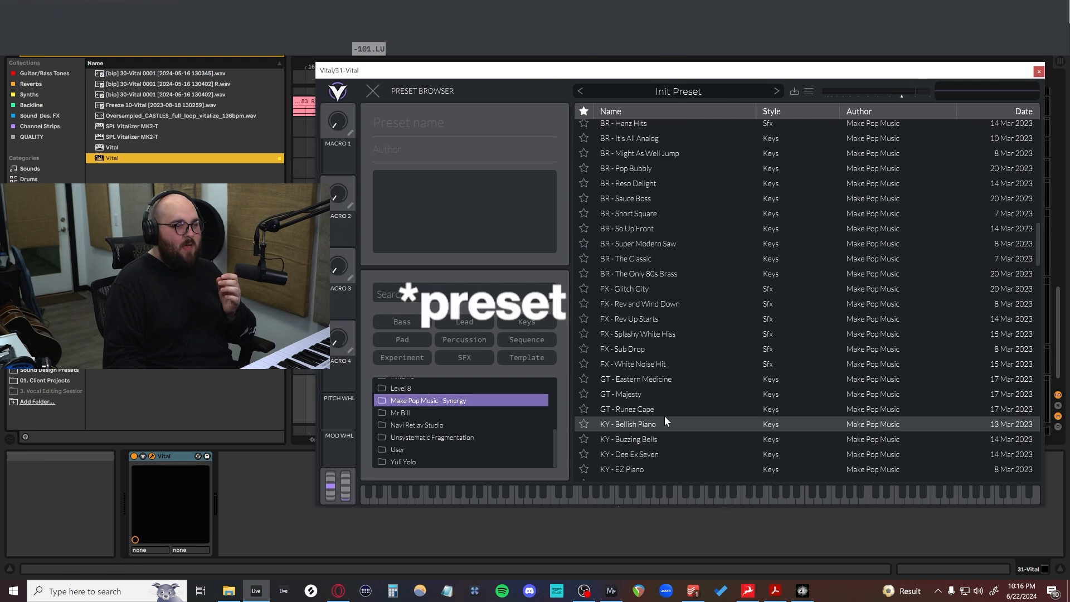
pyautogui.scroll(5, 670, 212)
pyautogui.click(641, 224)
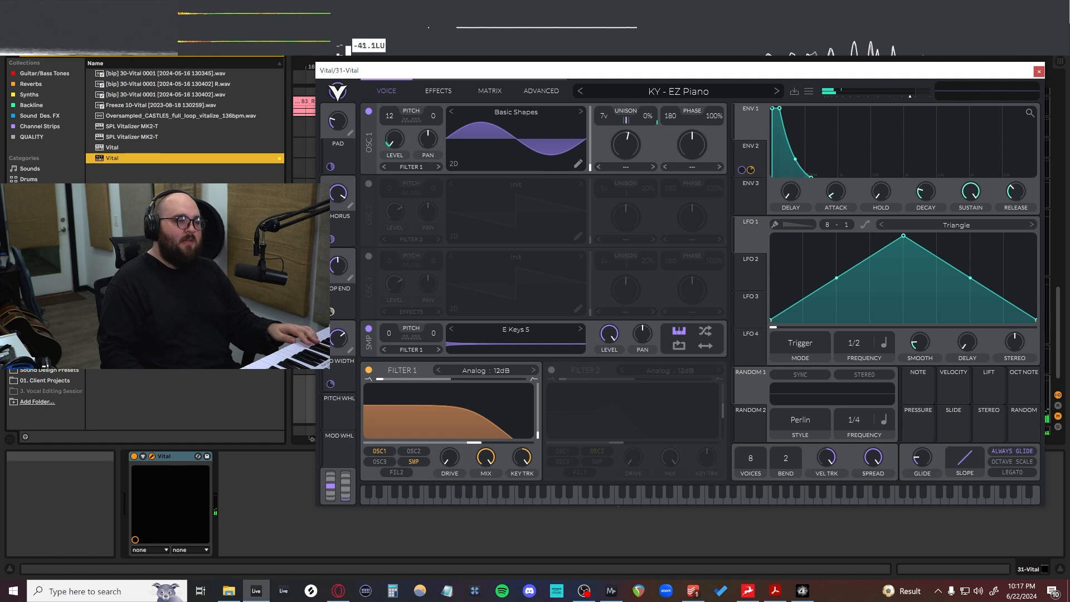
# Step: Sweep the cutoff of Vital's Filter 1 down to -17.86 semitones and back up to 23.04 semitones
pyautogui.moveTo(475, 442); pyautogui.dragTo(444, 445)
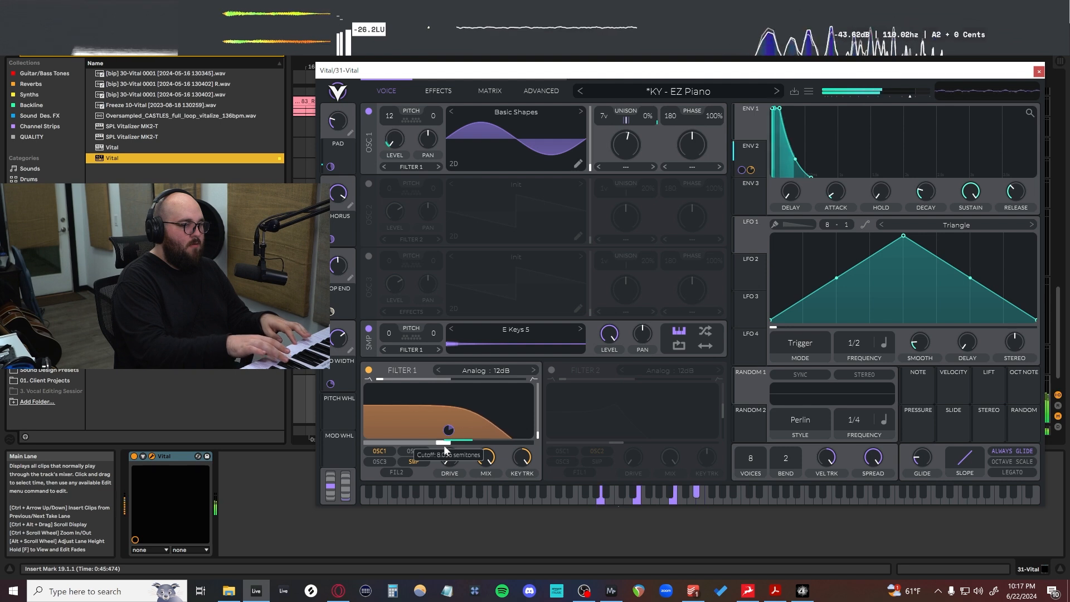
pyautogui.moveTo(444, 445); pyautogui.dragTo(410, 442)
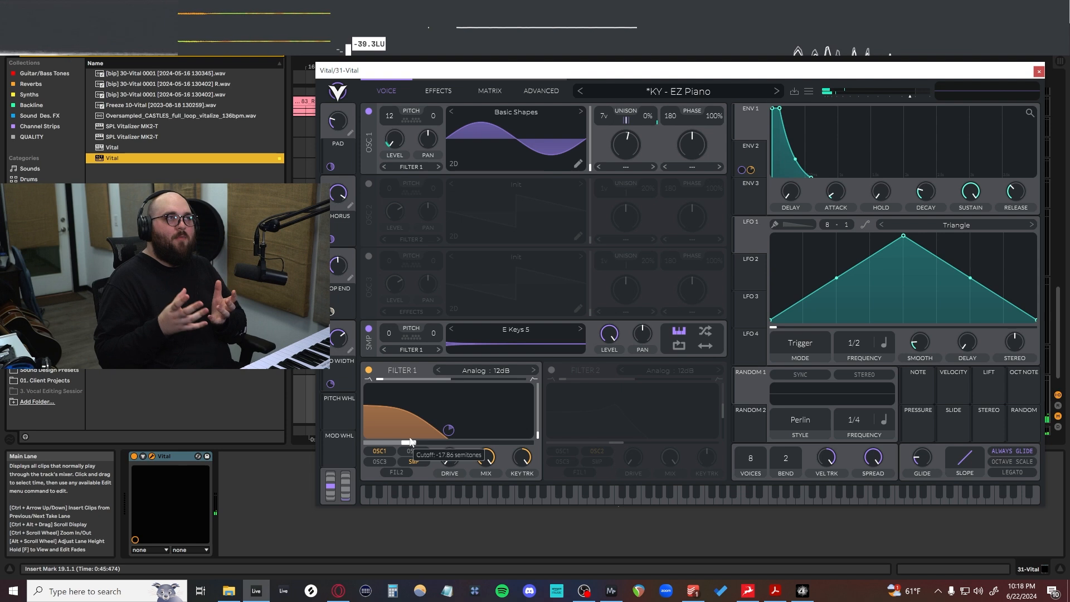
pyautogui.moveTo(411, 442); pyautogui.dragTo(468, 443)
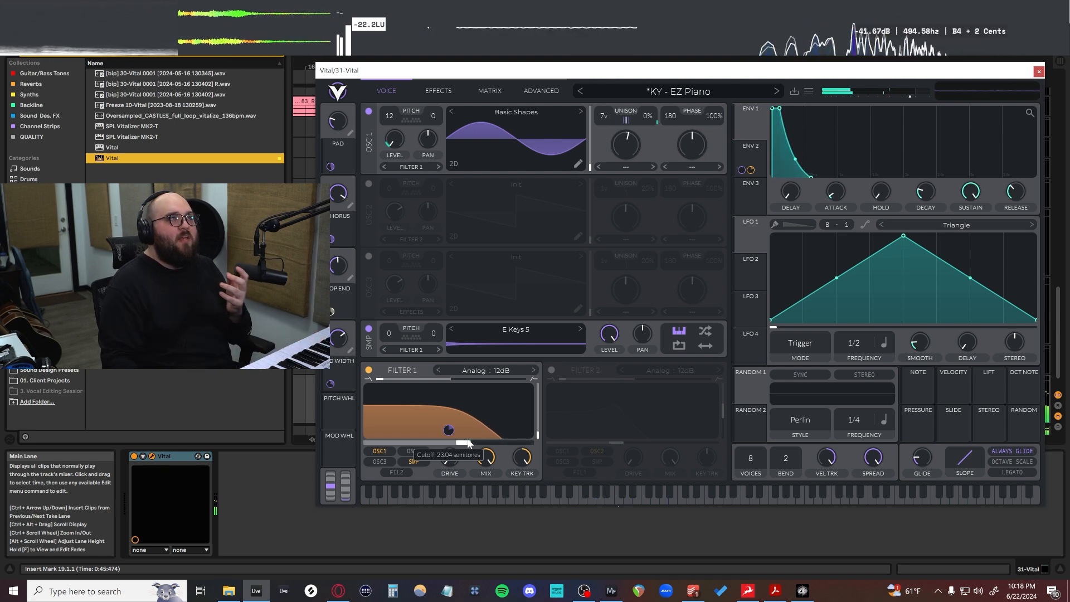
# Step: Compare envelopes 1, 2 and 3 of the EZ Piano preset in Vital, and close the synth's window
pyautogui.moveTo(520, 74)
pyautogui.mouseDown()
pyautogui.moveTo(533, 65)
pyautogui.moveTo(514, 87)
pyautogui.mouseUp()
pyautogui.click(743, 139)
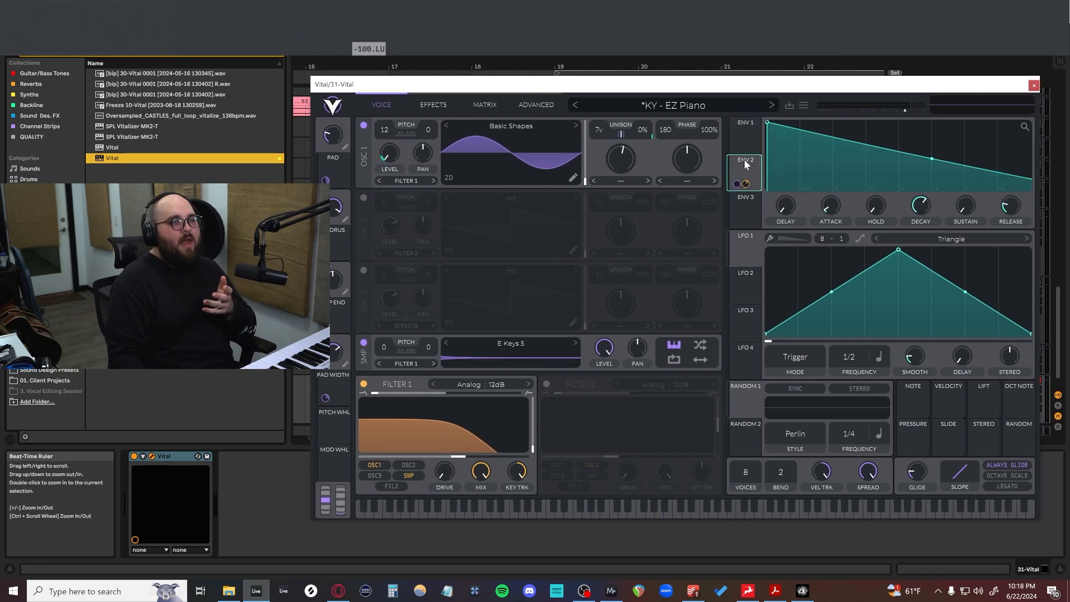
pyautogui.click(743, 161)
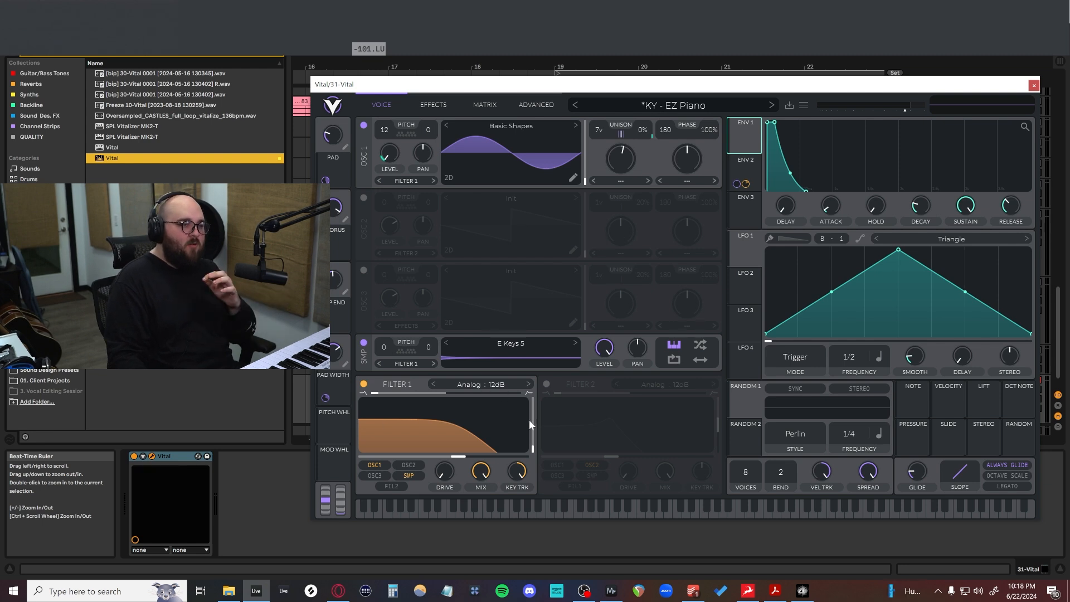
pyautogui.click(745, 167)
pyautogui.click(748, 205)
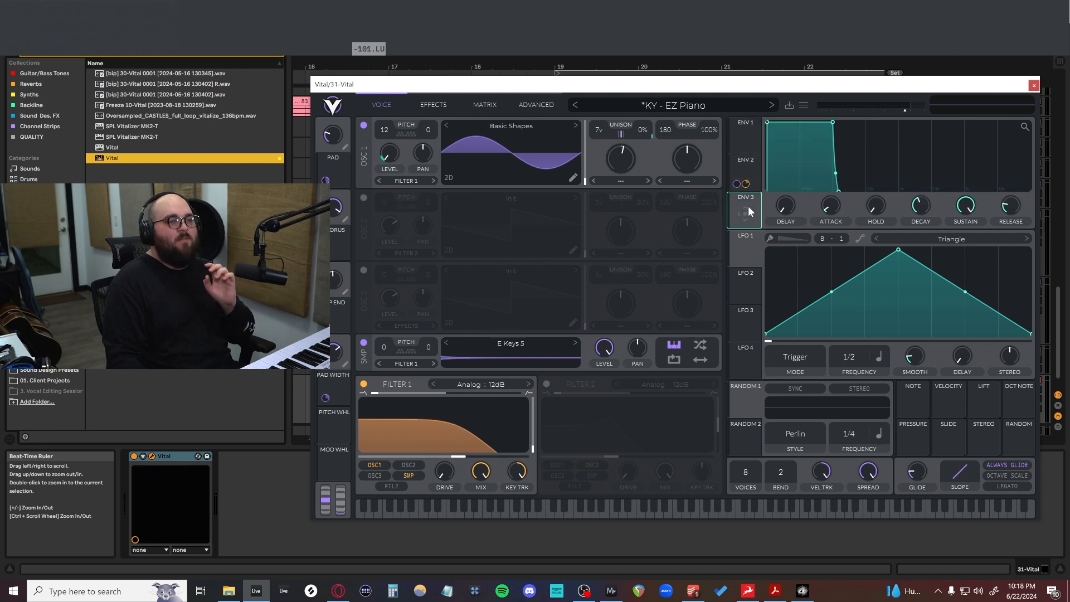
pyautogui.click(750, 162)
pyautogui.click(746, 124)
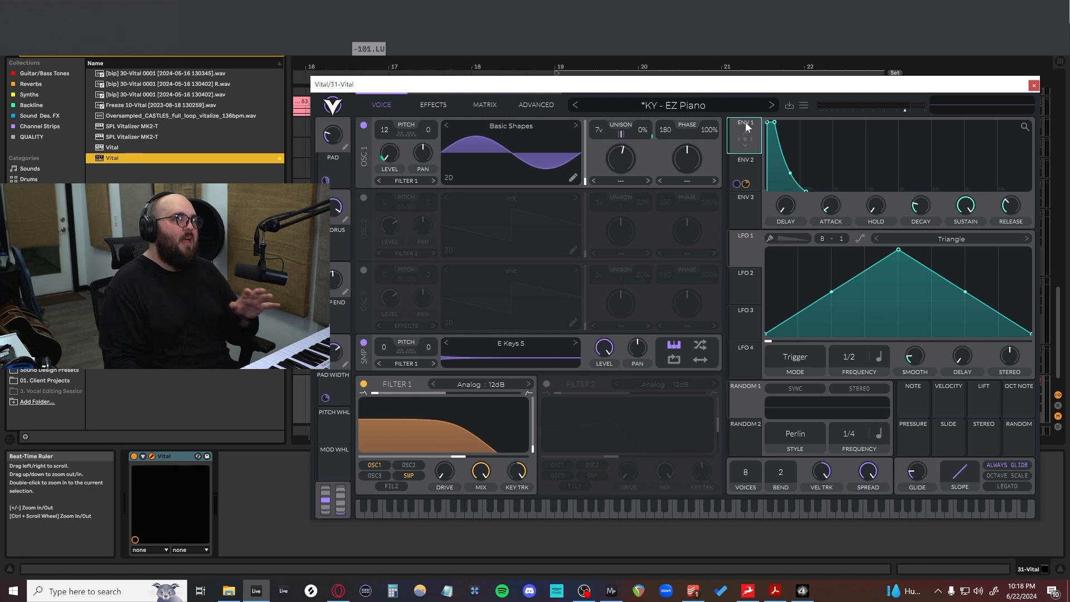
pyautogui.moveTo(758, 86); pyautogui.dragTo(752, 88)
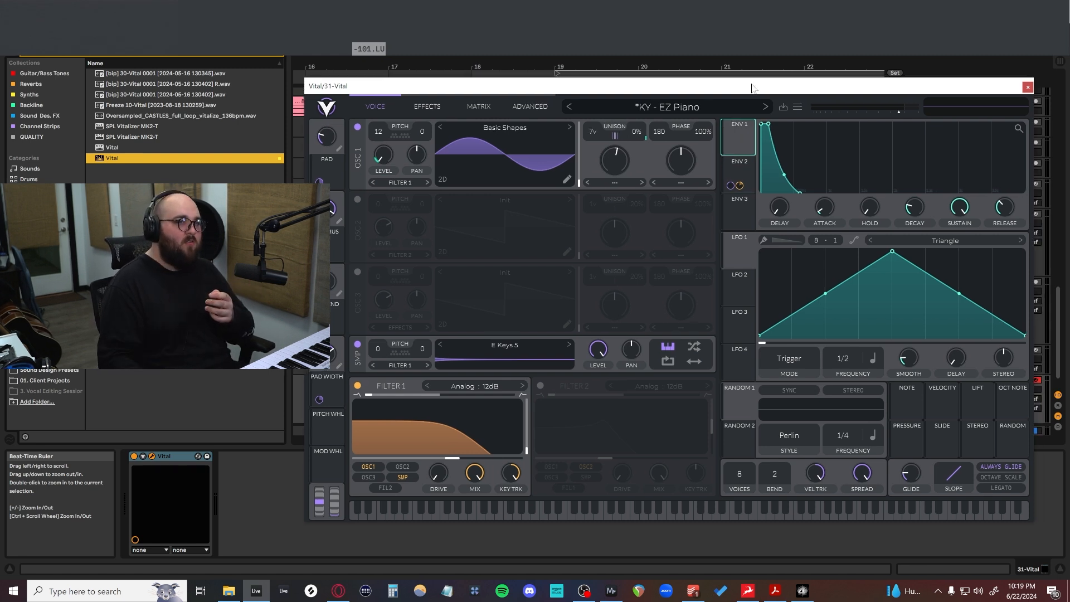
pyautogui.moveTo(752, 87); pyautogui.dragTo(738, 72)
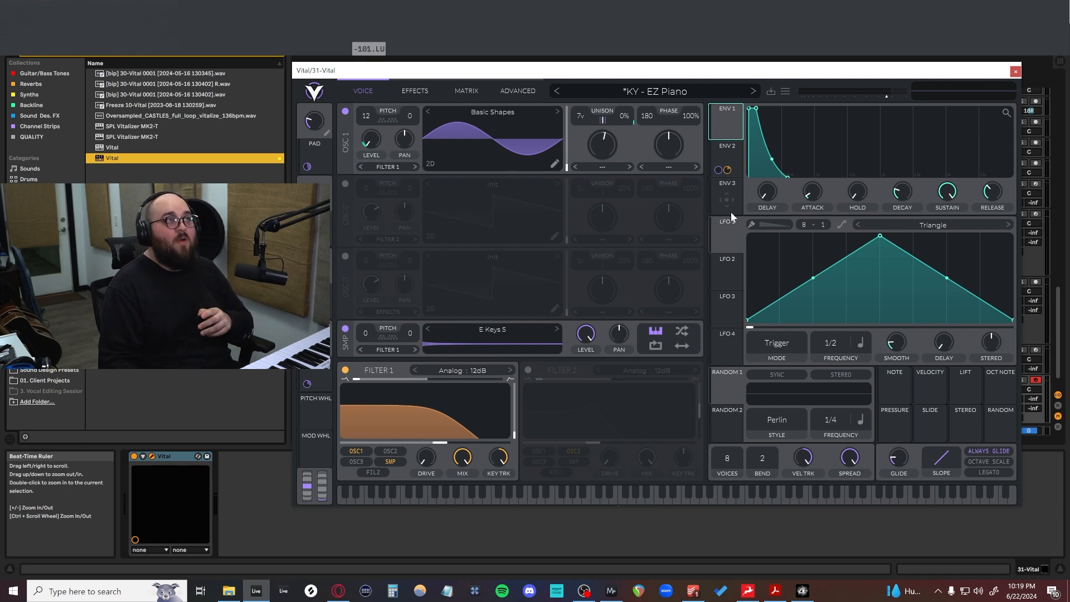
pyautogui.click(1015, 71)
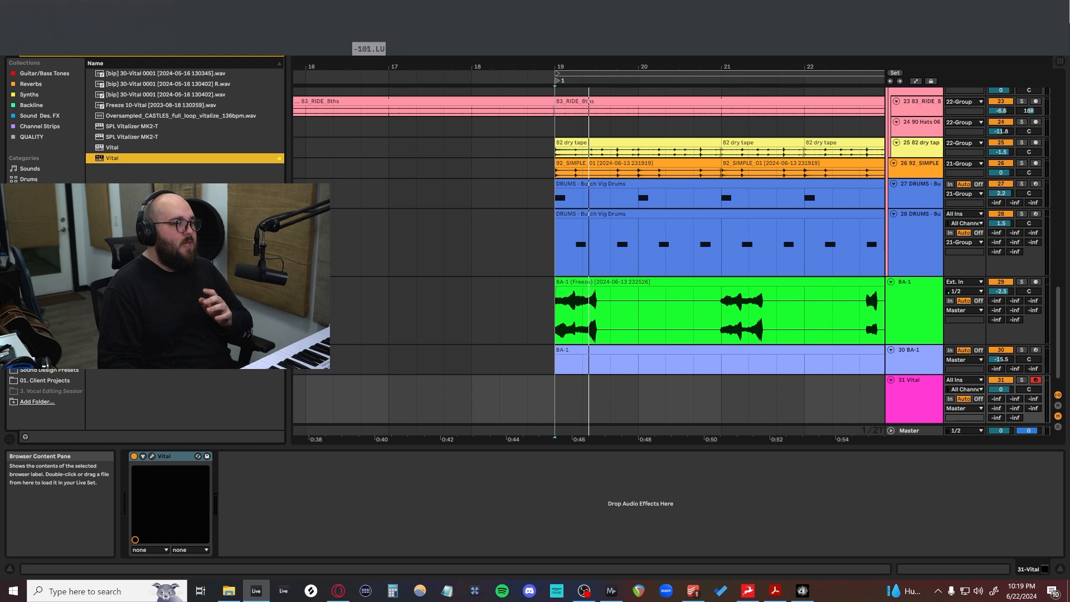
# Step: Toggle the DCO square and sub waveforms of Jun-6 V's Breezin preset on track 31, and raise the sub level
pyautogui.click(663, 186)
pyautogui.moveTo(545, 158); pyautogui.dragTo(560, 153)
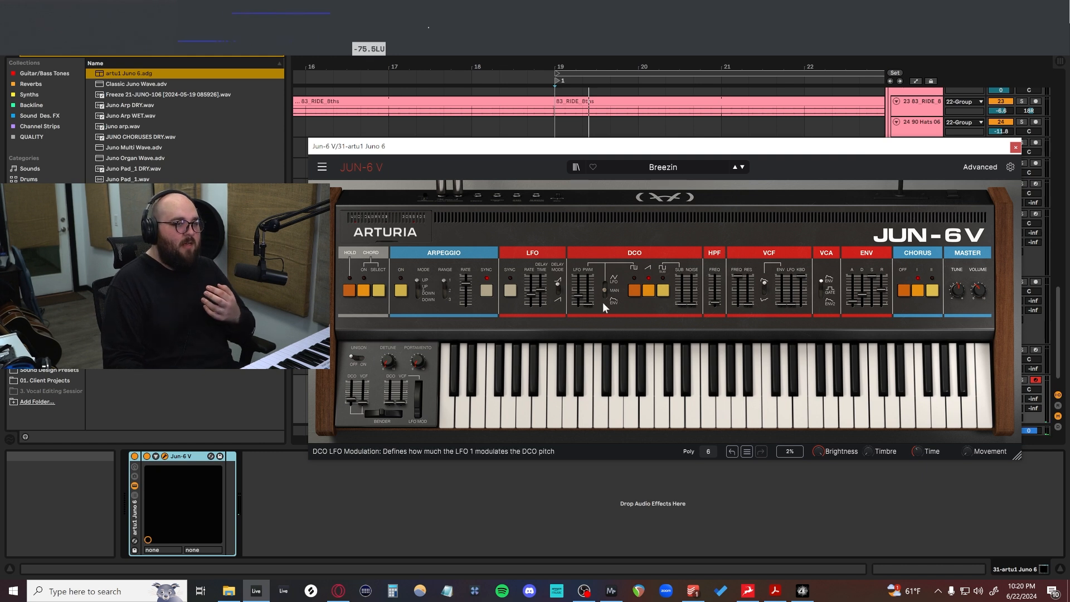
pyautogui.click(634, 290)
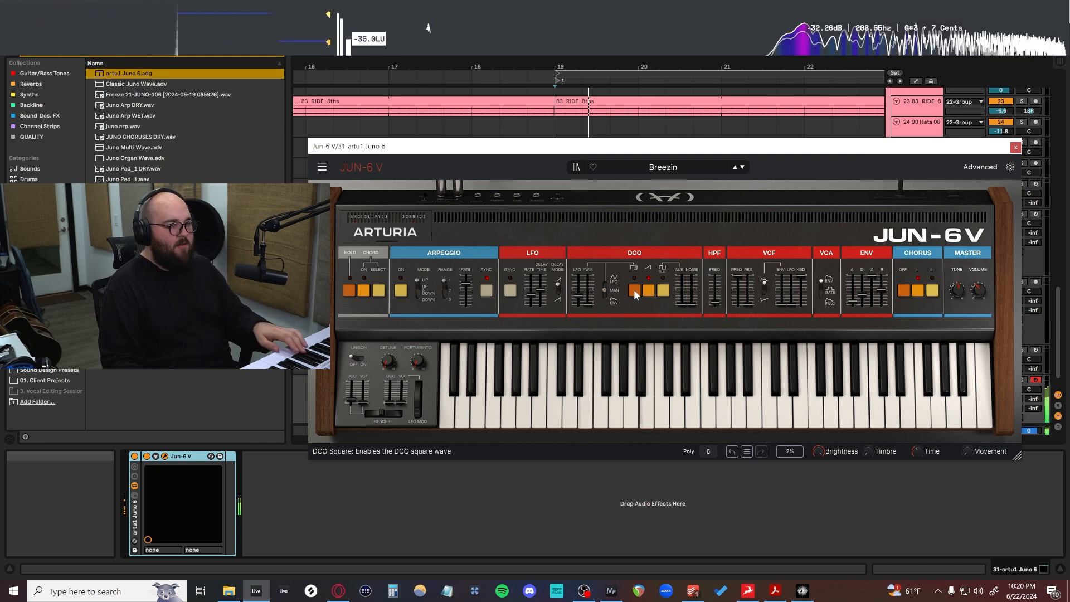
pyautogui.click(662, 291)
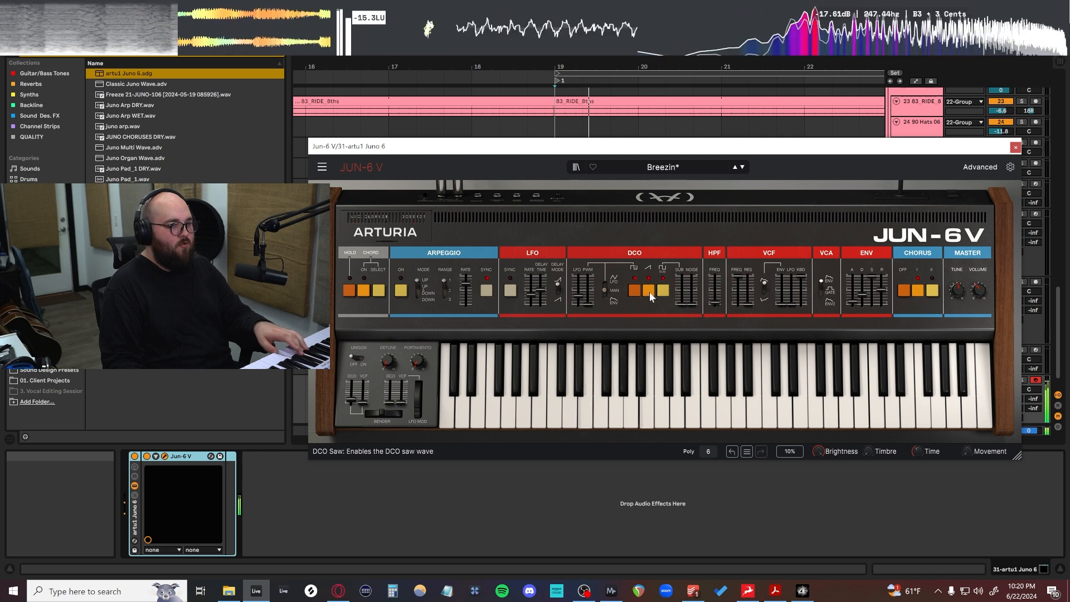
pyautogui.moveTo(681, 304); pyautogui.dragTo(682, 290)
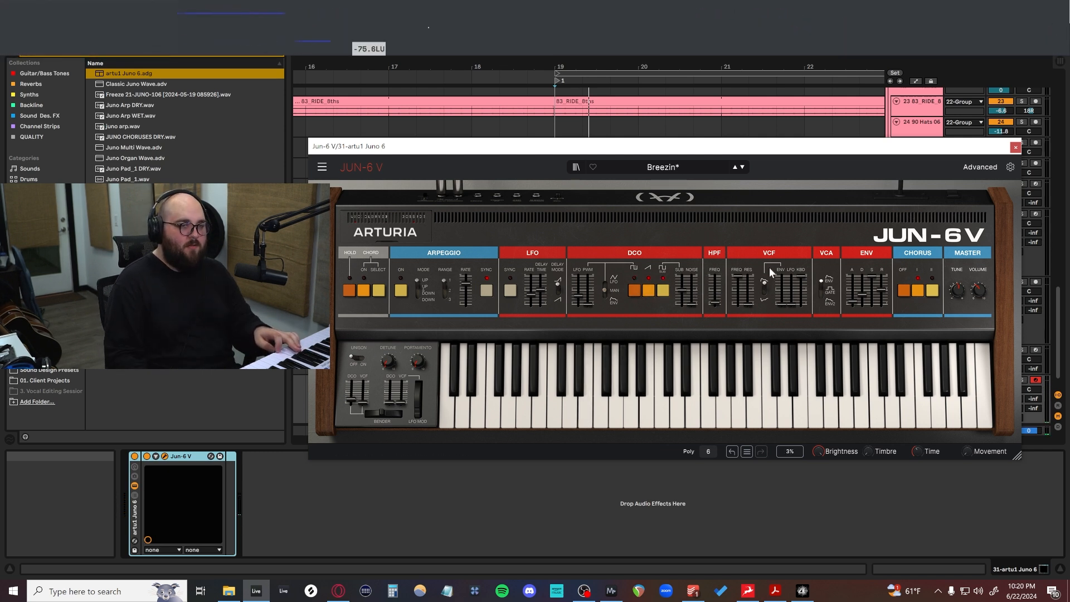
# Step: Adjust Jun-6 V's VCF and shorten its envelope release, with a look at the advanced modulation, delay and reverb section
pyautogui.moveTo(743, 303)
pyautogui.mouseDown()
pyautogui.moveTo(742, 277)
pyautogui.moveTo(737, 293)
pyautogui.mouseUp()
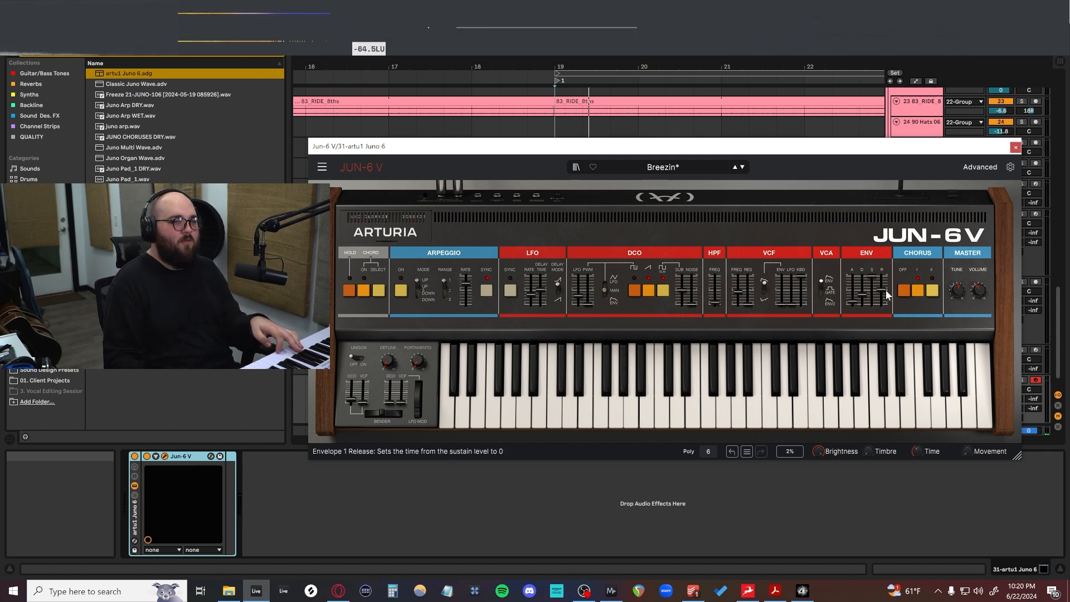
pyautogui.moveTo(881, 292); pyautogui.dragTo(880, 310)
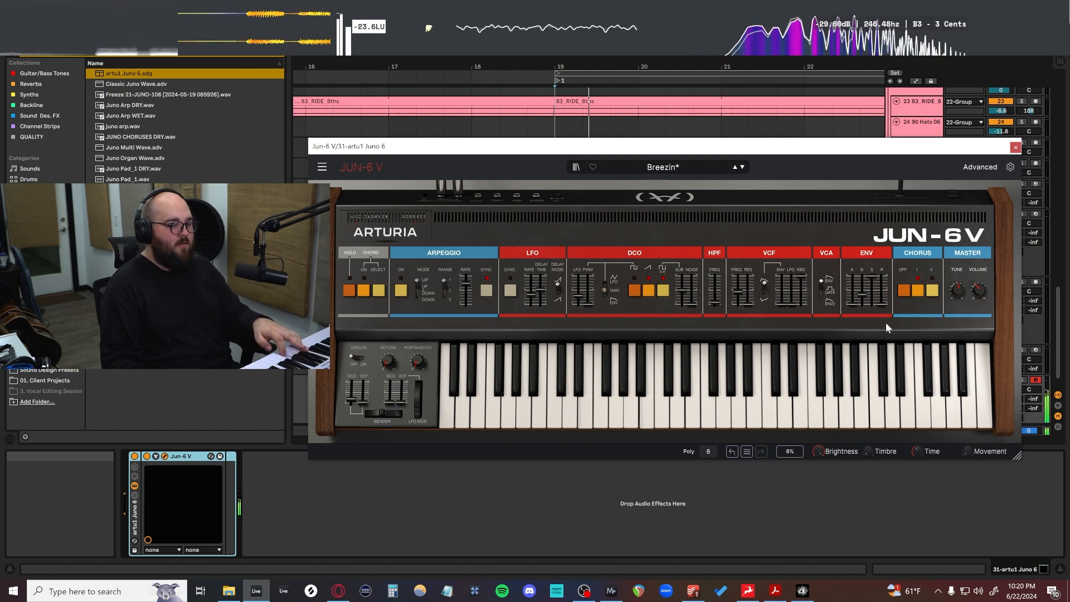
pyautogui.click(978, 166)
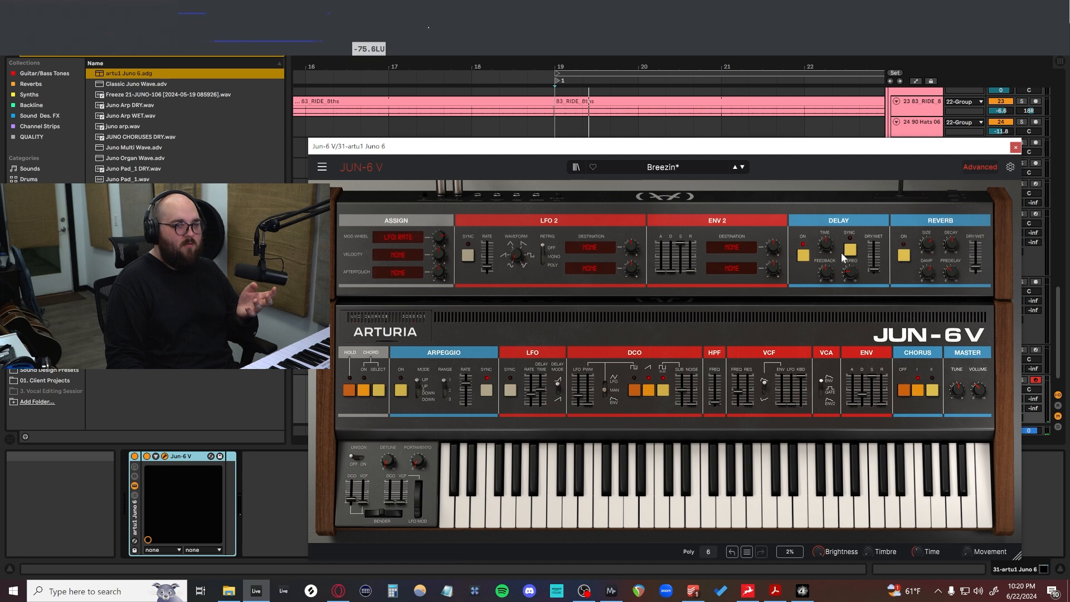
pyautogui.click(979, 167)
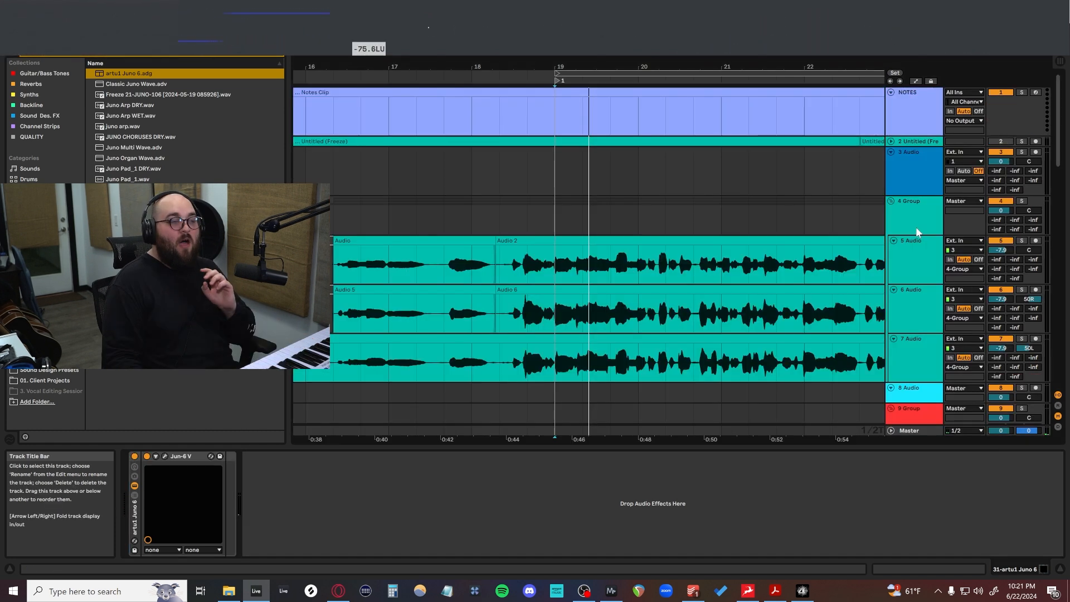
# Step: Go from the vocal group to audio track 13 and open the Tone King Imperial MKII amp plugin on it
pyautogui.click(913, 222)
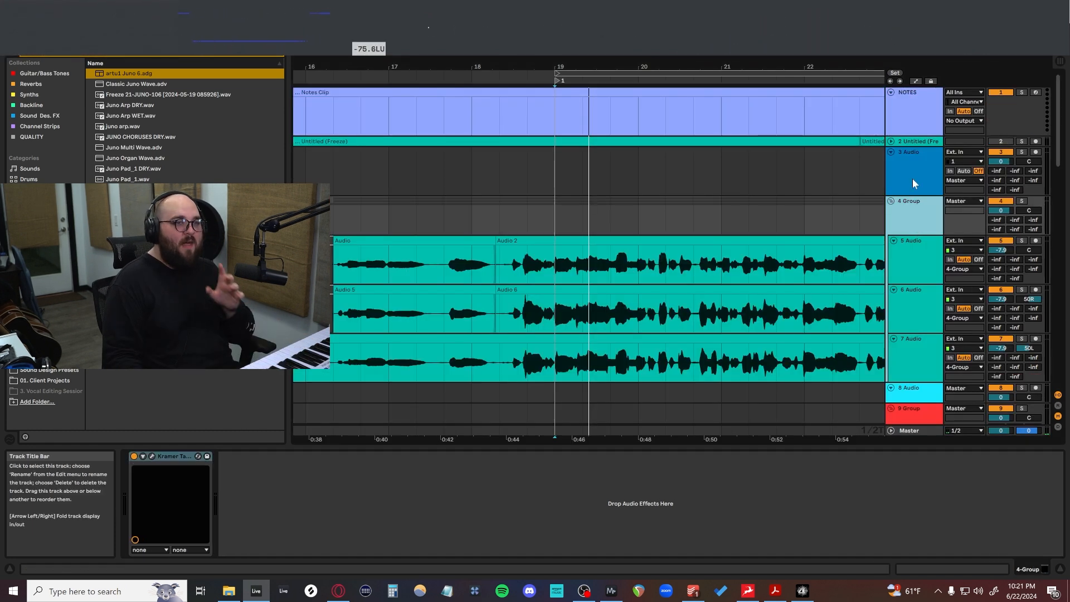
pyautogui.click(912, 178)
pyautogui.scroll(-2, 916, 305)
pyautogui.scroll(-3, 916, 305)
pyautogui.click(908, 236)
pyautogui.click(911, 273)
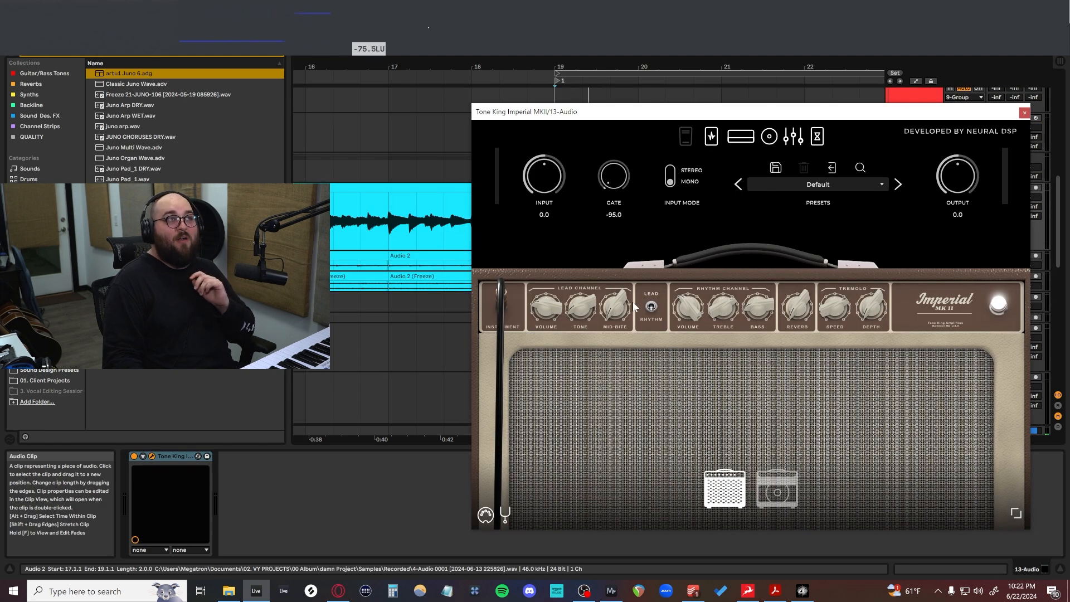
# Step: Inspect Tone King Imperial MKII's compressor and overdrive pedals, its chorus, delay and reverb pedals, and the amp controls
pyautogui.click(711, 136)
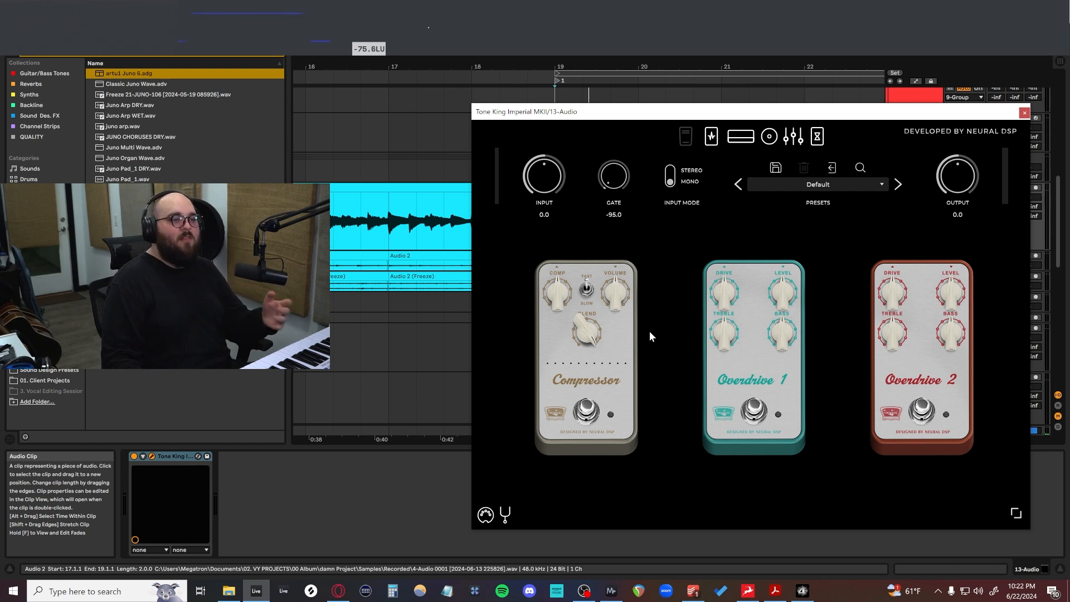
pyautogui.click(587, 411)
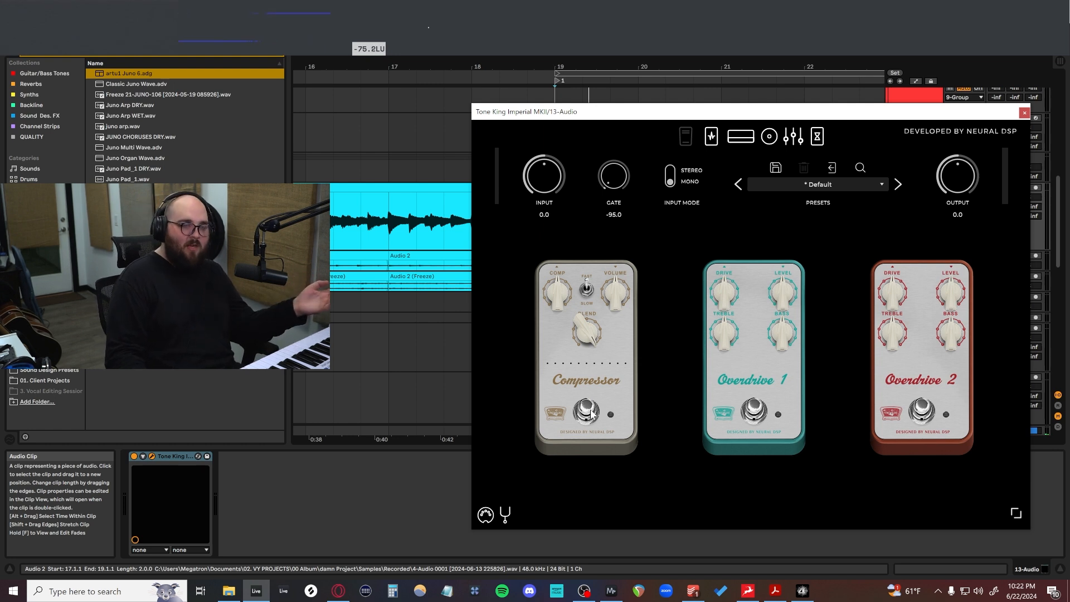
pyautogui.click(790, 135)
pyautogui.click(817, 137)
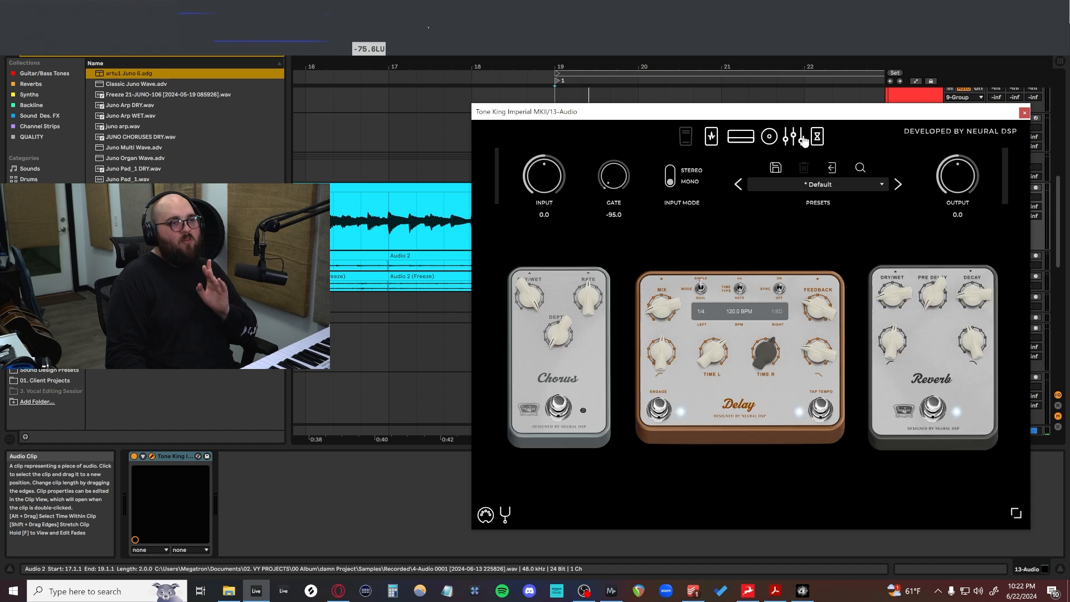
pyautogui.click(787, 140)
pyautogui.click(740, 140)
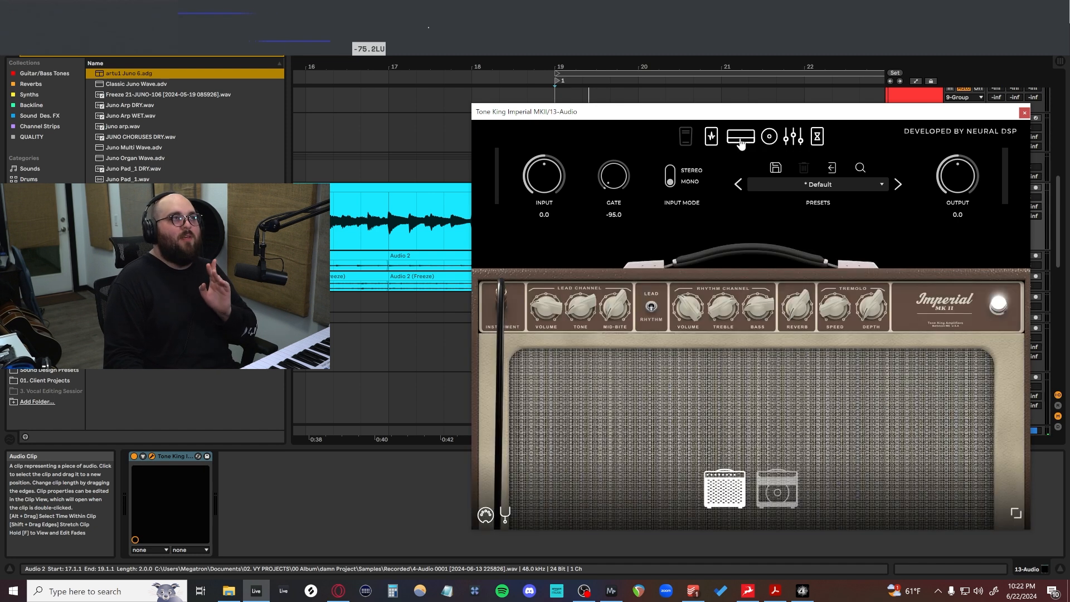
pyautogui.moveTo(945, 115); pyautogui.dragTo(896, 127)
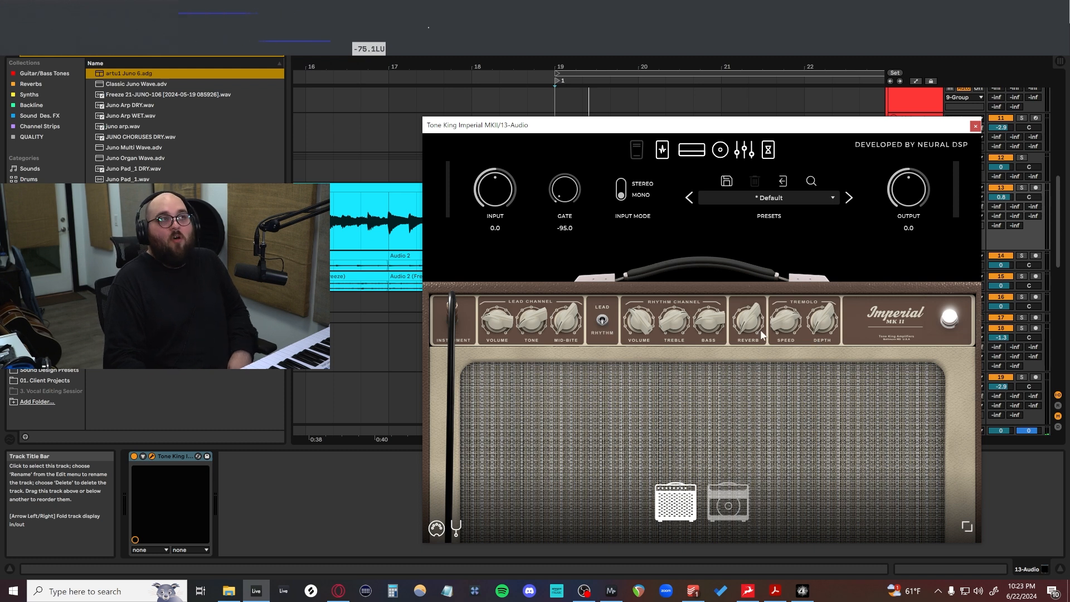
# Step: Inspect Tone King Imperial MKII's graphic EQ, time-based effects pedals and artist presets, and close the plugin window
pyautogui.click(720, 149)
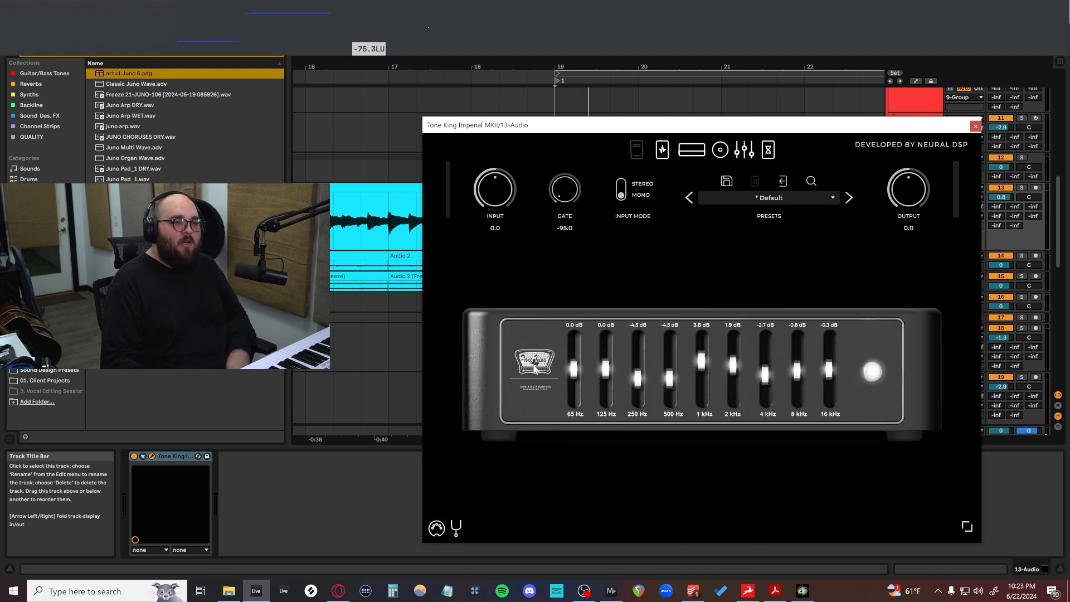
pyautogui.click(769, 157)
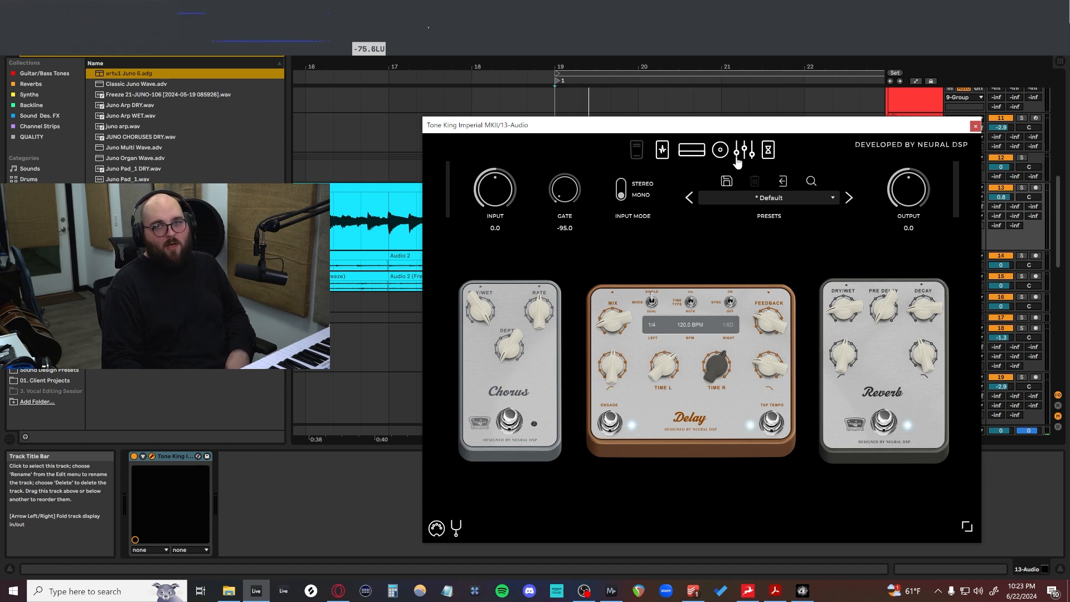
pyautogui.click(741, 198)
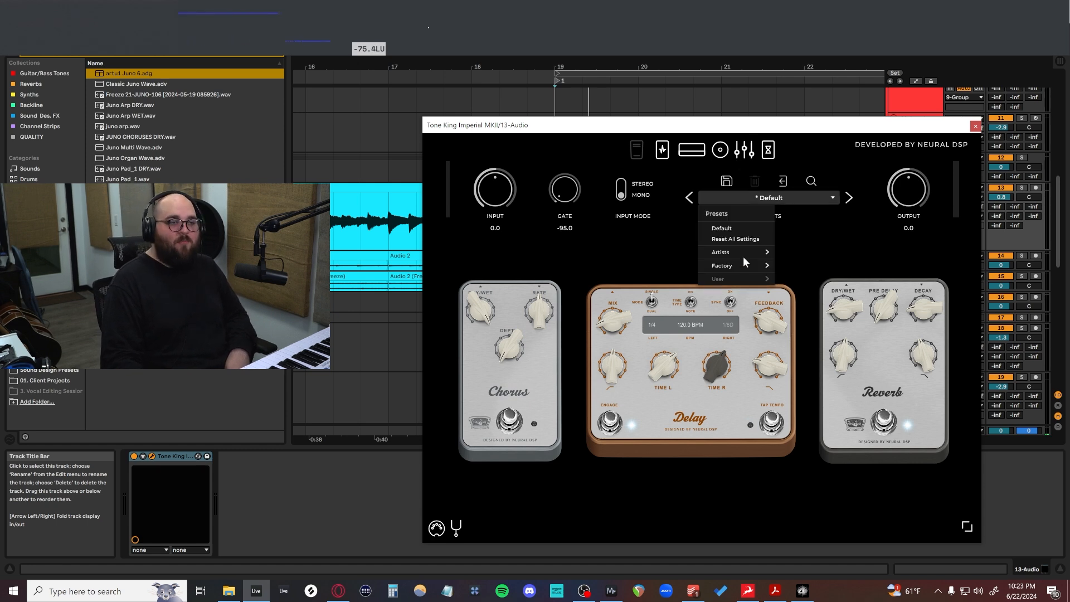
pyautogui.moveTo(743, 253)
pyautogui.moveTo(819, 266)
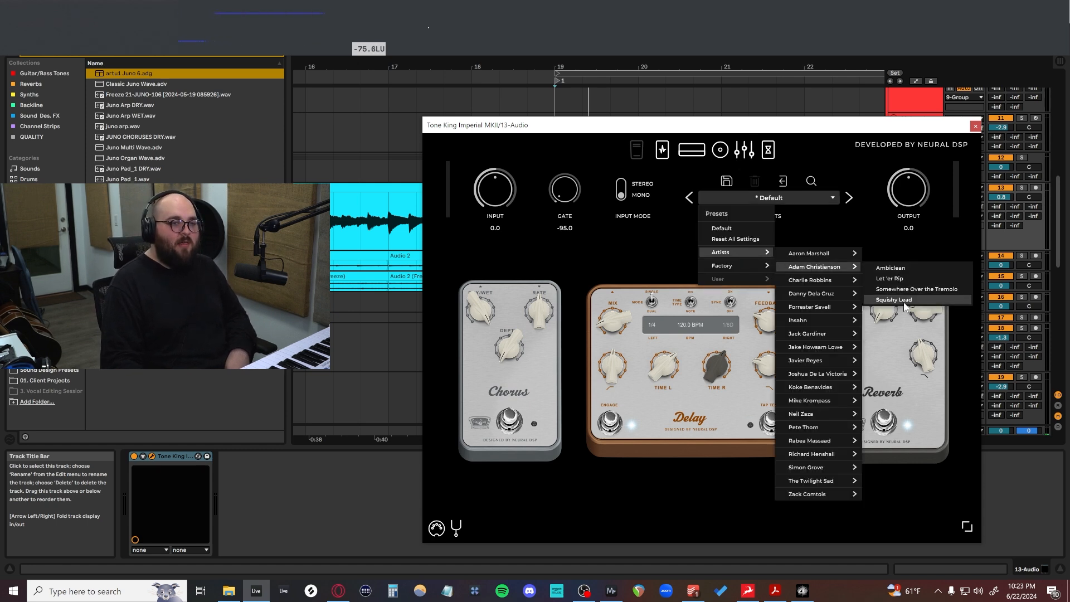
pyautogui.moveTo(820, 334)
pyautogui.click(975, 126)
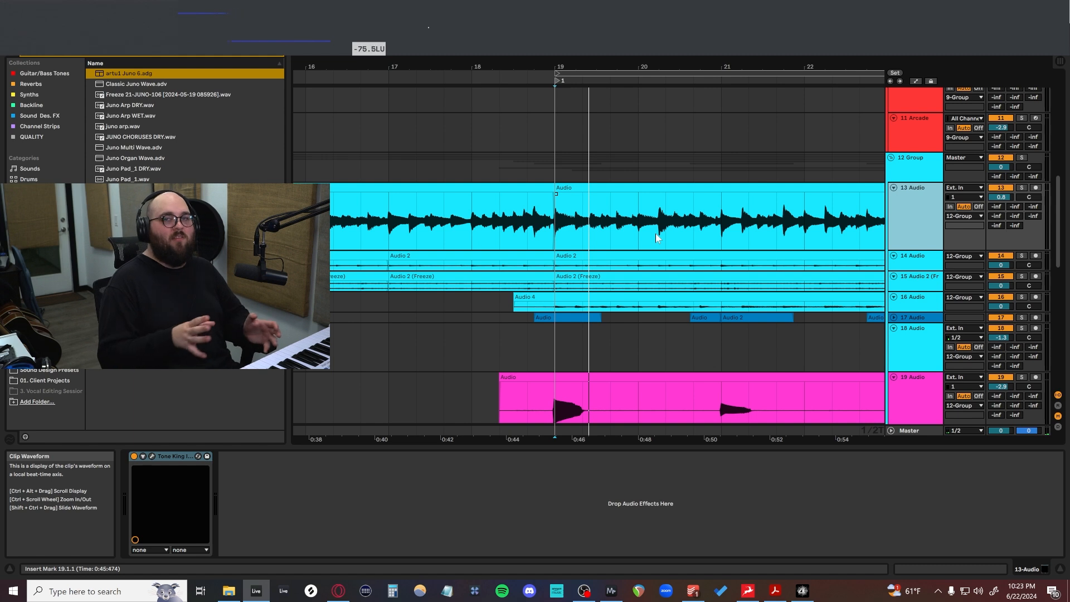
# Step: Bypass EQ Eight on audio track 13, solo the track and audition the guitar from bar 19
pyautogui.scroll(1, 655, 233)
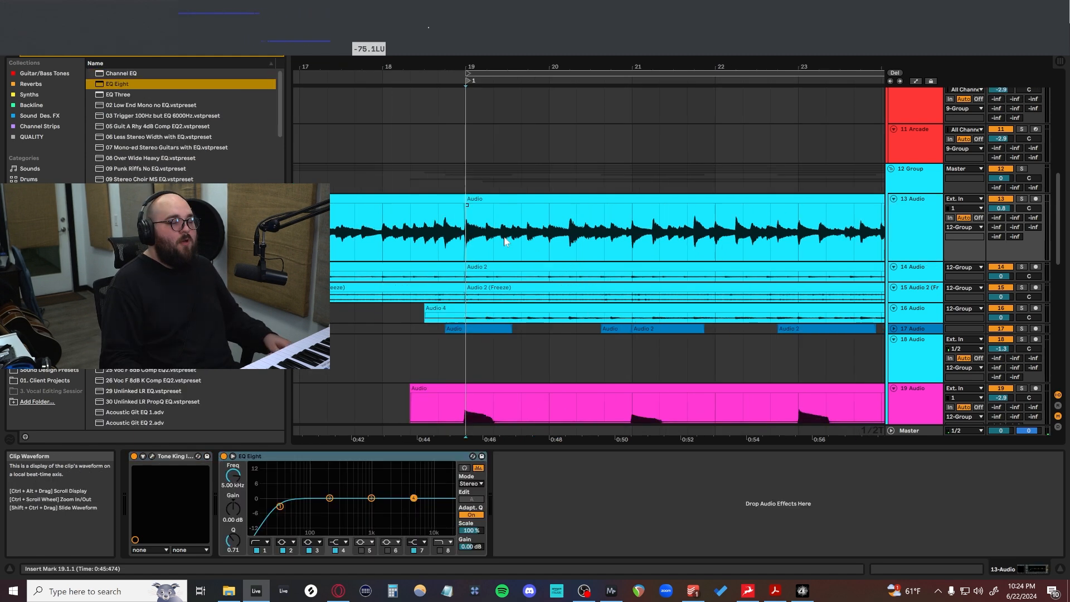
pyautogui.scroll(2, 505, 241)
pyautogui.click(223, 456)
pyautogui.click(471, 262)
pyautogui.scroll(2, 469, 277)
pyautogui.scroll(4, 483, 288)
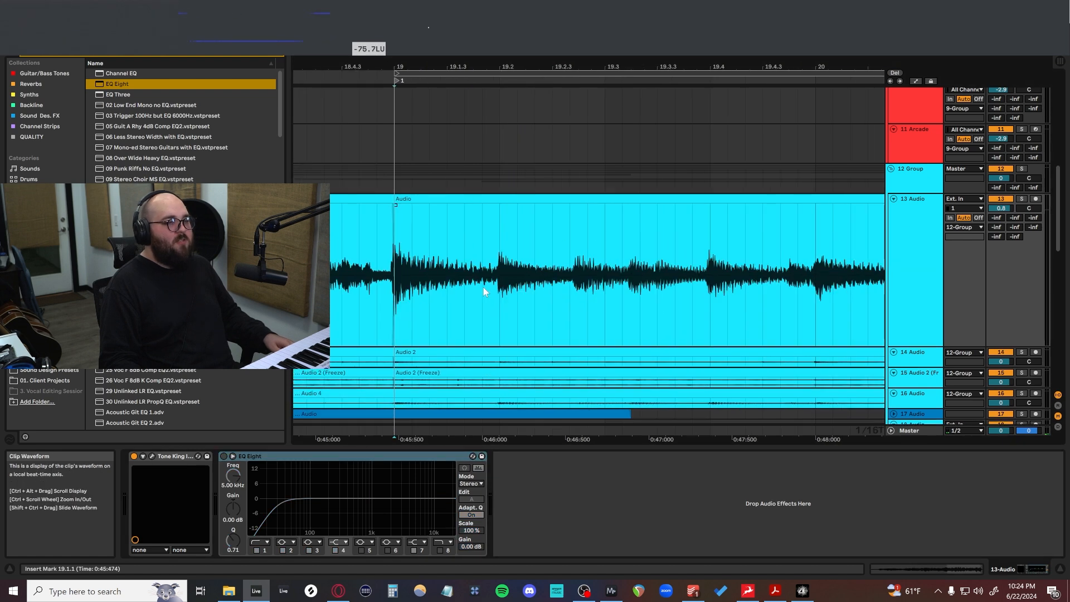
pyautogui.scroll(-3, 484, 290)
pyautogui.hscroll(2, 483, 290)
pyautogui.press('s')
pyautogui.press('space')
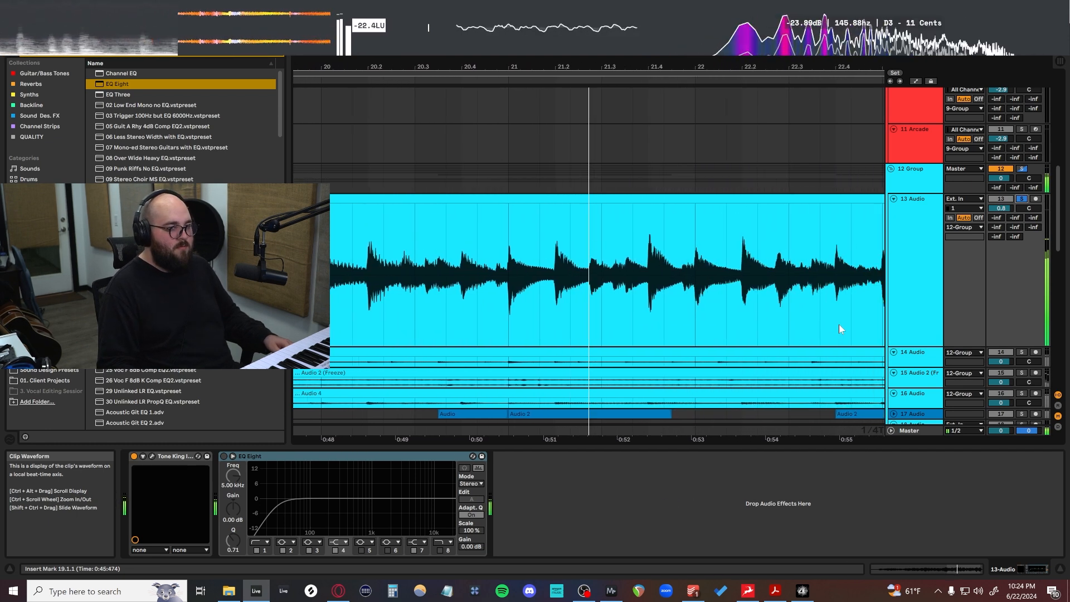
pyautogui.press('space')
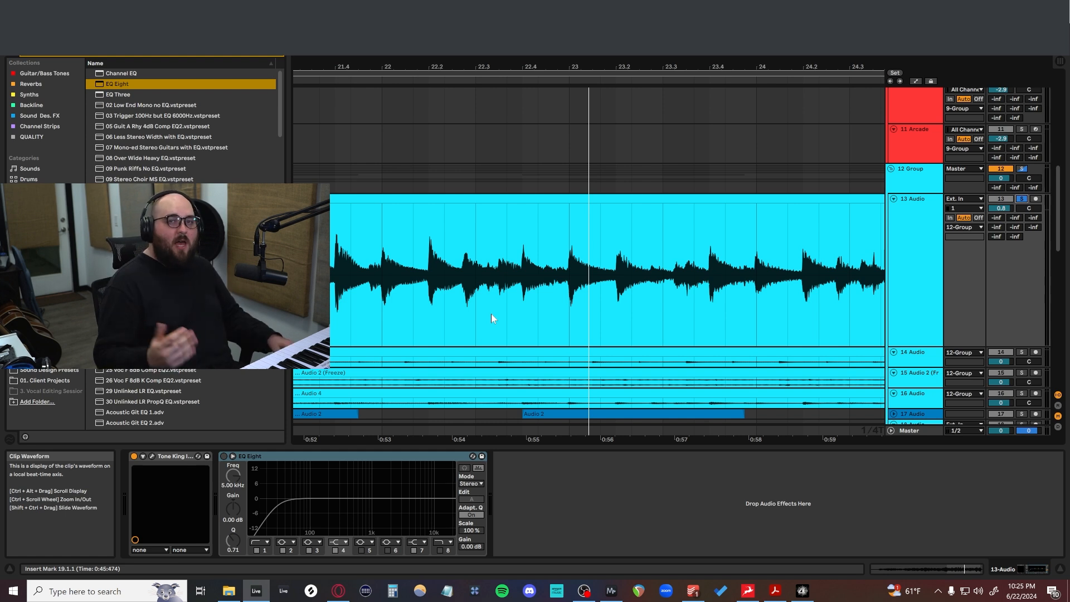
# Step: Examine EQ Eight's enlarged frequency display and the individual filter bands on track 13
pyautogui.click(479, 467)
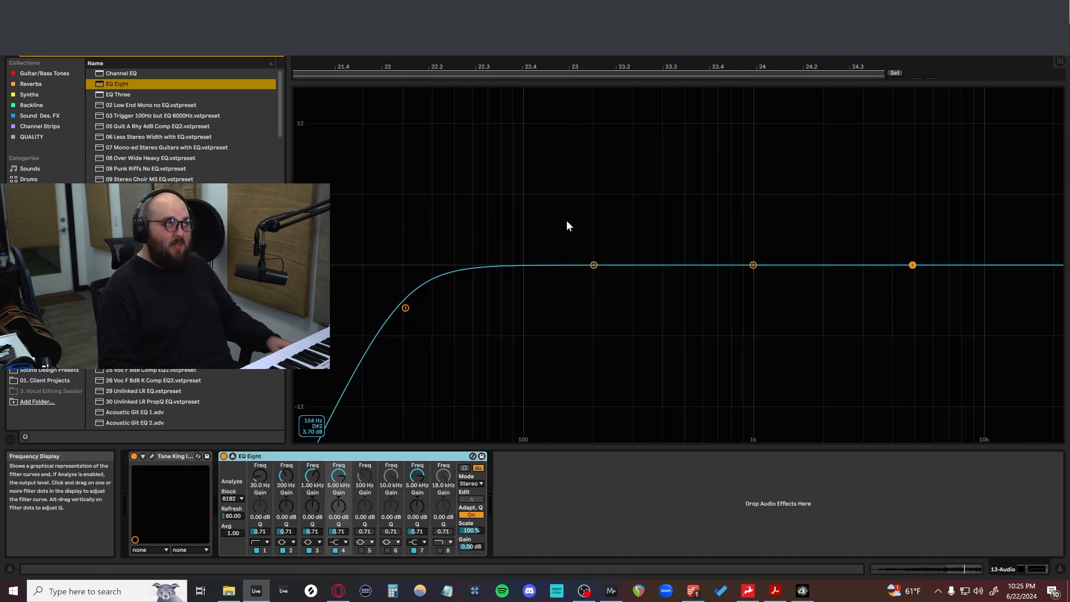
pyautogui.click(232, 457)
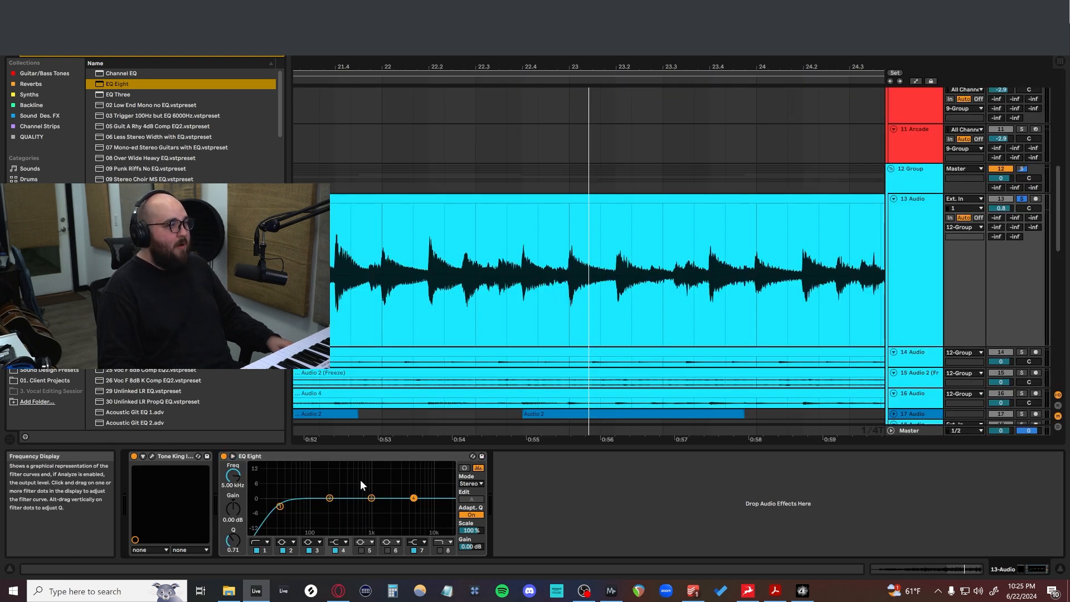
pyautogui.click(279, 506)
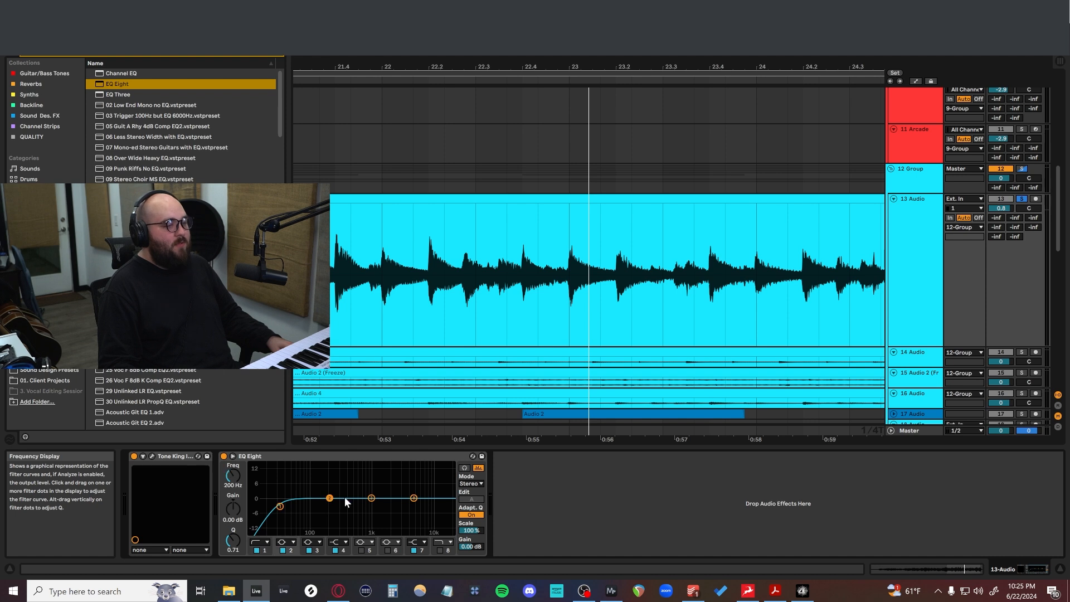
pyautogui.click(371, 498)
pyautogui.moveTo(413, 497); pyautogui.dragTo(407, 477)
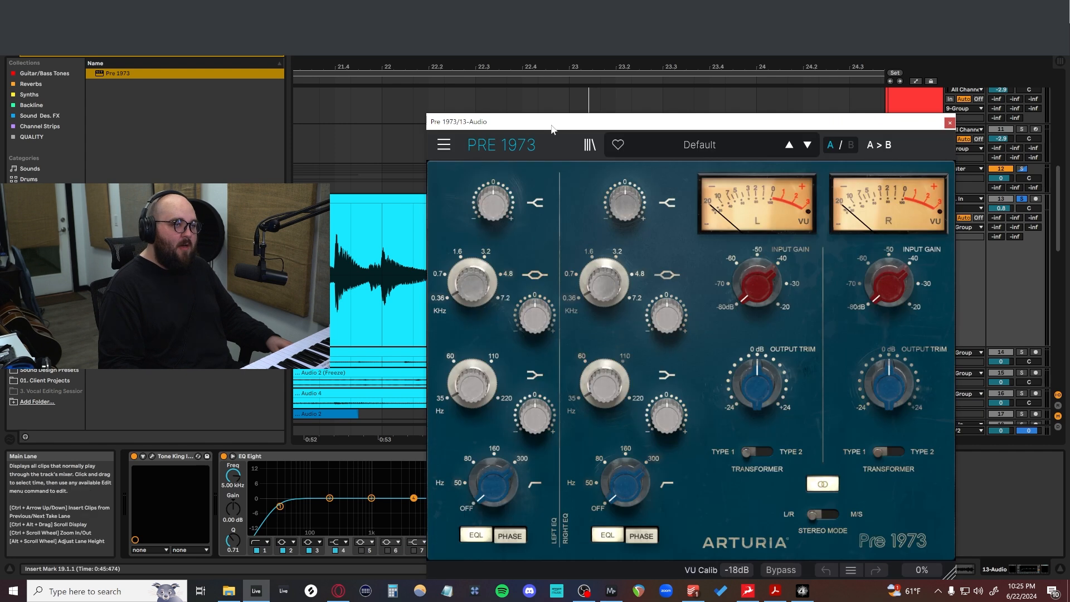
# Step: Hide the Pre 1973 plugin window and remove the plugin from track 13
pyautogui.moveTo(552, 129); pyautogui.dragTo(627, 87)
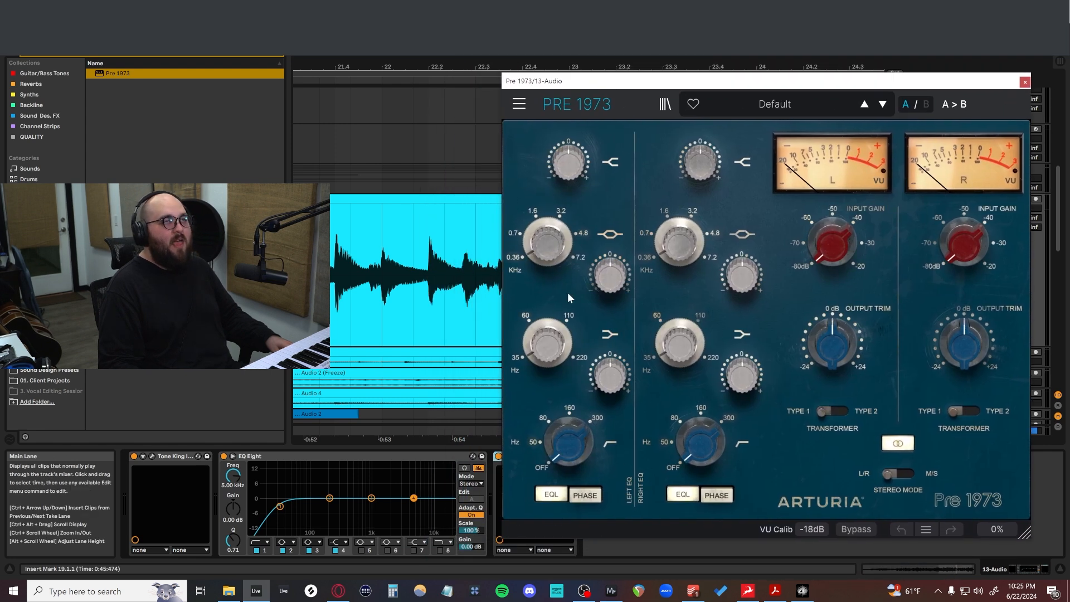
pyautogui.hotkey('ctrl', 'alt', 'p')
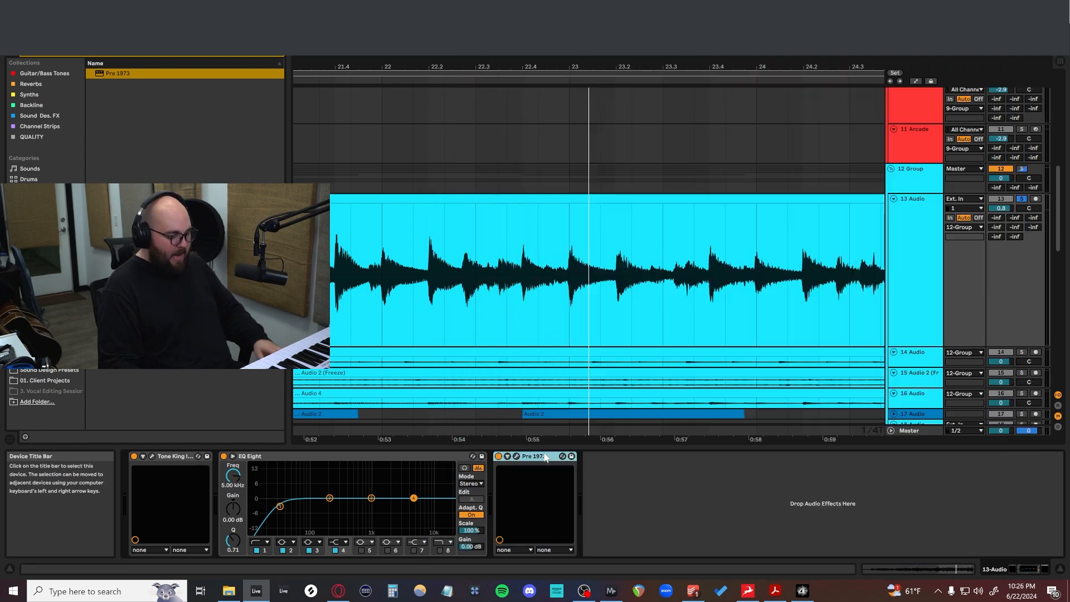
pyautogui.press('Delete')
# Step: Raise EQ Eight's low-cut band to about 94 Hz with a Q of 0.89 while auditioning track 13
pyautogui.scroll(-2, 419, 259)
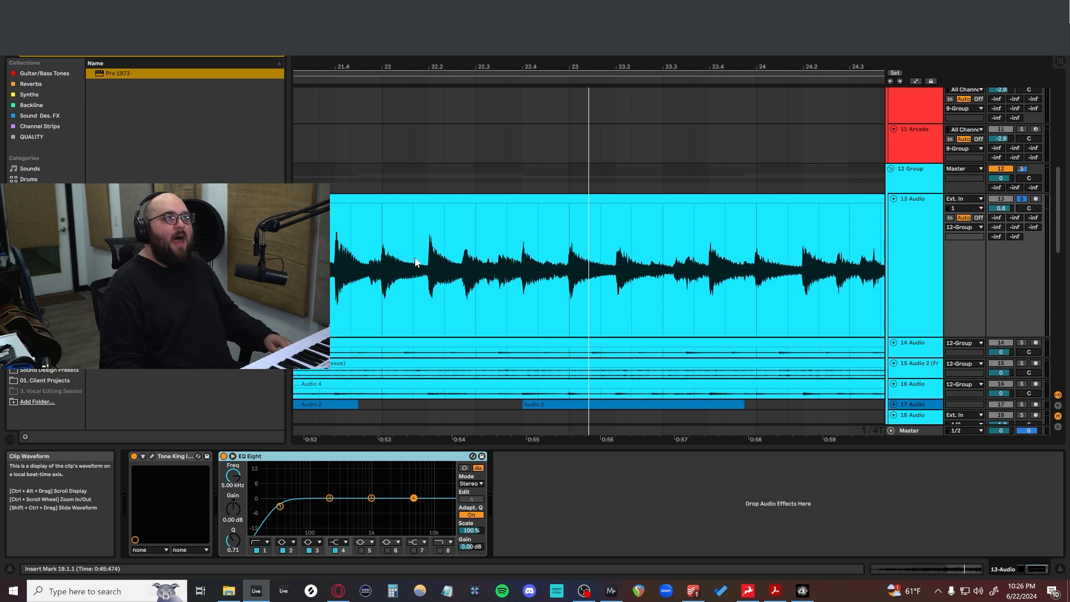
pyautogui.scroll(-5, 415, 262)
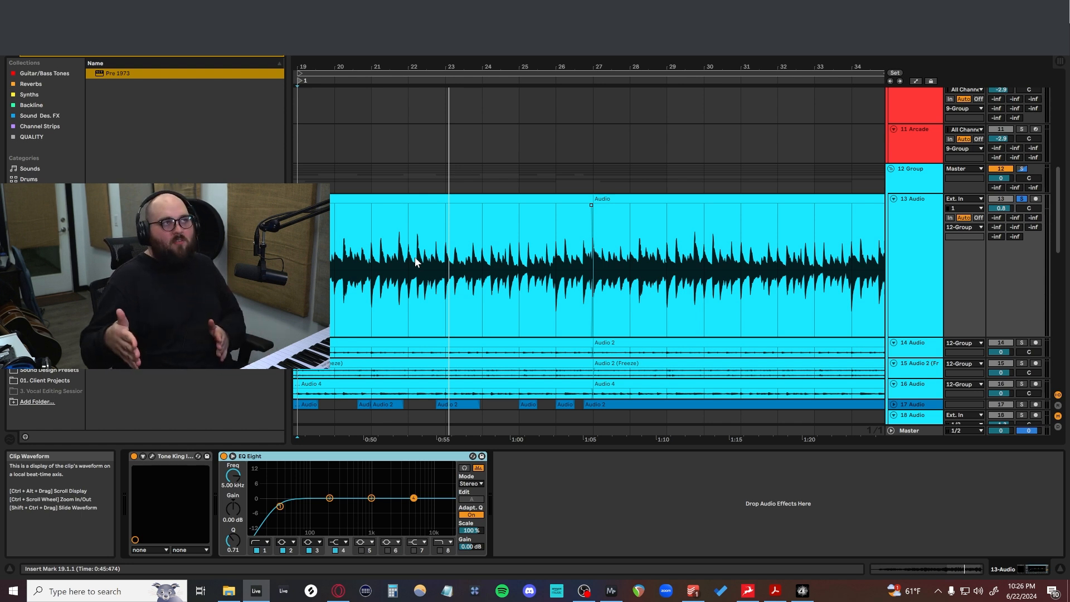
pyautogui.press('space')
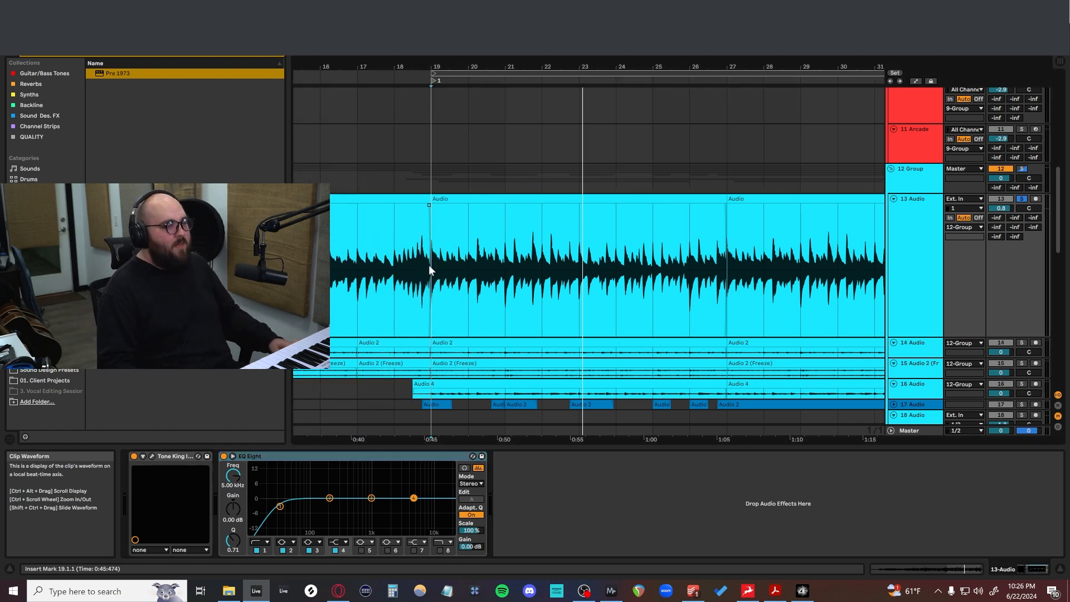
pyautogui.click(279, 507)
pyautogui.moveTo(280, 509); pyautogui.dragTo(309, 504)
pyautogui.press('space')
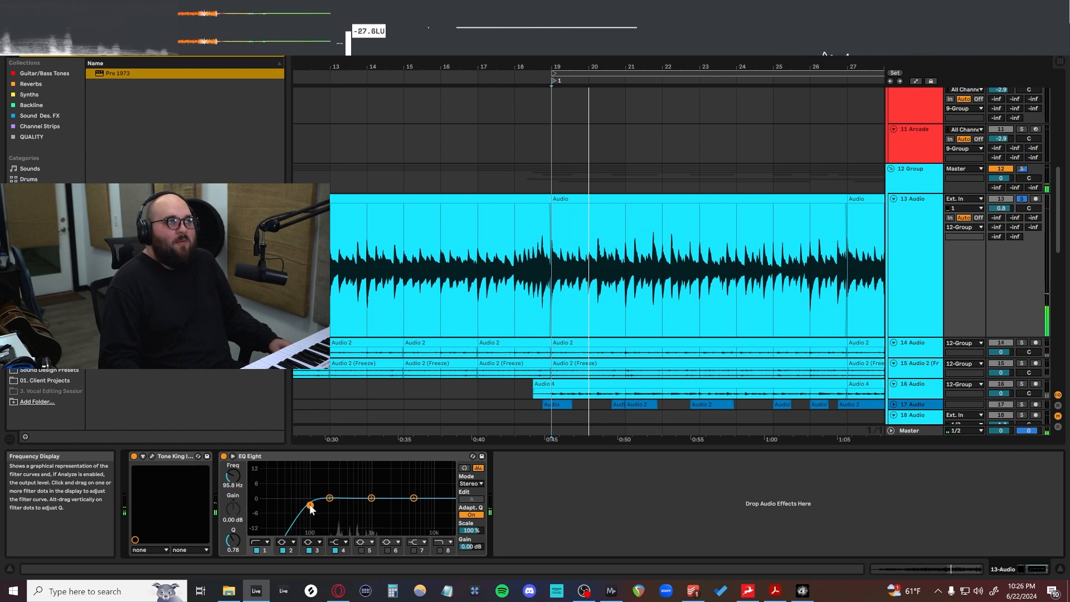
pyautogui.moveTo(309, 505)
pyautogui.mouseDown()
pyautogui.moveTo(278, 502)
pyautogui.moveTo(327, 501)
pyautogui.moveTo(310, 503)
pyautogui.mouseUp()
pyautogui.press('space')
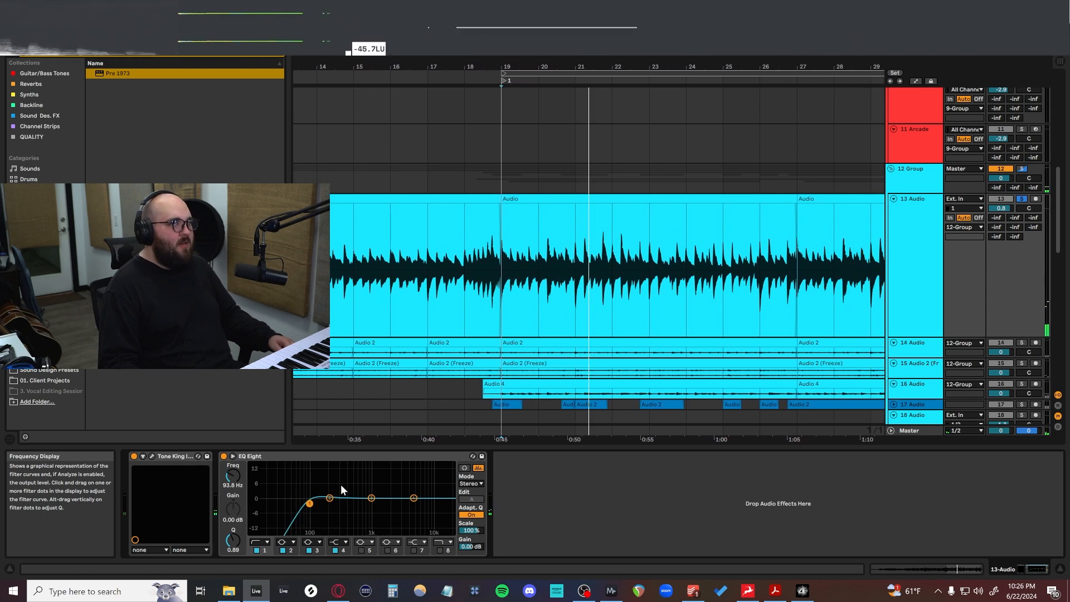
# Step: Set EQ Eight's band 2 to 261 Hz at -2.85 dB, dip band 3, and set band 4 to 3.30 kHz at 0.37 dB
pyautogui.moveTo(329, 498)
pyautogui.mouseDown()
pyautogui.moveTo(338, 472)
pyautogui.moveTo(336, 505)
pyautogui.mouseUp()
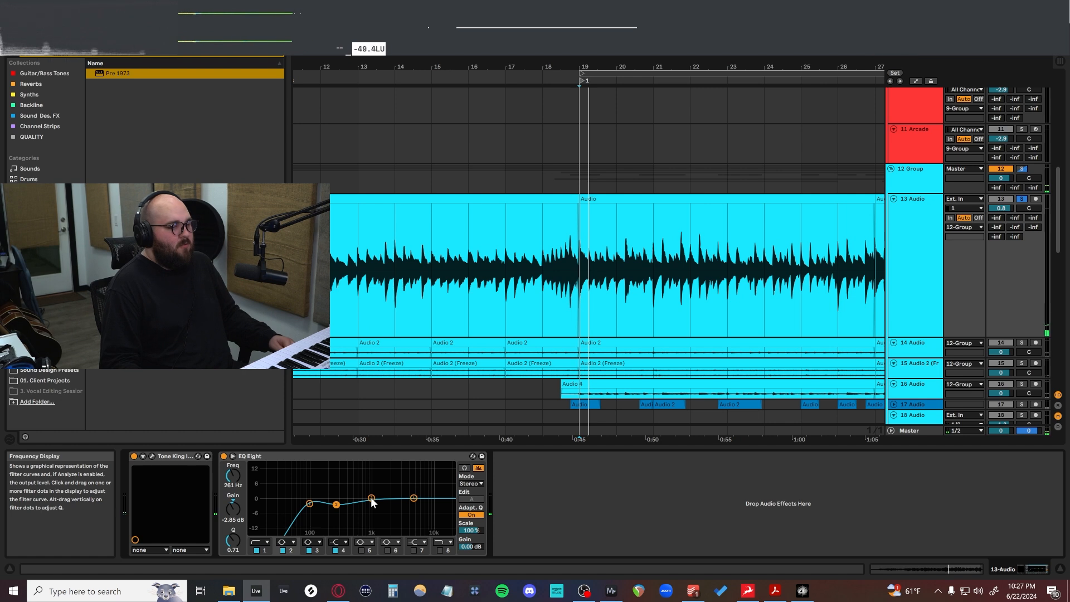
pyautogui.click(371, 498)
pyautogui.moveTo(371, 498)
pyautogui.mouseDown()
pyautogui.moveTo(389, 479)
pyautogui.moveTo(389, 503)
pyautogui.mouseUp()
pyautogui.moveTo(413, 498); pyautogui.dragTo(403, 497)
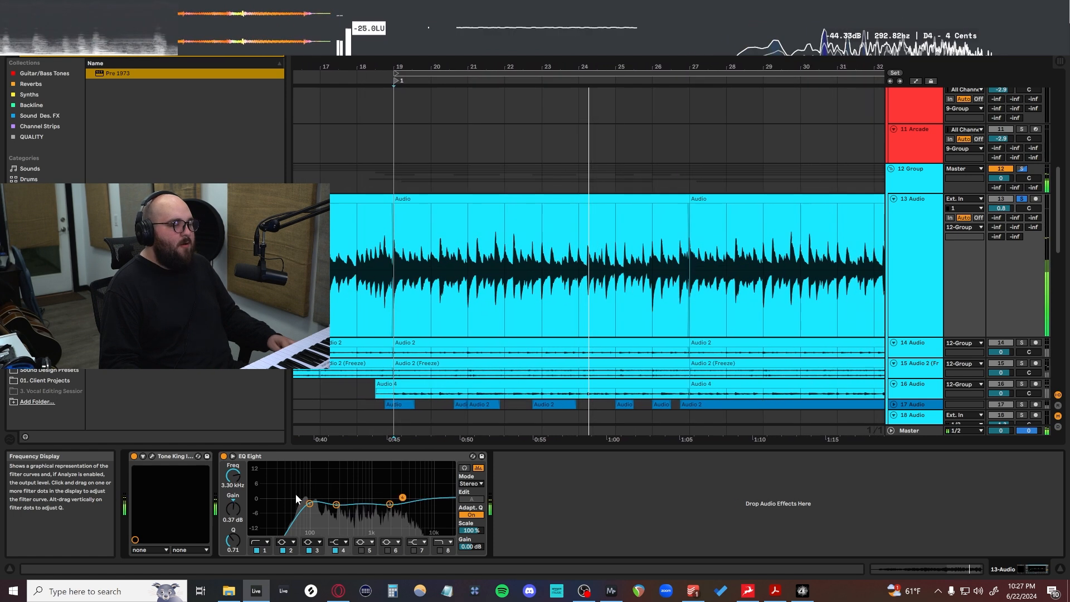
pyautogui.press('space')
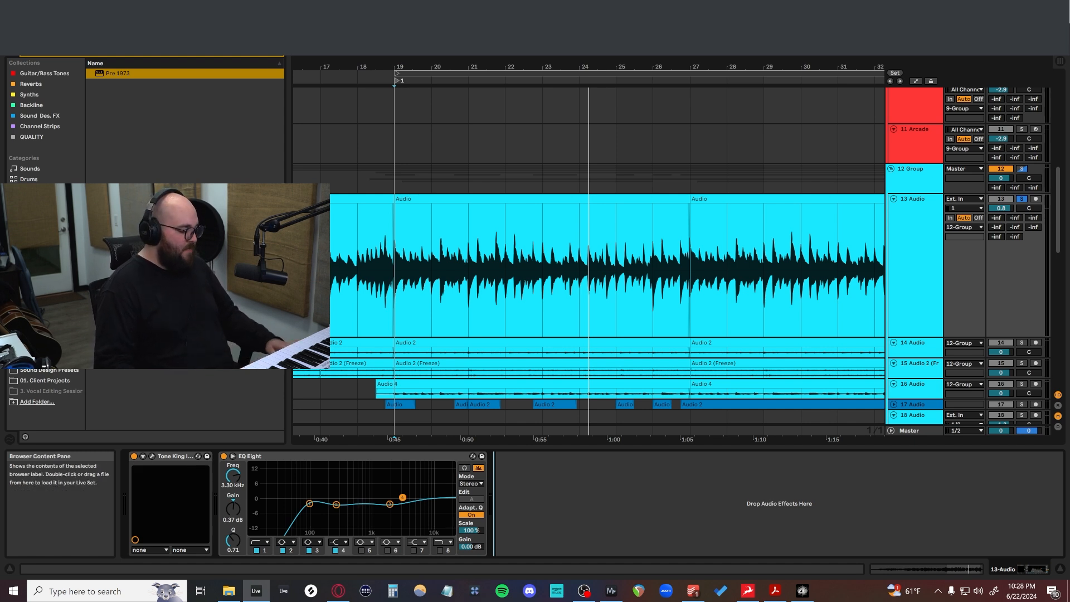
# Step: Find Limiter and Compressor in the browser and add both after EQ Eight on track 13
pyautogui.hotkey('ctrl', 'f')
pyautogui.write('limit')
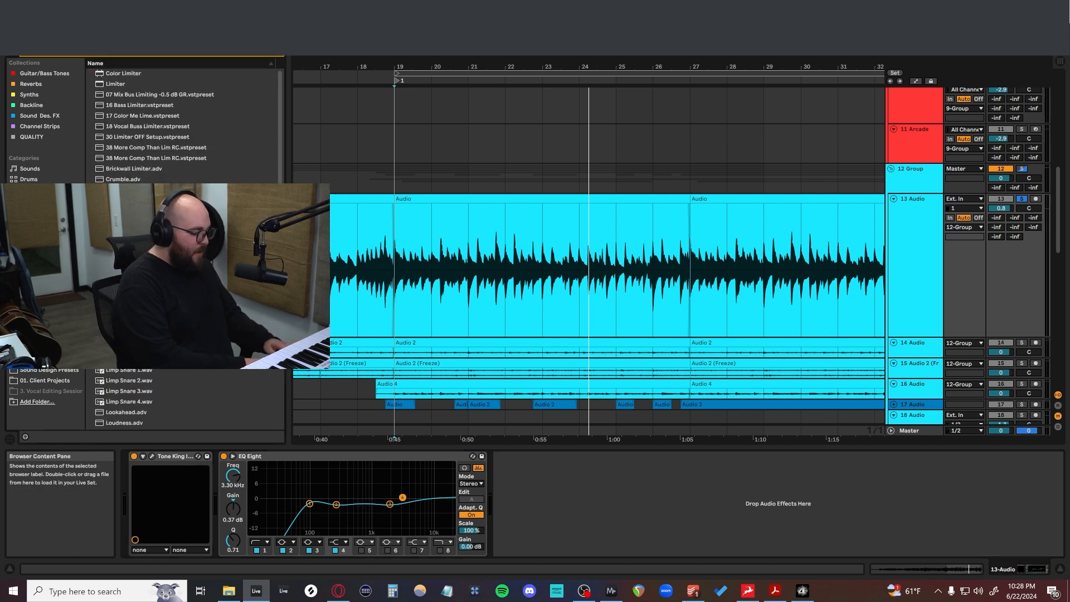
pyautogui.moveTo(116, 83); pyautogui.dragTo(597, 480)
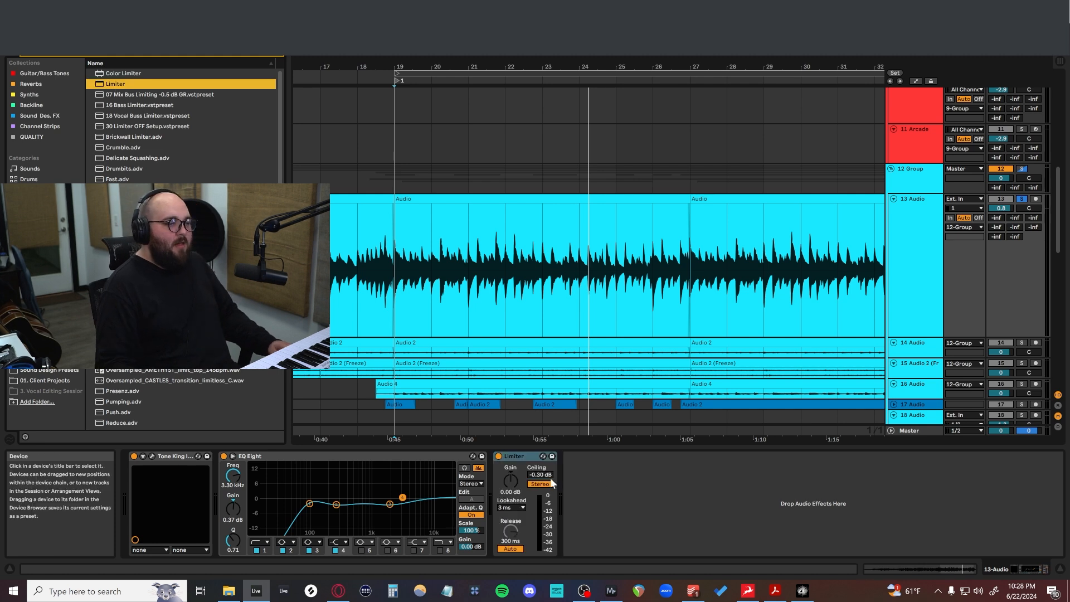
pyautogui.hotkey('ctrl', 'f')
pyautogui.write('comp')
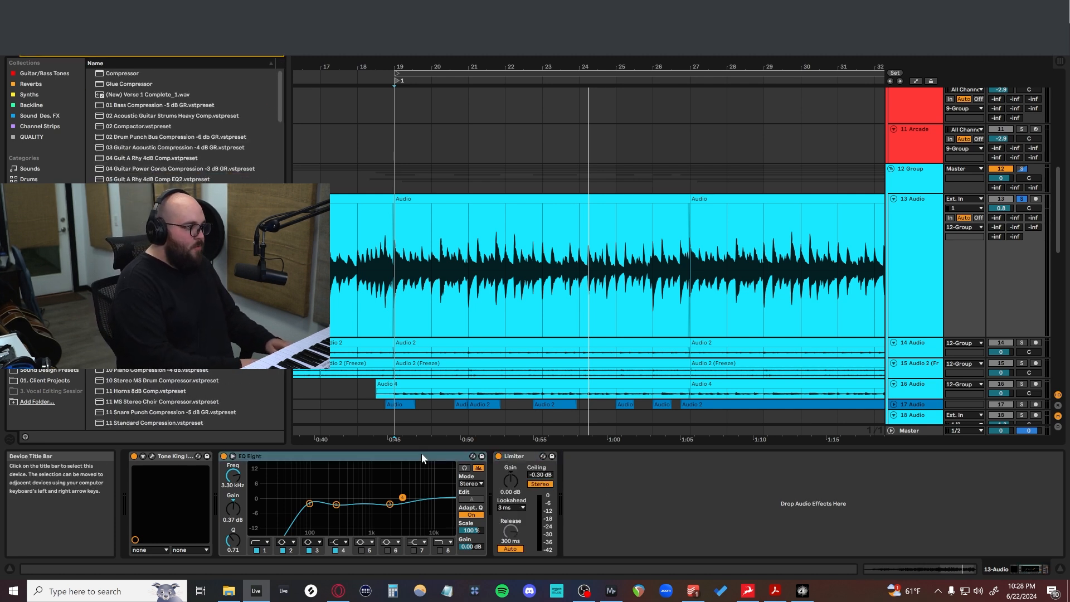
pyautogui.click(115, 73)
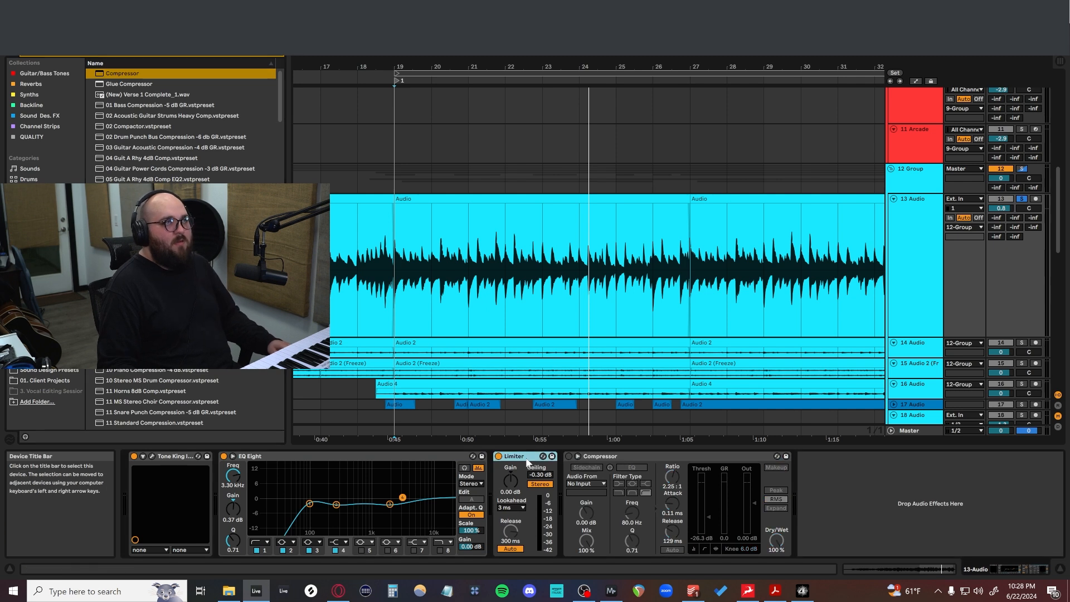
pyautogui.click(601, 456)
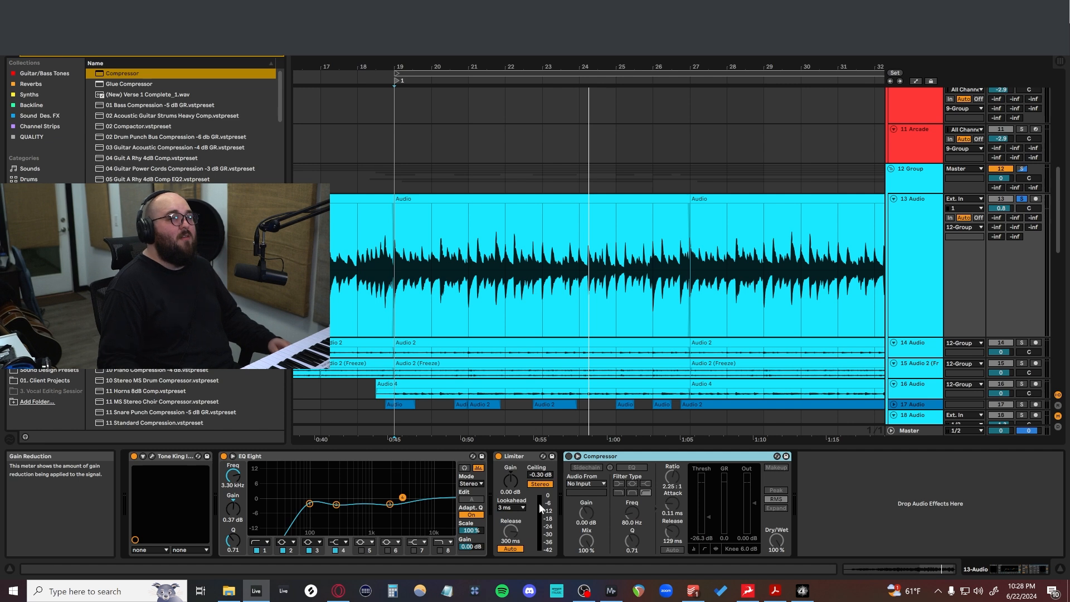
# Step: Lower the Limiter's ceiling to -19.1 dB while playing track 13 from bar 19, and select the Compressor
pyautogui.click(386, 266)
pyautogui.press('space')
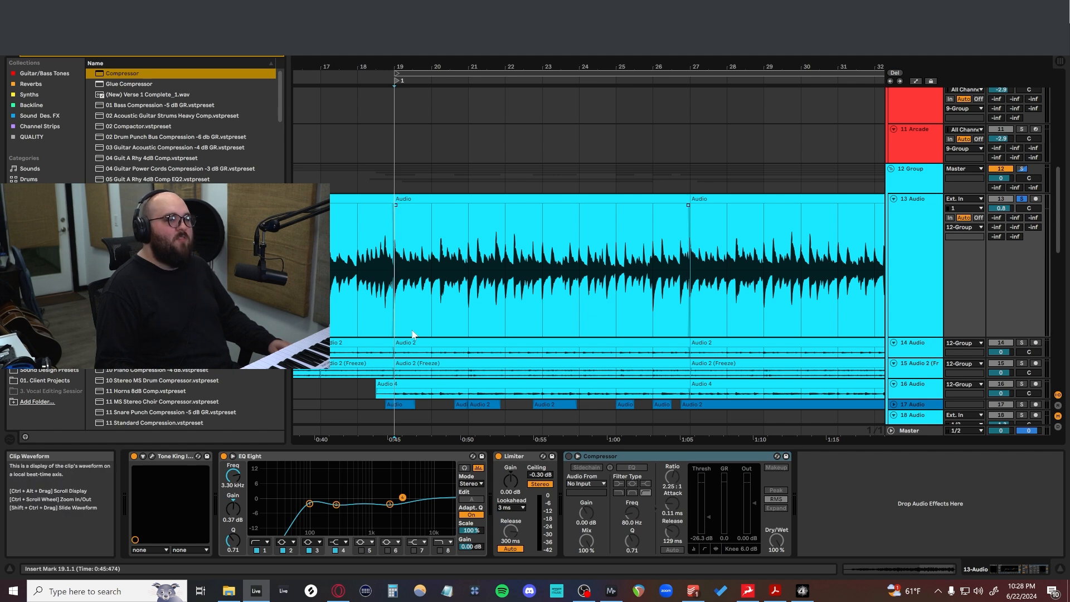
pyautogui.scroll(3, 449, 261)
pyautogui.scroll(5, 508, 278)
pyautogui.scroll(-8, 510, 281)
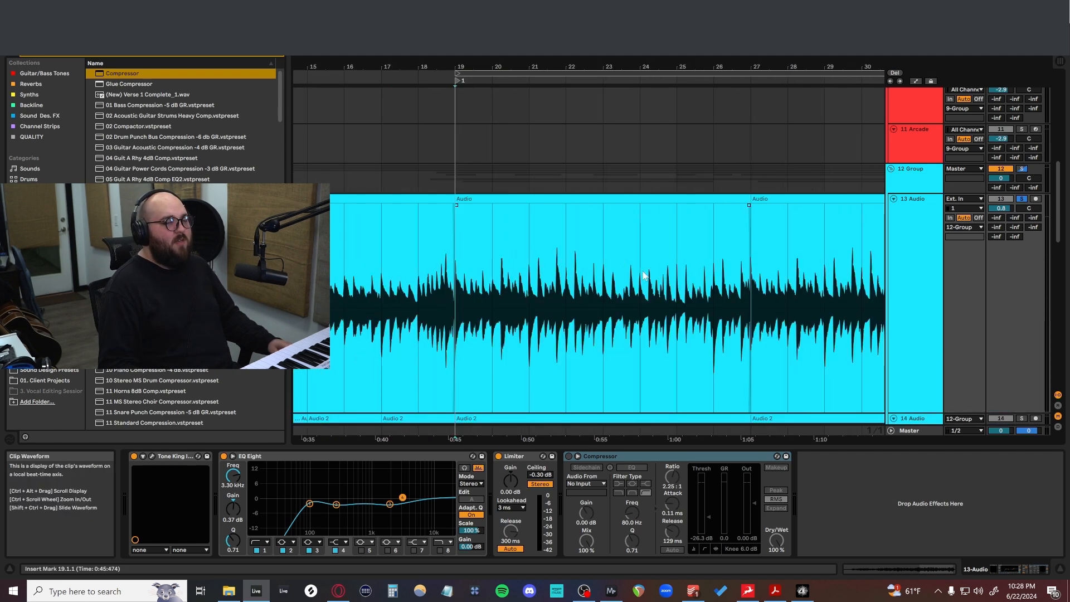
pyautogui.scroll(-3, 420, 284)
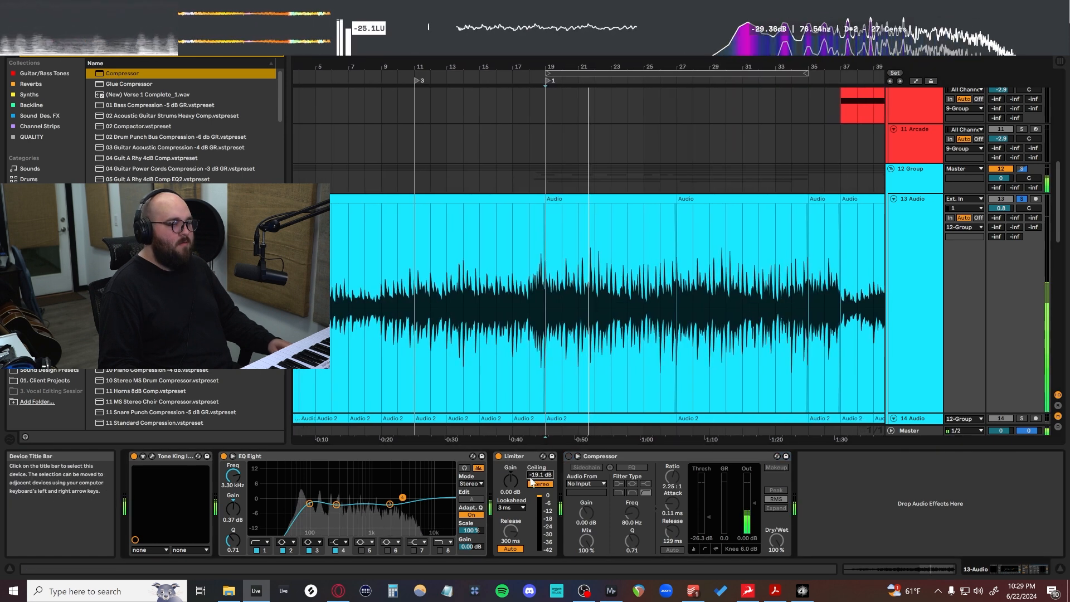
pyautogui.moveTo(539, 474); pyautogui.dragTo(540, 518)
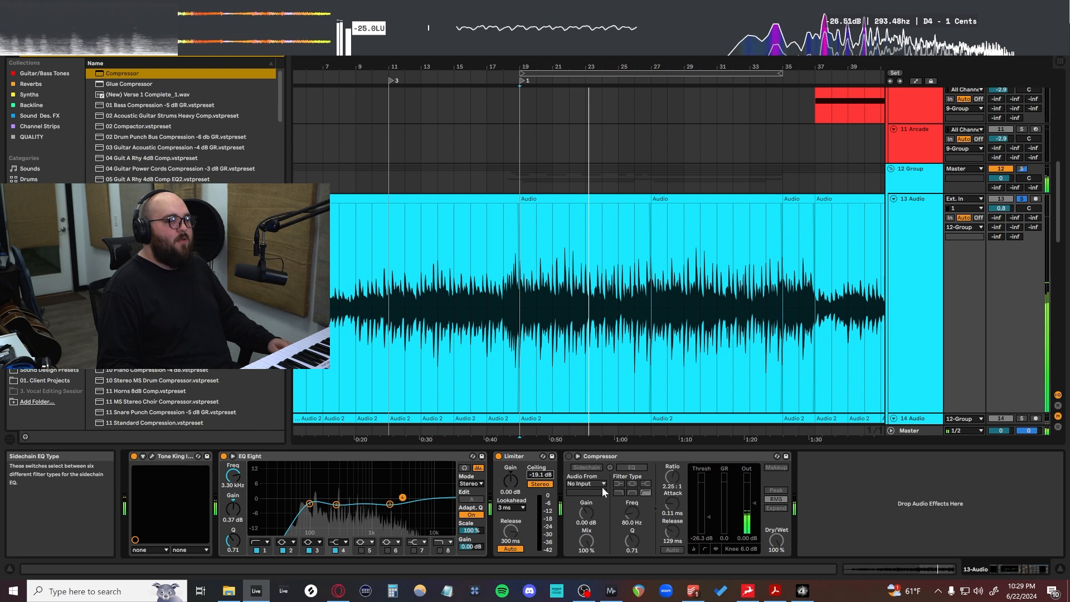
pyautogui.click(601, 456)
pyautogui.press('space')
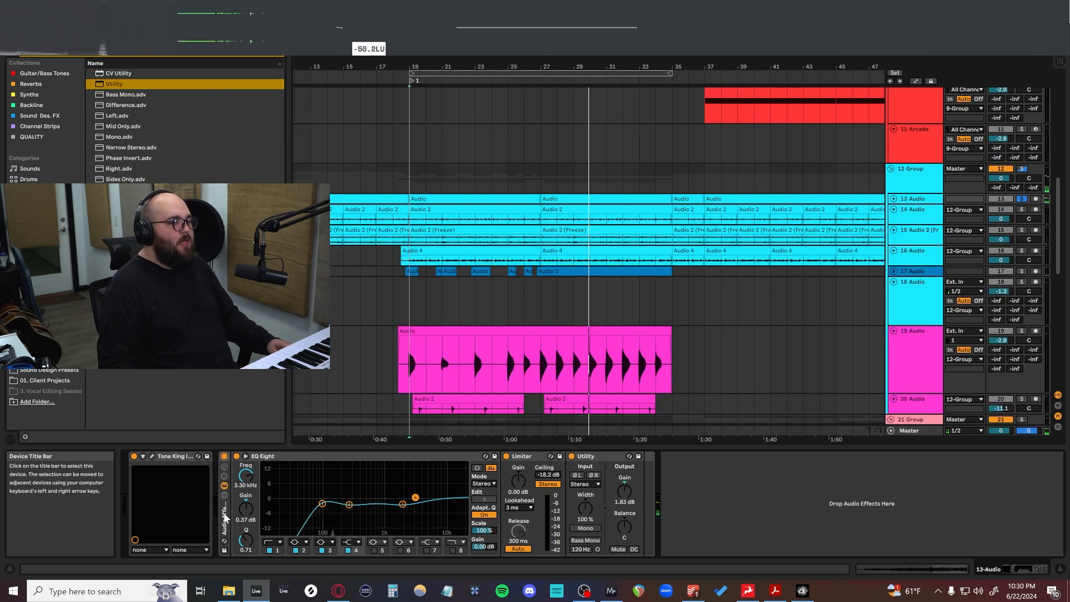
# Step: Select the Utility device in the effects chain, unfold audio track 13 and play it from bar 19
pyautogui.click(584, 458)
pyautogui.click(584, 458)
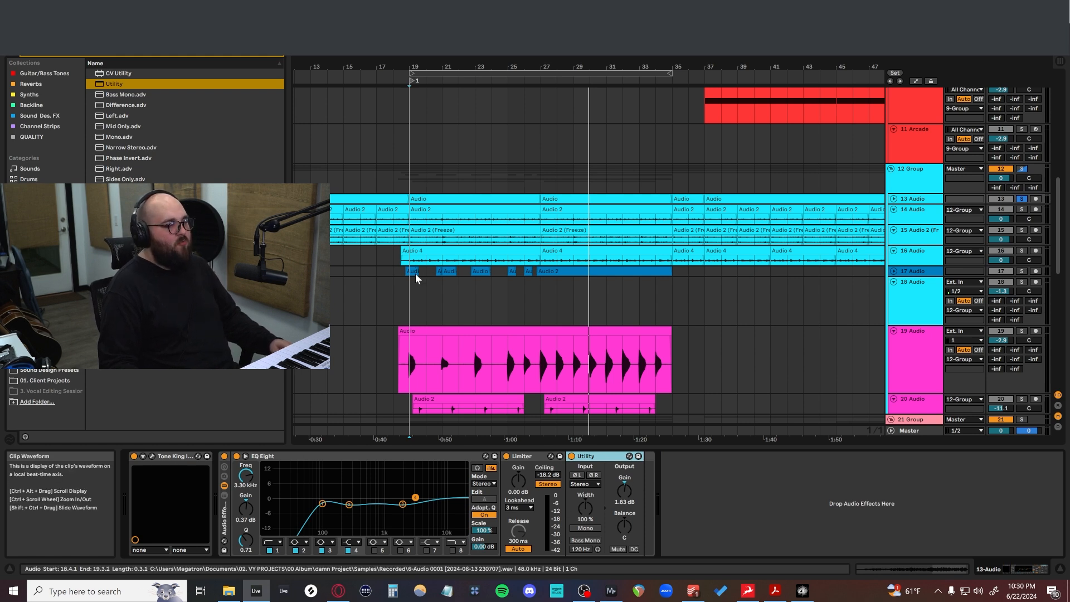
pyautogui.scroll(5, 416, 286)
pyautogui.scroll(-5, 417, 286)
pyautogui.press('u')
pyautogui.press('space')
pyautogui.scroll(10, 589, 296)
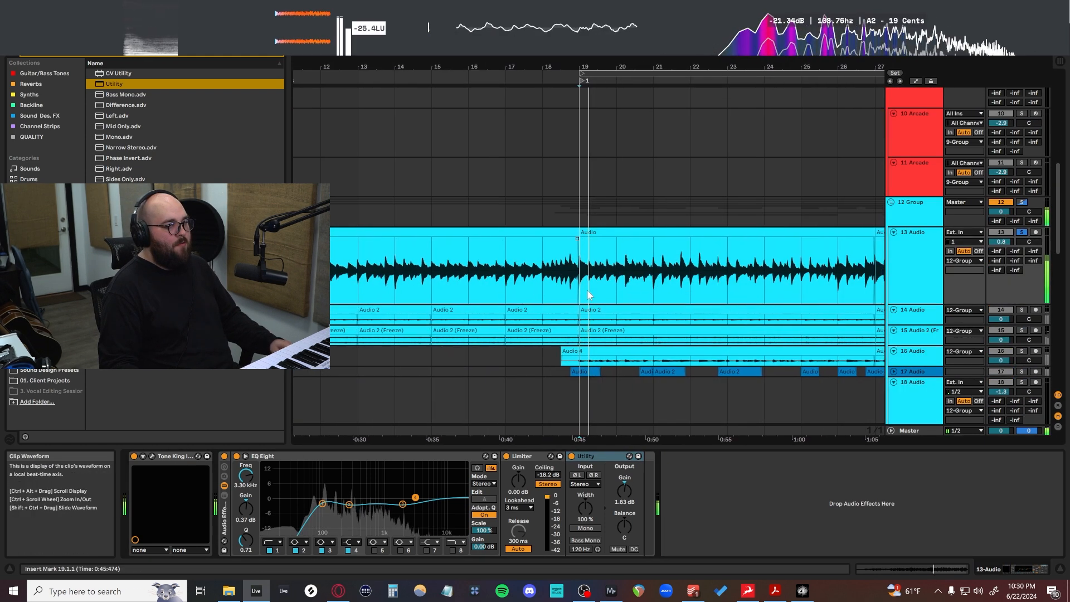
# Step: Play track 13 from bar 19 with its effects rack bypassed and re-enabled to compare the sound
pyautogui.scroll(-5, 589, 299)
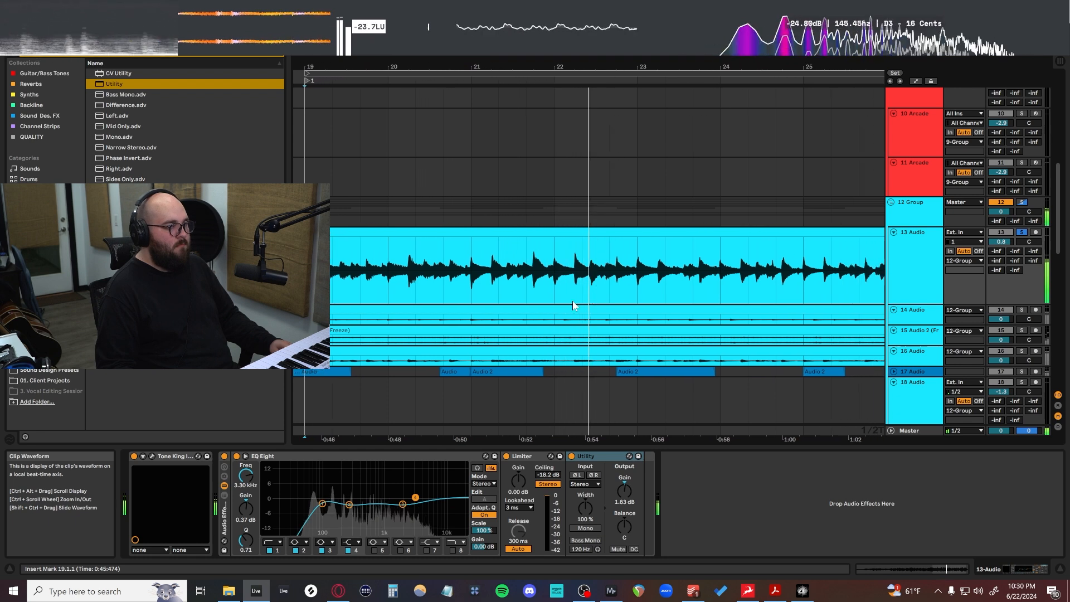
pyautogui.click(223, 457)
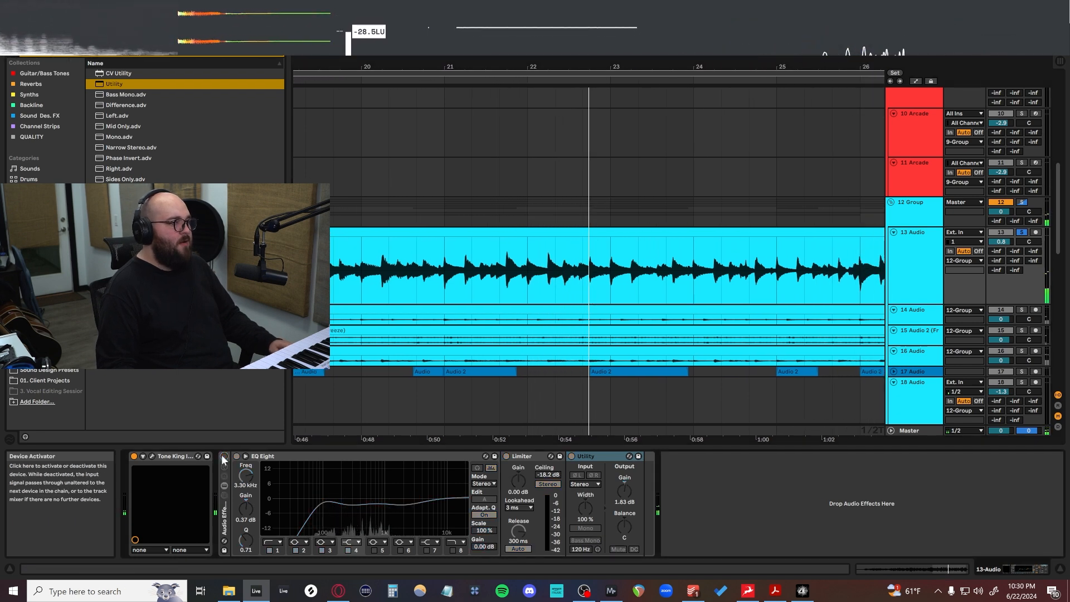
pyautogui.press('space')
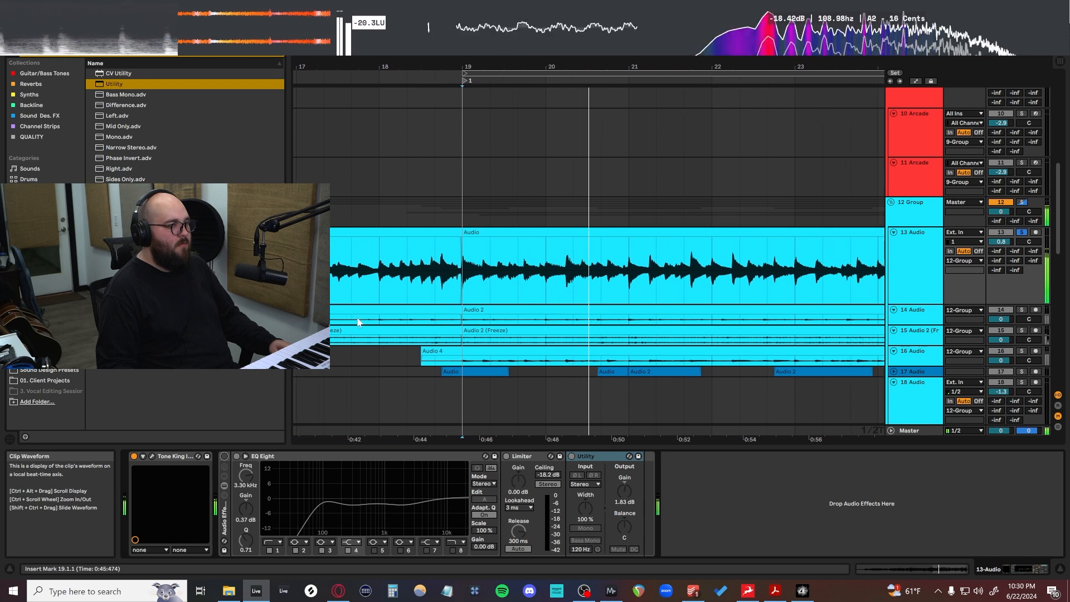
pyautogui.click(225, 457)
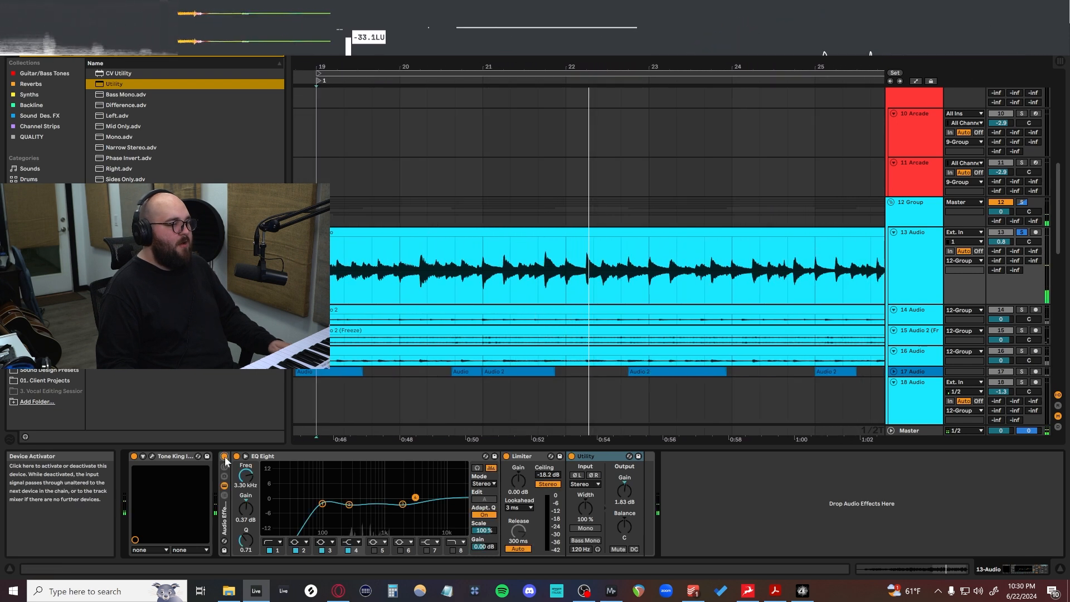
pyautogui.press('space')
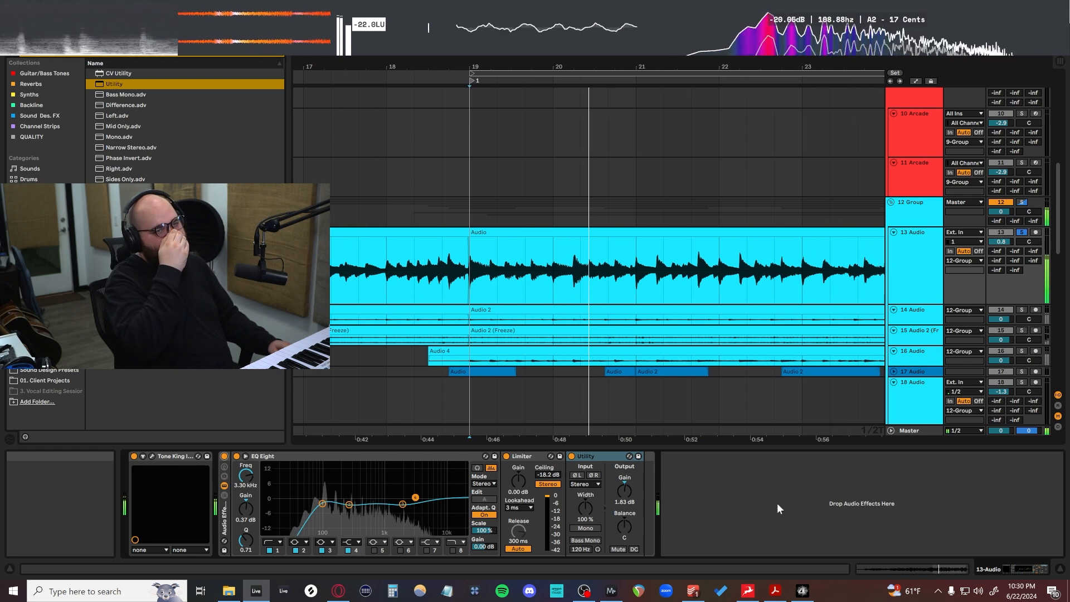
pyautogui.press('space')
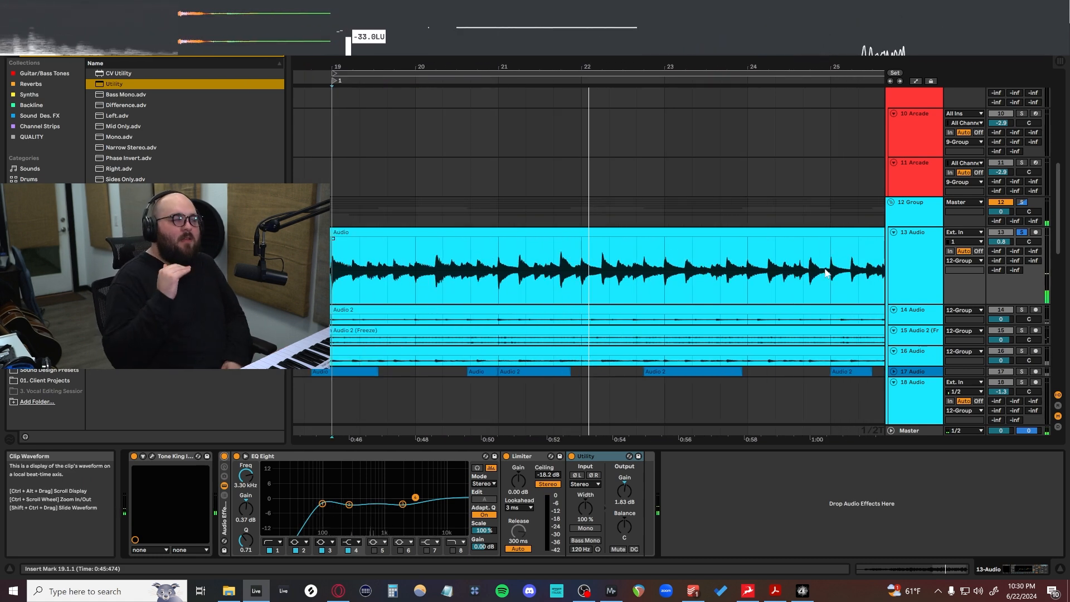
# Step: Select audio track 19 to inspect the Archetype and EQ Eight devices in its chain
pyautogui.click(764, 261)
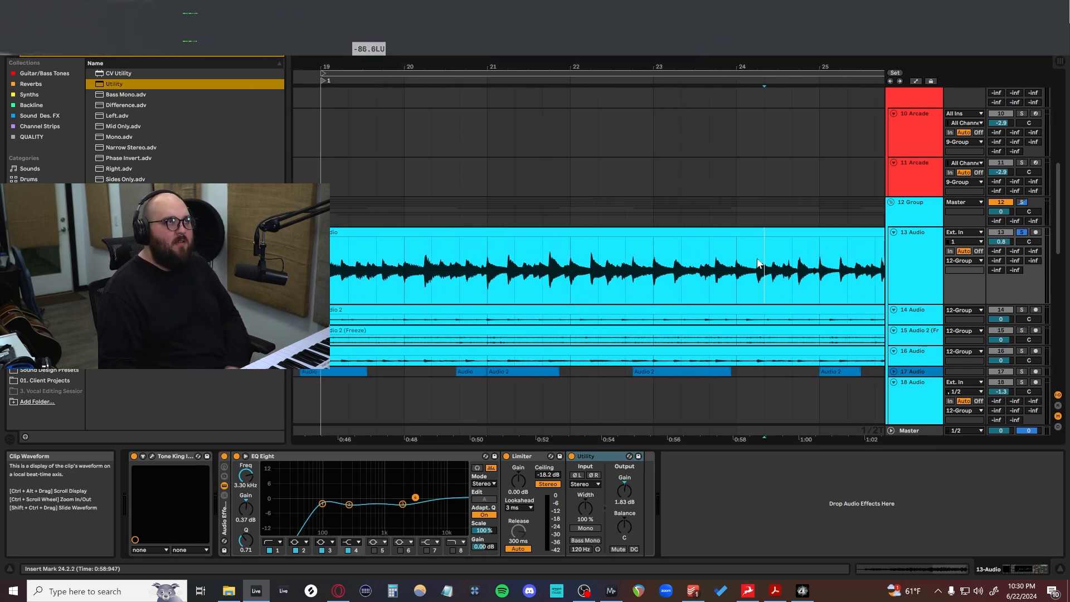
pyautogui.scroll(-8, 758, 262)
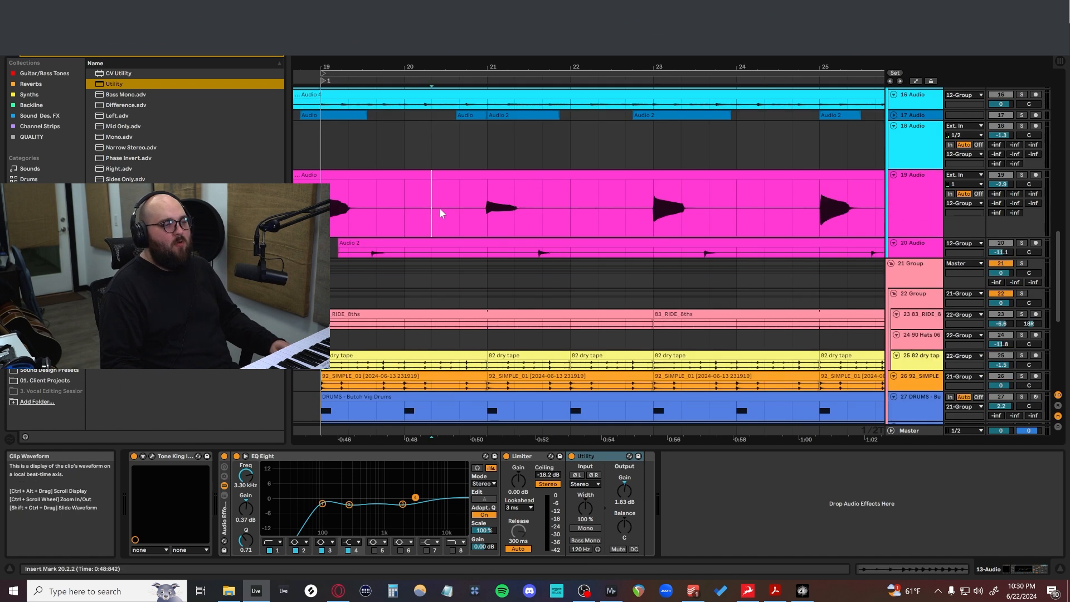
pyautogui.click(440, 211)
pyautogui.scroll(3, 464, 305)
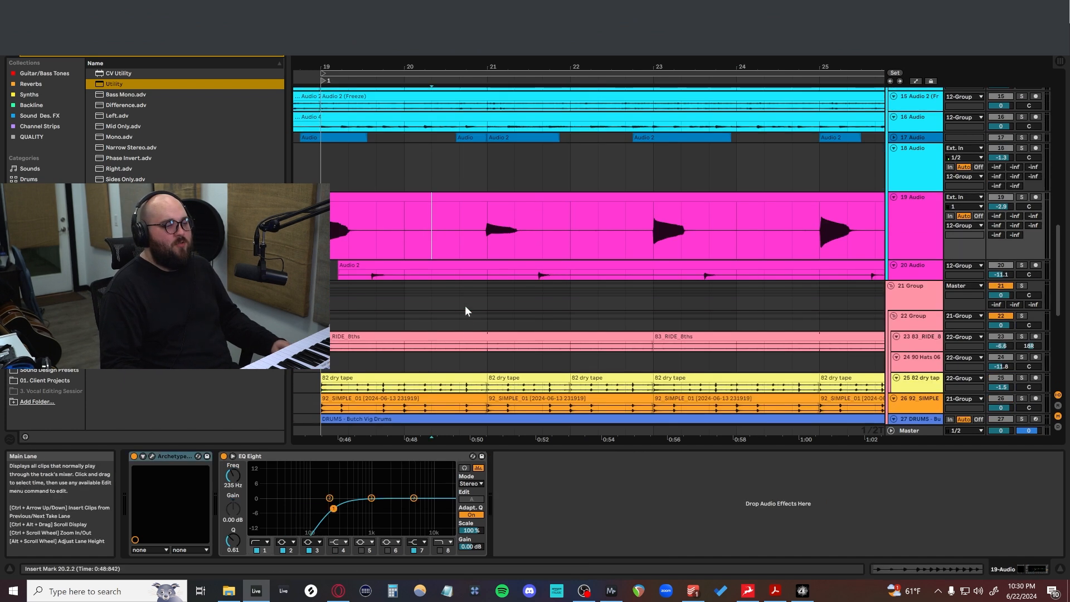
pyautogui.scroll(-2, 465, 305)
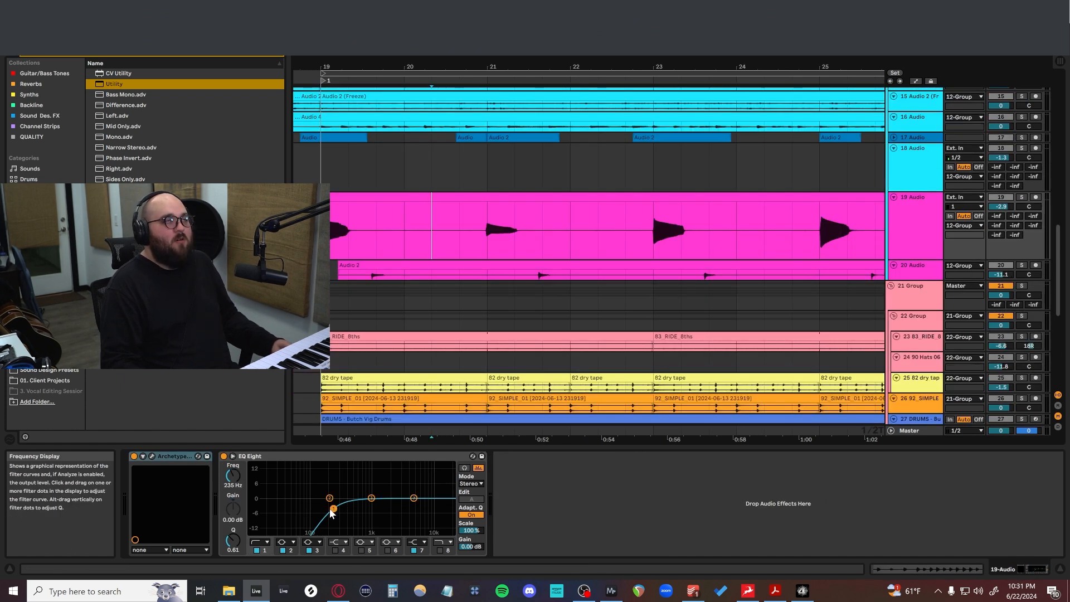
# Step: Select drum track 28, the green BA-1 track and track 30 in turn to inspect their device chains
pyautogui.scroll(-5, 457, 377)
pyautogui.click(404, 268)
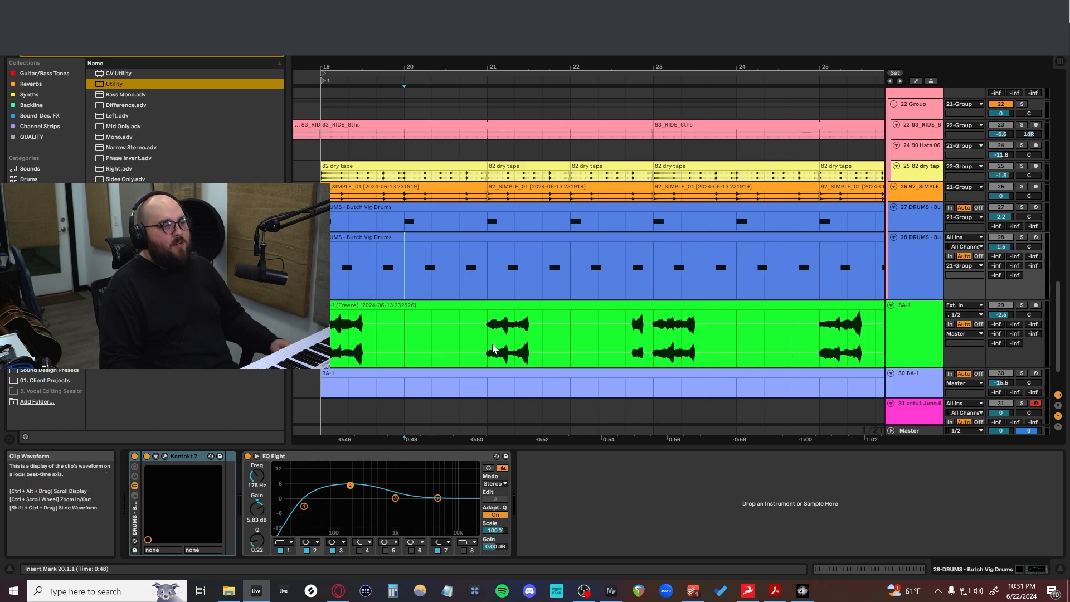
pyautogui.scroll(-1, 479, 334)
pyautogui.click(429, 318)
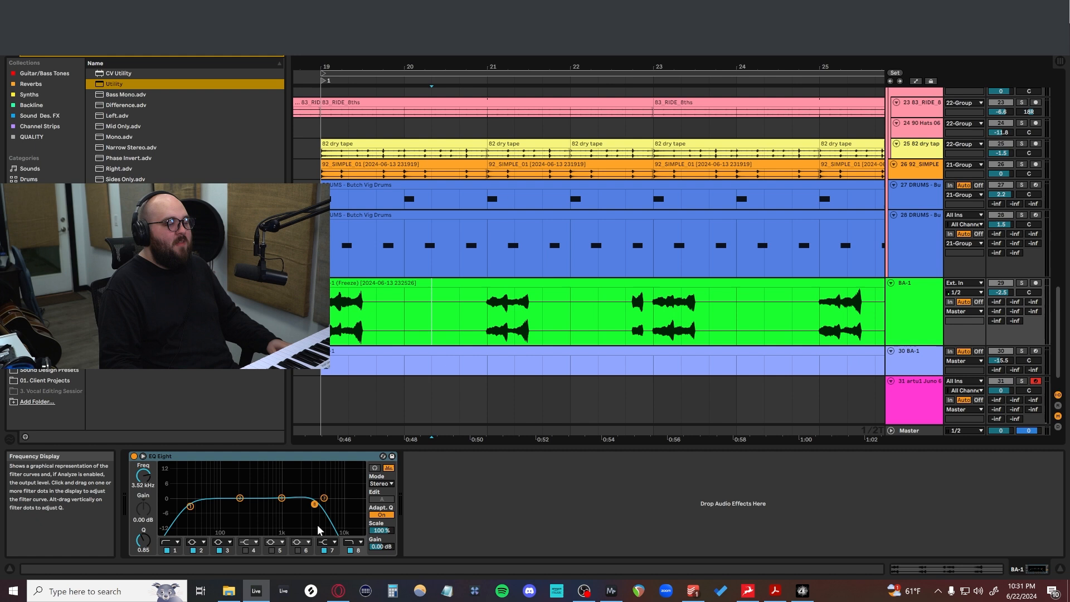
pyautogui.click(406, 363)
# Step: Add the PAZ Frequency Stereo analyzer to the end of the Master chain and move its window clear of the vocal tracks
pyautogui.press('-')
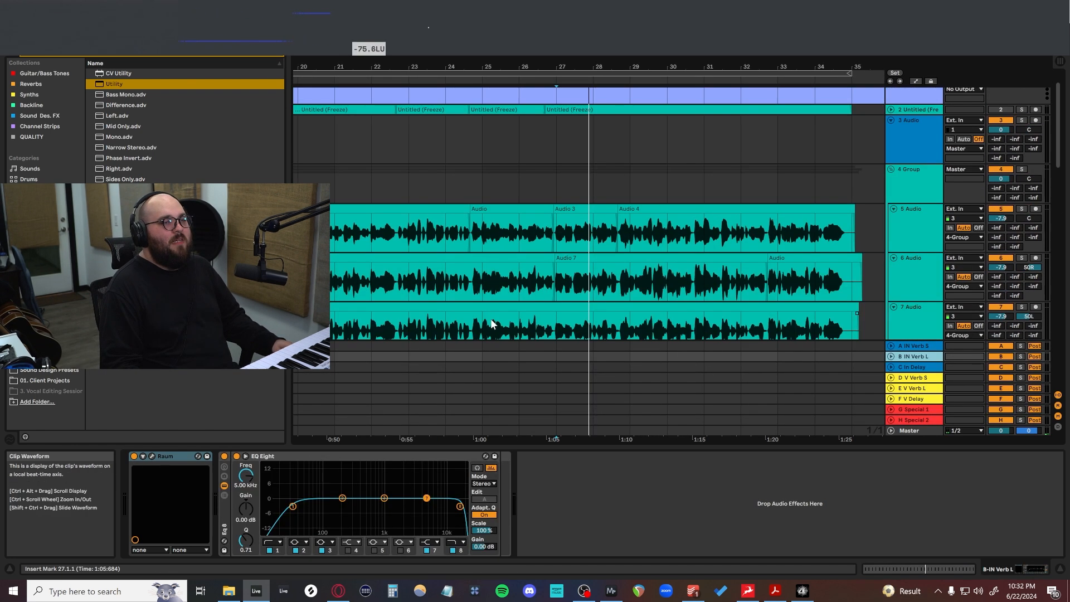
pyautogui.scroll(-2, 669, 180)
pyautogui.scroll(-2, 661, 200)
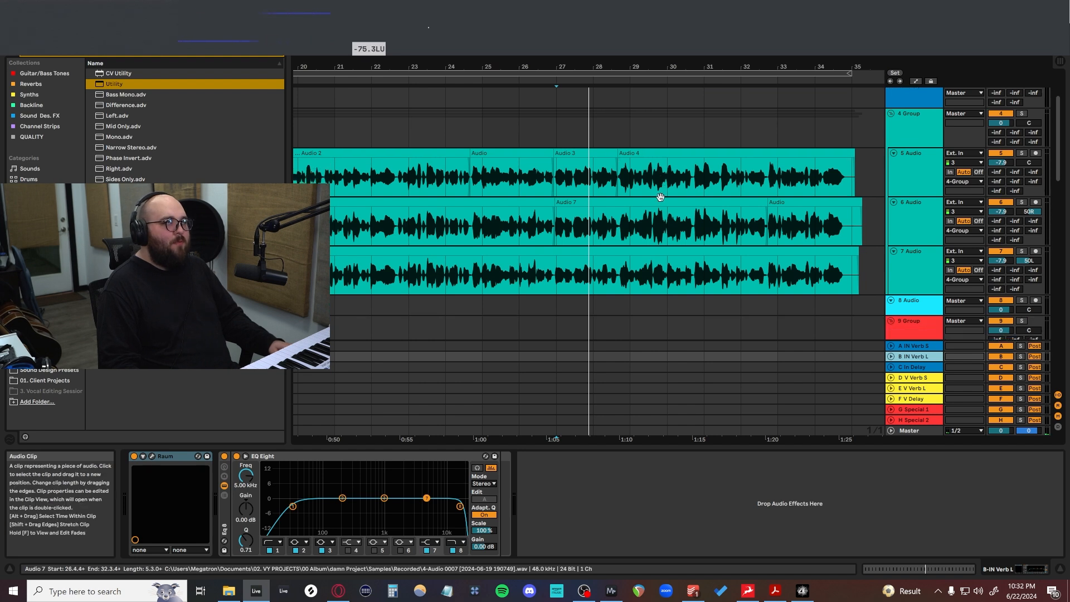
pyautogui.hscroll(-3, 644, 197)
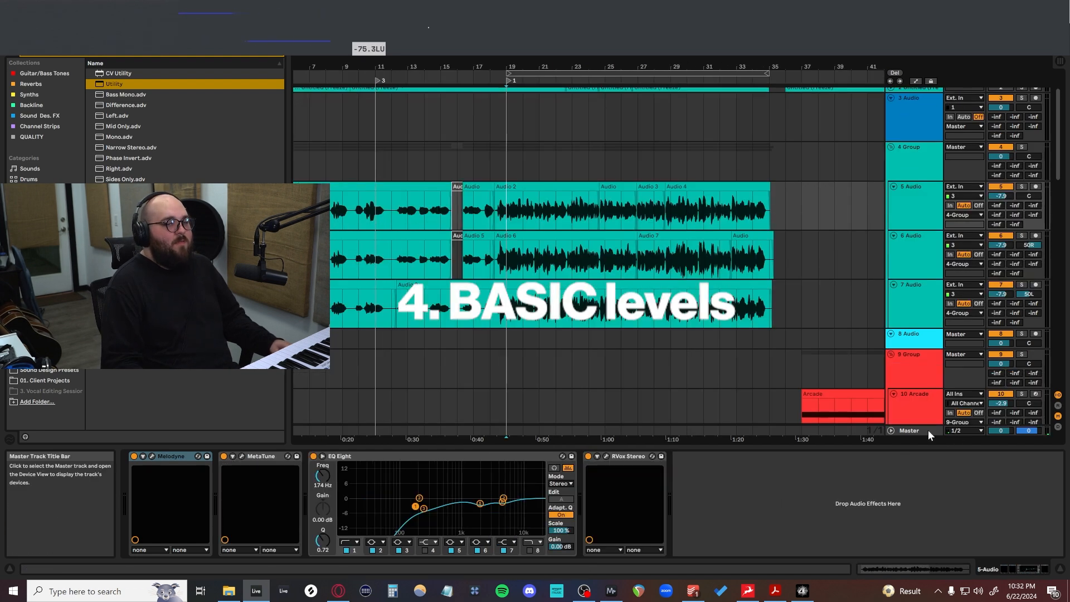
pyautogui.click(926, 431)
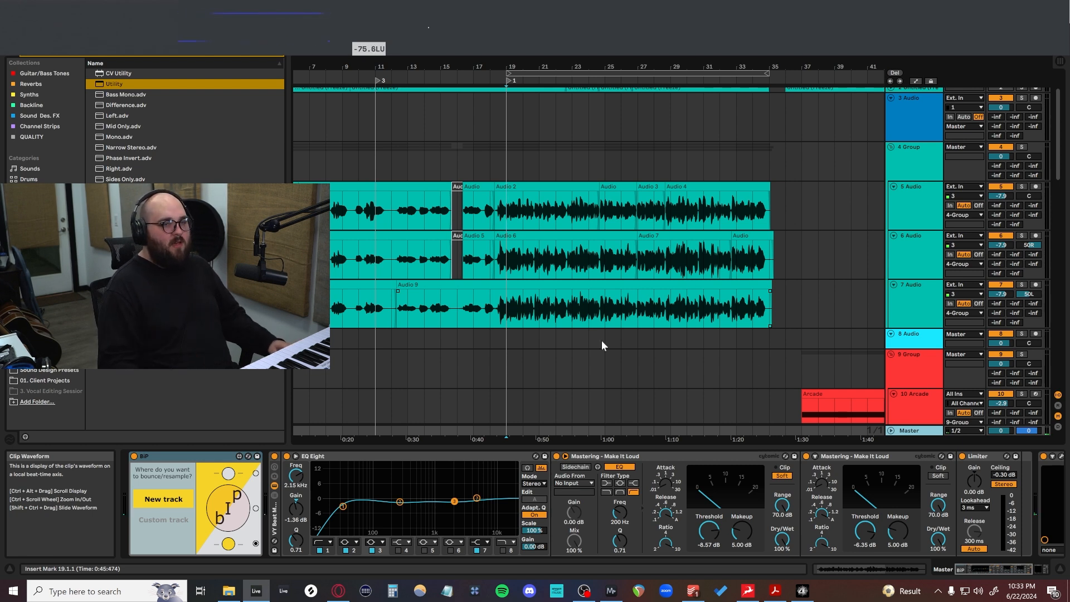
pyautogui.press('Return')
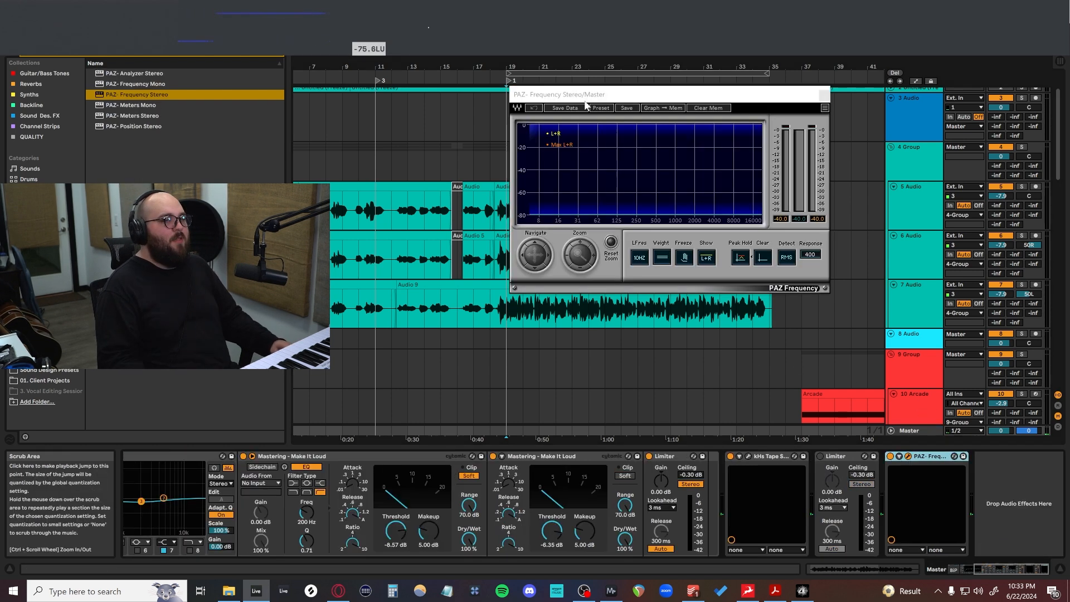
pyautogui.moveTo(585, 99); pyautogui.dragTo(712, 308)
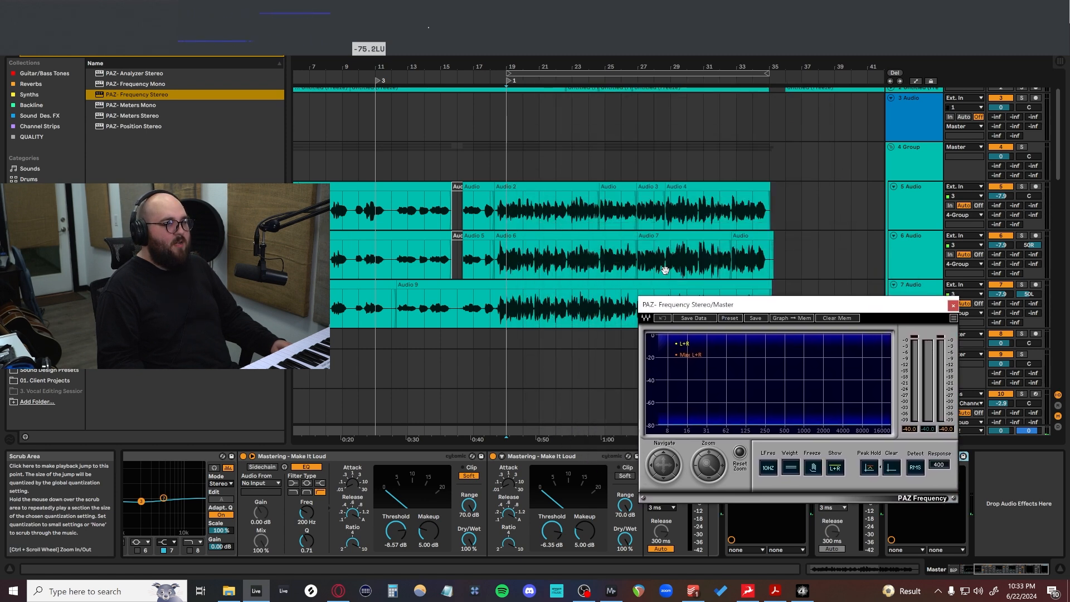
# Step: Play the song from bar 27 and examine the full mix's frequency spectrum in PAZ Frequency
pyautogui.click(641, 222)
pyautogui.press('space')
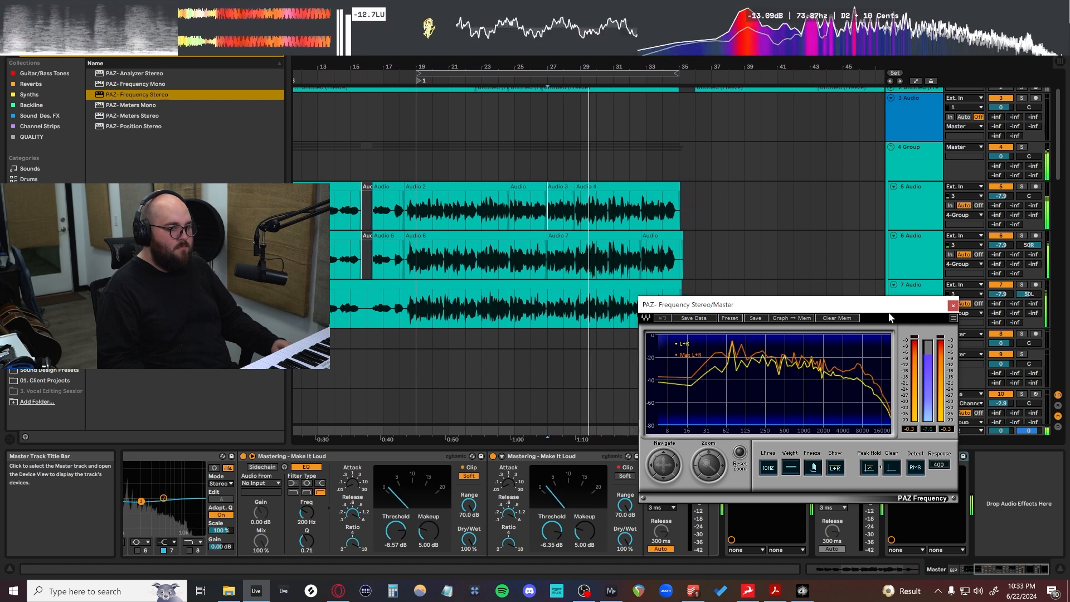
pyautogui.moveTo(898, 308); pyautogui.dragTo(897, 294)
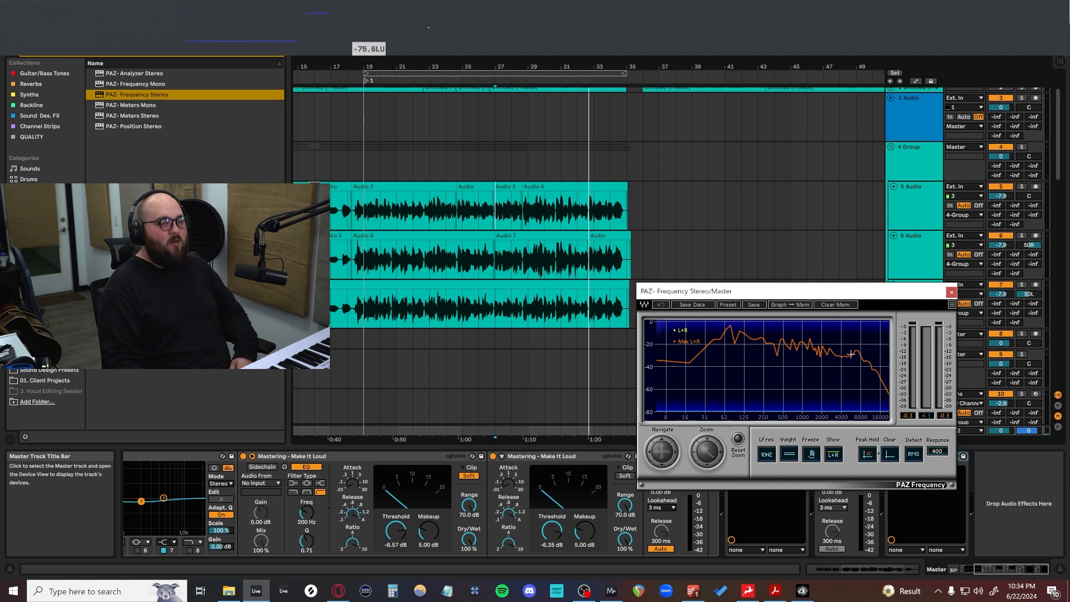
pyautogui.moveTo(743, 291); pyautogui.dragTo(759, 257)
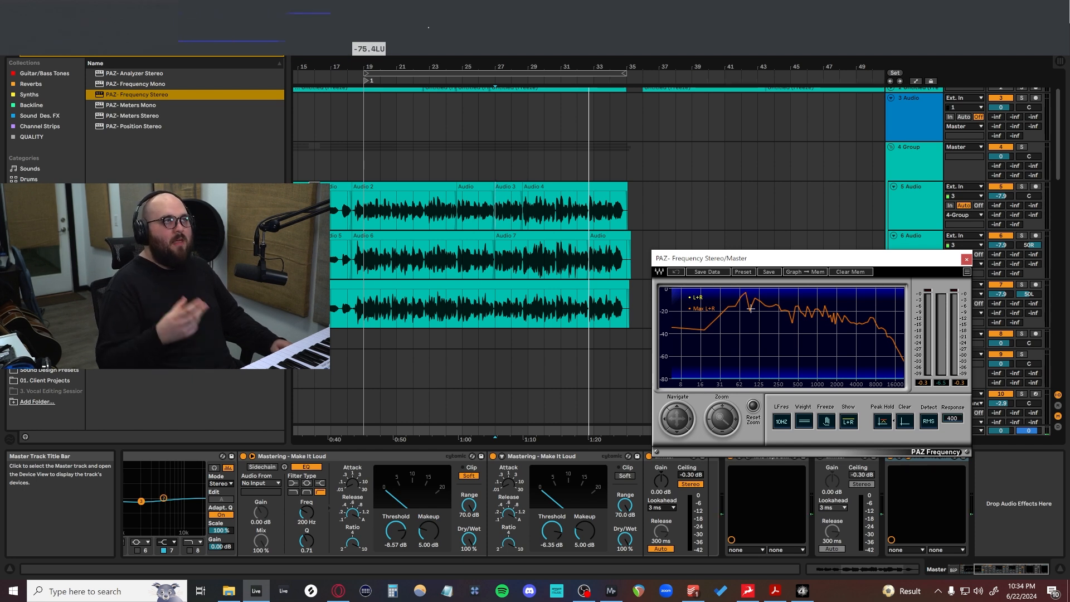
pyautogui.click(855, 272)
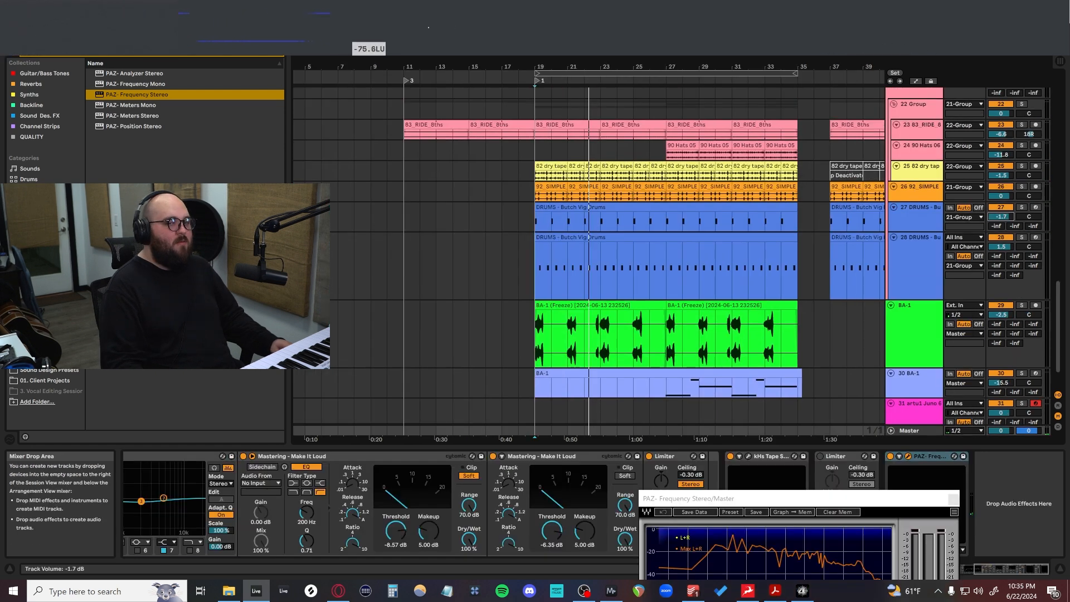
# Step: Set drum track 28's volume to 4.5 dB and drum group 21's volume to 0.7 dB
pyautogui.moveTo(1000, 245); pyautogui.dragTo(1001, 237)
pyautogui.scroll(5, 1002, 231)
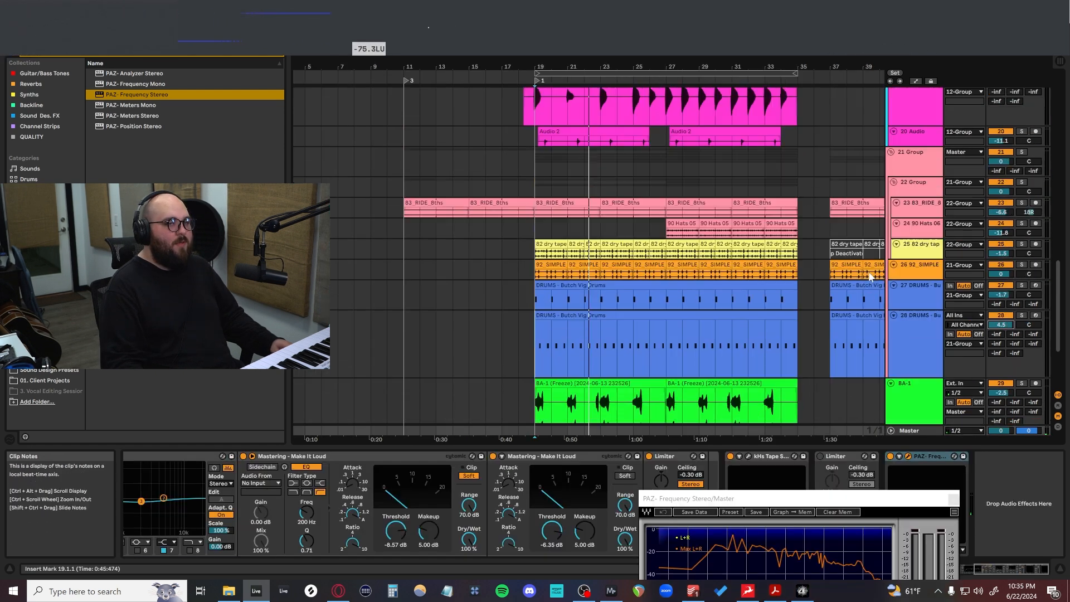
pyautogui.scroll(6, 915, 264)
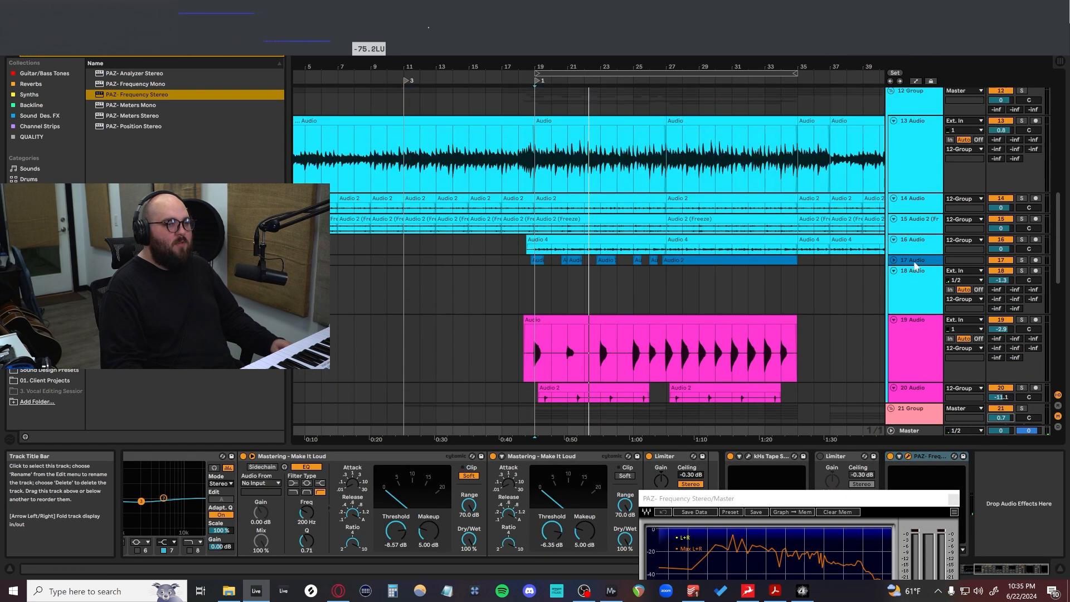
# Step: Unfold track 17, then set track 13's volume to 3.4 dB and group 4's to -5.9 dB
pyautogui.click(893, 260)
pyautogui.scroll(3, 914, 254)
pyautogui.click(934, 256)
pyautogui.scroll(10, 934, 256)
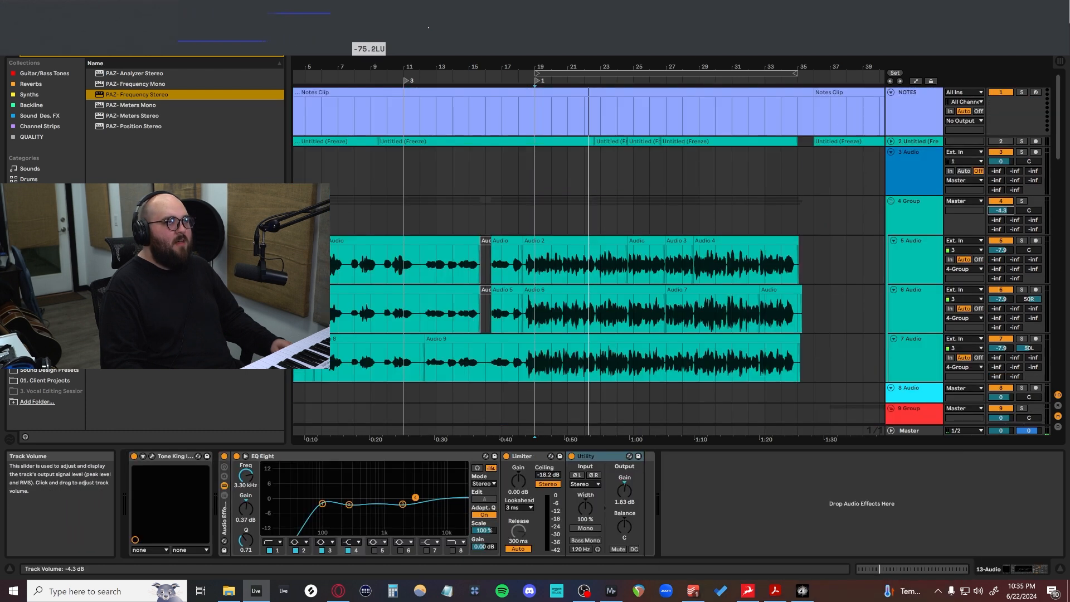
pyautogui.scroll(-5, 783, 239)
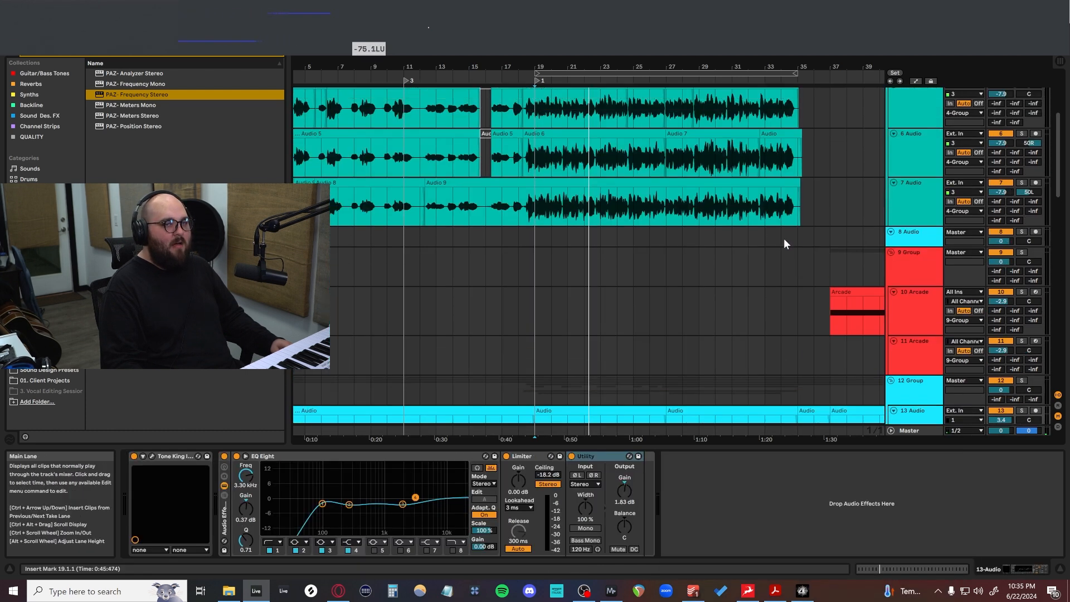
# Step: Play the mix from bar 19 to examine its spectrum in the Master's PAZ Frequency analyzer, and close the analyzer window
pyautogui.click(908, 432)
pyautogui.moveTo(762, 383); pyautogui.dragTo(697, 345)
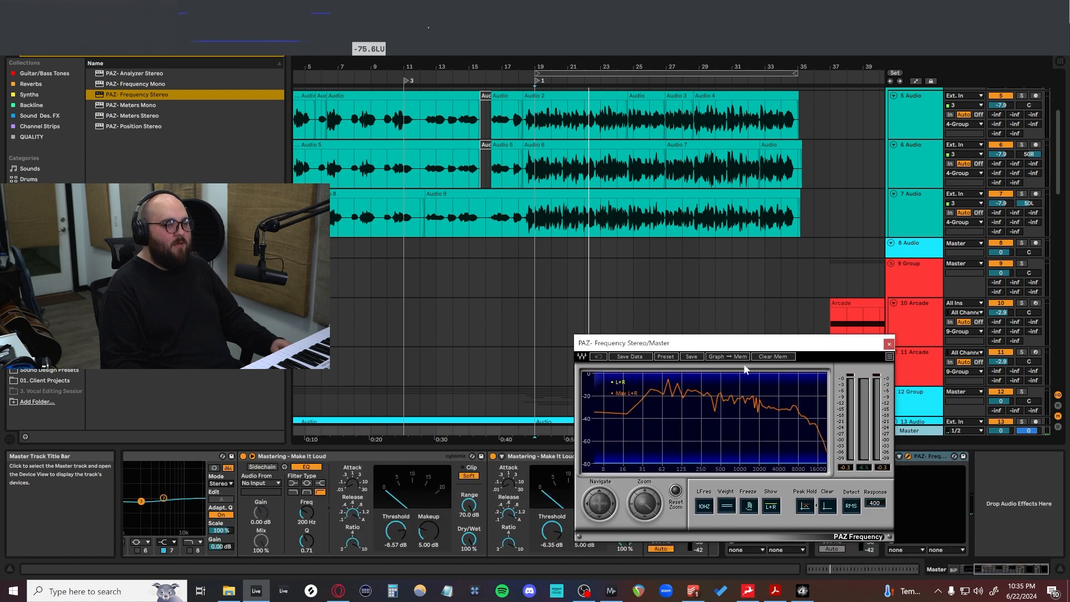
pyautogui.press('space')
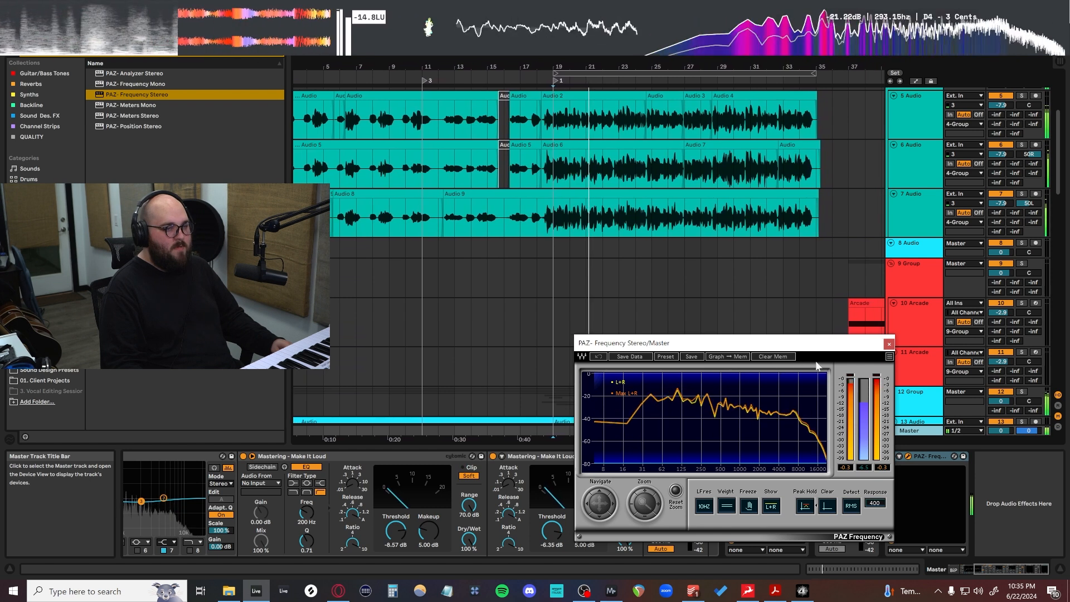
pyautogui.press('space')
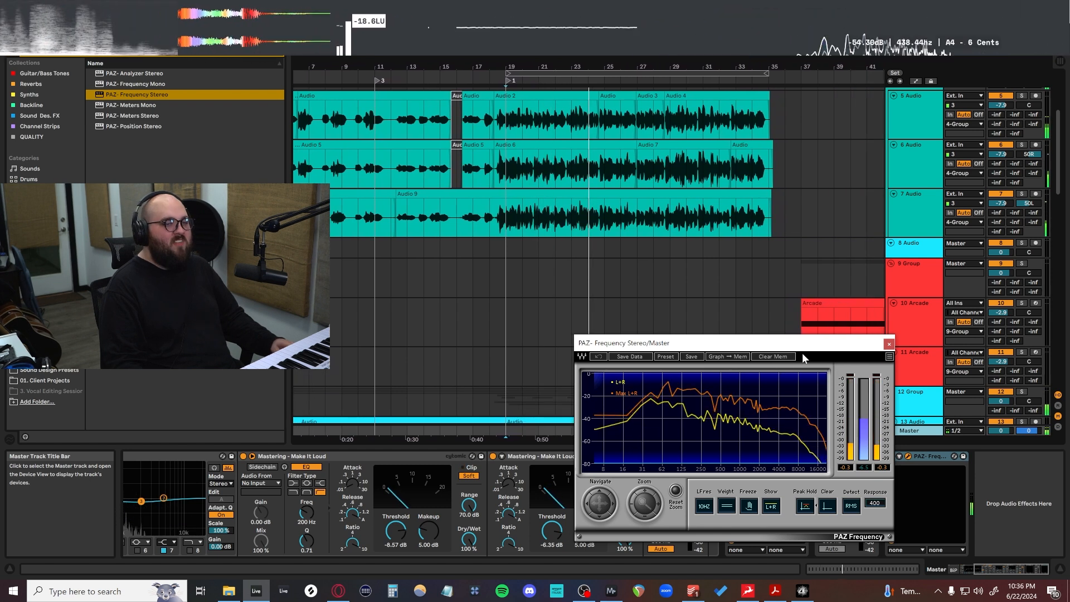
pyautogui.moveTo(797, 346); pyautogui.dragTo(814, 294)
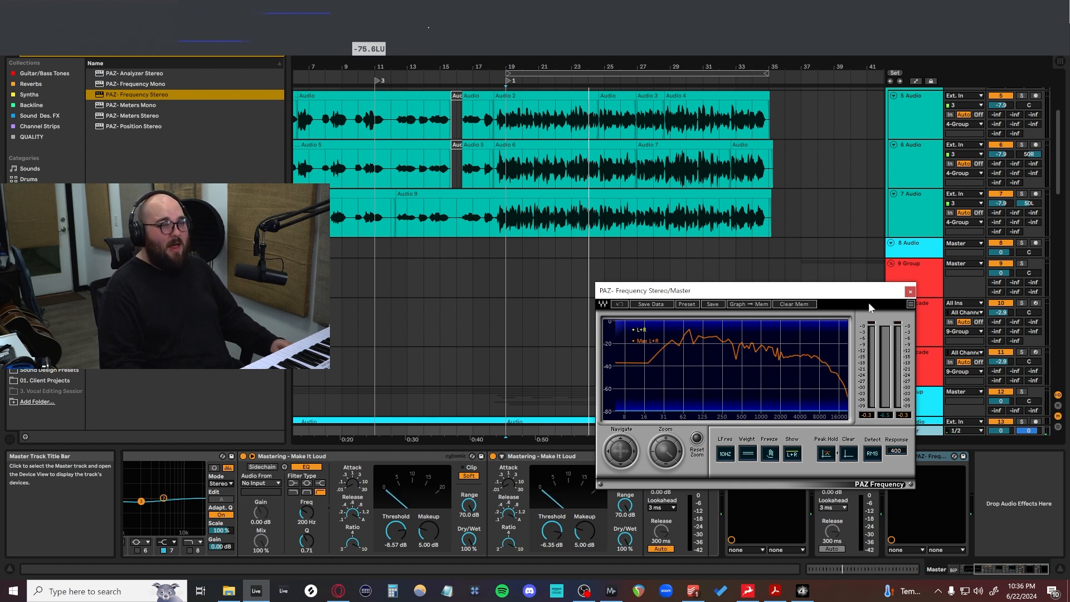
pyautogui.click(911, 292)
# Step: Look through the volume levels of all tracks from vocal group 4 down to track 31
pyautogui.scroll(3, 864, 301)
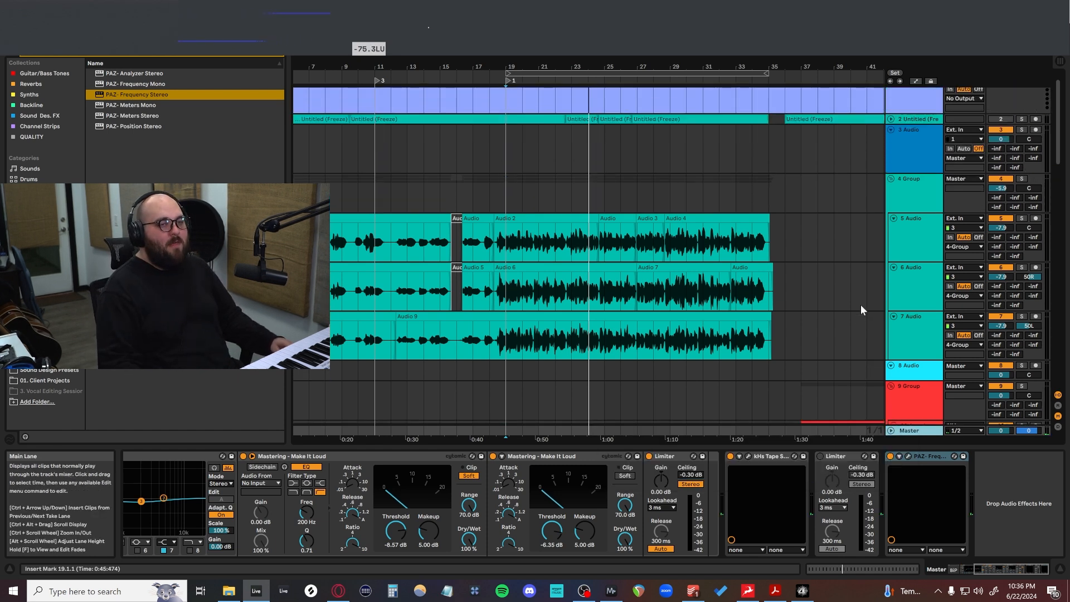
pyautogui.scroll(-6, 864, 303)
pyautogui.scroll(-5, 868, 297)
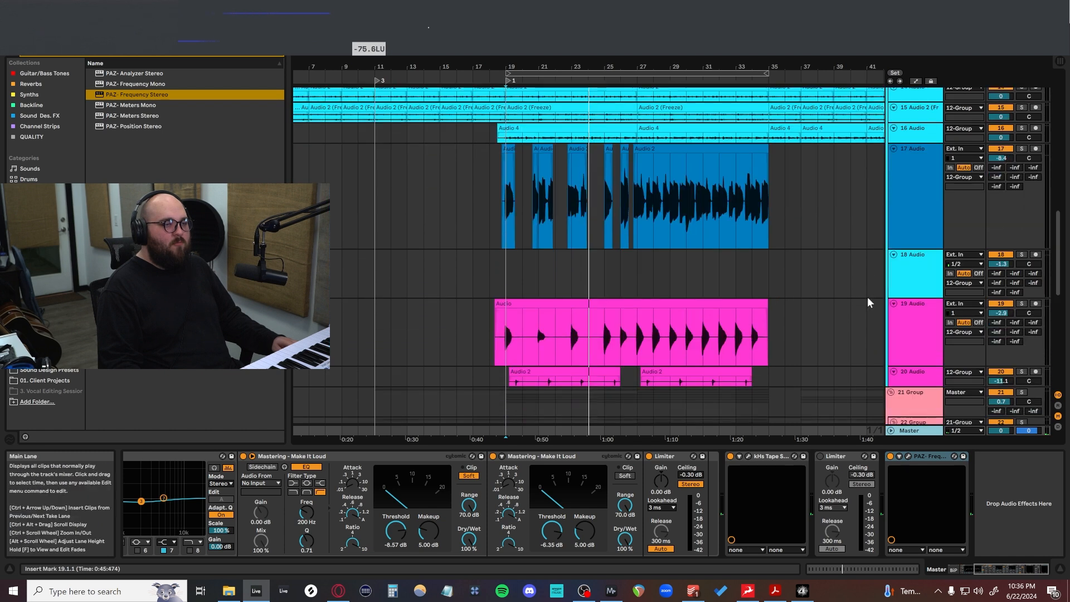
pyautogui.scroll(-8, 867, 296)
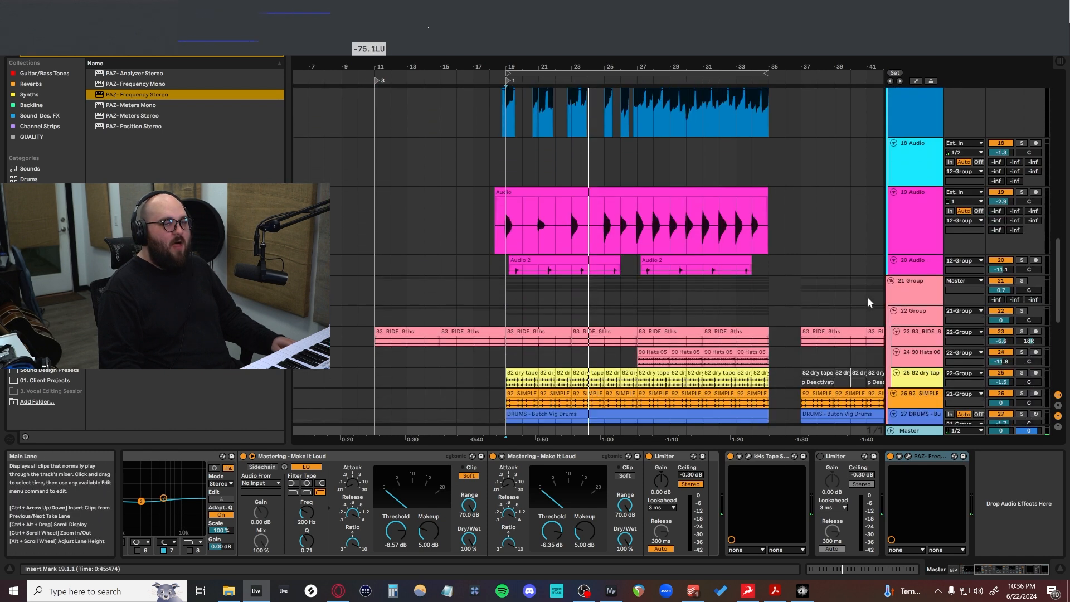
pyautogui.scroll(-4, 867, 297)
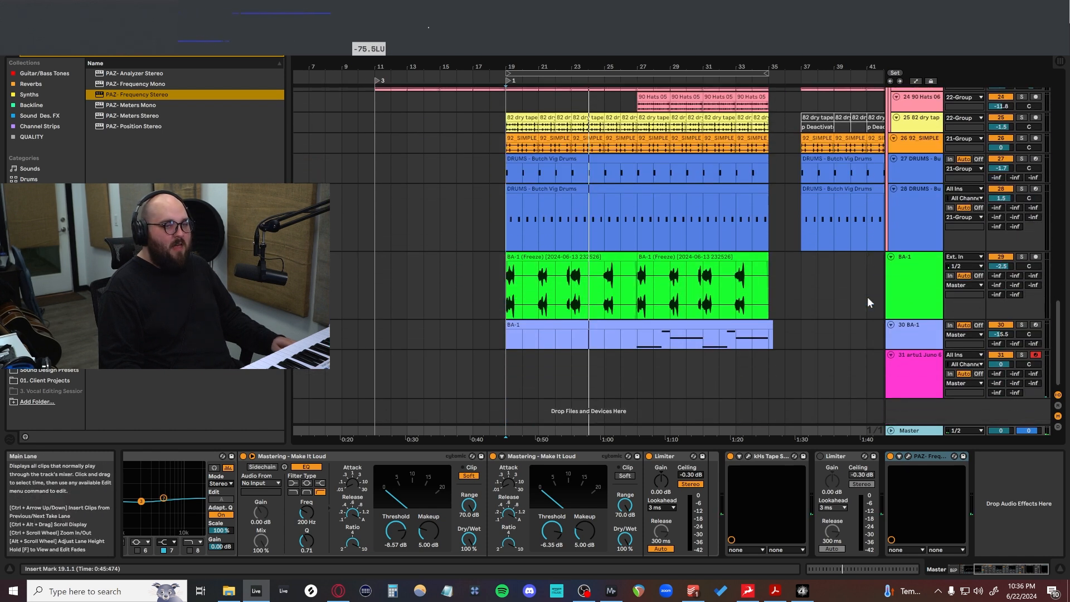
pyautogui.scroll(2, 717, 269)
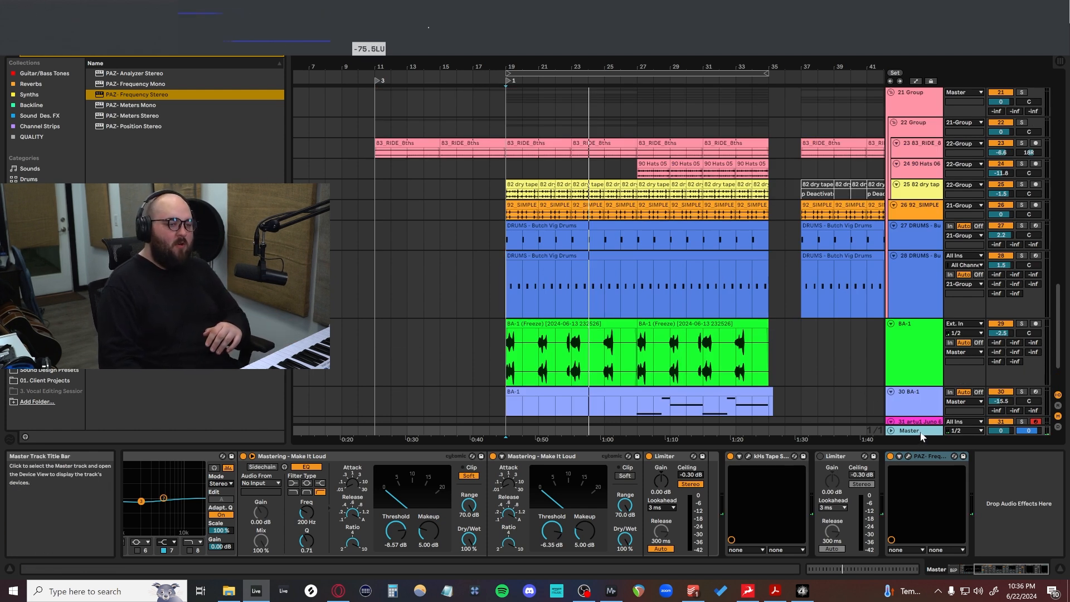
# Step: Clear the memory in the Master's PAZ Frequency Stereo analyzer and close its window
pyautogui.click(908, 457)
pyautogui.click(784, 305)
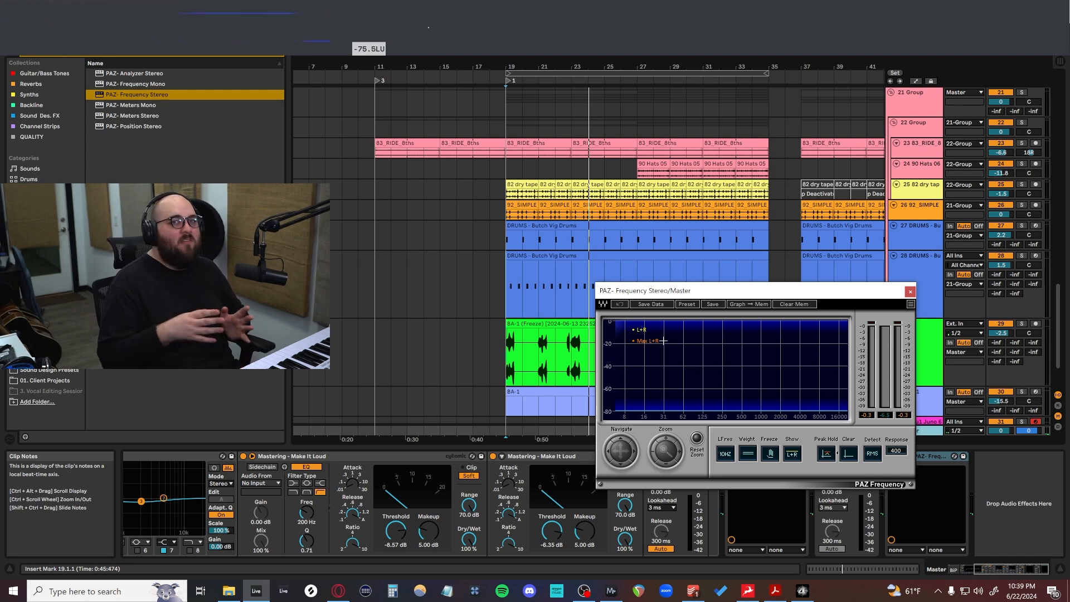
pyautogui.click(911, 291)
pyautogui.scroll(-1, 540, 356)
pyautogui.scroll(3, 540, 356)
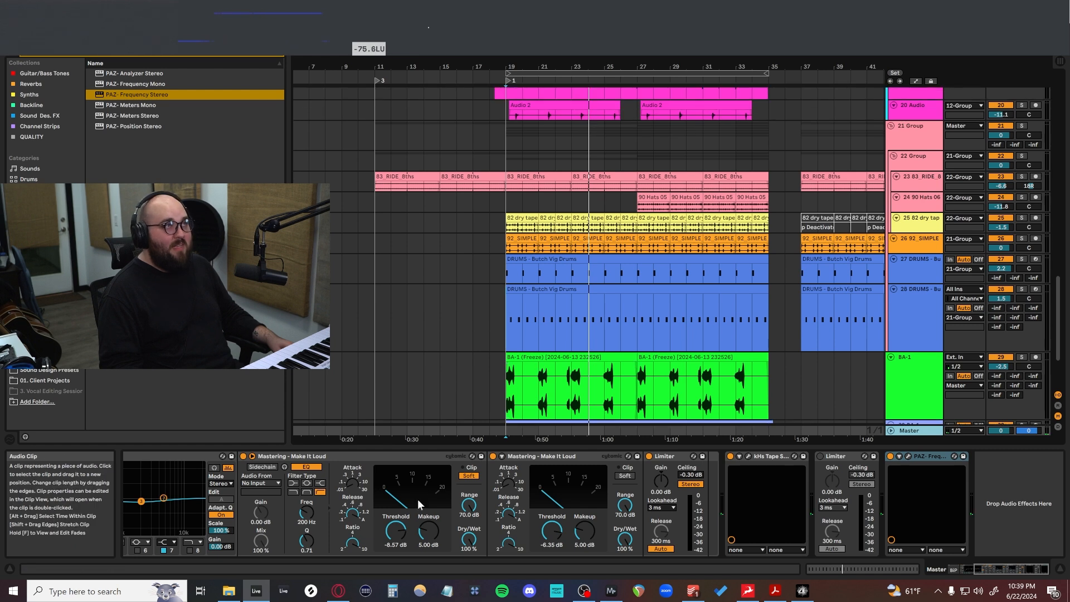
# Step: Look through the complete device chain of the VY Beat Master rack on the Master track
pyautogui.hscroll(-5, 433, 491)
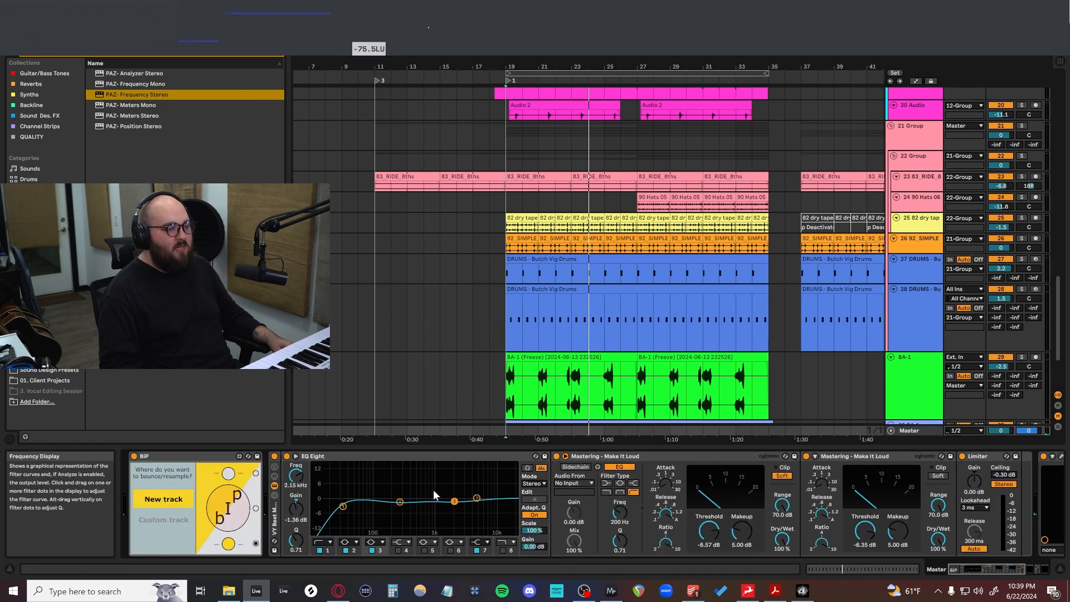
pyautogui.hscroll(2, 435, 495)
pyautogui.click(914, 457)
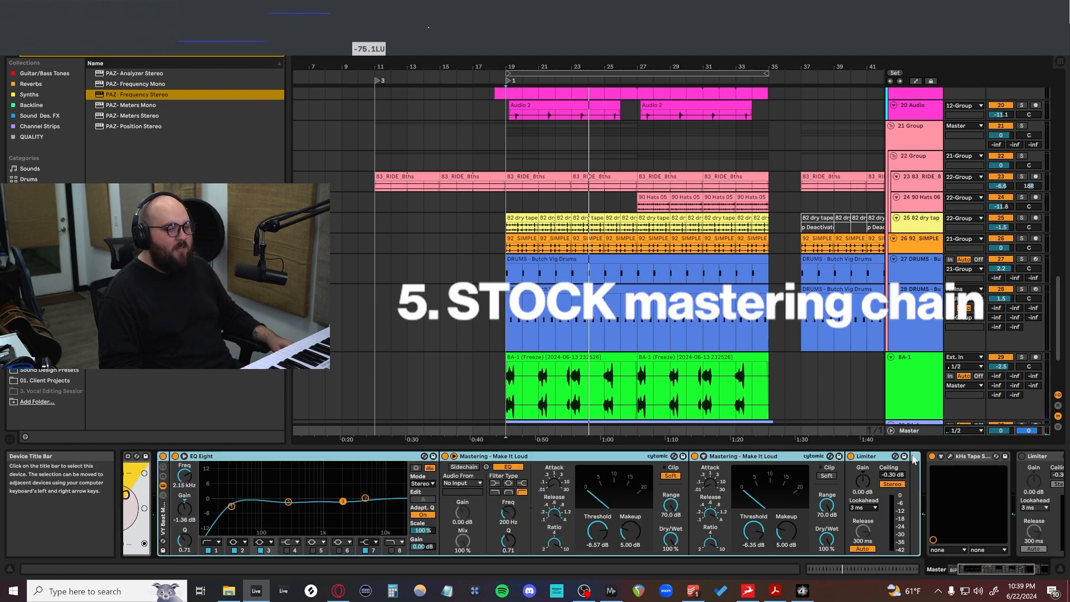
pyautogui.hscroll(-3, 351, 482)
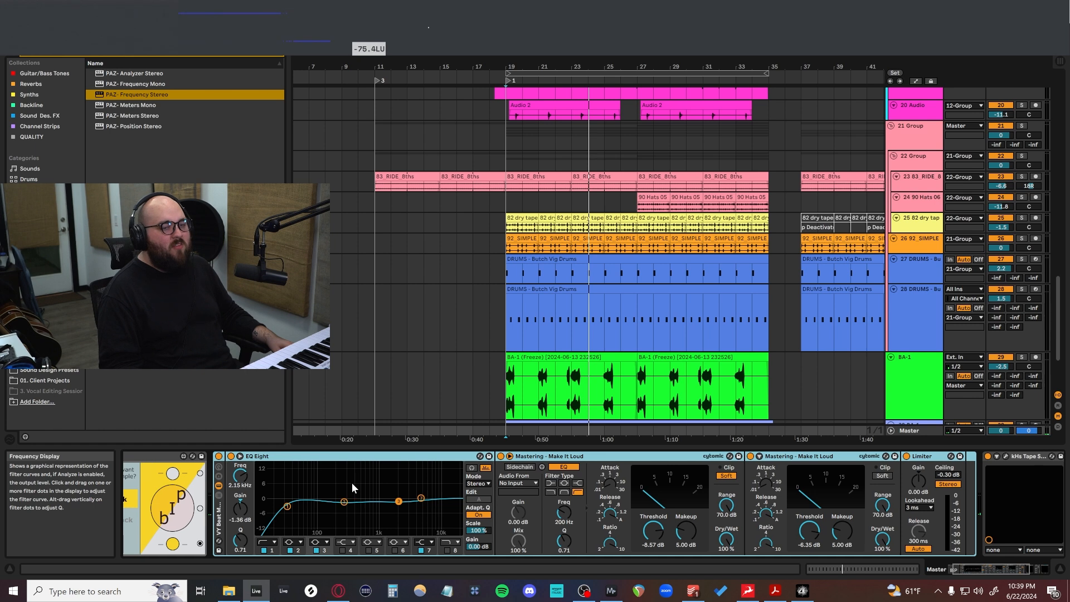
pyautogui.hscroll(-3, 352, 483)
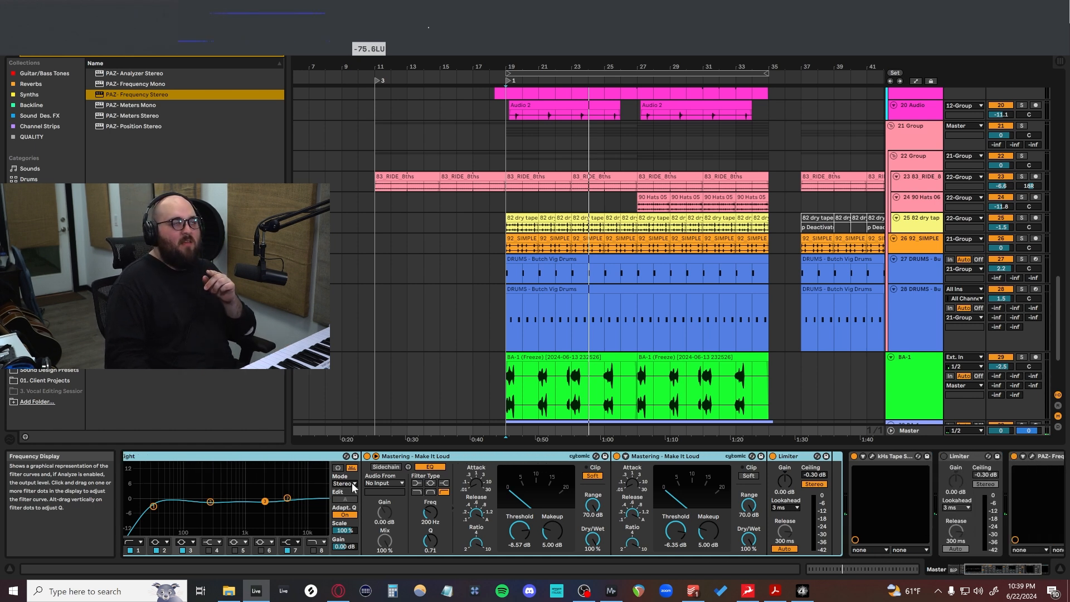
pyautogui.scroll(-3, 708, 318)
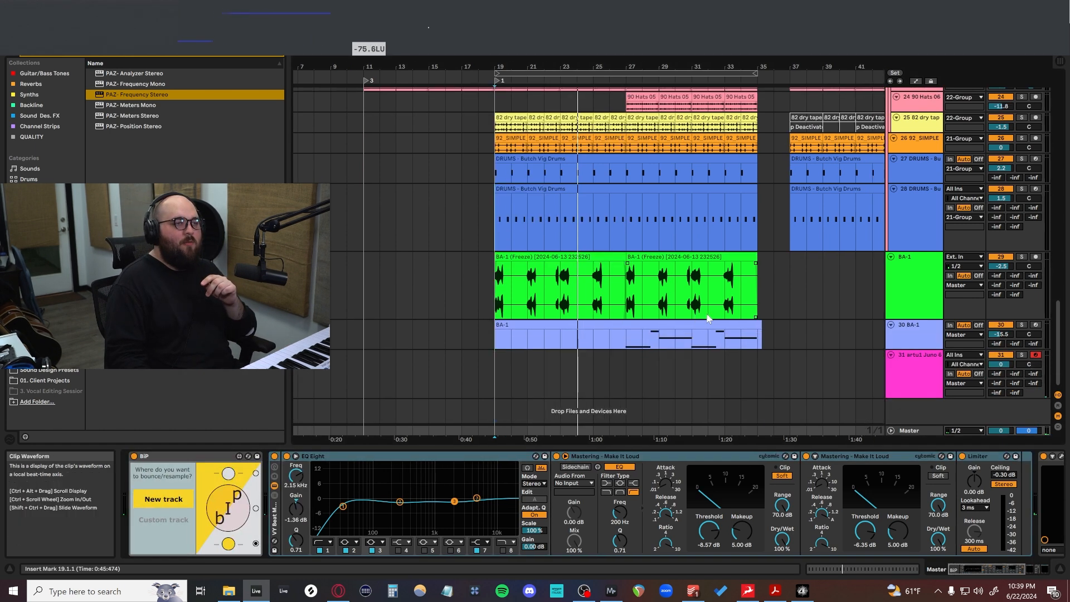
pyautogui.hscroll(3, 708, 318)
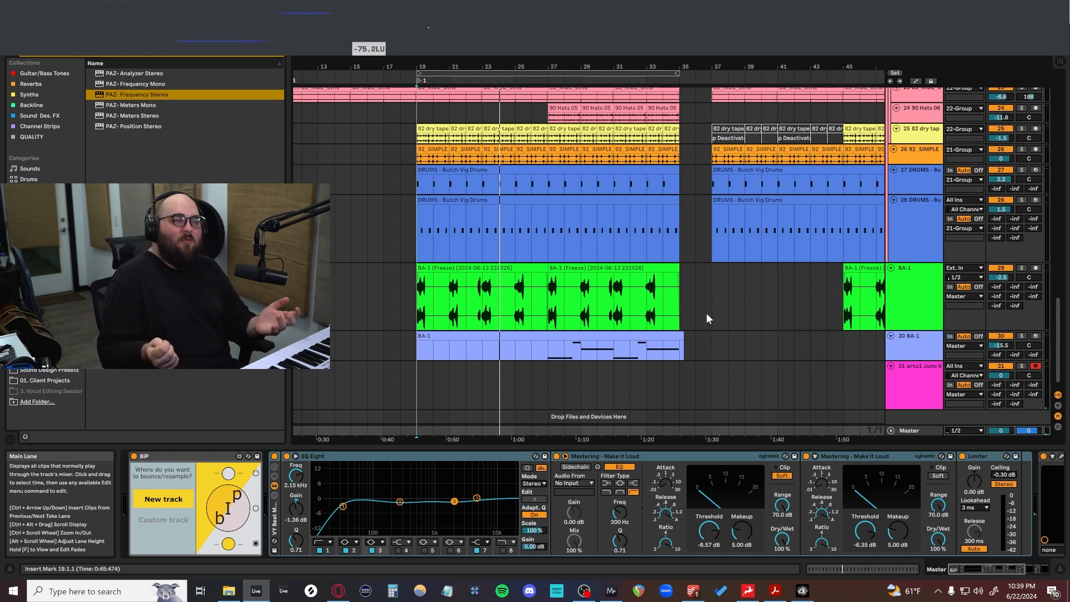
pyautogui.click(594, 483)
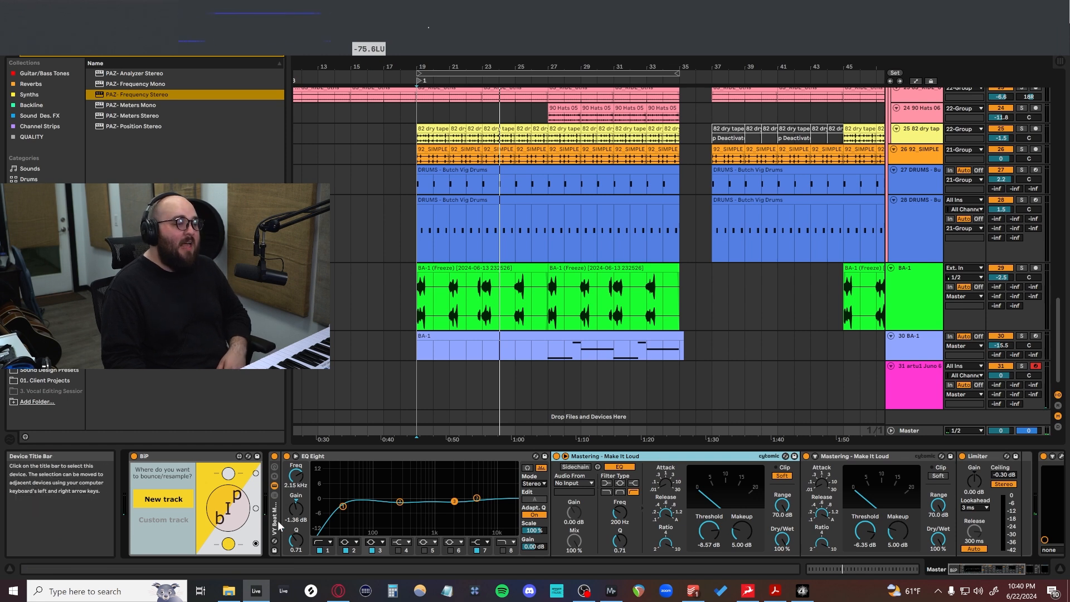
pyautogui.hotkey('ctrl', 'a')
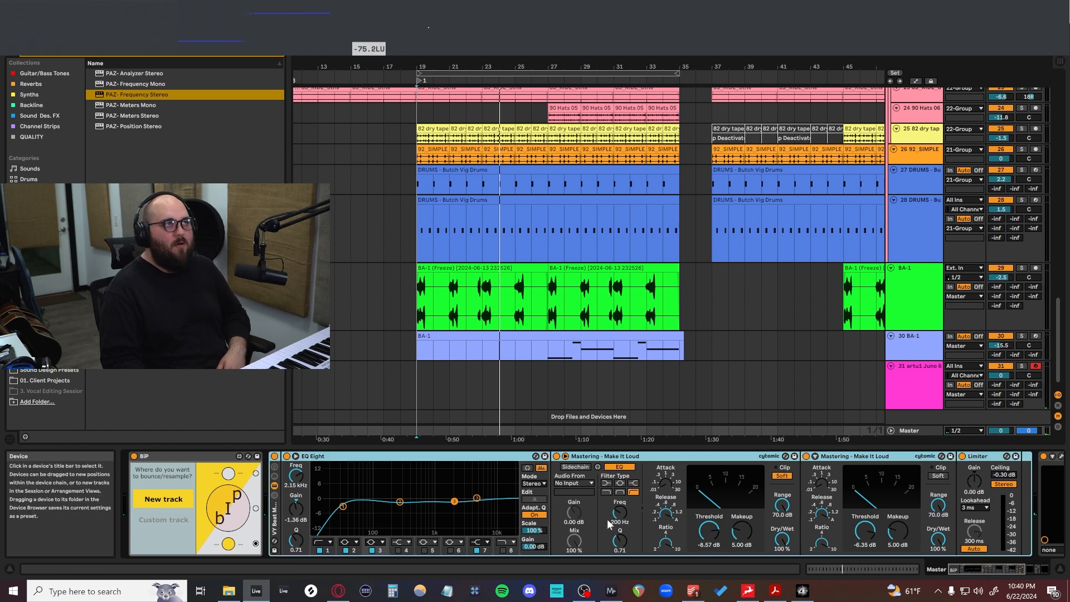
pyautogui.hscroll(-1, 608, 523)
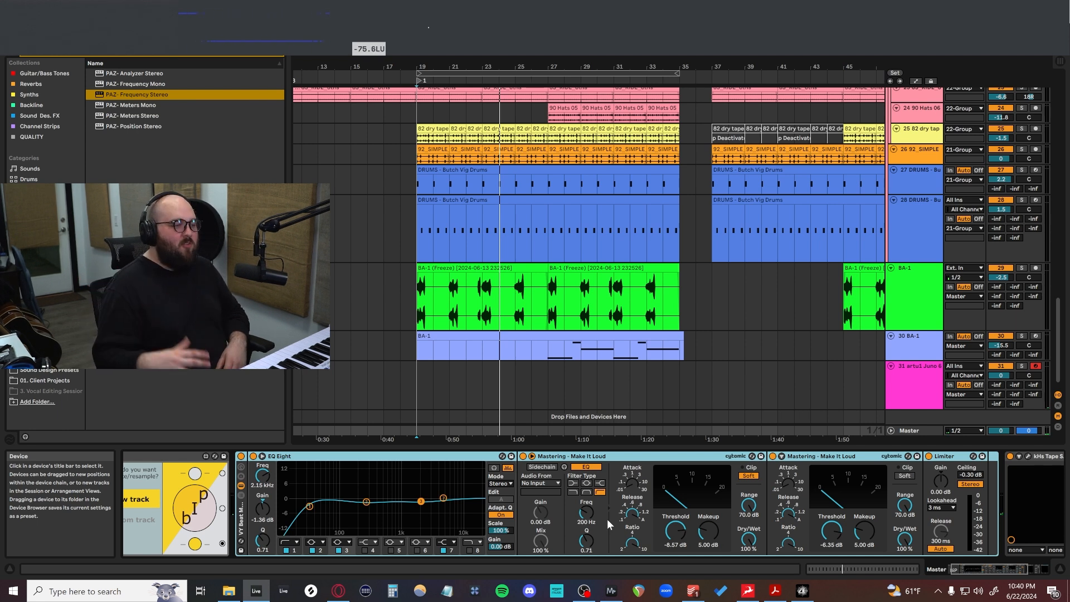
pyautogui.hscroll(3, 509, 527)
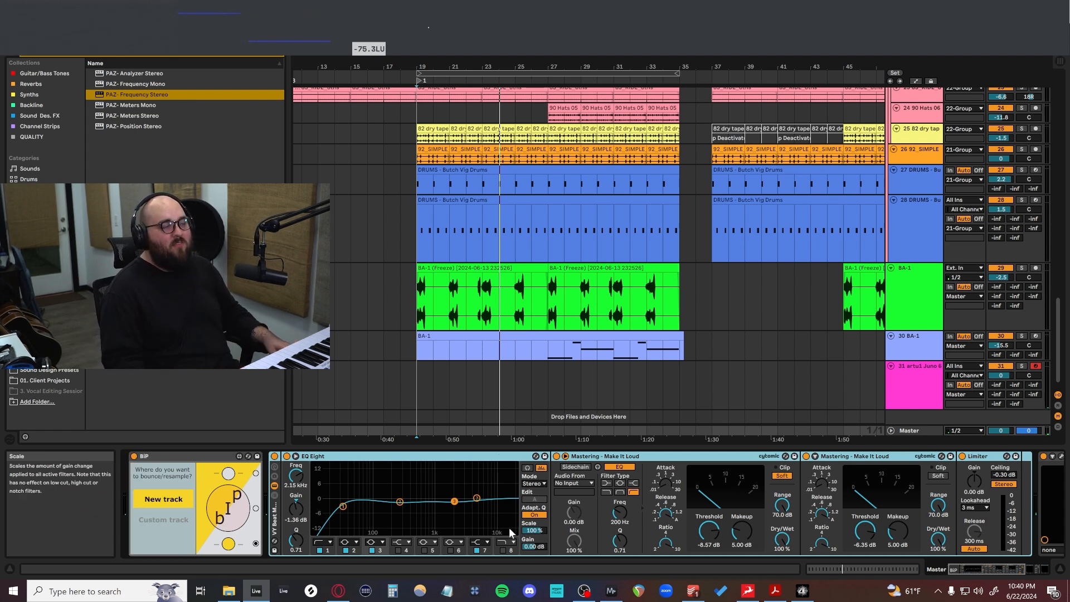
# Step: Select EQ Eight, the two Mastering - Make It Loud compressors and the Limiter in turn to review the order of the mastering chain
pyautogui.hscroll(1, 509, 527)
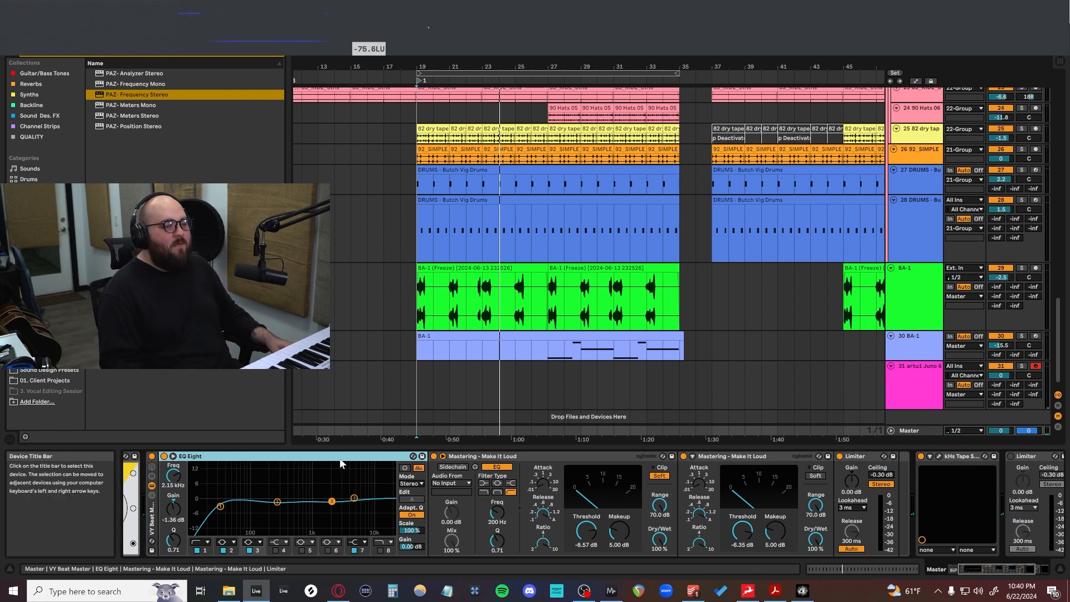
pyautogui.click(540, 463)
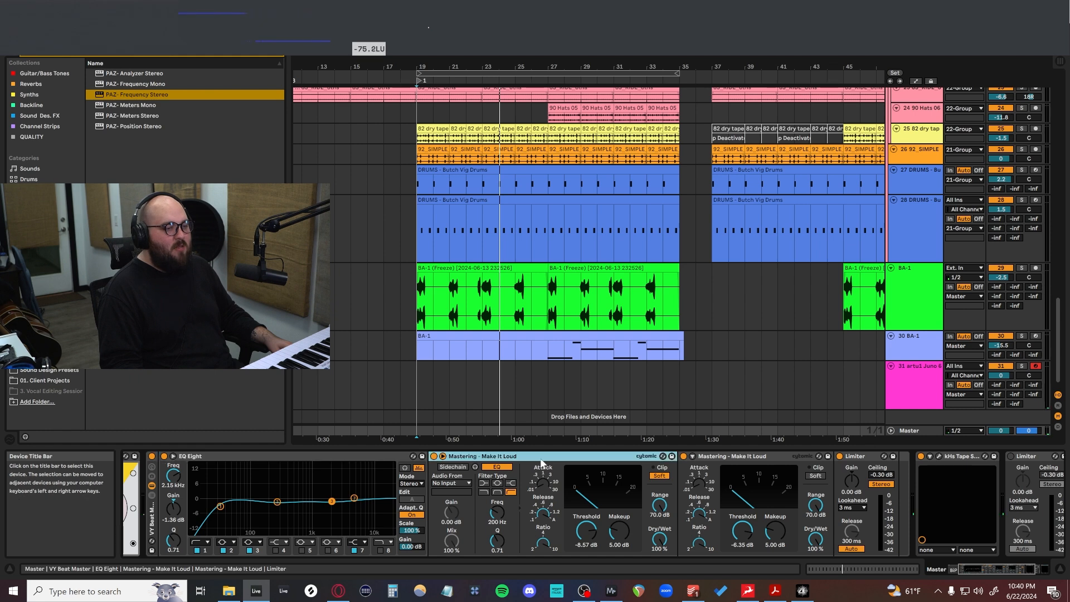
pyautogui.press('Left')
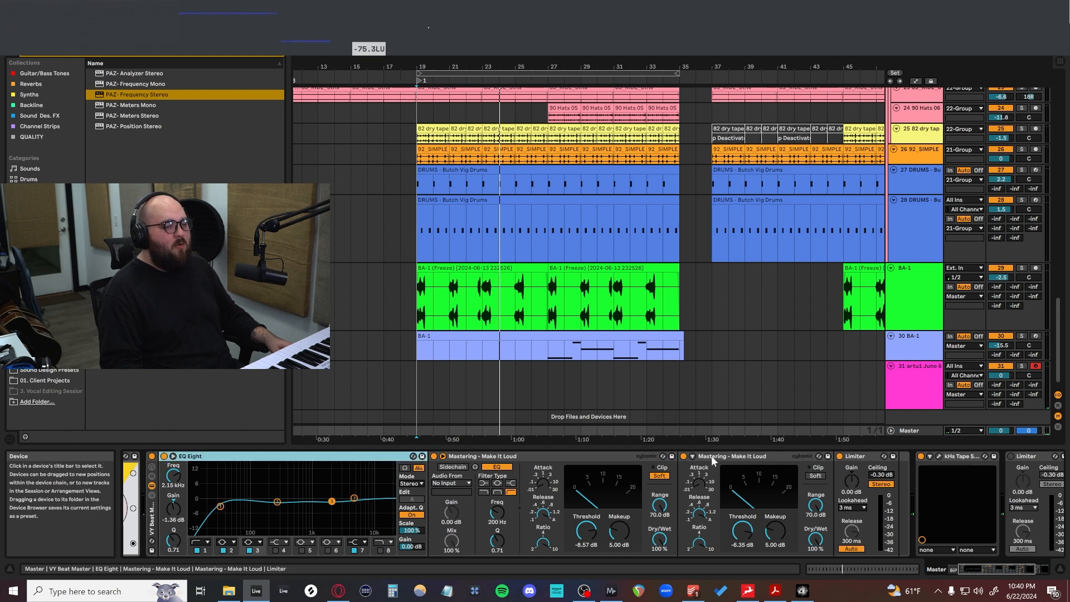
pyautogui.press('Right')
pyautogui.press('Right')
pyautogui.click(881, 457)
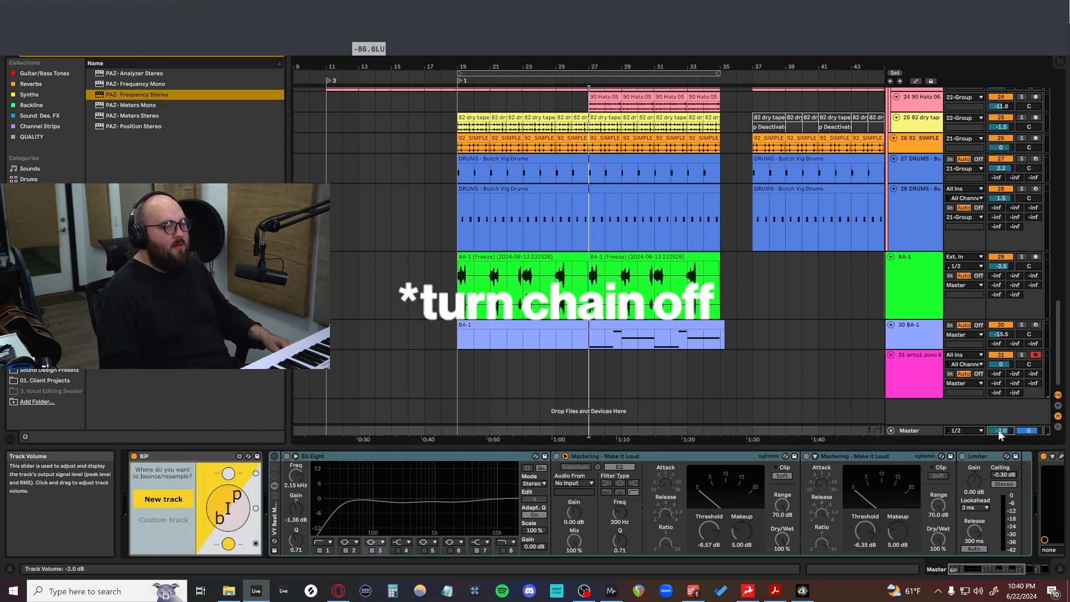
# Step: Play the mix from bar 27 with the mastering rack switched off, and display the Master's devices
pyautogui.click(895, 393)
pyautogui.press('space')
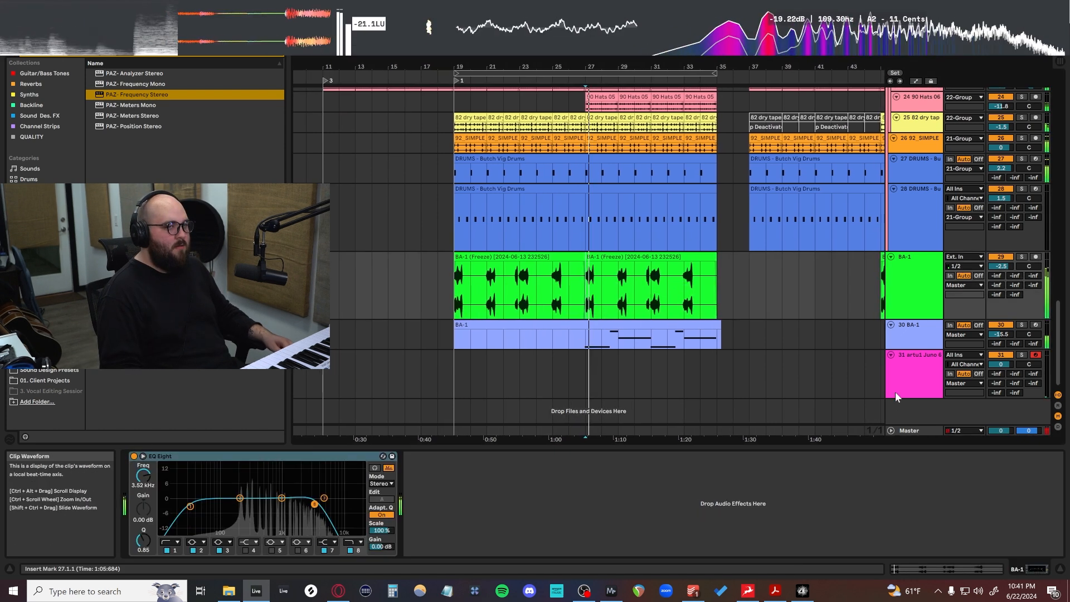
pyautogui.click(914, 432)
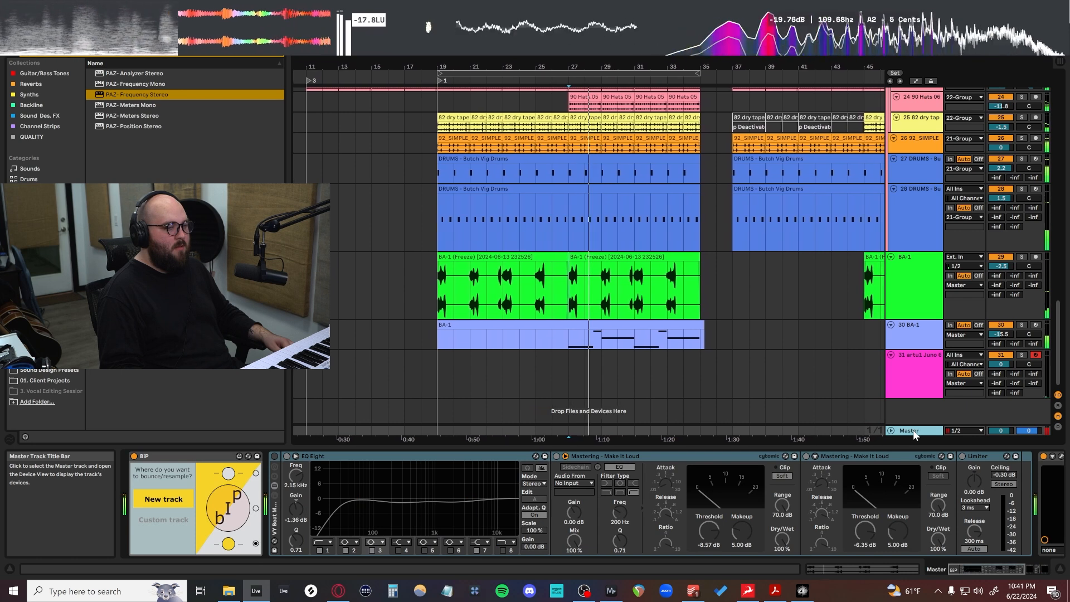
pyautogui.press('space')
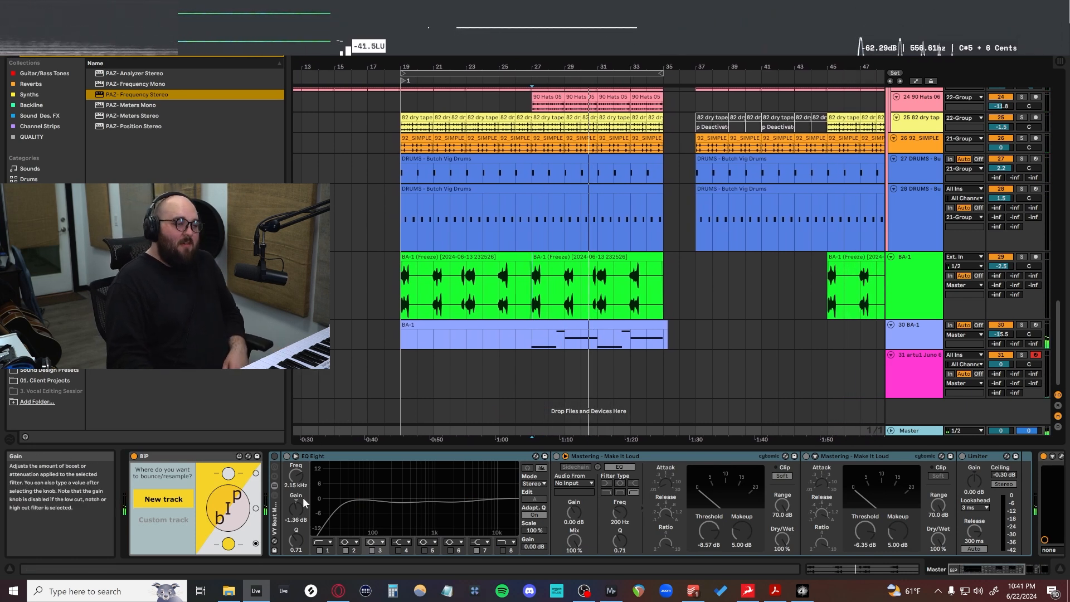
# Step: Turn on the VY Beat Master rack and play the mix through it
pyautogui.click(278, 518)
pyautogui.click(274, 456)
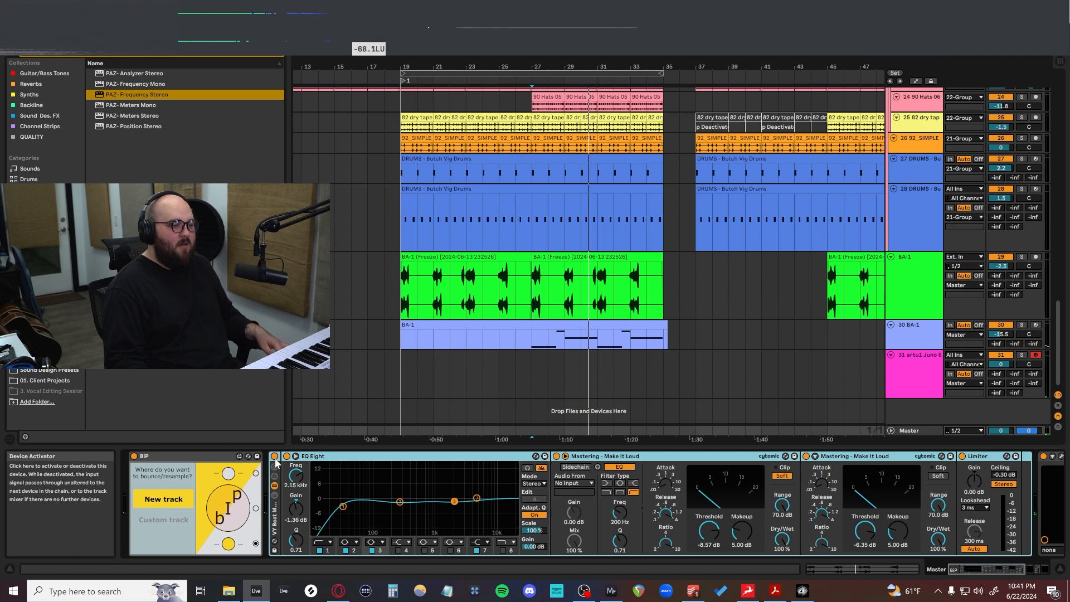
pyautogui.press('space')
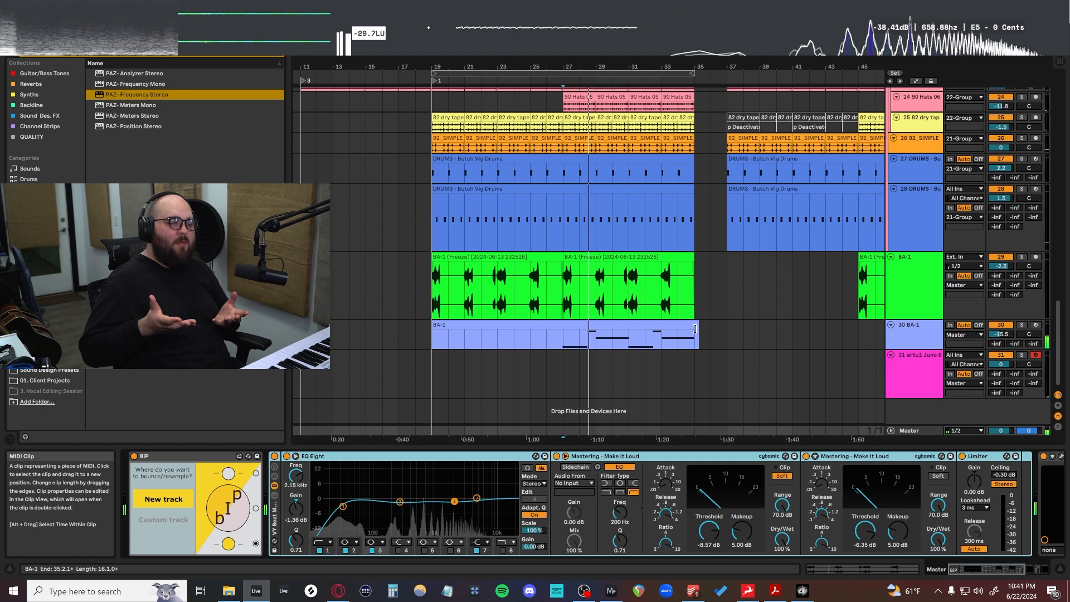
# Step: Inspect the settings of the two lowest active bands in the Master's EQ Eight
pyautogui.click(357, 509)
pyautogui.click(342, 507)
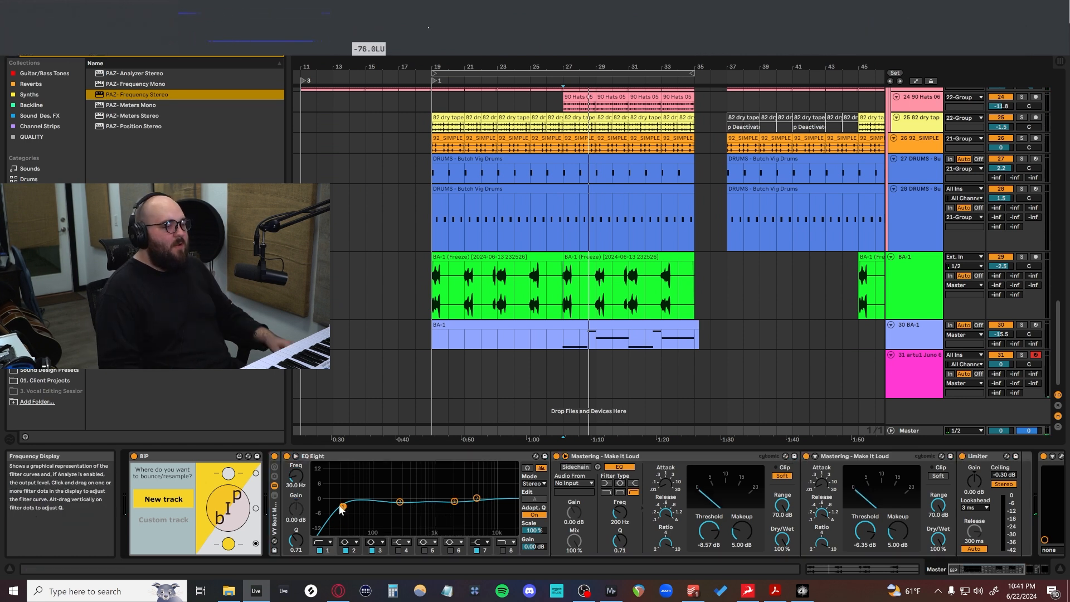
pyautogui.click(587, 458)
pyautogui.click(400, 502)
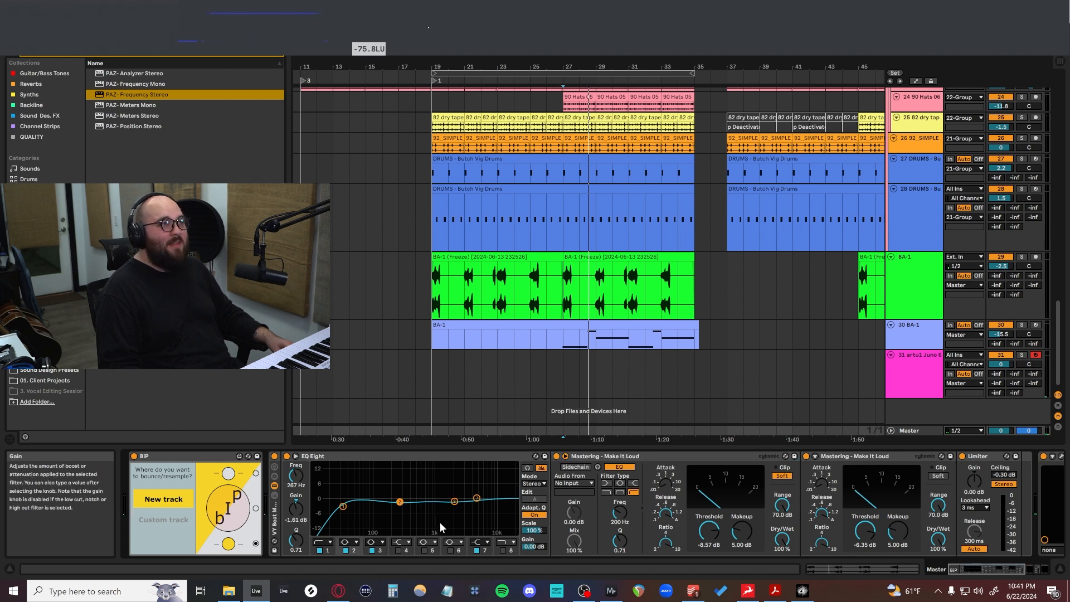
# Step: Fold EQ Eight, bypass the second Make It Loud compressor and the Limiter, and play the mix through the first compressor
pyautogui.doubleClick(363, 457)
pyautogui.click(669, 457)
pyautogui.press('Right')
pyautogui.click(548, 456)
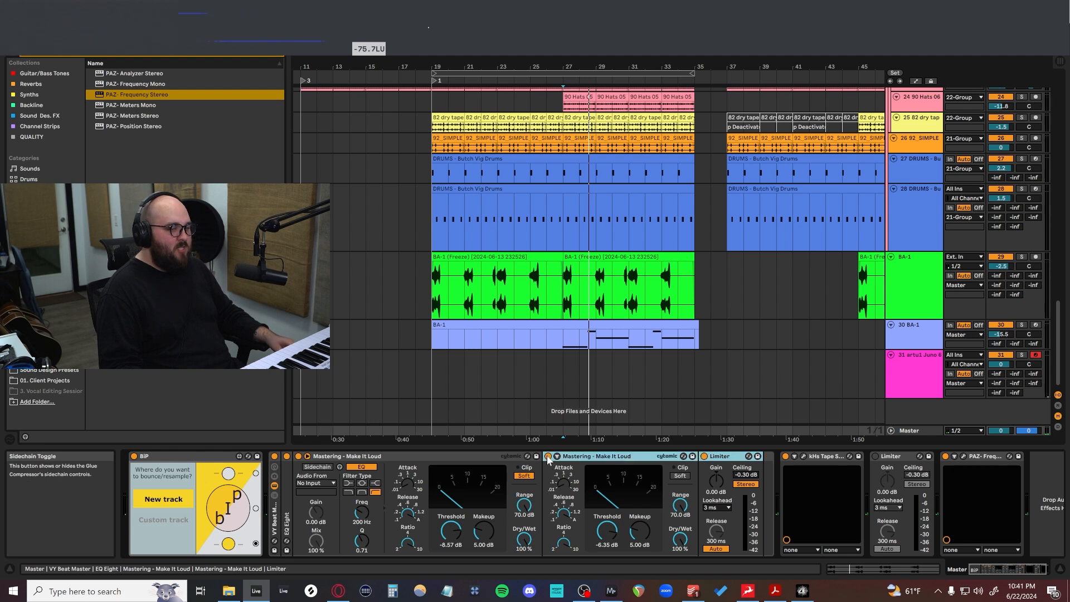
pyautogui.click(392, 456)
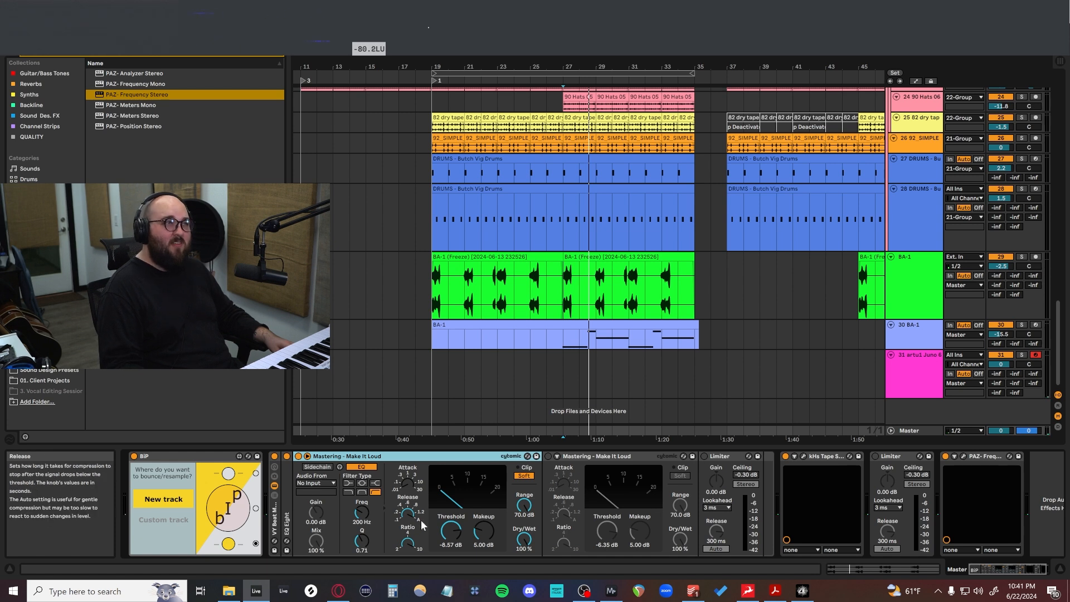
pyautogui.press('space')
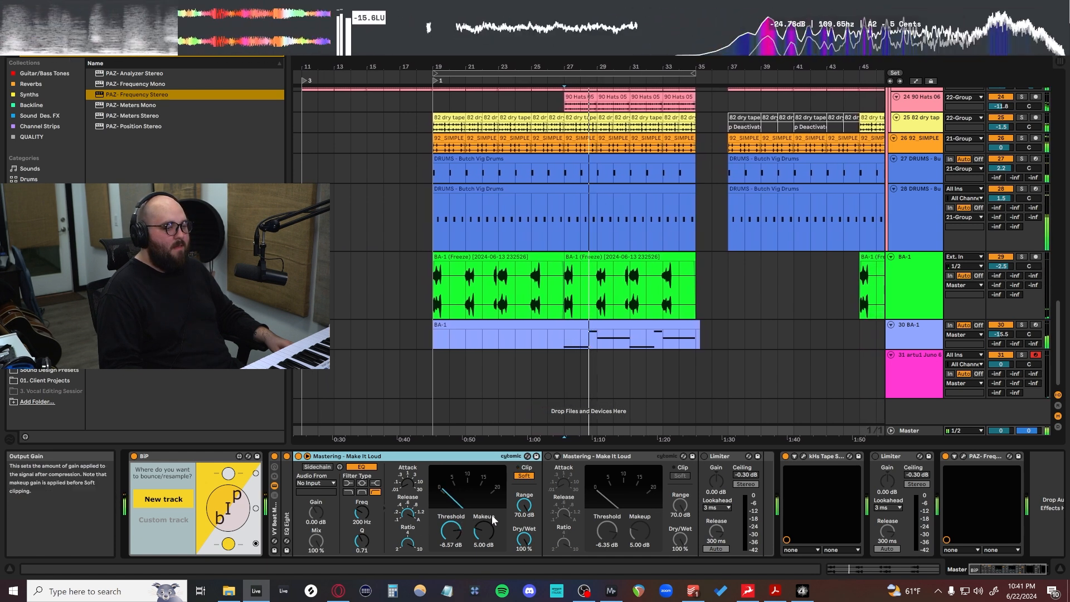
pyautogui.press('space')
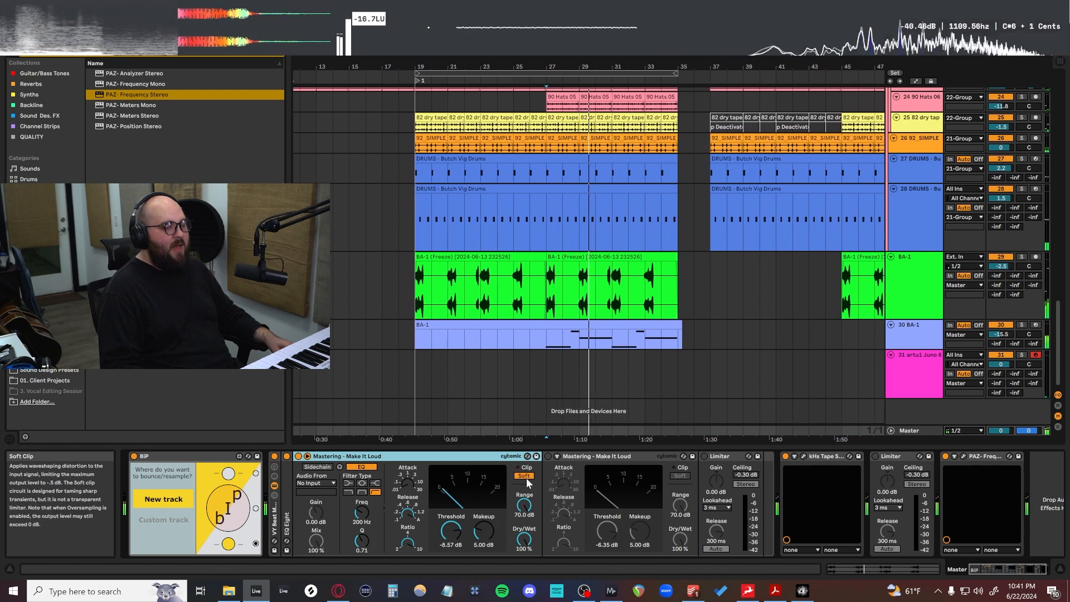
# Step: Turn on the second Make It Loud compressor and the Limiter while auditioning from bar 27, and unfold the first compressor and EQ Eight
pyautogui.doubleClick(414, 456)
pyautogui.click(311, 457)
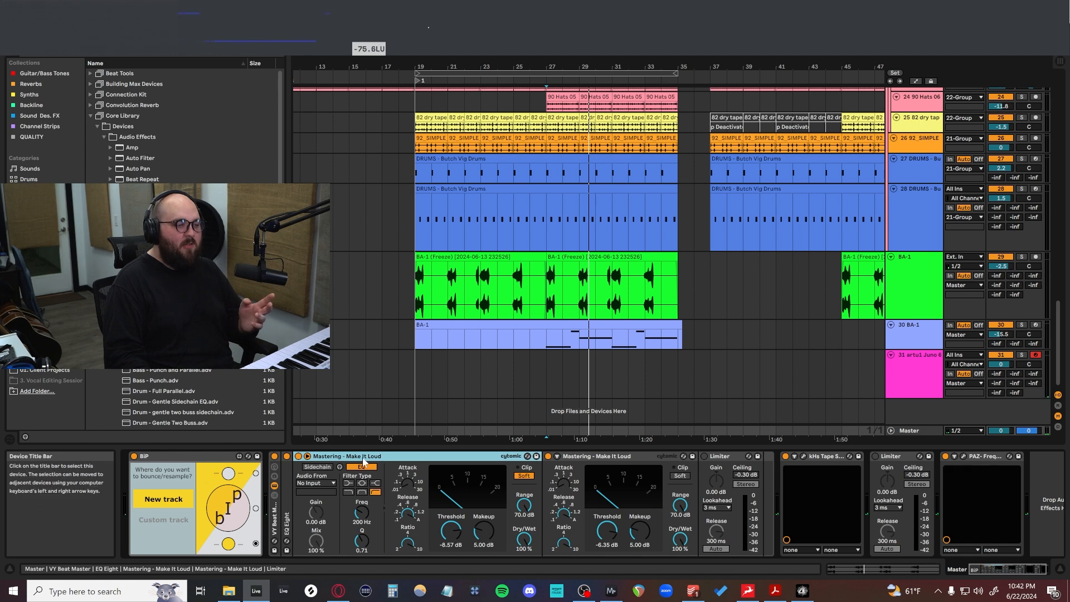
pyautogui.doubleClick(363, 457)
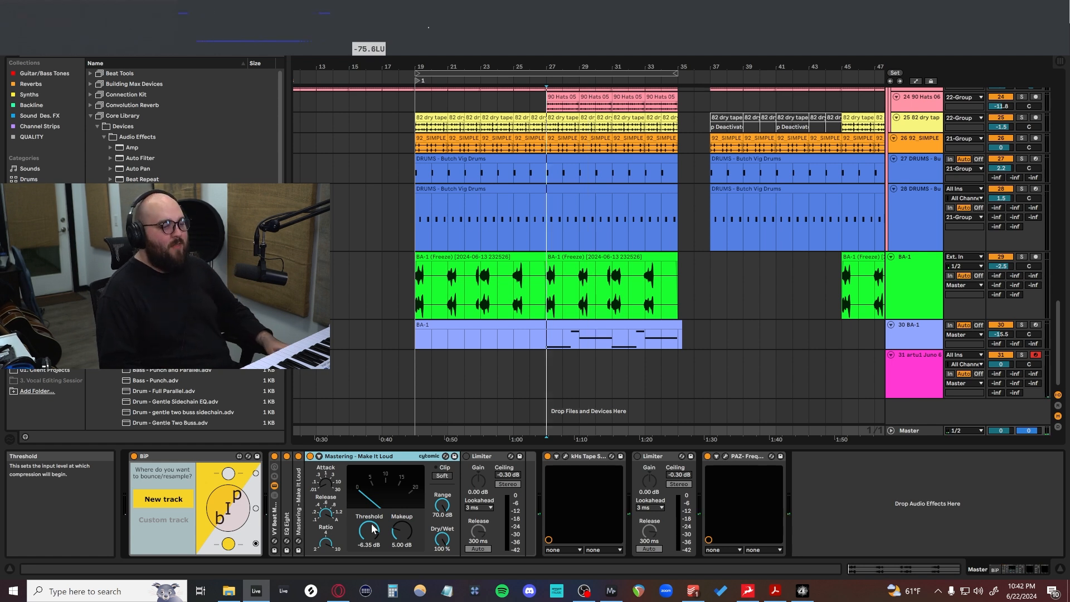
pyautogui.press('space')
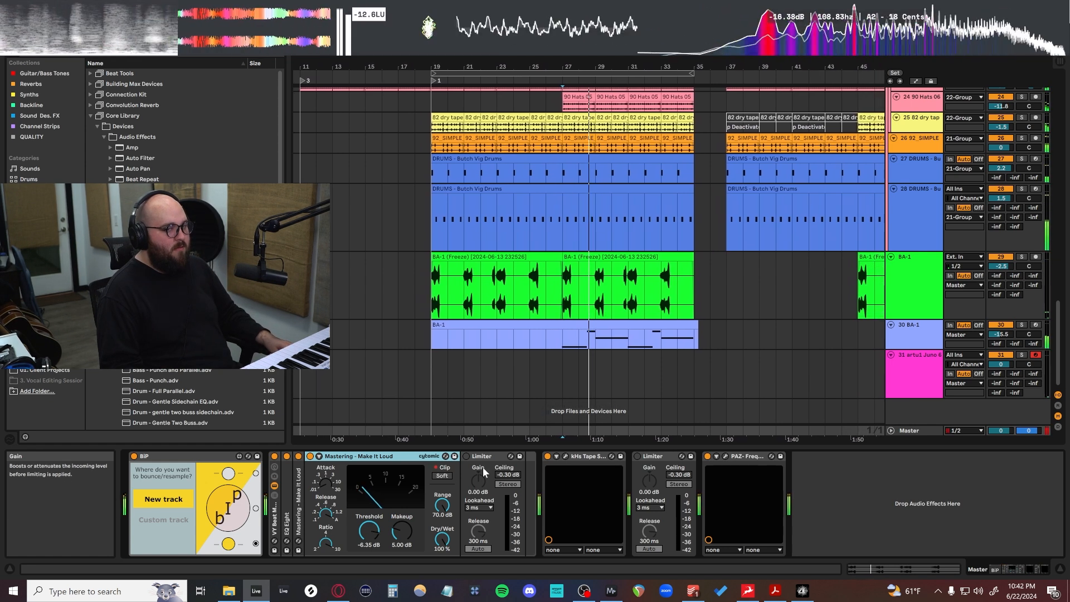
pyautogui.click(466, 457)
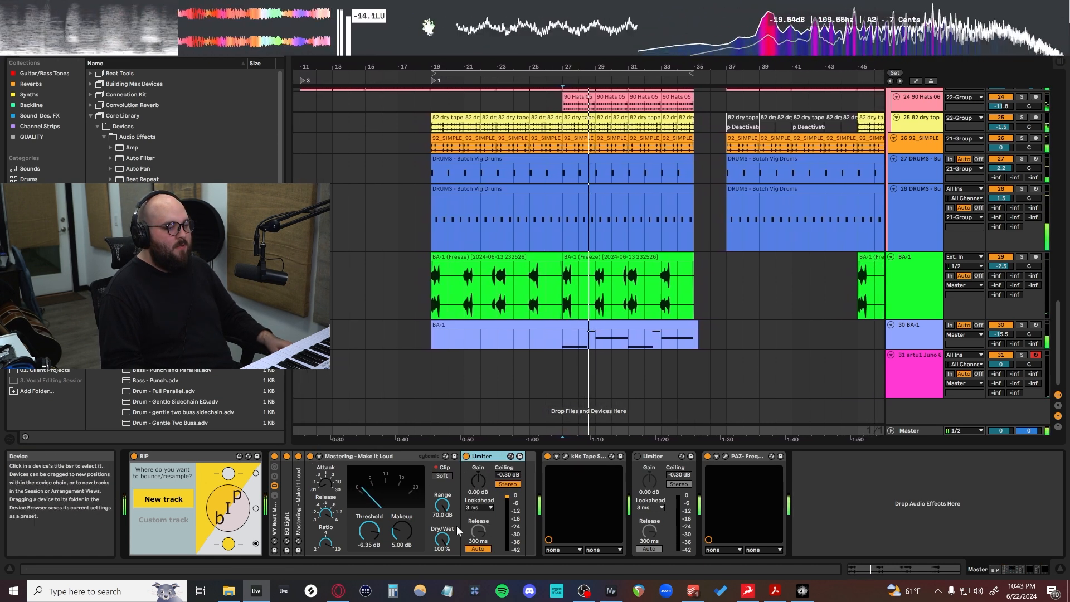
pyautogui.doubleClick(300, 498)
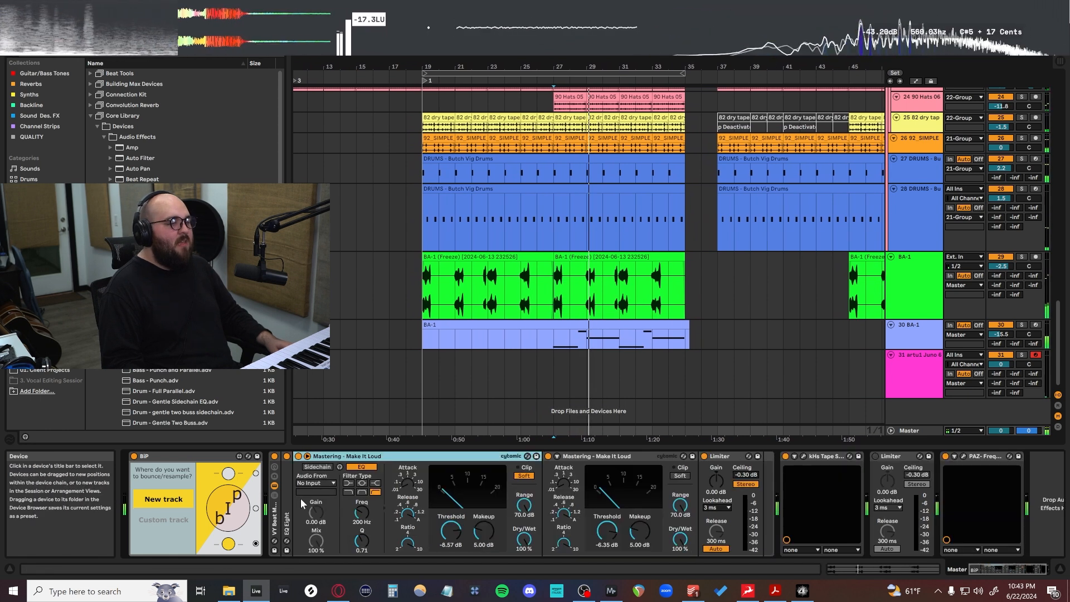
pyautogui.doubleClick(289, 505)
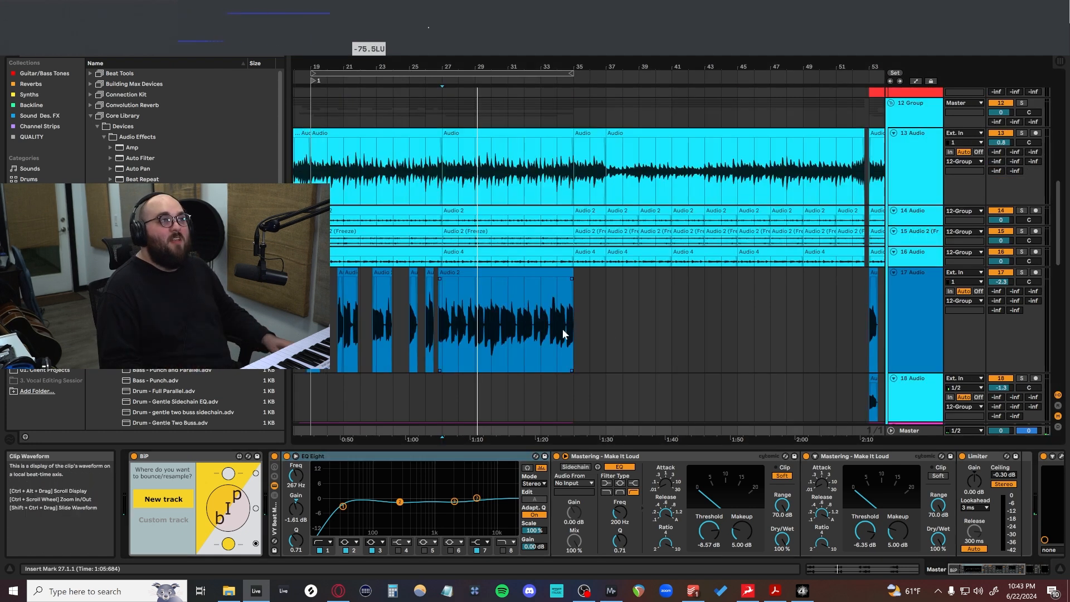
# Step: Solo track 17, play it from position 60.4.1, and stop and unsolo it
pyautogui.scroll(3, 563, 329)
pyautogui.hscroll(-3, 563, 329)
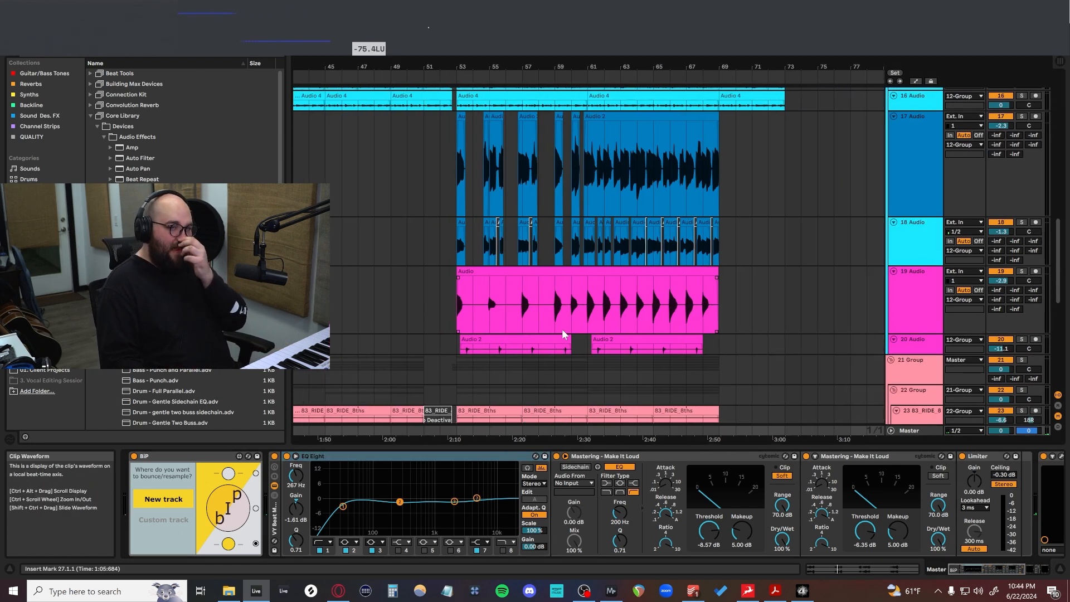
pyautogui.hscroll(-1, 562, 329)
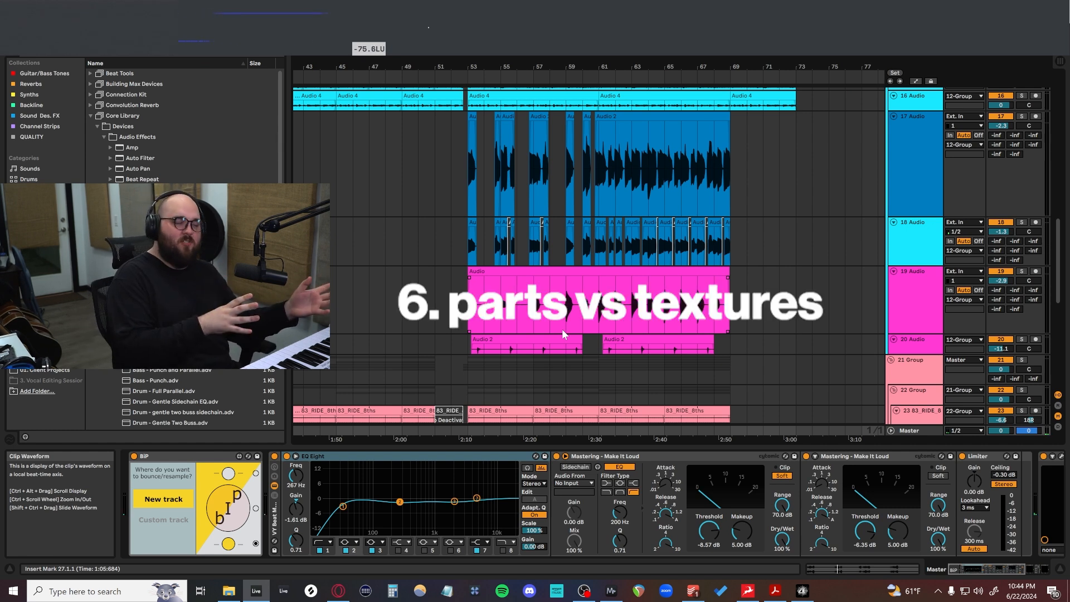
pyautogui.hscroll(-10, 613, 312)
pyautogui.hscroll(11, 658, 307)
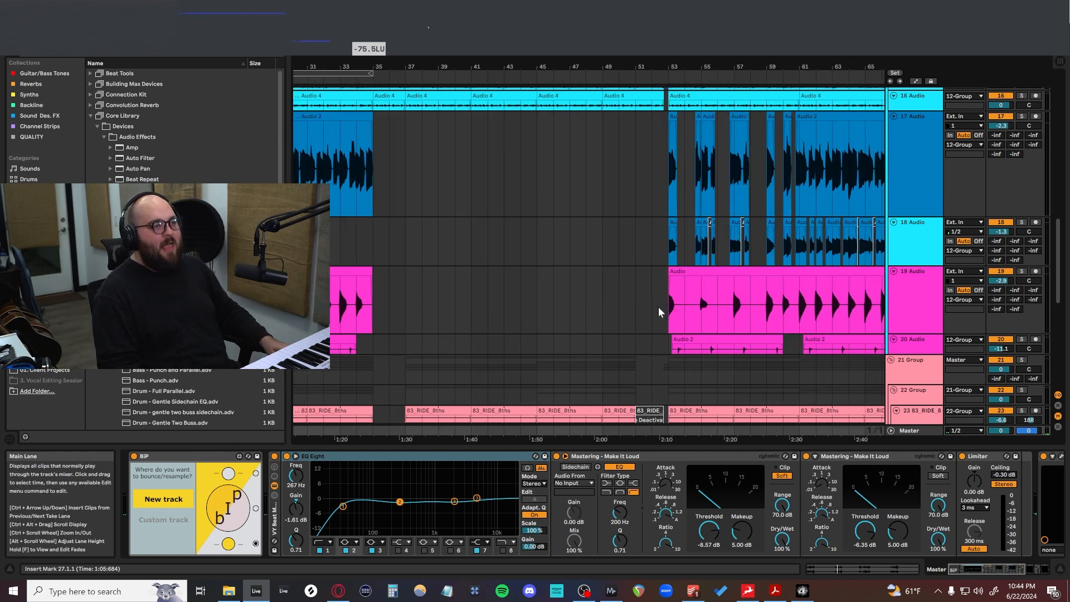
pyautogui.scroll(4, 525, 228)
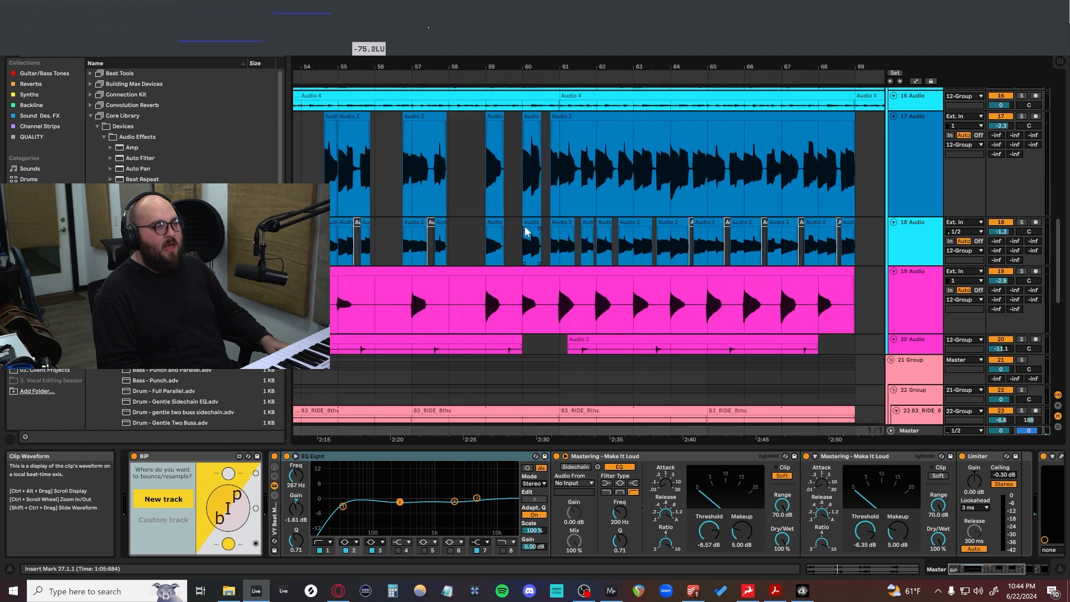
pyautogui.click(551, 193)
pyautogui.click(1022, 116)
pyautogui.press('space')
pyautogui.scroll(4, 651, 213)
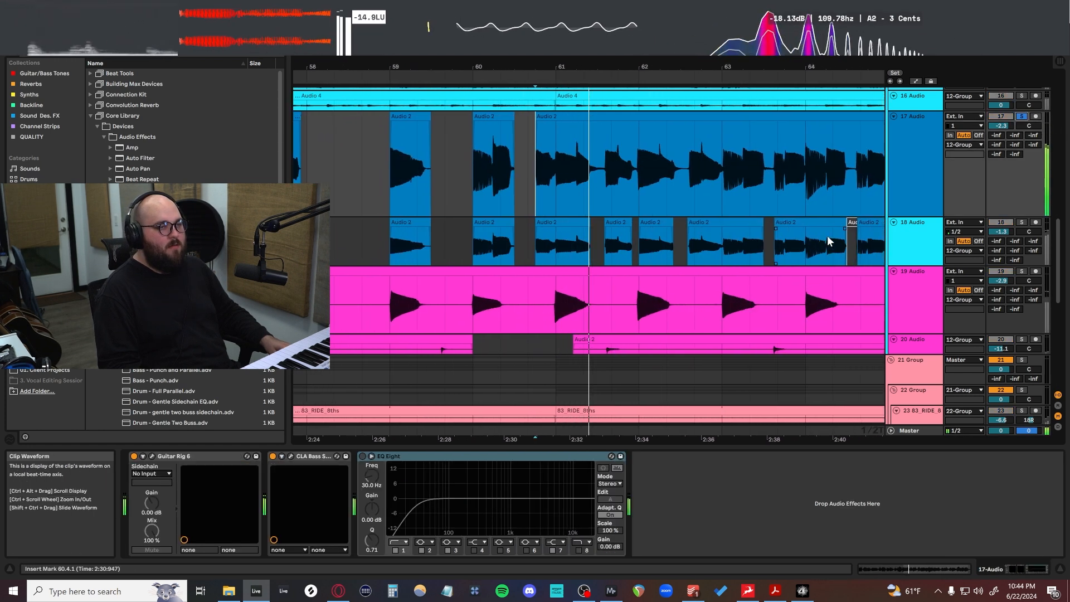
pyautogui.scroll(2, 828, 241)
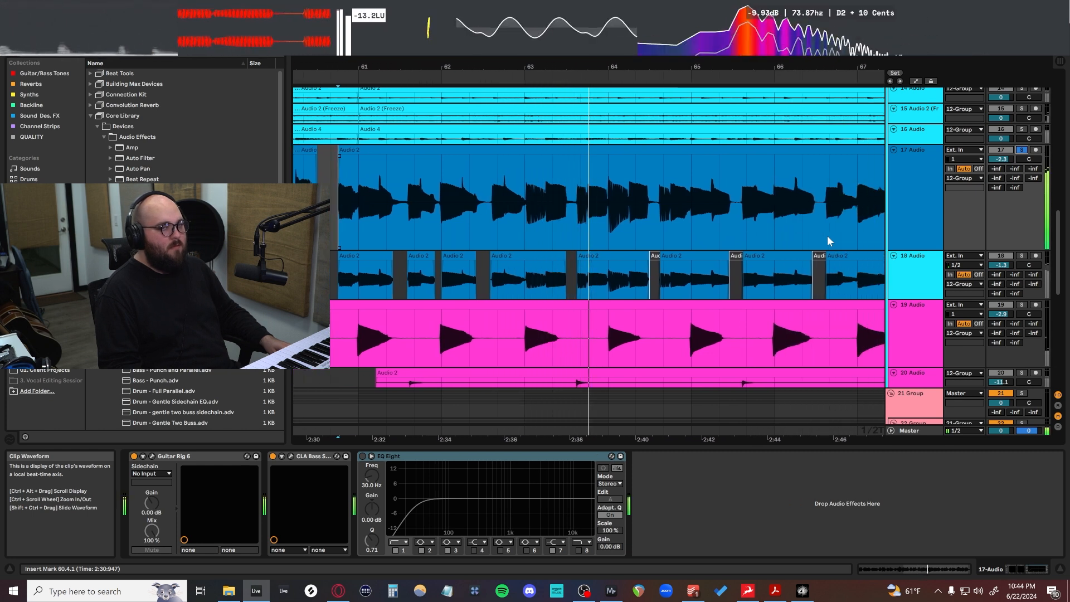
pyautogui.press('space')
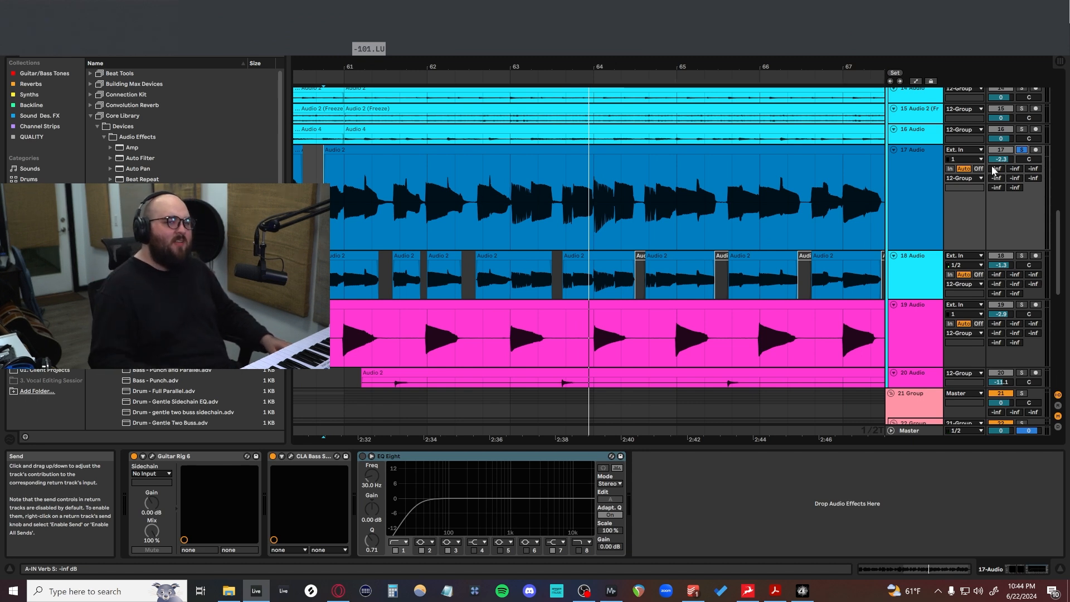
pyautogui.click(1021, 150)
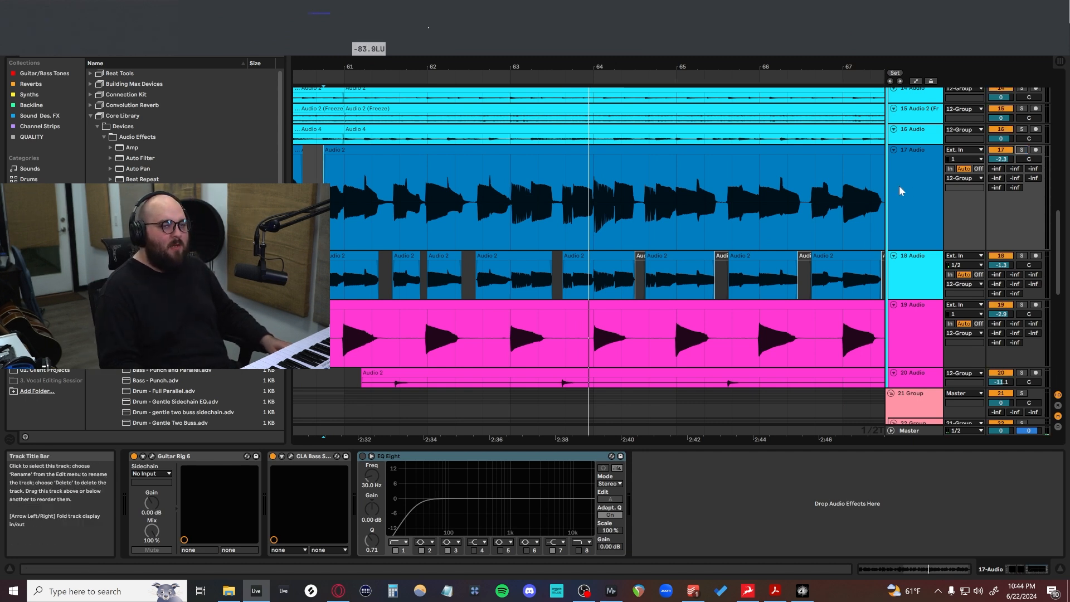
# Step: Open Guitar Rig 6 on track 18, examine its Desert Fuzz chain, and close the plugin window
pyautogui.click(916, 262)
pyautogui.scroll(-3, 692, 277)
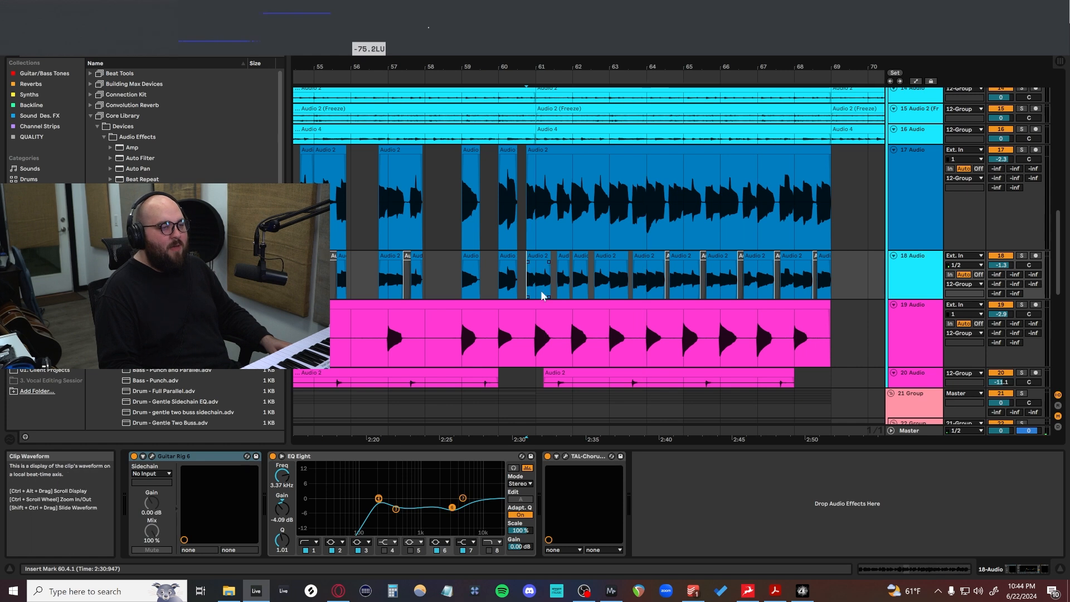
pyautogui.scroll(4, 523, 280)
pyautogui.click(152, 456)
pyautogui.moveTo(443, 249); pyautogui.dragTo(555, 150)
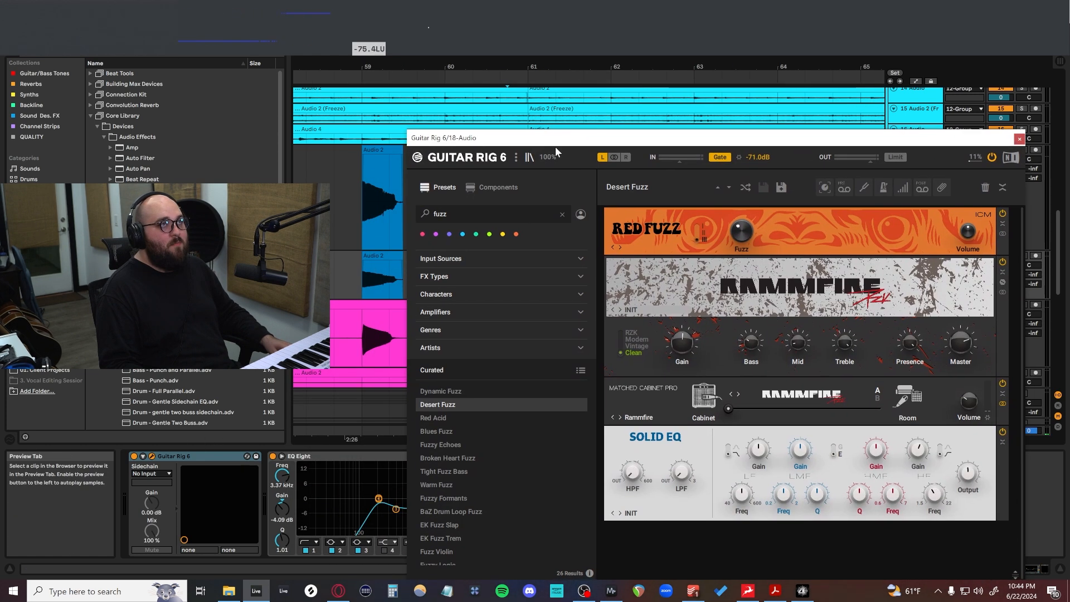
pyautogui.click(1019, 139)
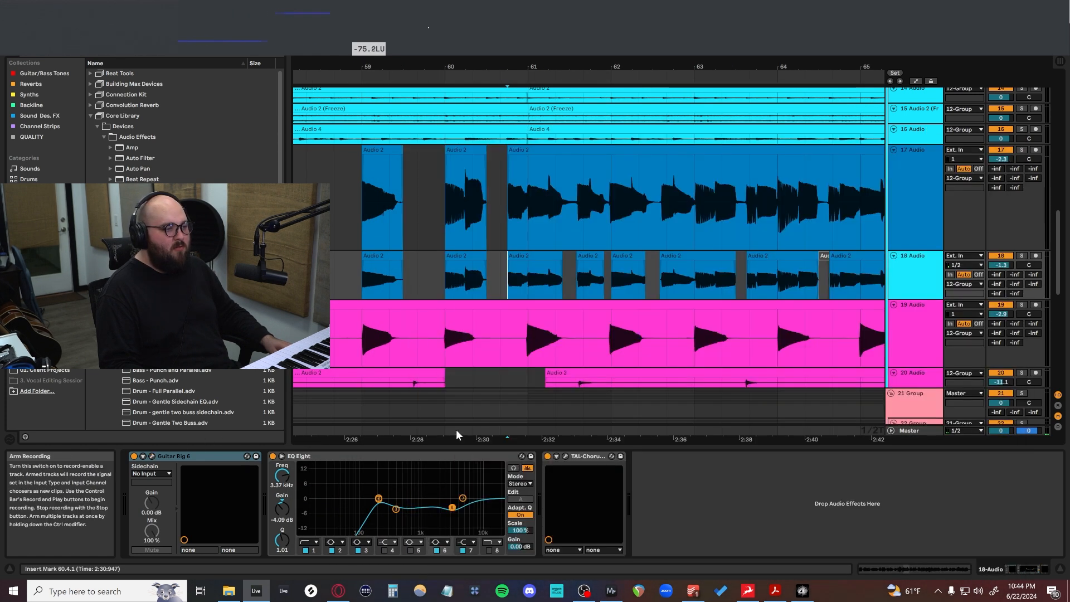
# Step: Examine the EQ Eight curve and the TAL-Chorus plugin on track 18
pyautogui.click(399, 513)
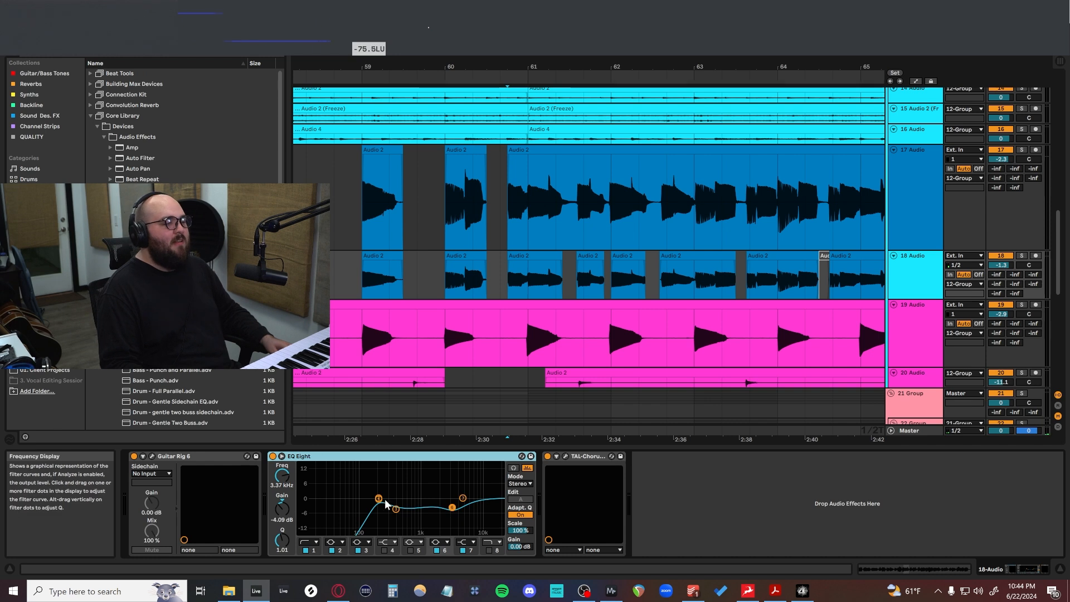
pyautogui.click(565, 456)
pyautogui.moveTo(363, 103); pyautogui.dragTo(497, 269)
pyautogui.click(591, 266)
# Step: Solo track 18, audition it from bar 59, and stop and unsolo it
pyautogui.click(1021, 256)
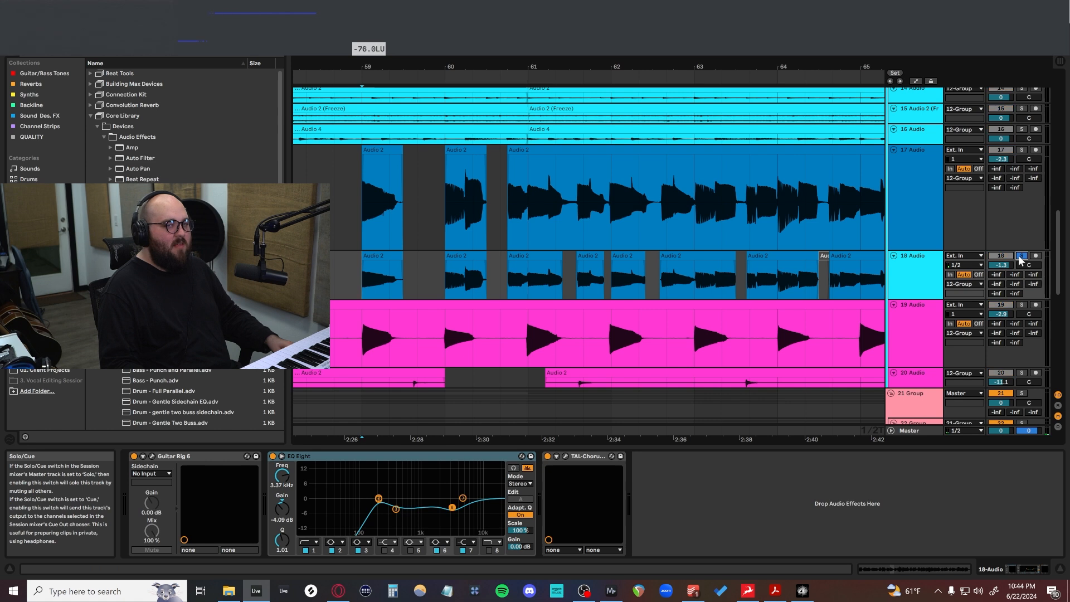
pyautogui.press('space')
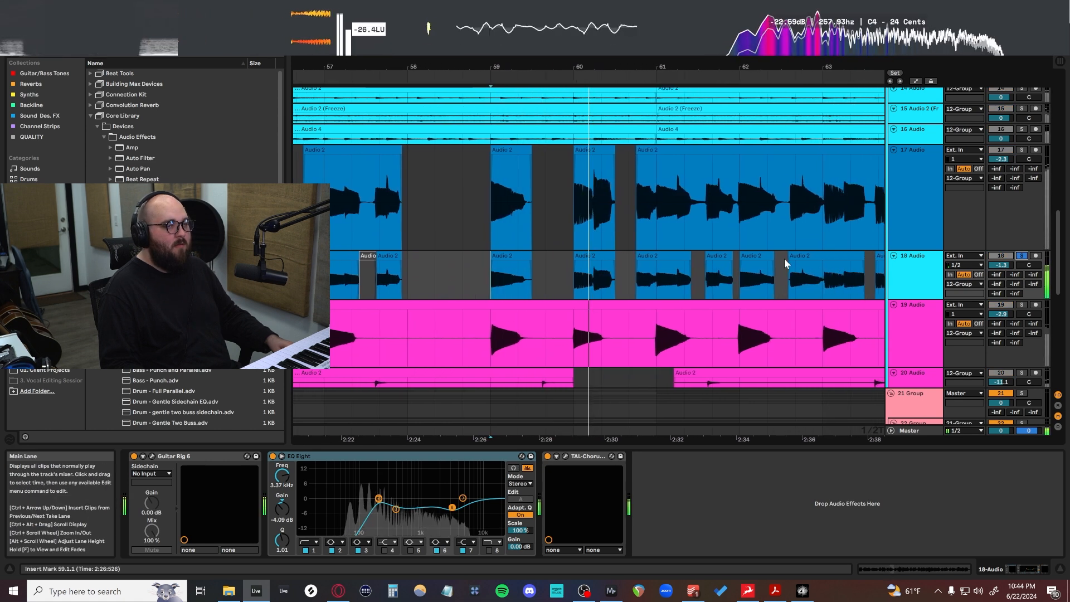
pyautogui.press('space')
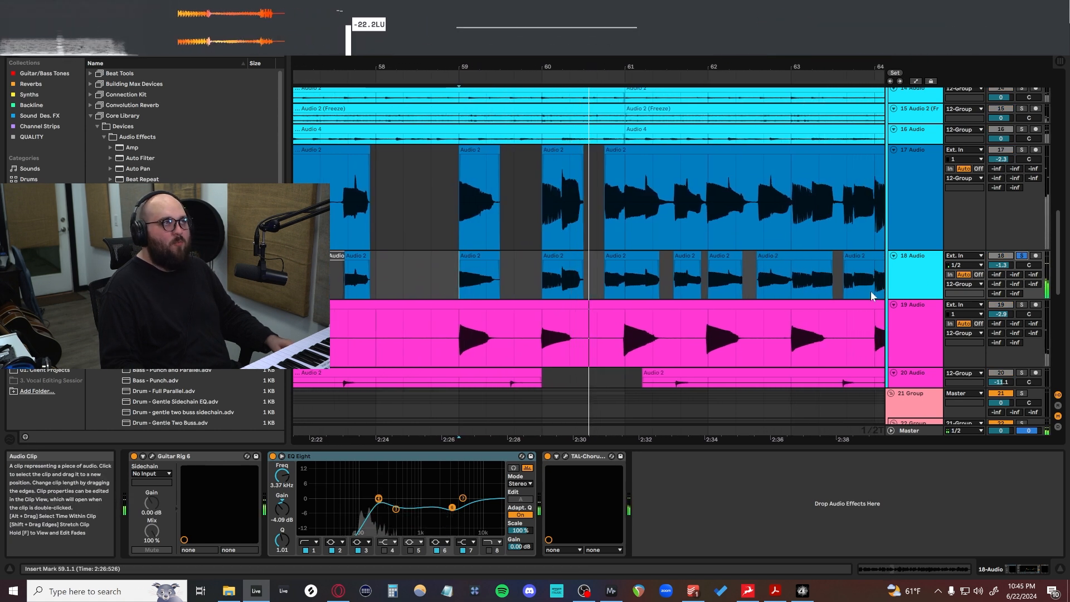
pyautogui.click(1021, 256)
# Step: Select tracks 17 and 18 together, enlarge the lane of track 18, and play both in solo from position 60.4.1
pyautogui.keyDown('shift'); pyautogui.click(1029, 161); pyautogui.keyUp('shift')
pyautogui.scroll(3, 624, 267)
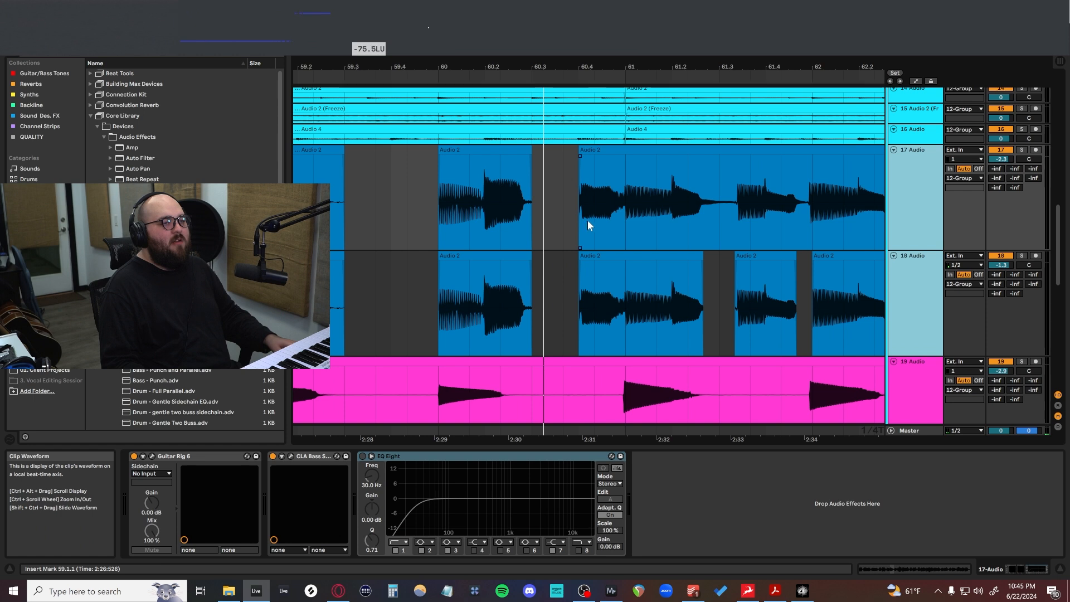
pyautogui.click(593, 222)
pyautogui.click(922, 311)
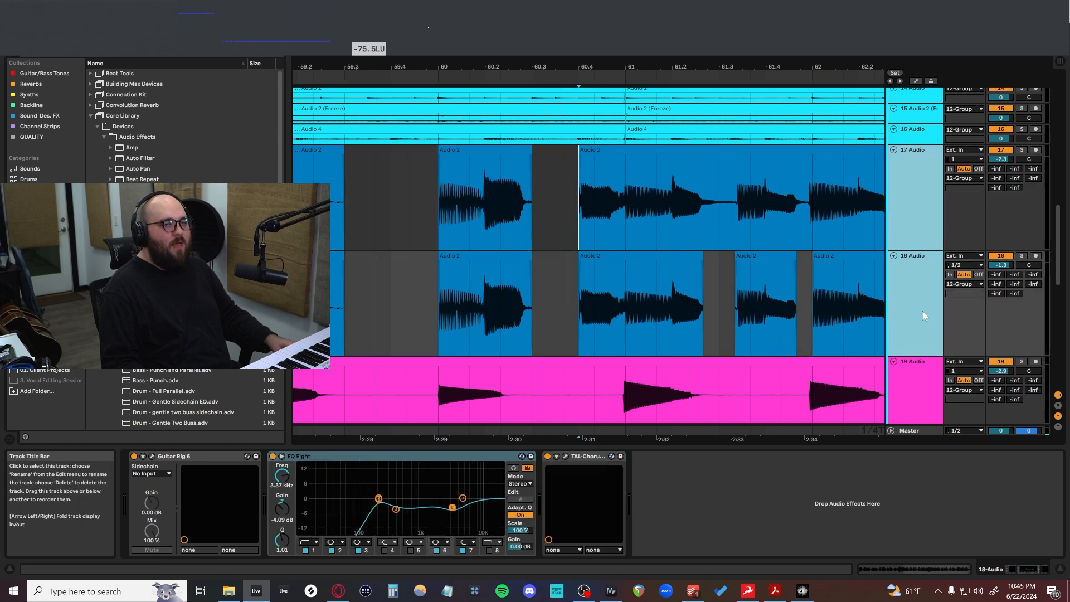
pyautogui.press('space')
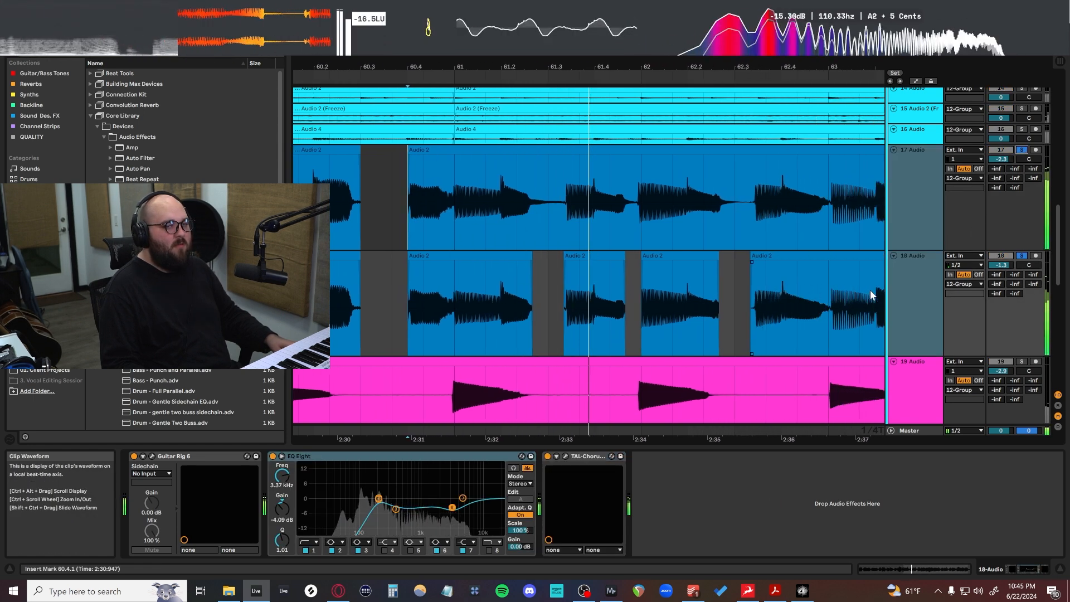
# Step: Unsolo tracks 17 and 18, listen to them within the full mix, and stop playback
pyautogui.scroll(-5, 800, 303)
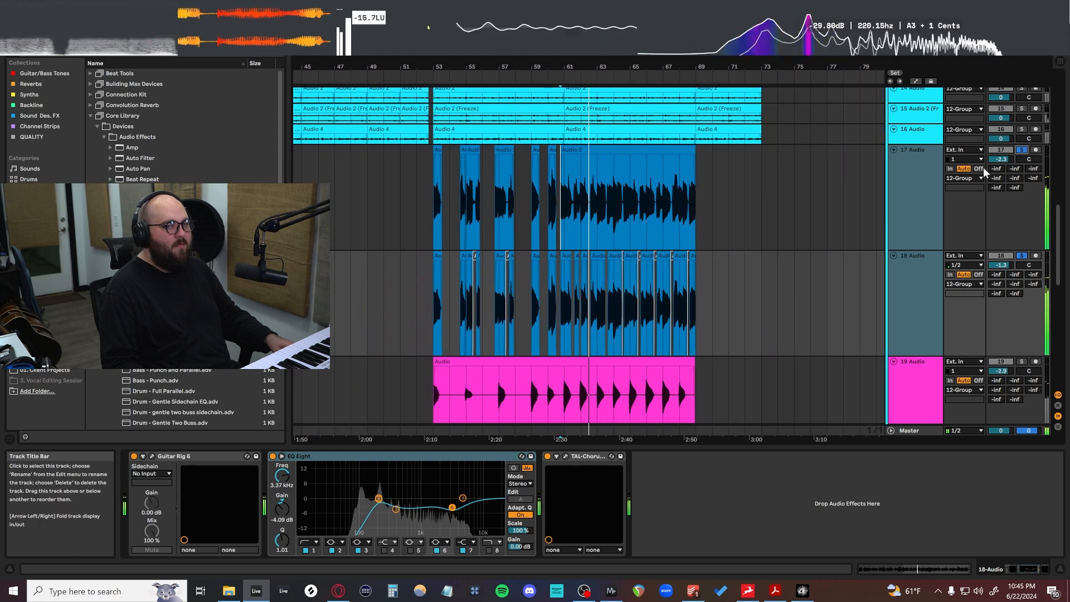
pyautogui.scroll(5, 748, 299)
pyautogui.scroll(-2, 788, 301)
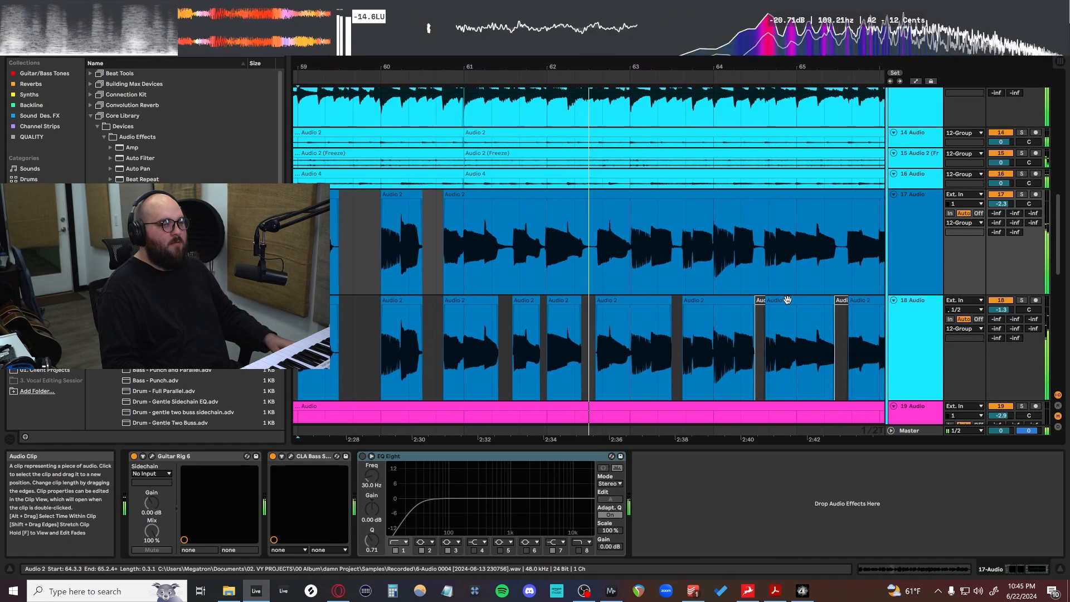
pyautogui.press('space')
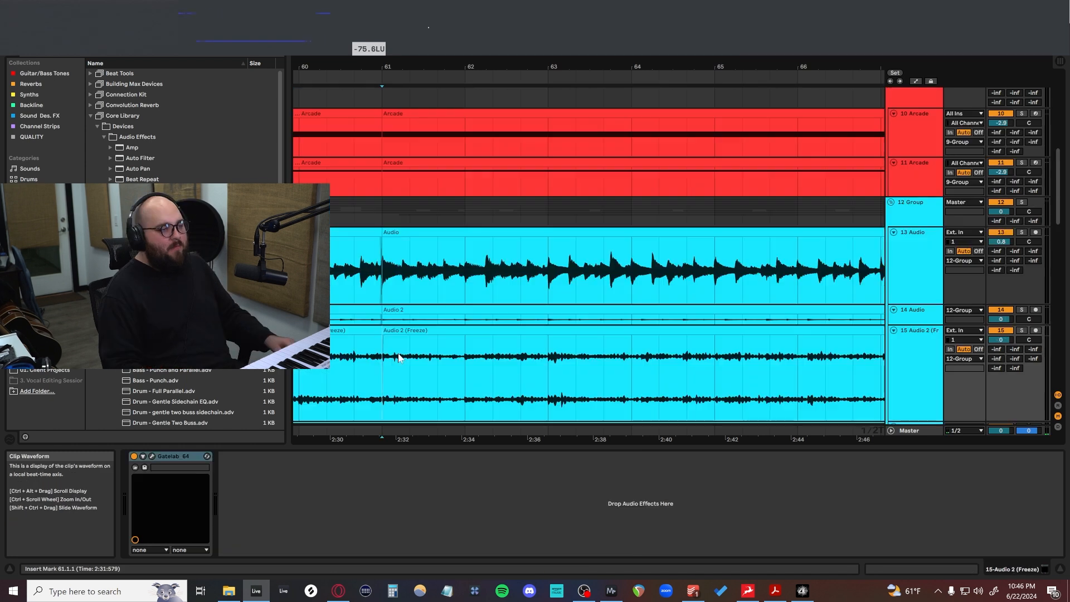
# Step: Solo the frozen track 15 and audition it from bar 61
pyautogui.scroll(1, 398, 359)
pyautogui.scroll(-2, 397, 337)
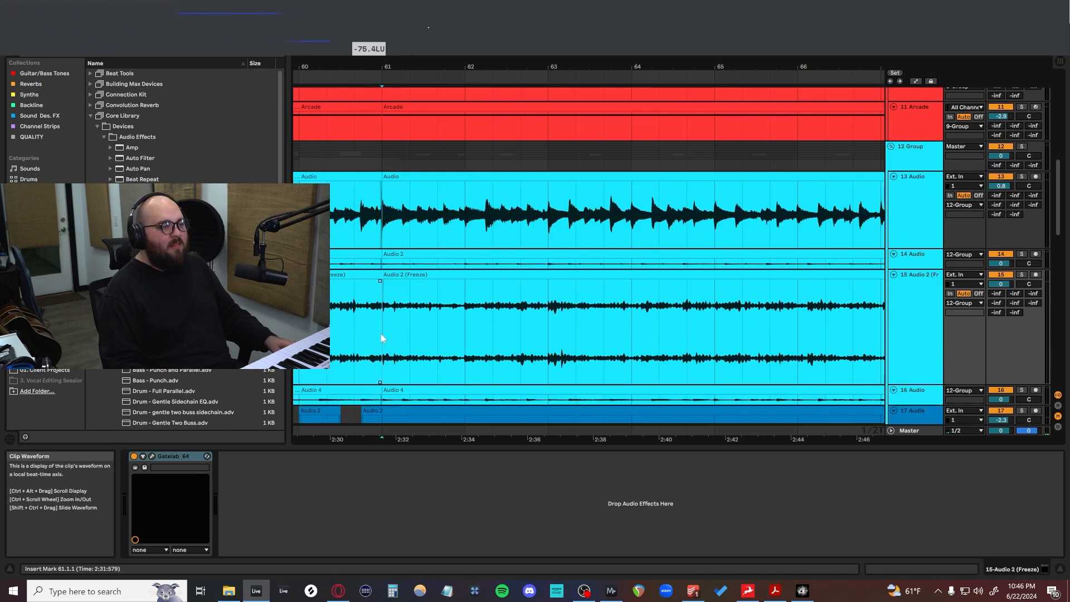
pyautogui.click(1022, 275)
pyautogui.press('space')
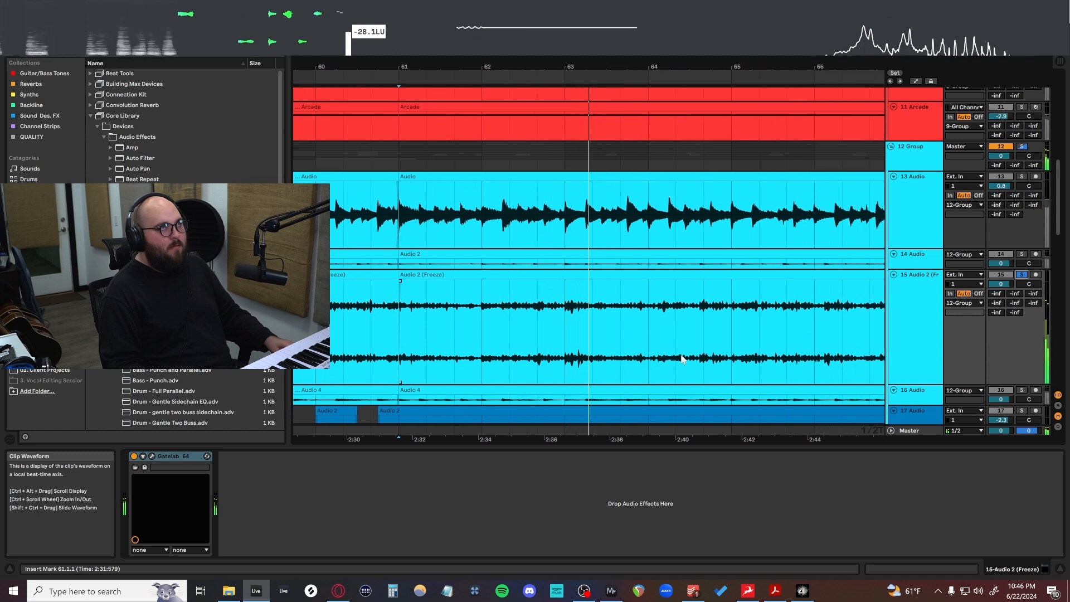
pyautogui.press('space')
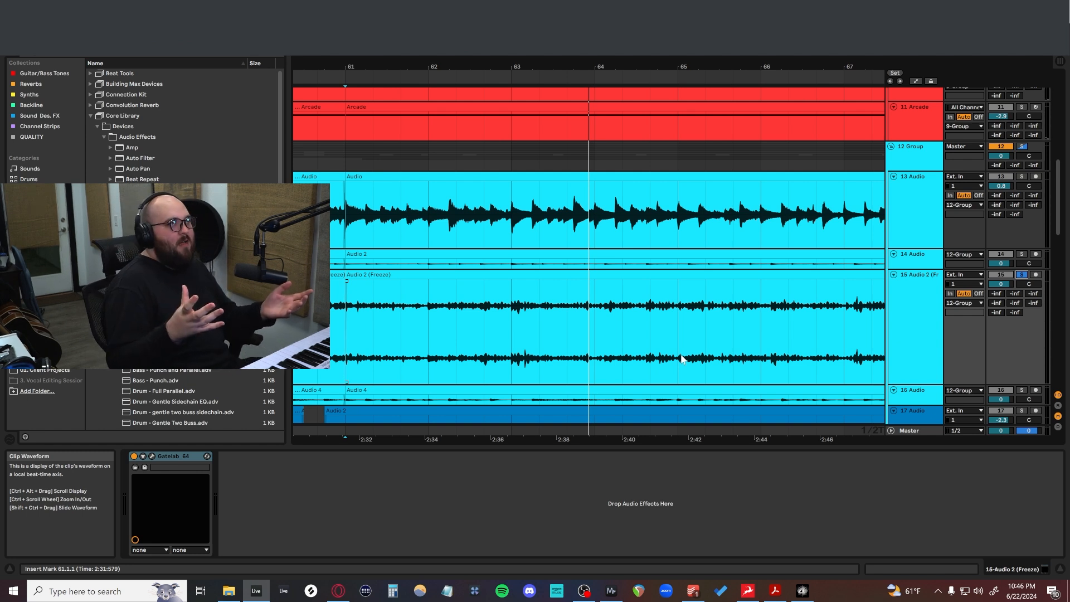
# Step: Resize the lanes of tracks 14 and 15, solo track 13, and play it from bar 61
pyautogui.scroll(-5, 556, 296)
pyautogui.scroll(5, 562, 264)
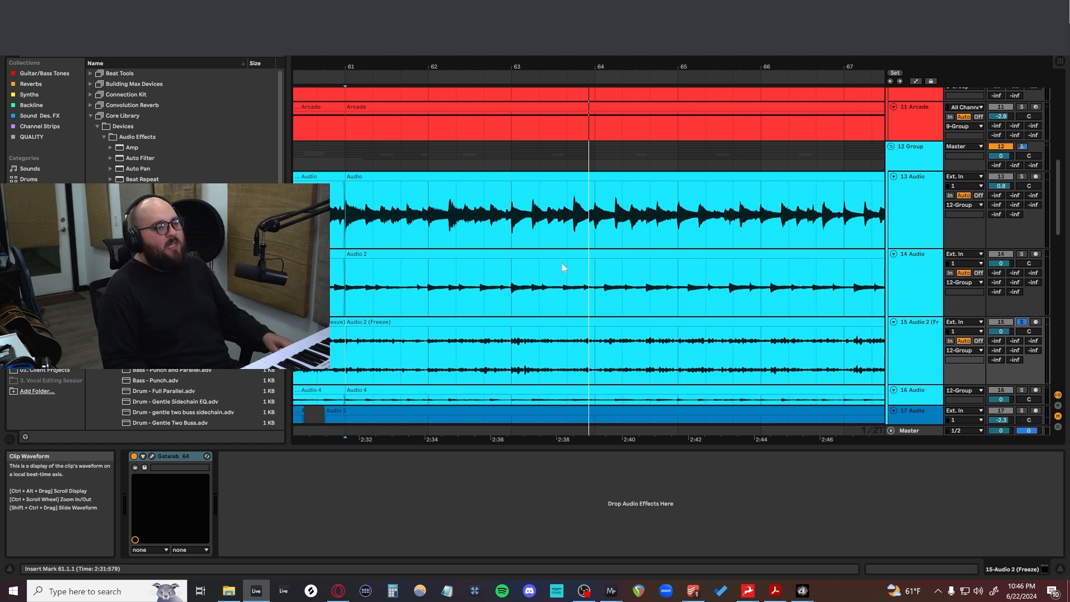
pyautogui.hscroll(-5, 520, 299)
pyautogui.hscroll(3, 520, 300)
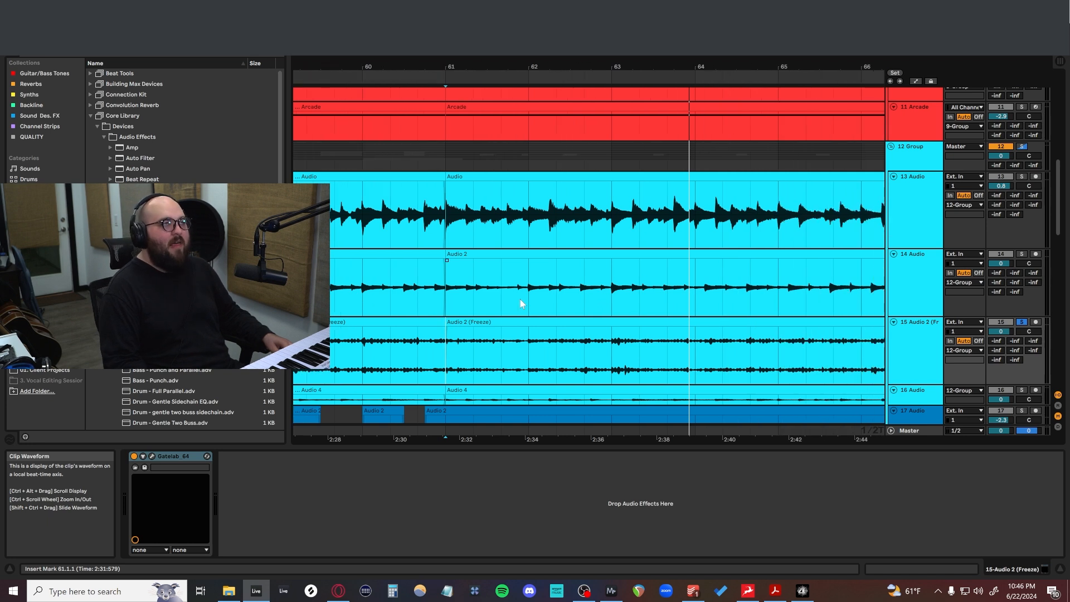
pyautogui.click(446, 217)
pyautogui.scroll(-1, 446, 216)
pyautogui.click(1022, 143)
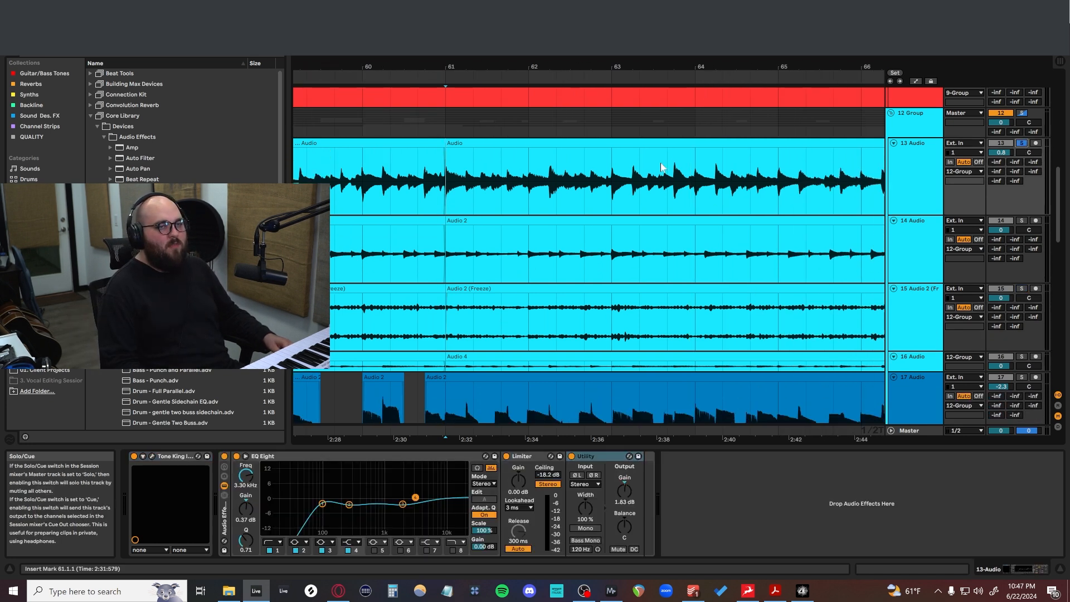
pyautogui.press('space')
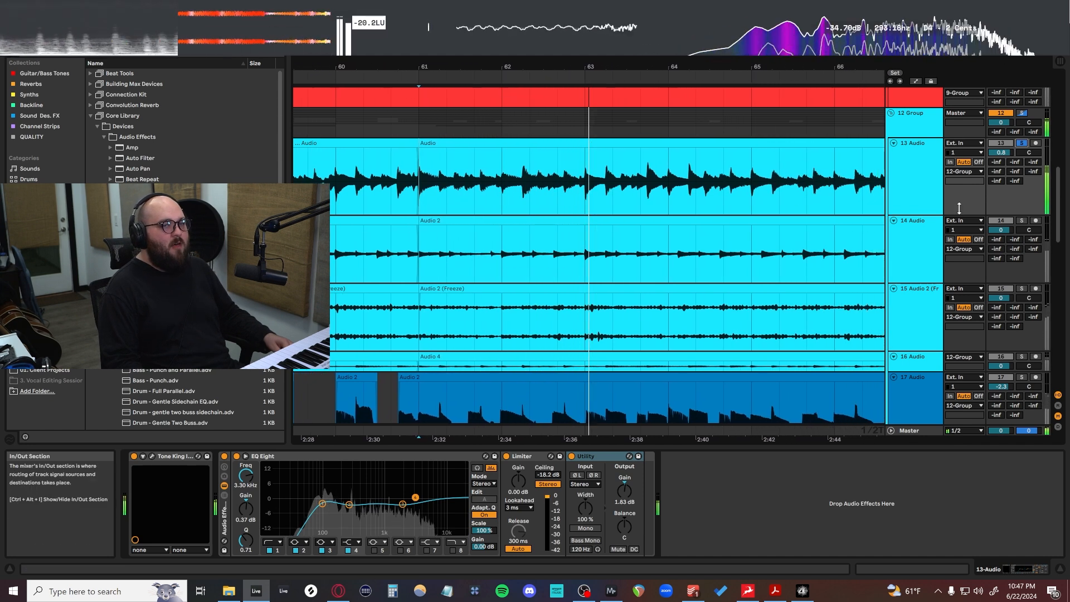
# Step: Switch the solo to track 14 and audition it from bar 61
pyautogui.click(1022, 221)
pyautogui.press('space')
pyautogui.click(411, 251)
pyautogui.press('space')
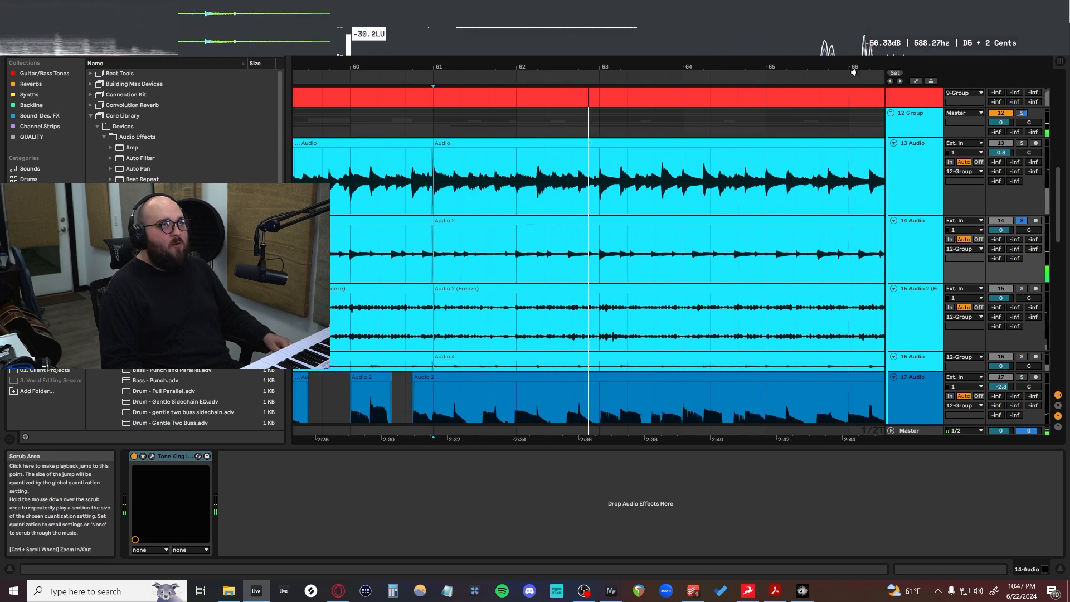
pyautogui.press('space')
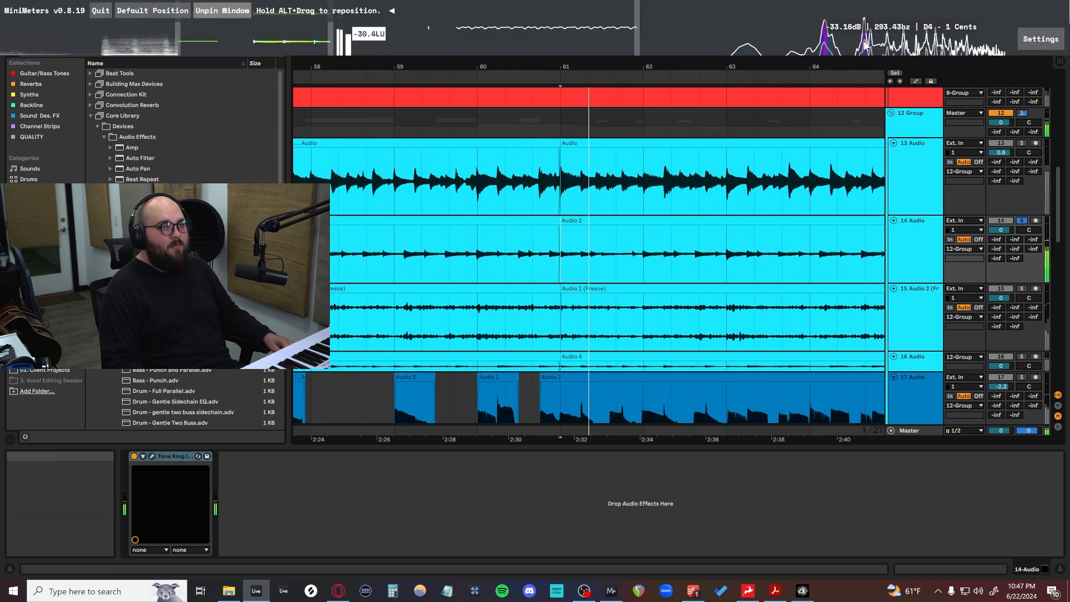
pyautogui.press('space')
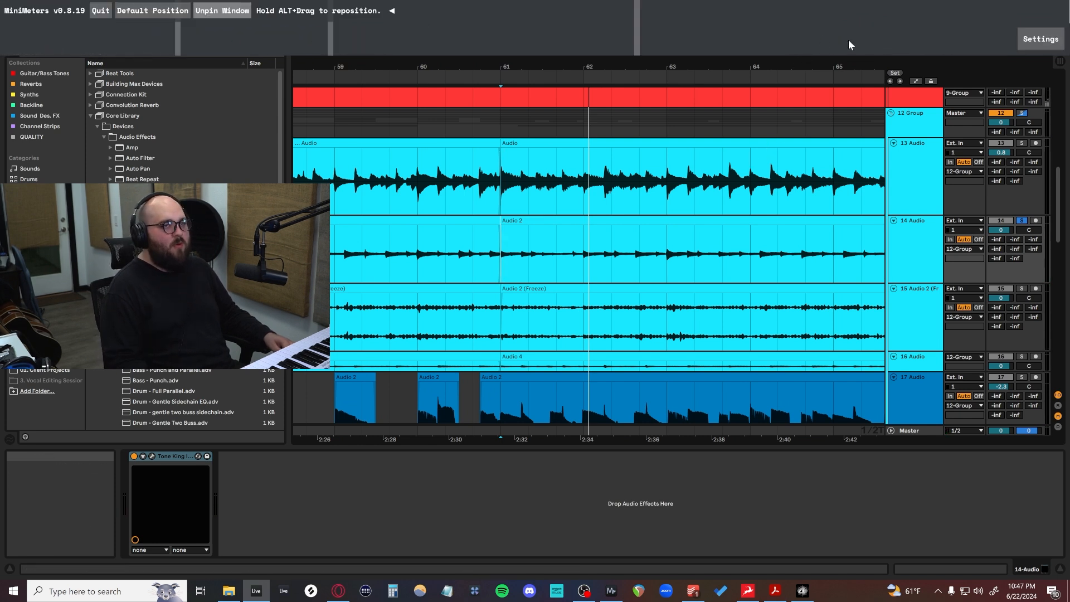
# Step: Examine the Gatelab step pattern on the frozen track 15, close the plugin, and audition the track in solo
pyautogui.press('space')
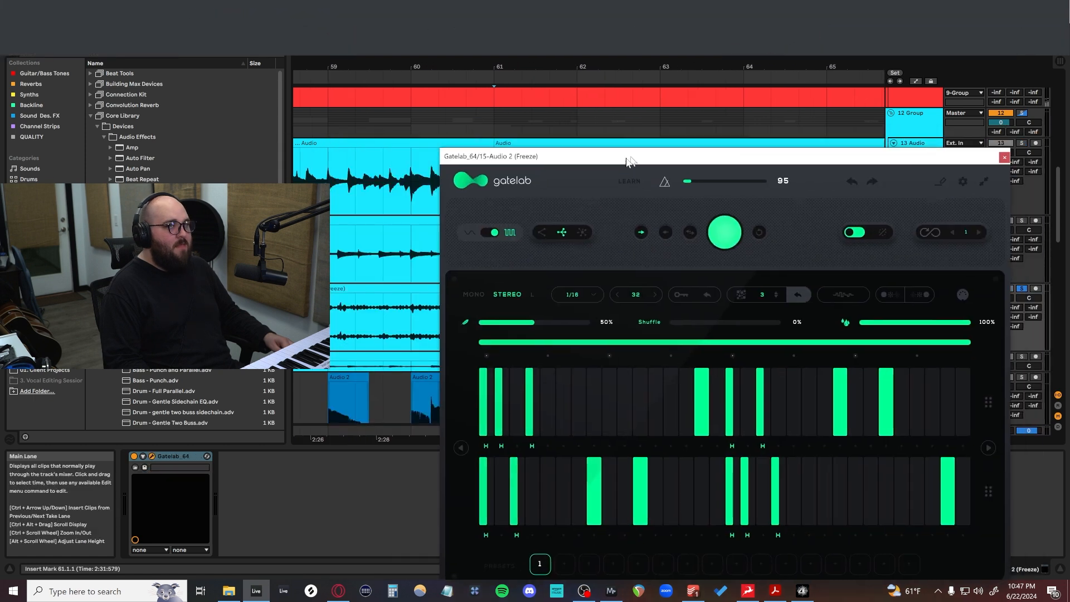
pyautogui.moveTo(628, 162); pyautogui.dragTo(534, 179)
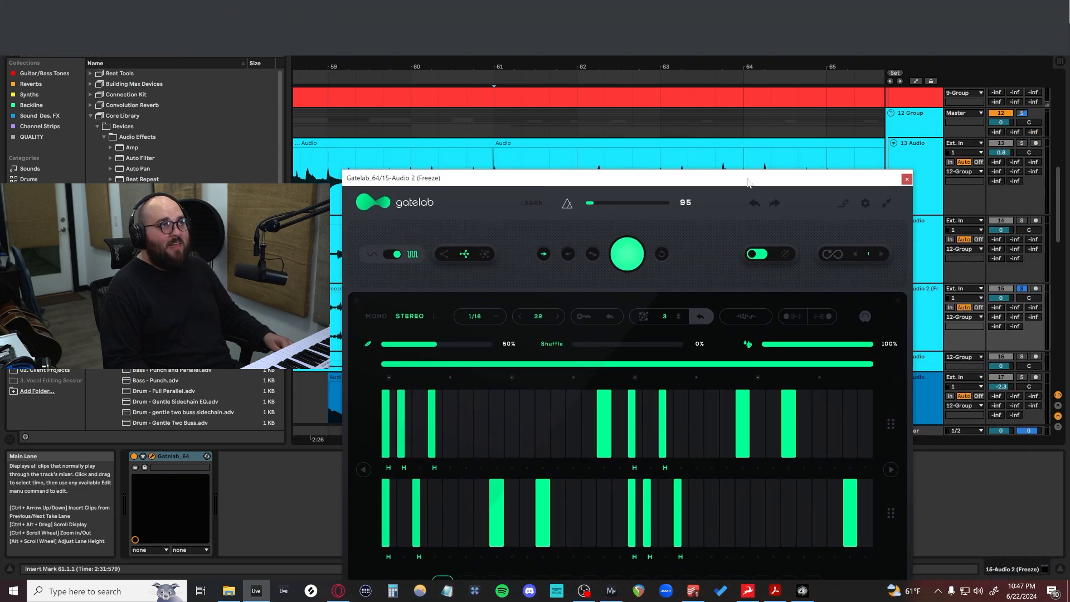
pyautogui.click(905, 179)
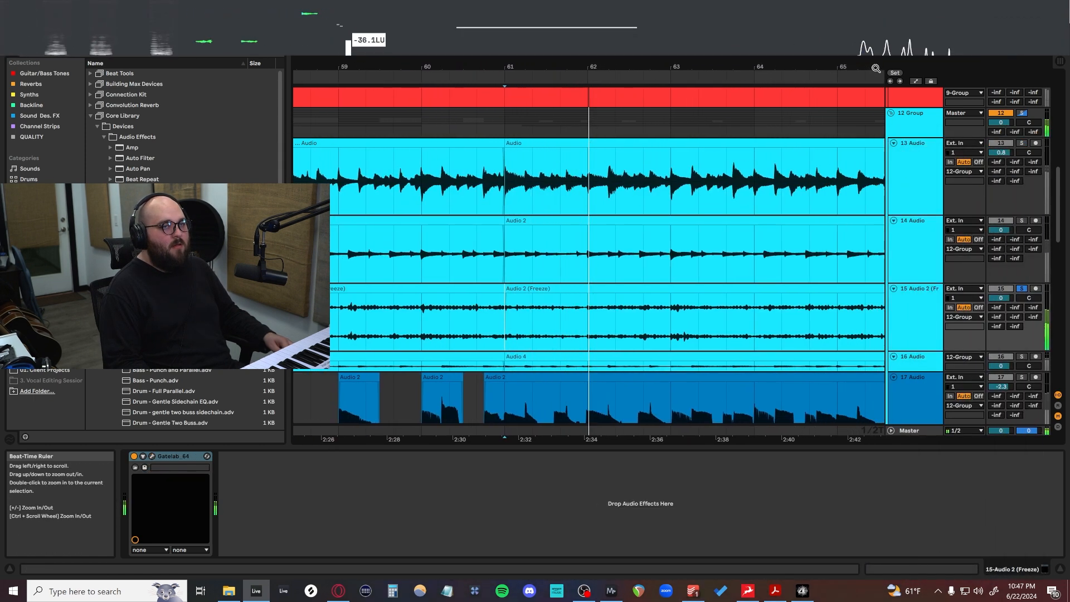
pyautogui.press('space')
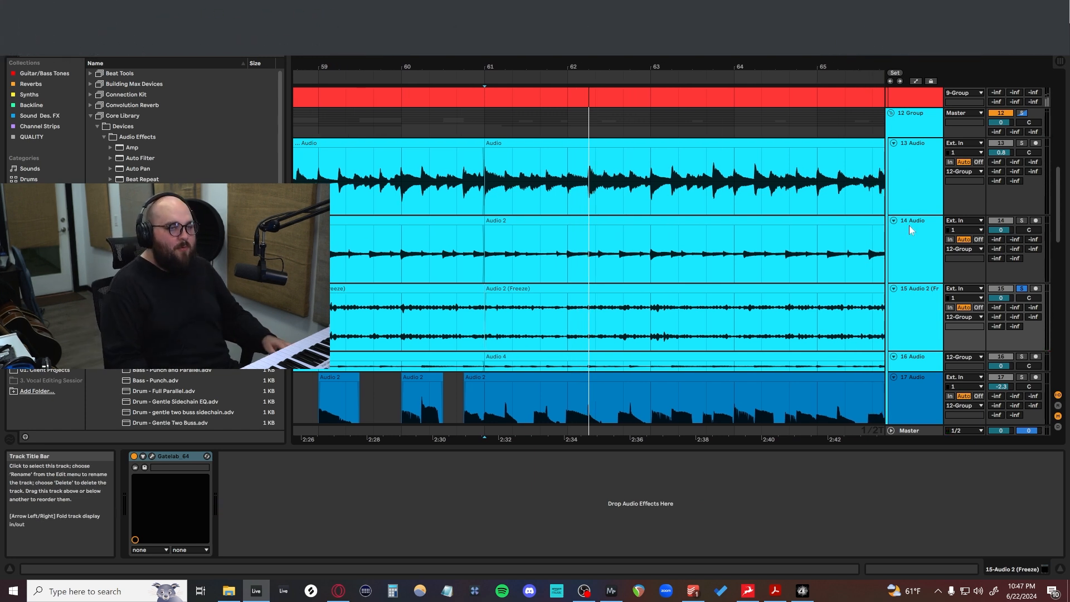
# Step: Solo tracks 13, 14 and 15 together and audition them from bar 61
pyautogui.click(485, 193)
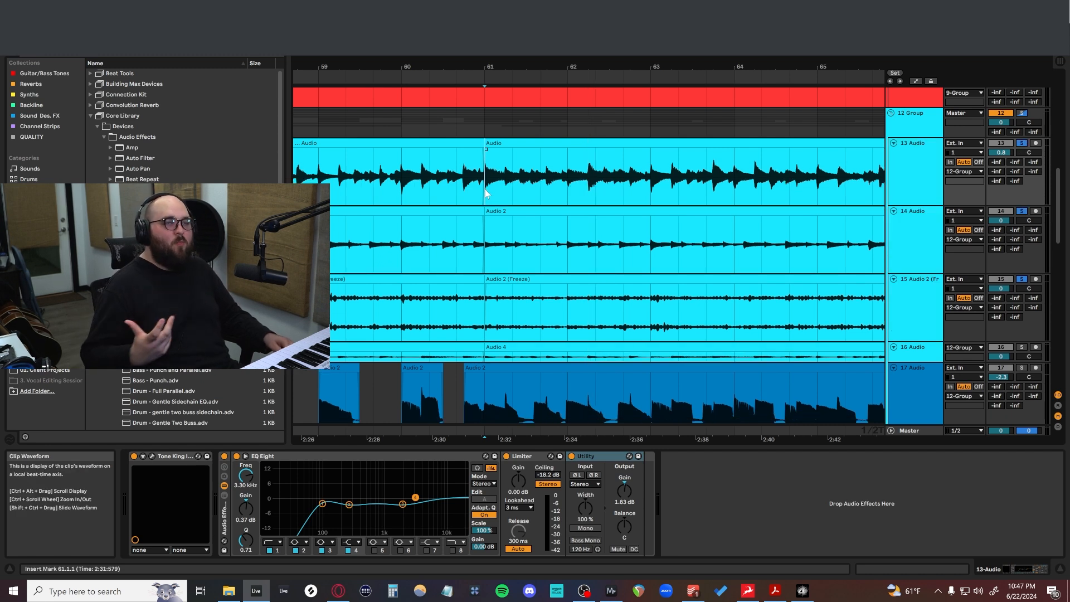
pyautogui.press('space')
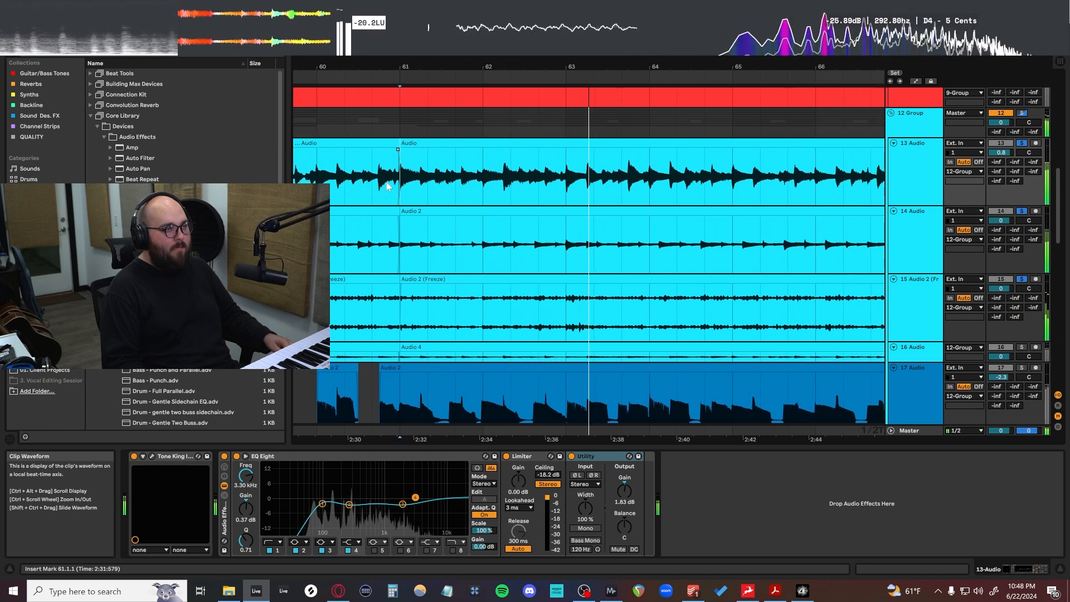
pyautogui.press('space')
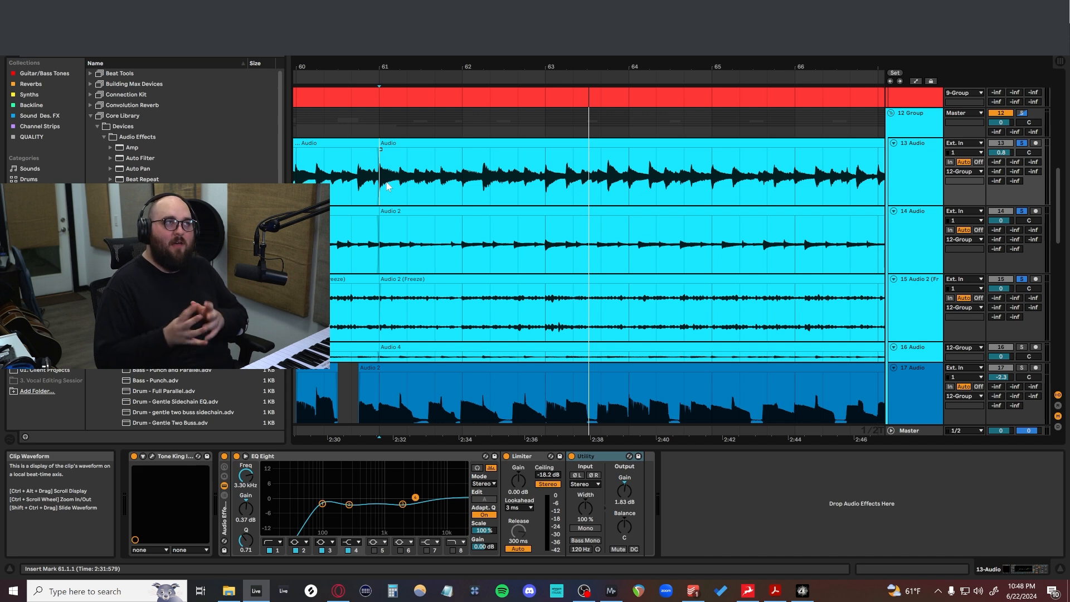
# Step: Switch the solo to track 17 and audition its part from bar 61
pyautogui.scroll(-5, 503, 294)
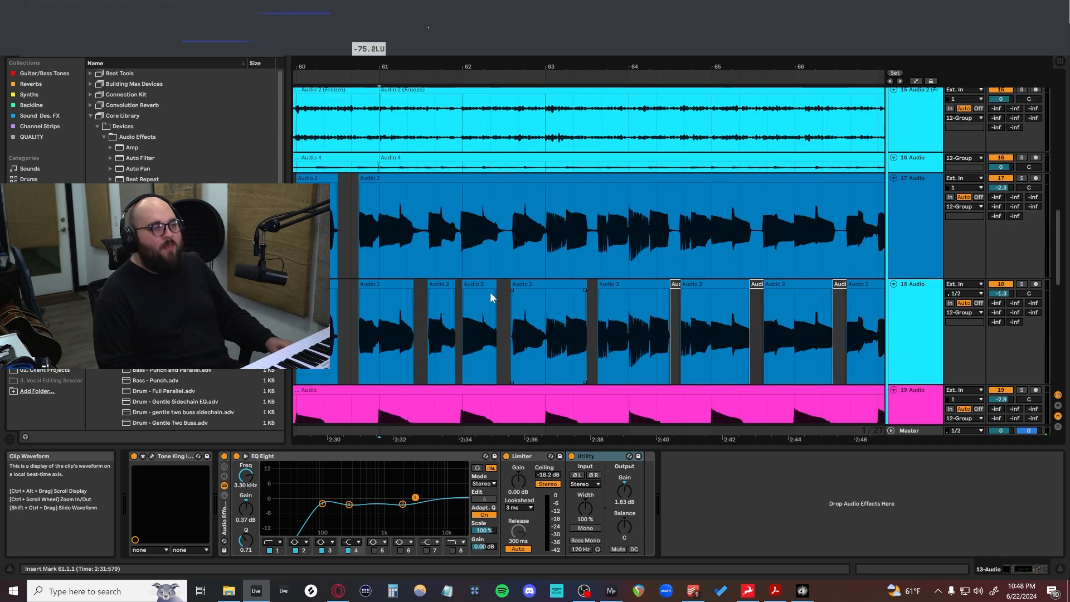
pyautogui.click(359, 240)
pyautogui.click(1021, 178)
pyautogui.press('space')
pyautogui.scroll(1, 637, 250)
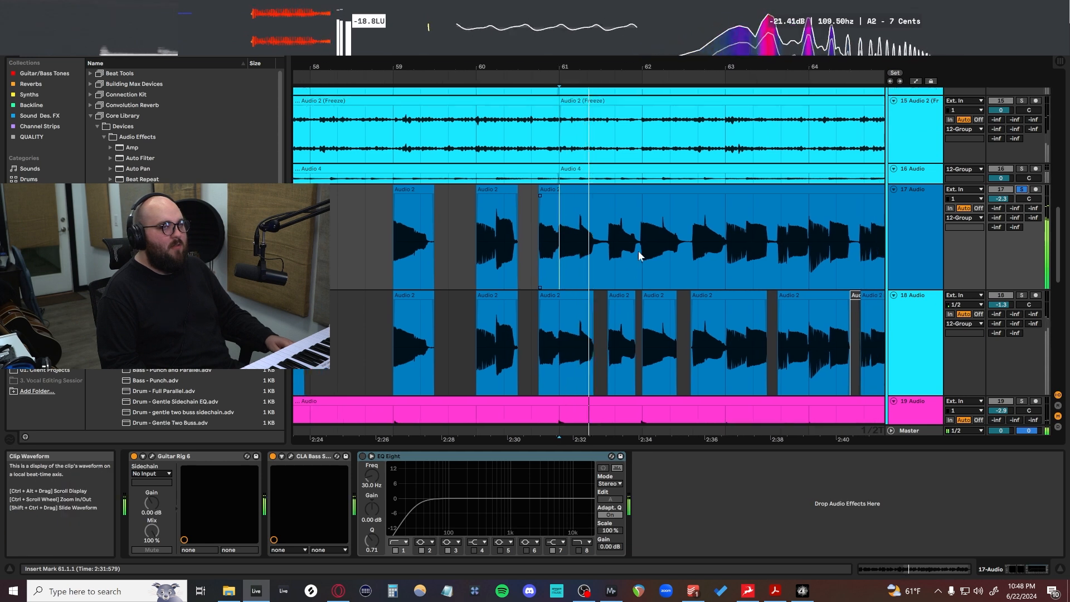
pyautogui.press('space')
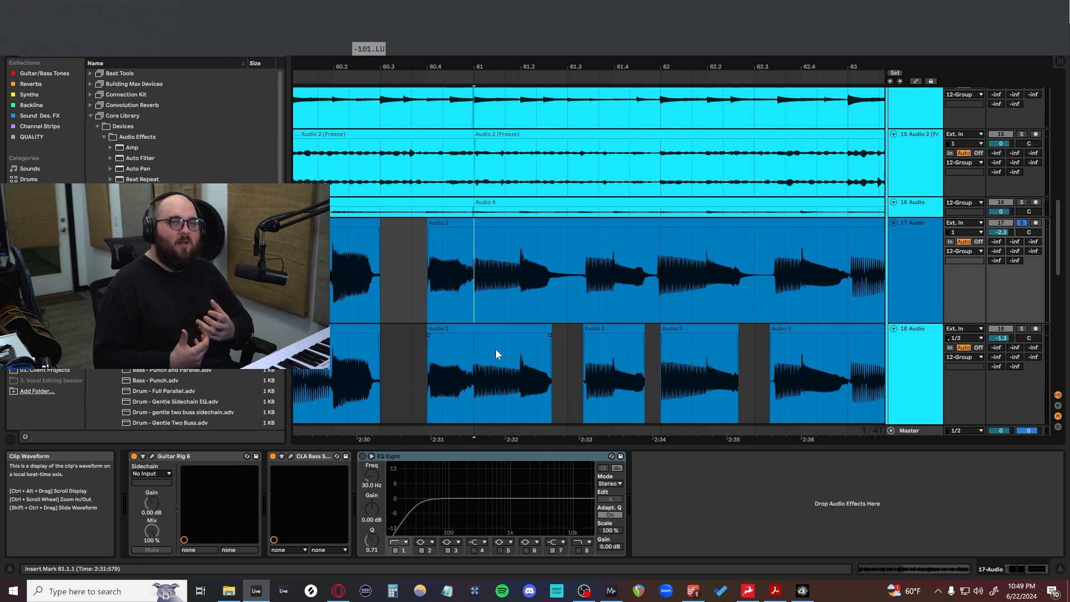
# Step: Enlarge track 17's lane and compare its waveform with the clips on track 18 over bars 61 to 66
pyautogui.hscroll(3, 496, 349)
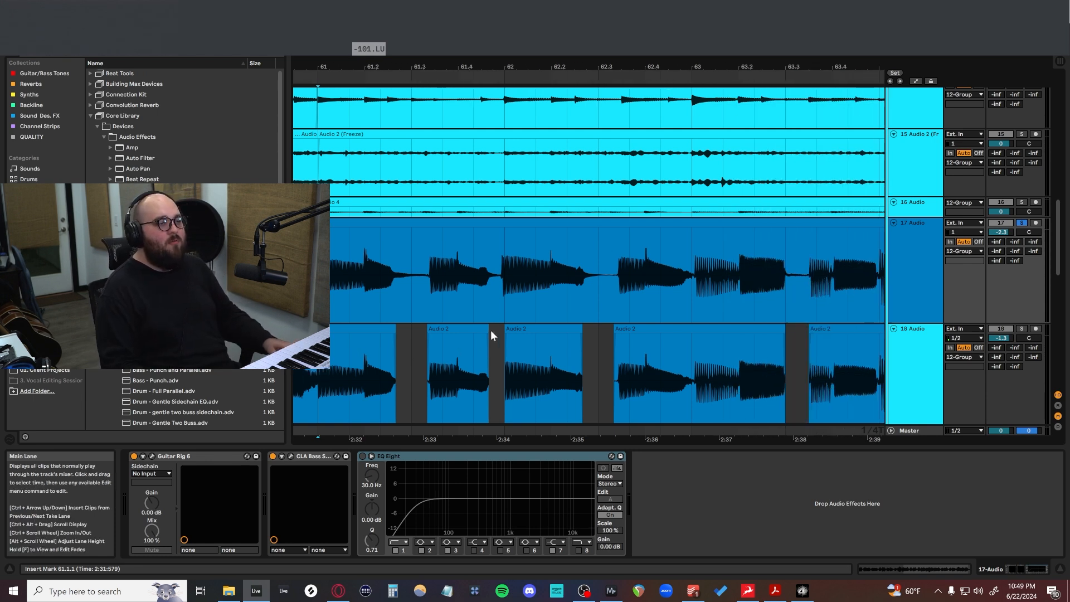
pyautogui.scroll(3, 487, 306)
pyautogui.scroll(-5, 487, 307)
pyautogui.moveTo(460, 329); pyautogui.dragTo(608, 323)
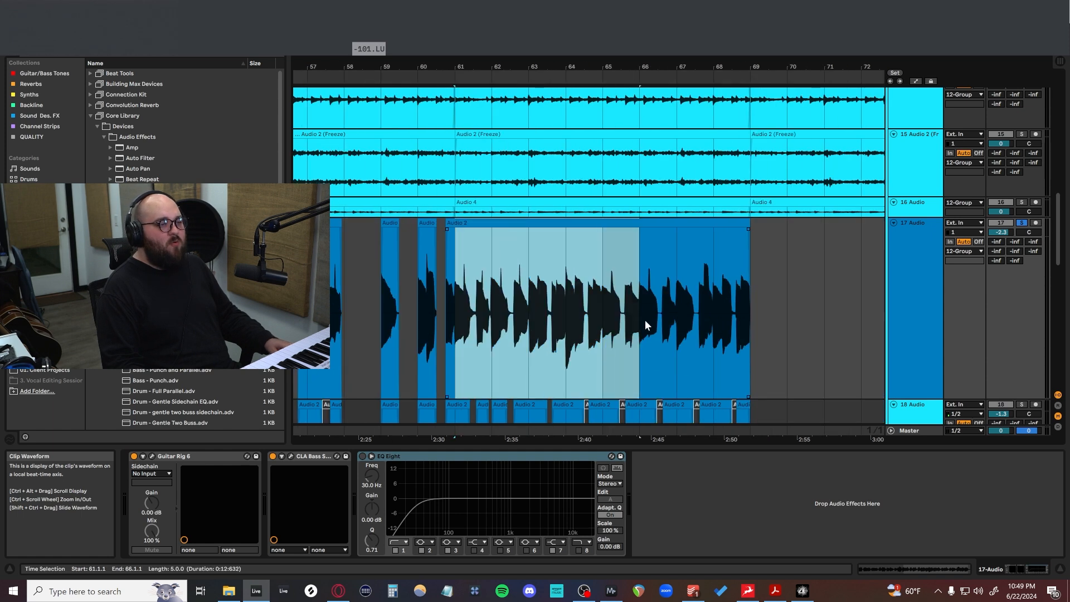
pyautogui.scroll(3, 541, 329)
pyautogui.scroll(-2, 541, 333)
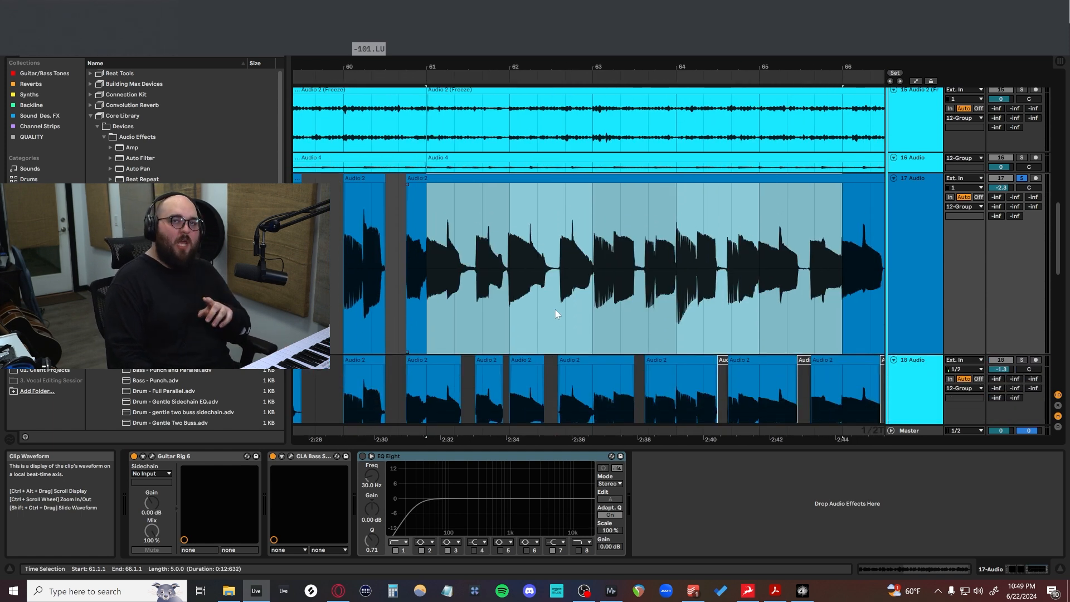
pyautogui.scroll(-2, 559, 299)
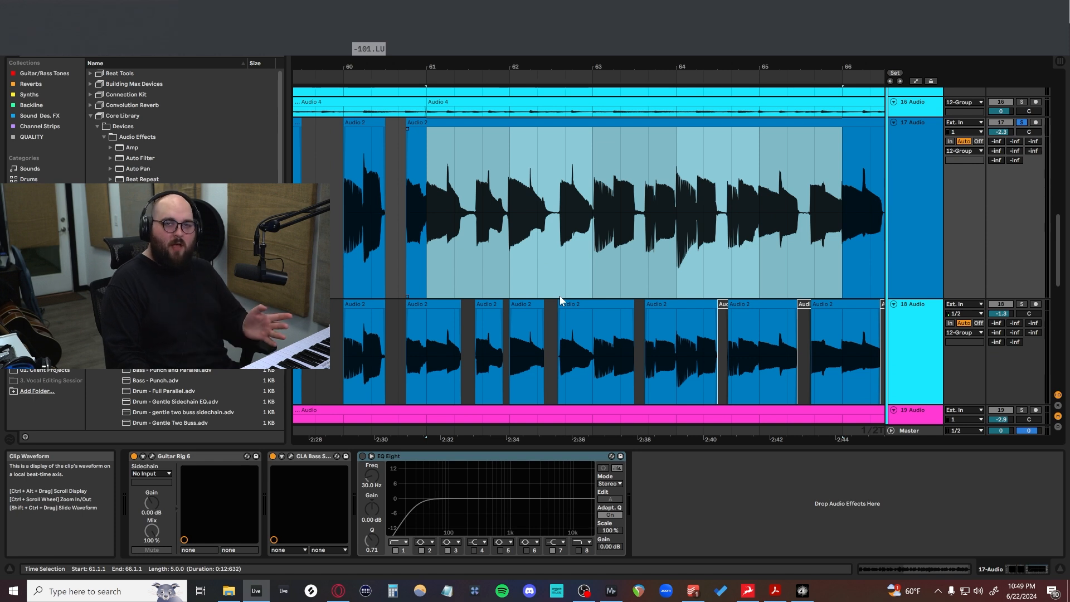
pyautogui.moveTo(409, 352); pyautogui.dragTo(827, 362)
pyautogui.scroll(1, 672, 376)
pyautogui.click(482, 290)
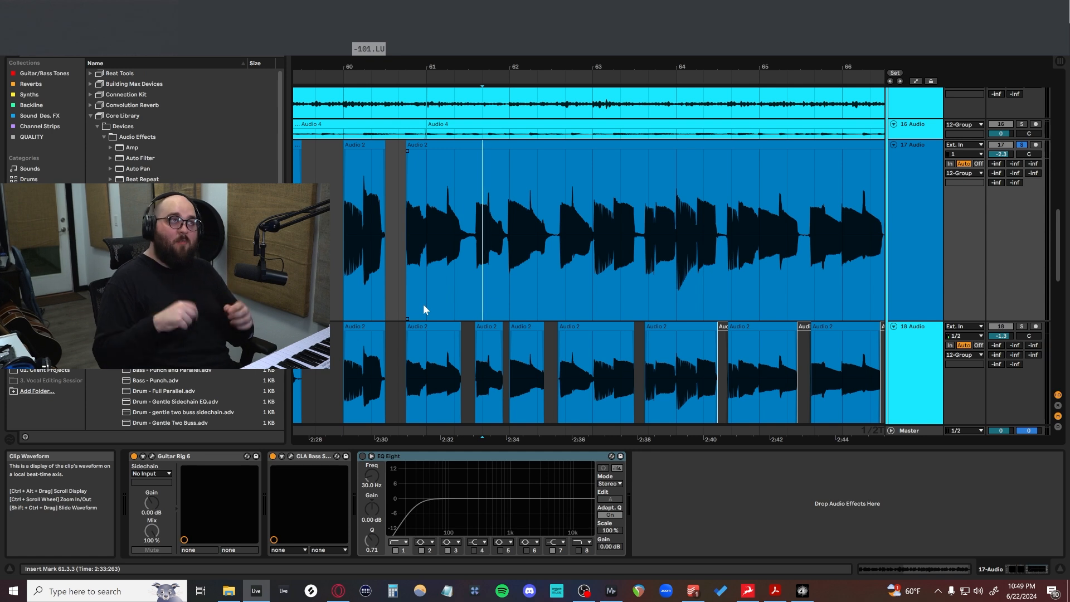
# Step: Enlarge drum track 27's lane and examine the note patterns of the two Butch Vig Drums tracks over bars 61 to 65
pyautogui.scroll(-10, 600, 269)
pyautogui.moveTo(600, 270); pyautogui.dragTo(703, 307)
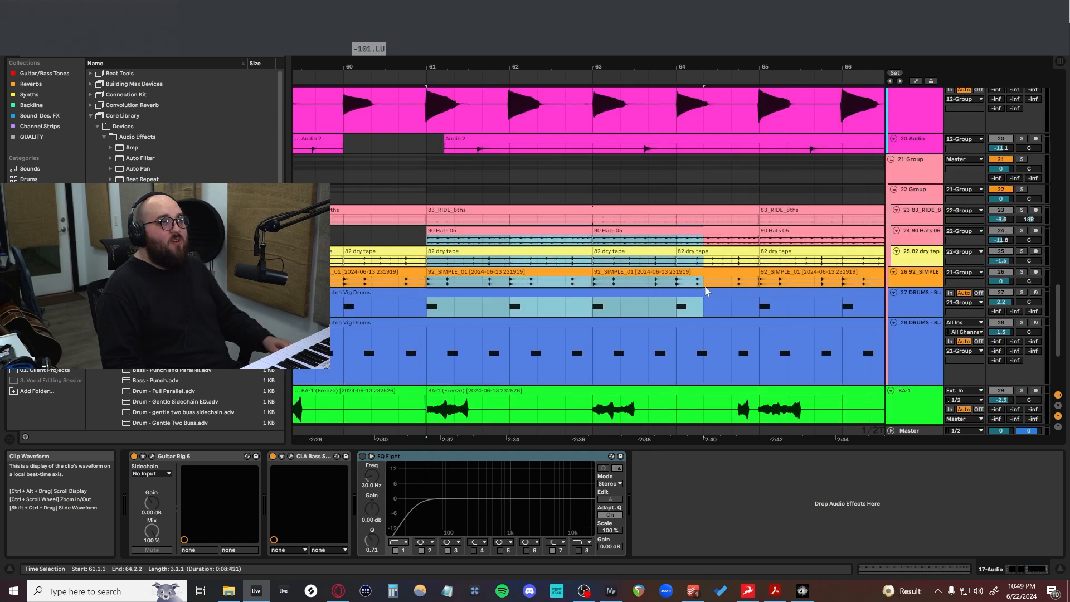
pyautogui.moveTo(430, 310); pyautogui.dragTo(770, 363)
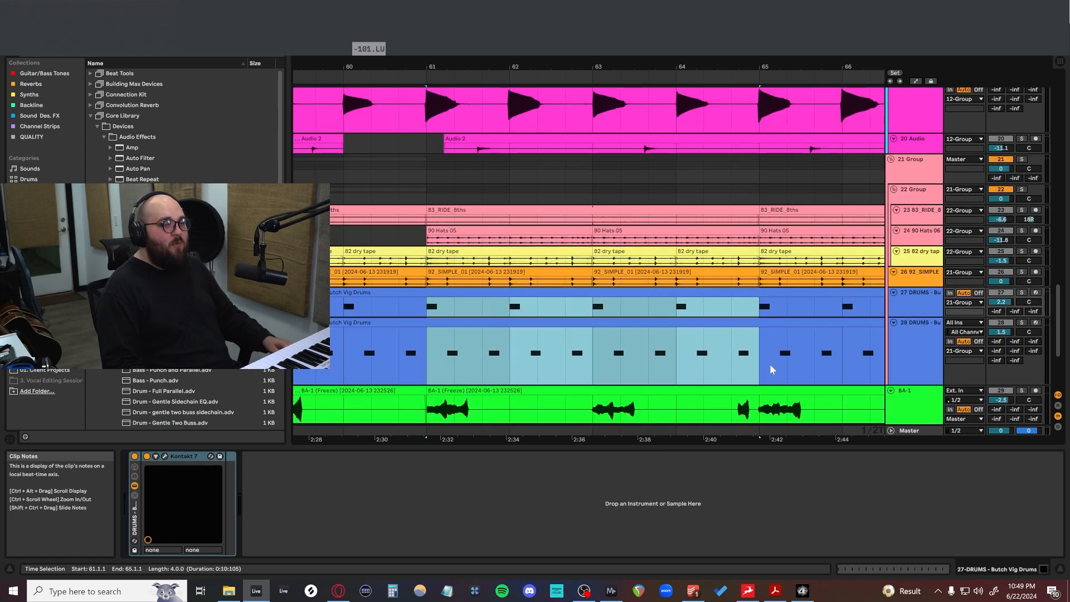
pyautogui.scroll(2, 634, 310)
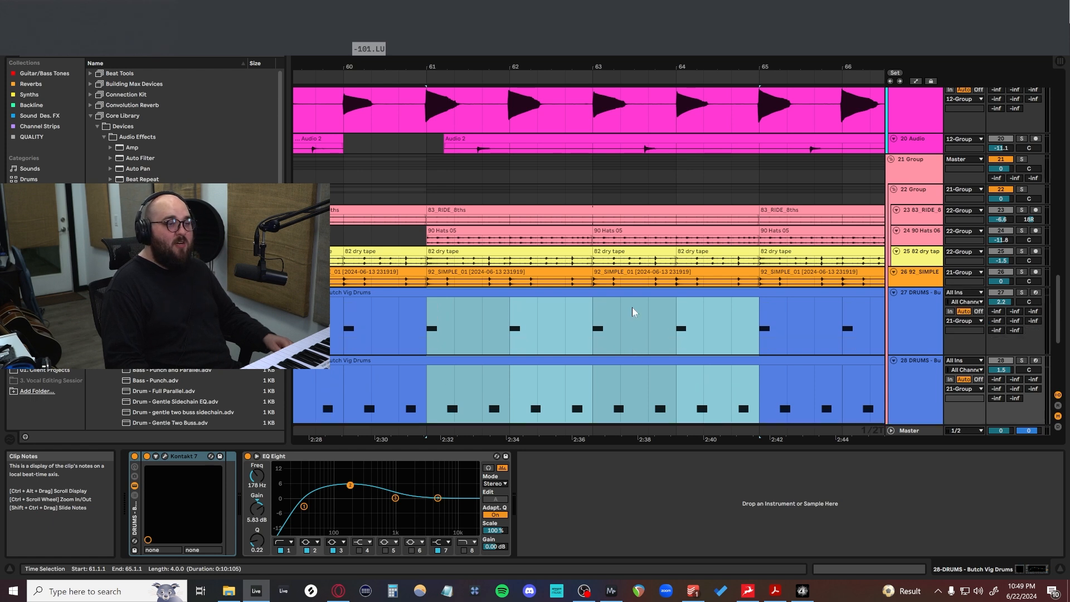
pyautogui.click(597, 328)
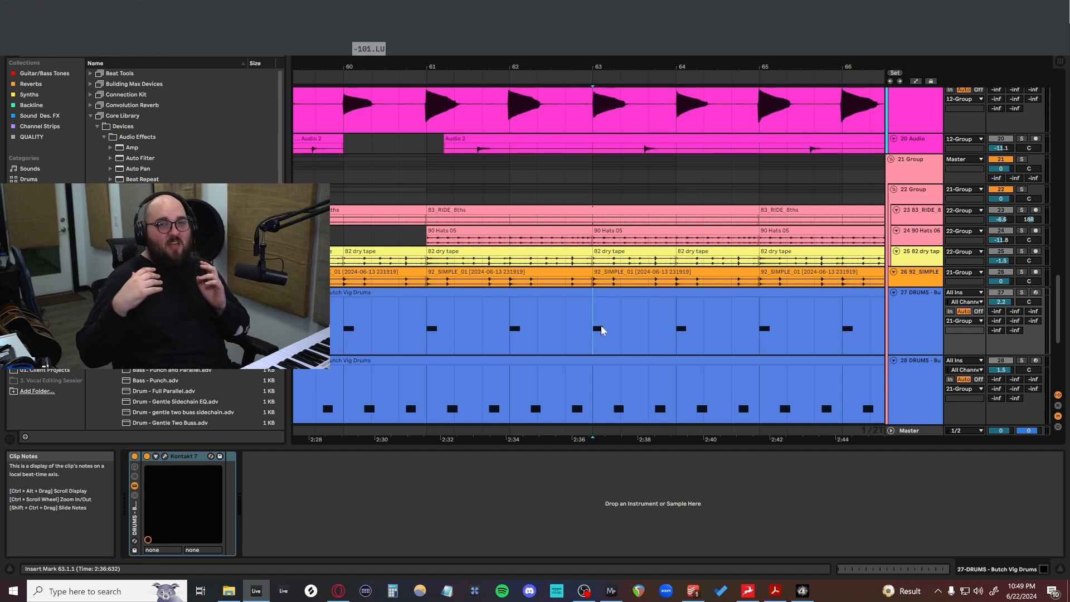
# Step: Replay the soloed tracks 13 to 15 from bar 61 and move the frozen Audio 2 track above track 14
pyautogui.scroll(3, 601, 330)
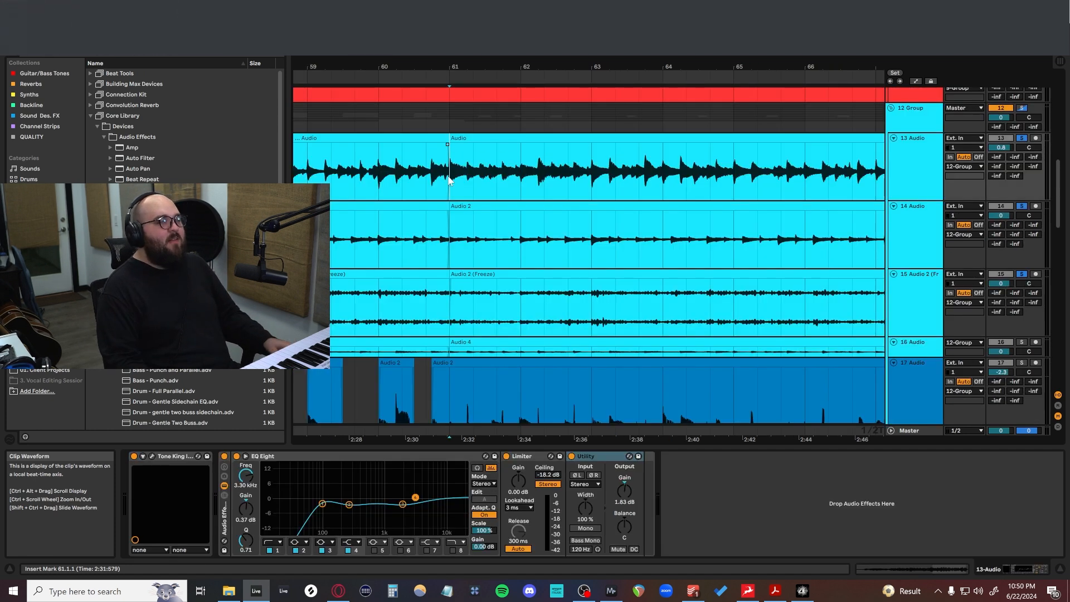
pyautogui.press('space')
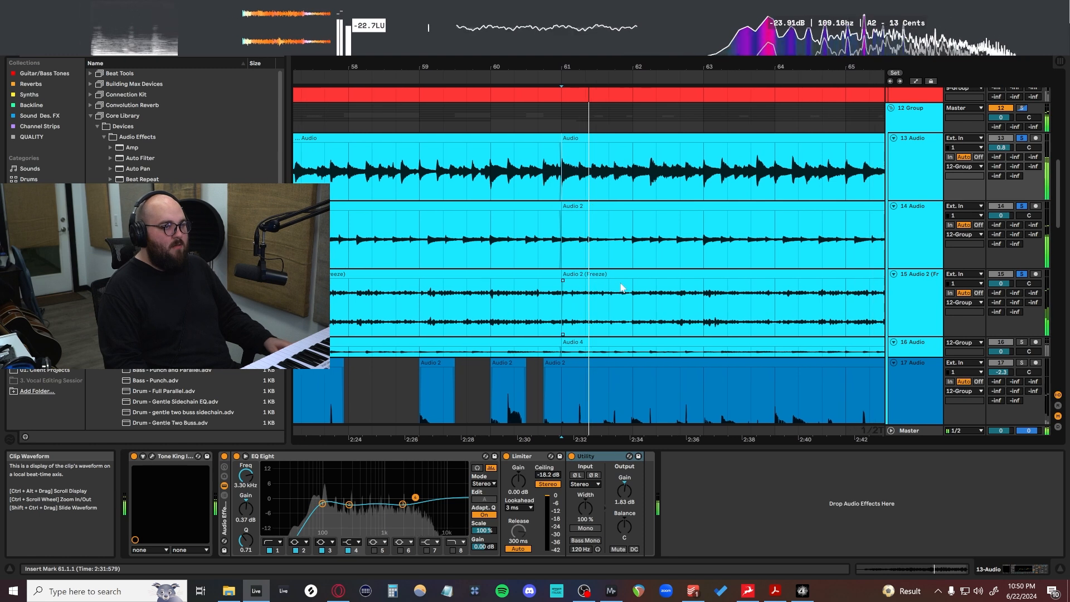
pyautogui.moveTo(914, 295); pyautogui.dragTo(915, 248)
# Step: Solo tracks 13 and 14 together, audition them from bar 61, and clear the solos
pyautogui.click(546, 169)
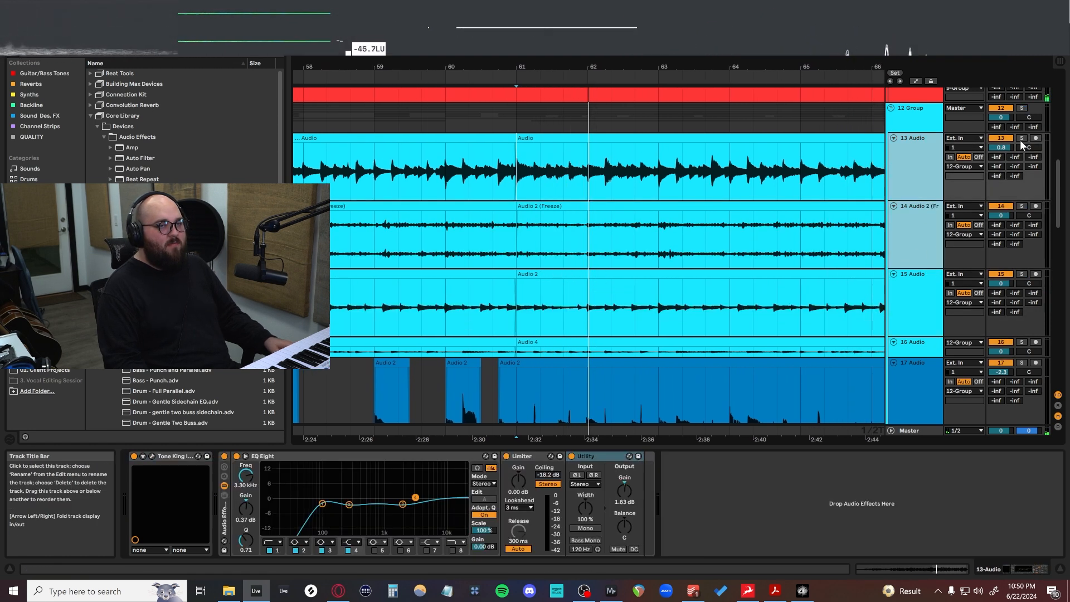
pyautogui.press('space')
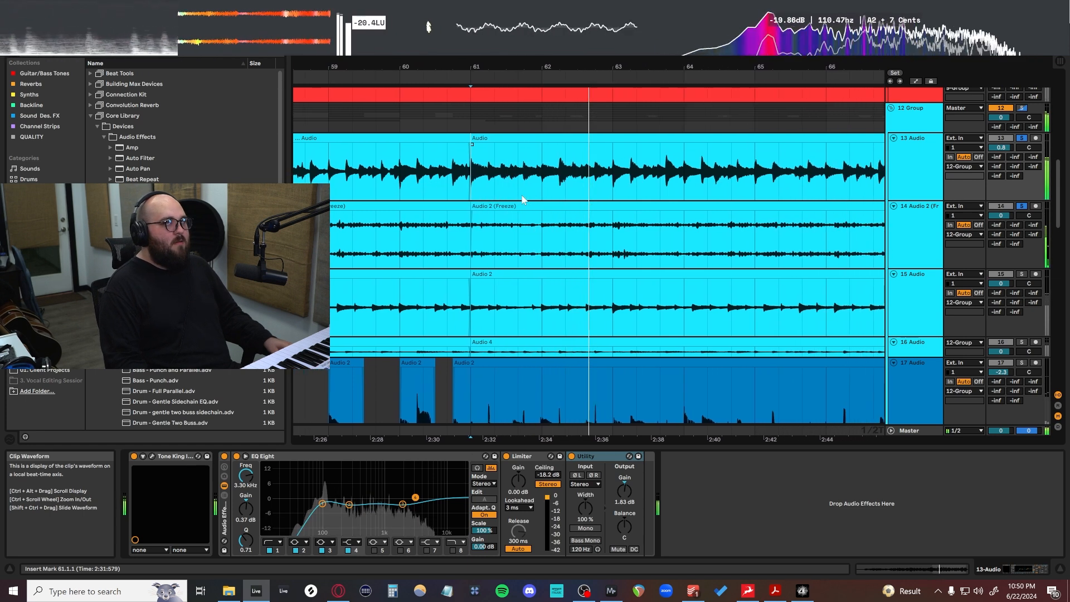
pyautogui.press('space')
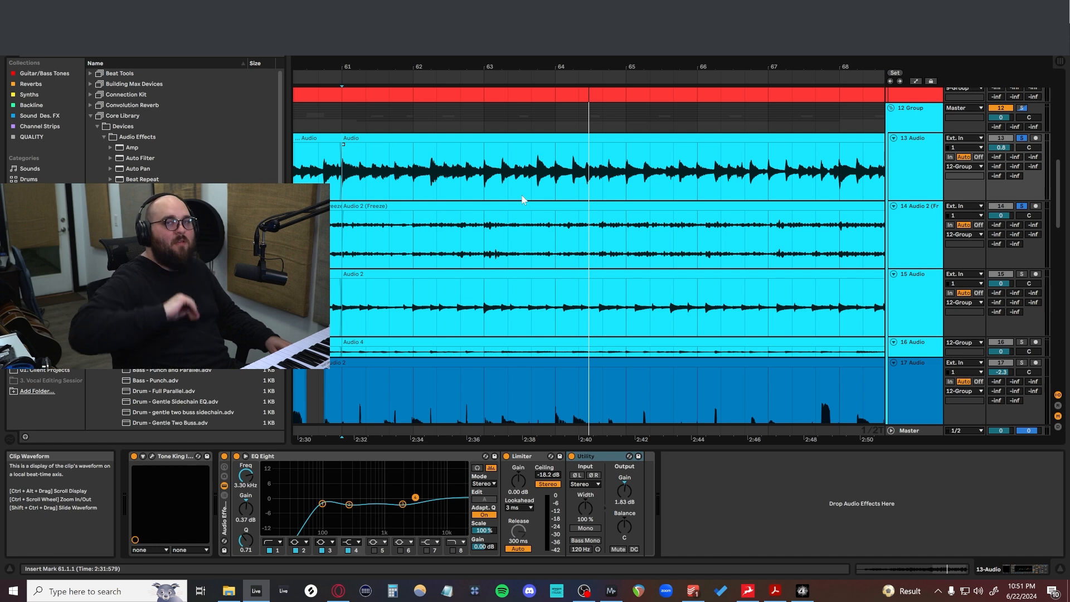
pyautogui.click(1021, 108)
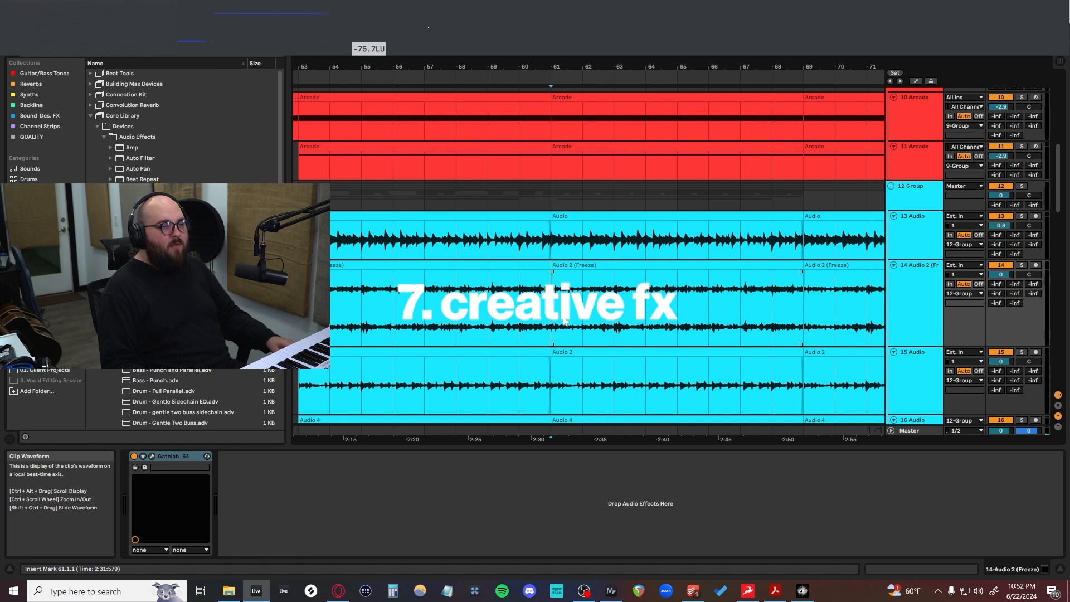
# Step: Solo the frozen track 14, zoom to its clip spanning bars 61 to 69, and play it
pyautogui.click(913, 288)
pyautogui.click(1022, 266)
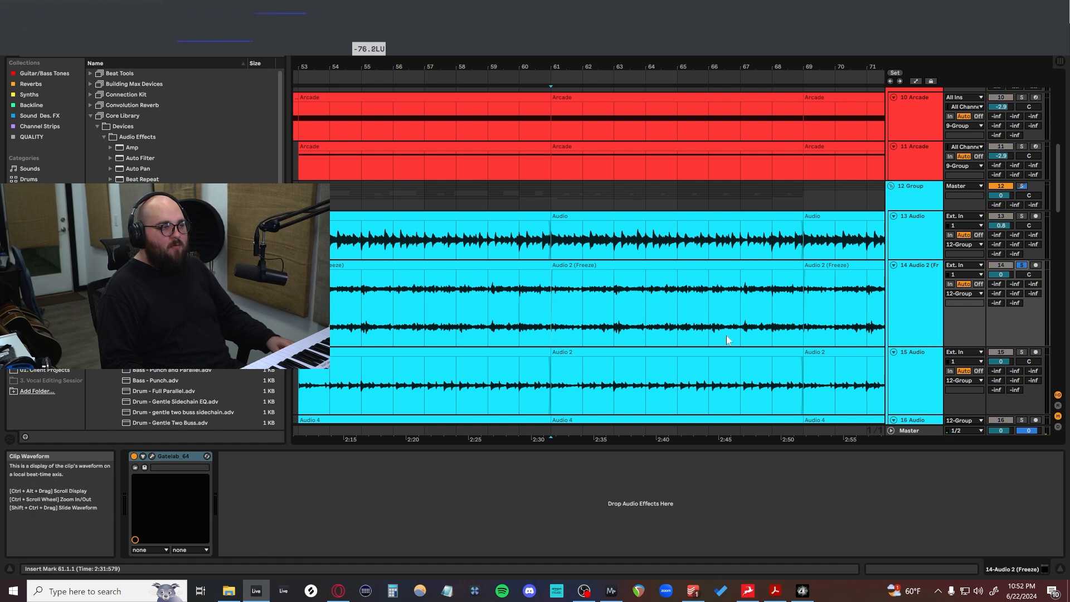
pyautogui.click(555, 307)
pyautogui.press('z')
pyautogui.press('space')
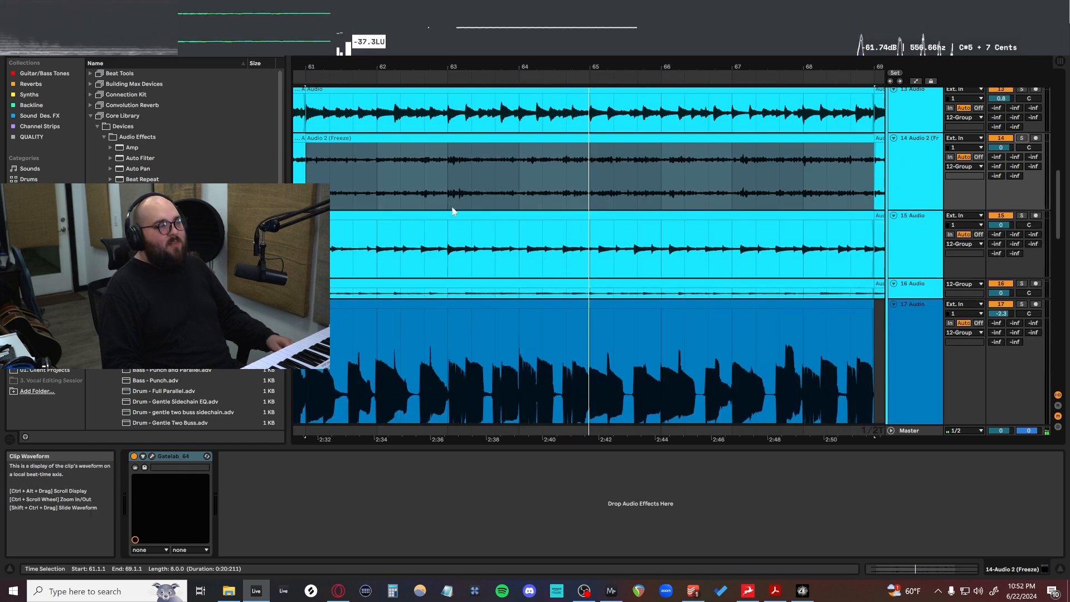
# Step: Enlarge track 15's lane, solo the track, and audition it from bar 61
pyautogui.click(470, 211)
pyautogui.scroll(1, 402, 234)
pyautogui.click(357, 269)
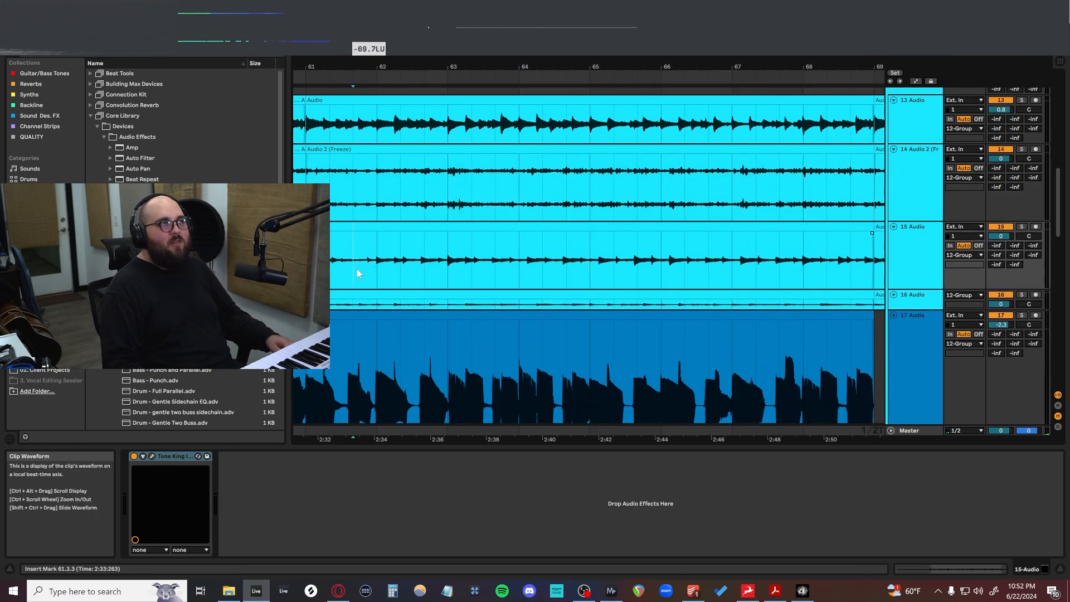
pyautogui.scroll(1, 356, 269)
pyautogui.scroll(5, 366, 290)
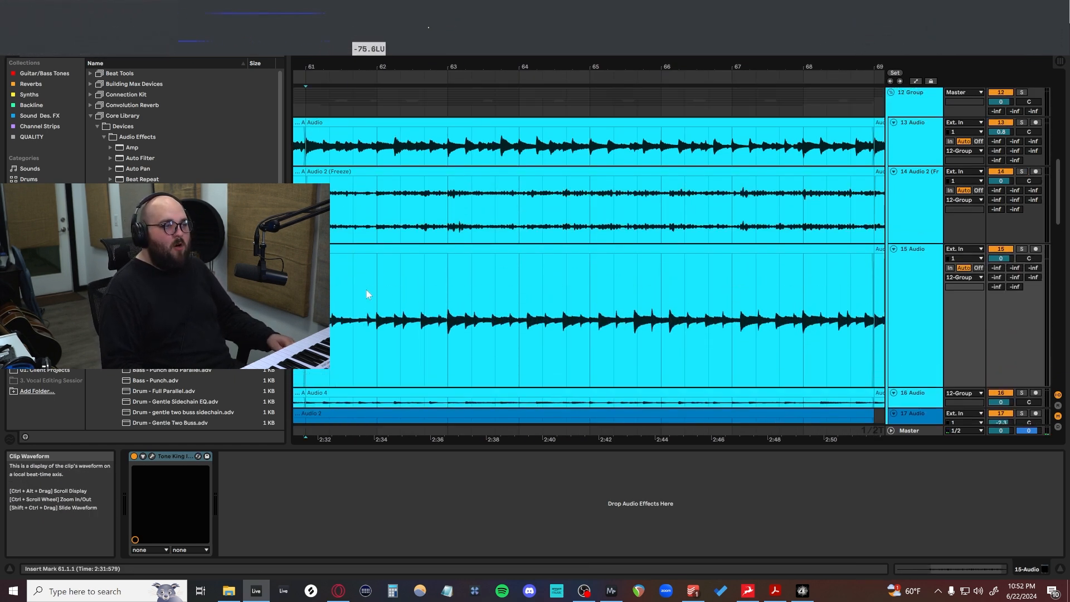
pyautogui.click(1022, 249)
pyautogui.hscroll(-3, 437, 346)
pyautogui.scroll(1, 437, 346)
pyautogui.scroll(-5, 438, 346)
pyautogui.hscroll(1, 443, 341)
pyautogui.press('space')
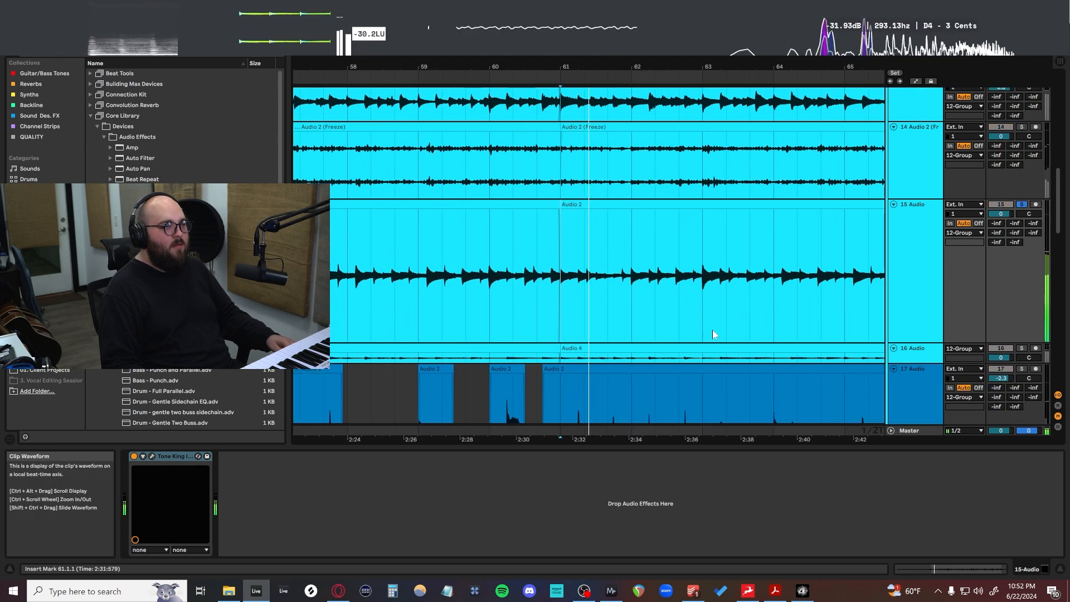
pyautogui.press('space')
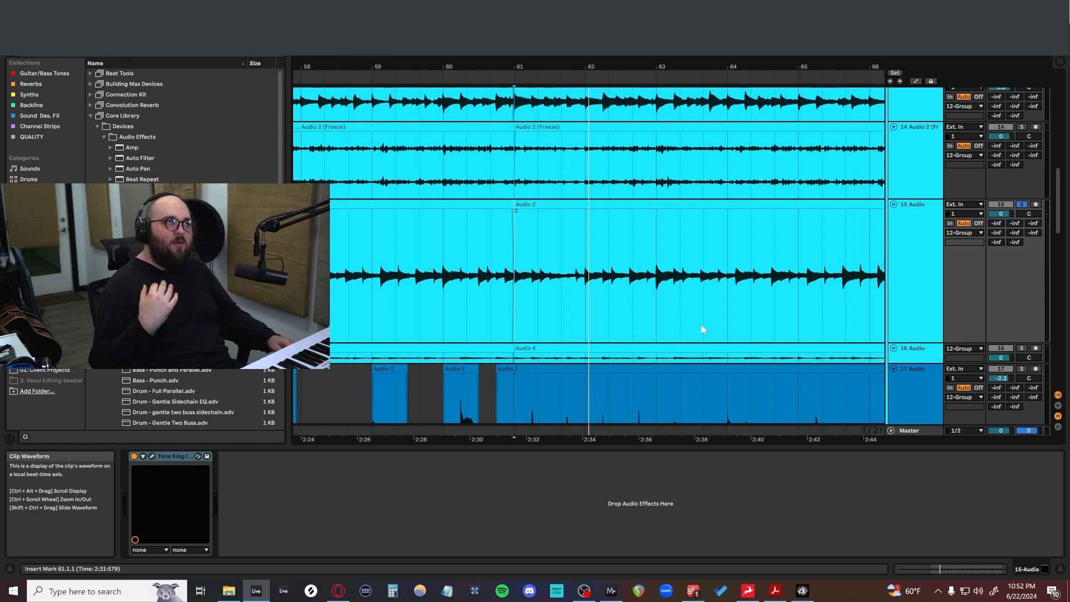
# Step: Inspect the clip settings of the Audio 2 clip at bar 61 on track 15 and return to the device view
pyautogui.click(660, 279)
pyautogui.click(635, 205)
pyautogui.doubleClick(572, 206)
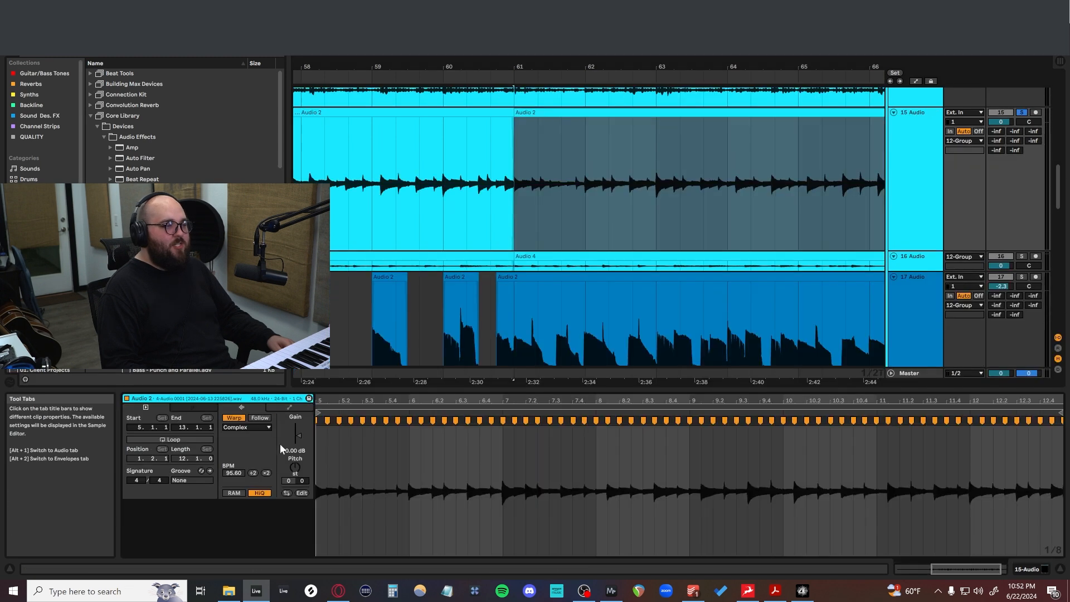
pyautogui.hotkey('shift', 'Tab')
pyautogui.click(519, 228)
# Step: Enlarge the frozen track 14's lane, solo it with Gatelab turned off, and audition it from bar 61
pyautogui.scroll(5, 519, 231)
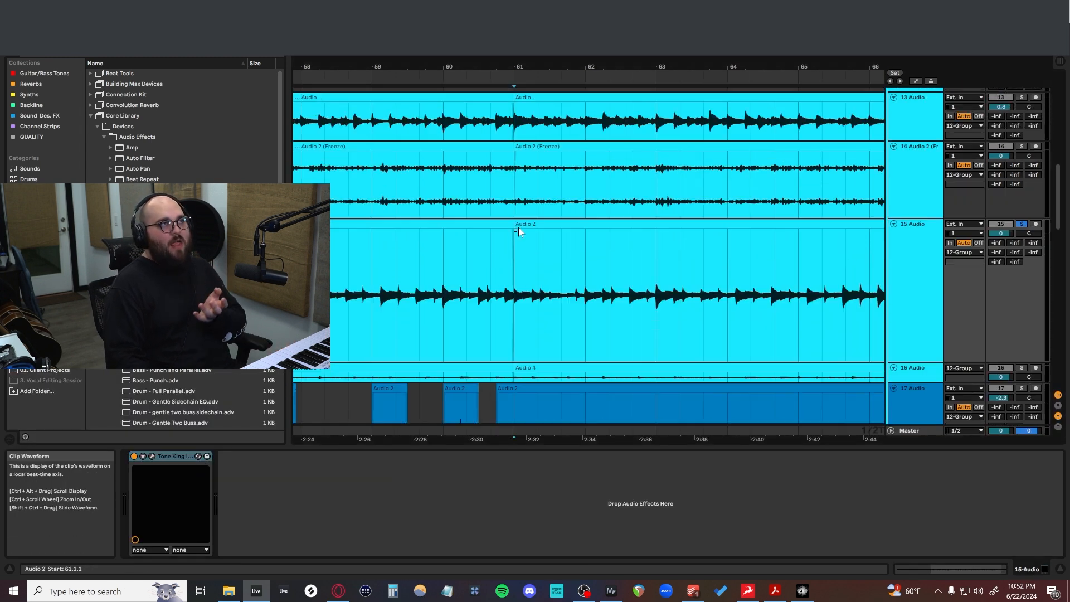
pyautogui.moveTo(920, 274); pyautogui.dragTo(921, 320)
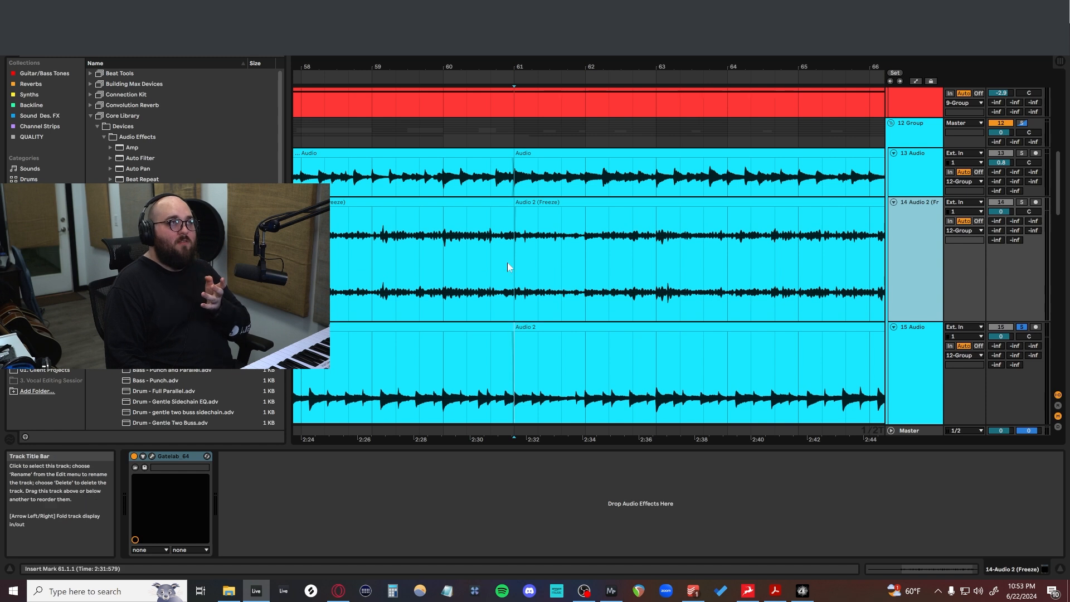
pyautogui.hscroll(-1, 465, 259)
pyautogui.hscroll(2, 464, 259)
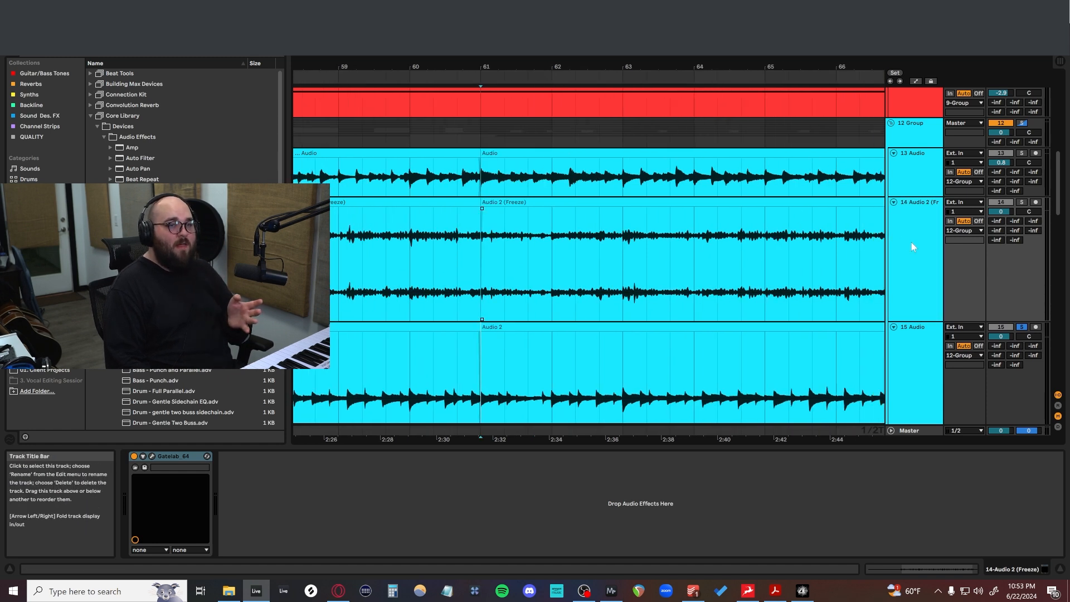
pyautogui.click(1021, 202)
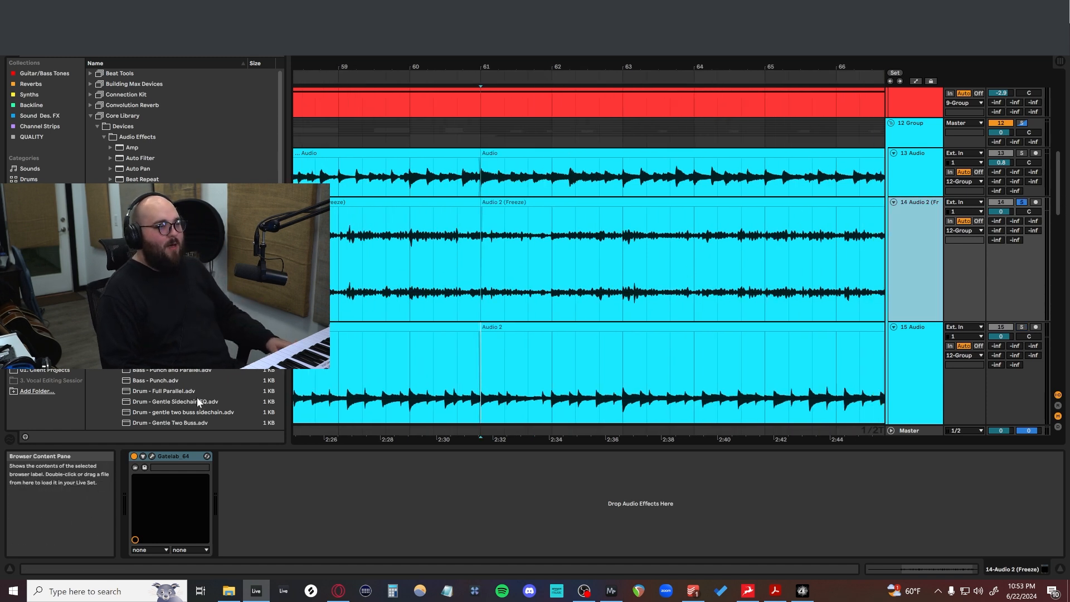
pyautogui.press('space')
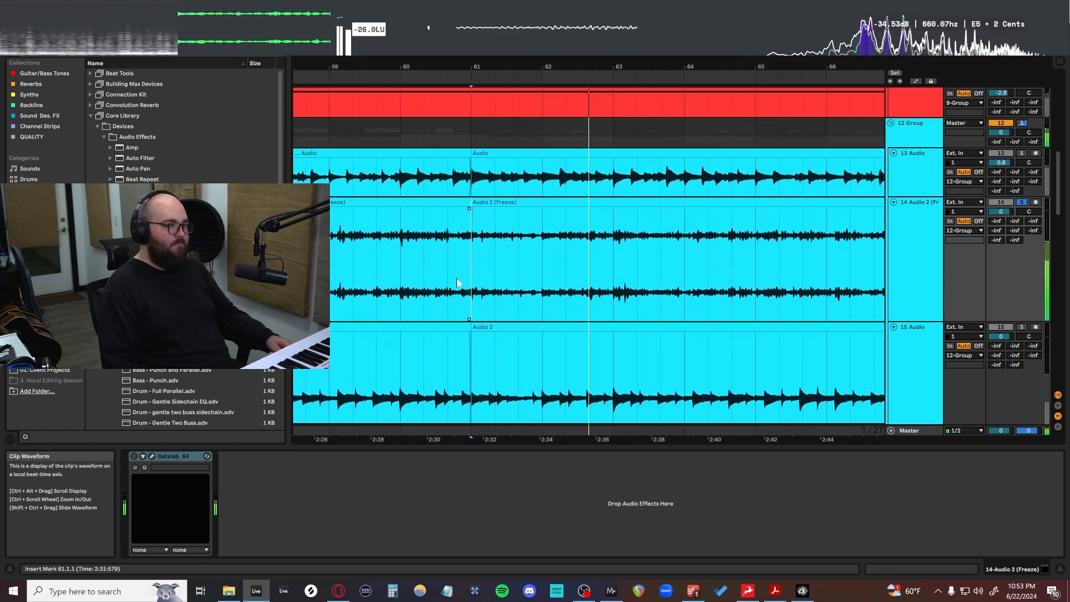
pyautogui.press('space')
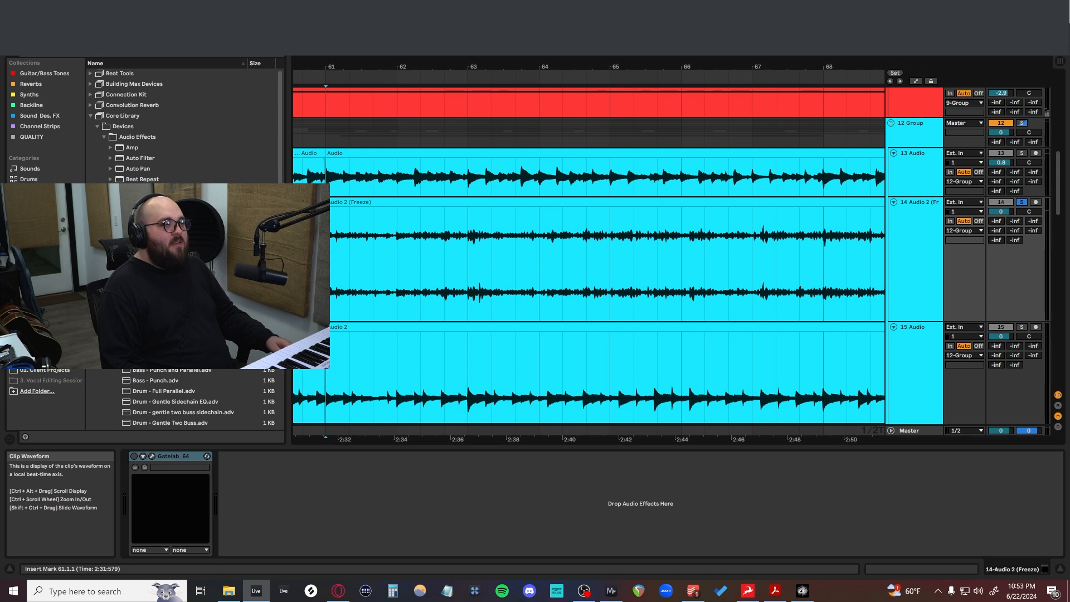
# Step: Turn off the solos on group 12 and track 14 and play the full mix from bar 61
pyautogui.hscroll(-3, 589, 260)
pyautogui.click(1024, 122)
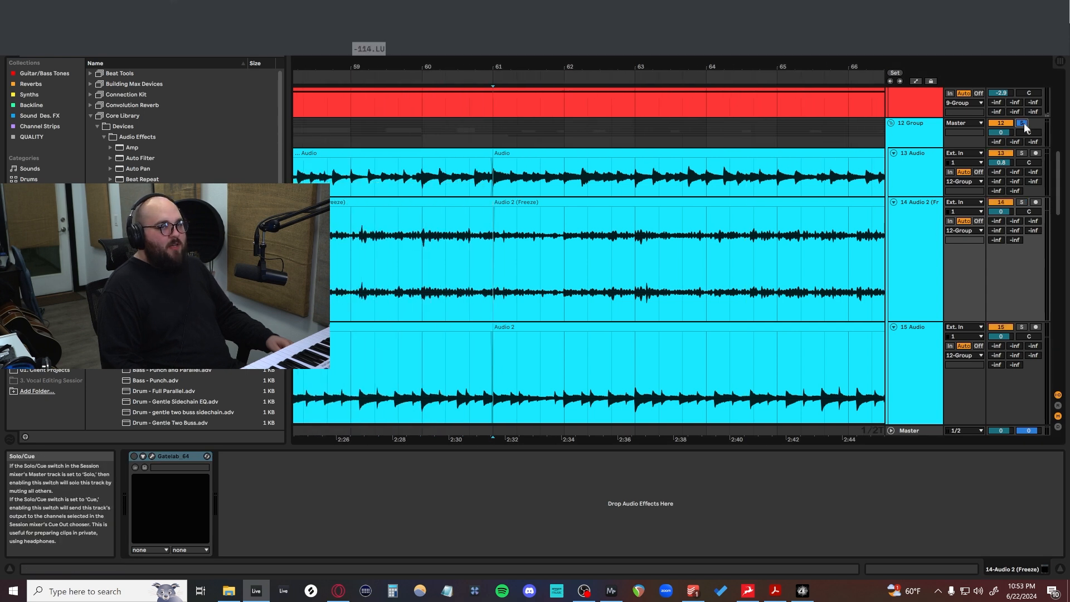
pyautogui.press('space')
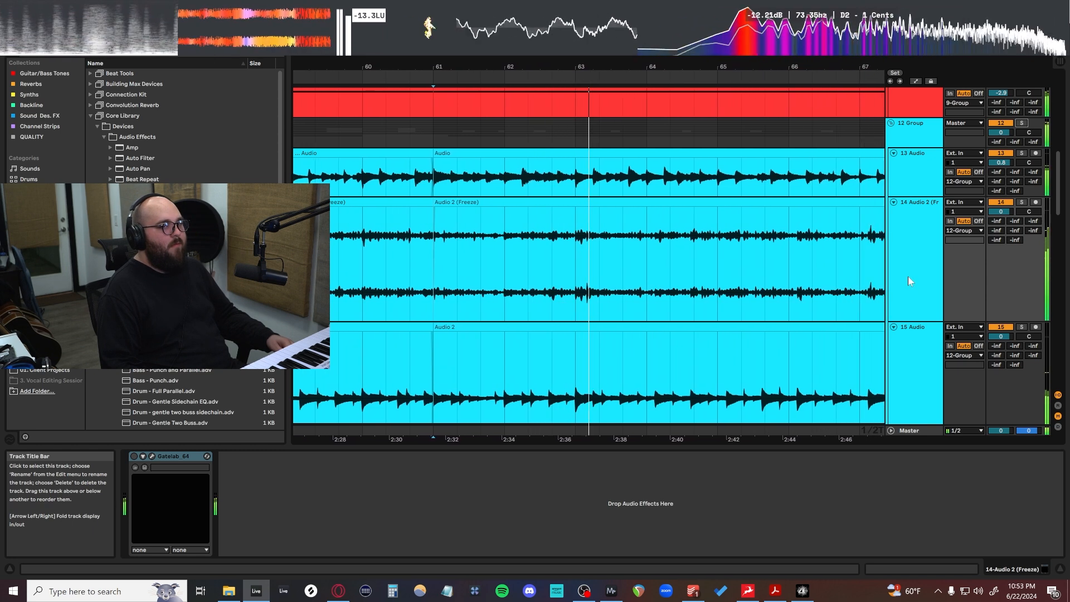
pyautogui.press('space')
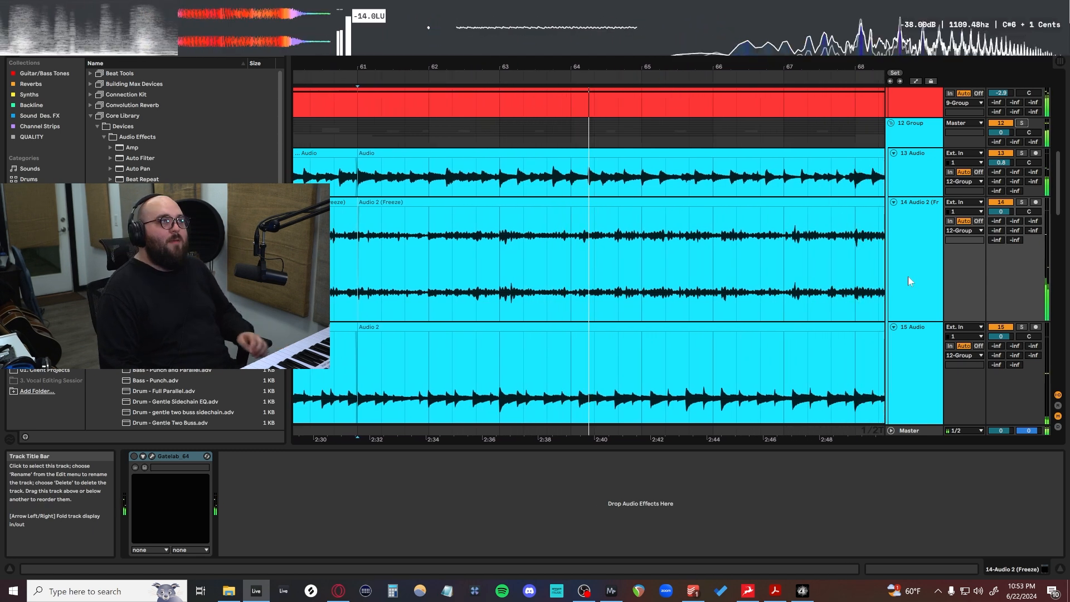
# Step: Open Gatelab on the frozen track 14, turn the effect back on, and audition its gating from bar 61
pyautogui.click(152, 456)
pyautogui.click(135, 456)
pyautogui.moveTo(504, 148); pyautogui.dragTo(566, 109)
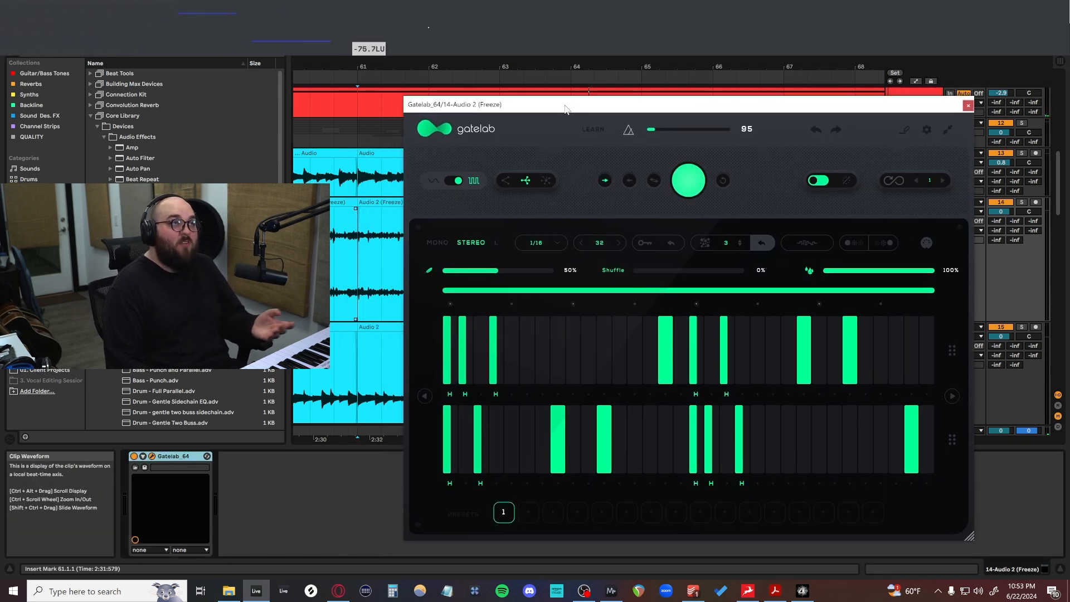
pyautogui.moveTo(792, 104); pyautogui.dragTo(767, 134)
pyautogui.press('space')
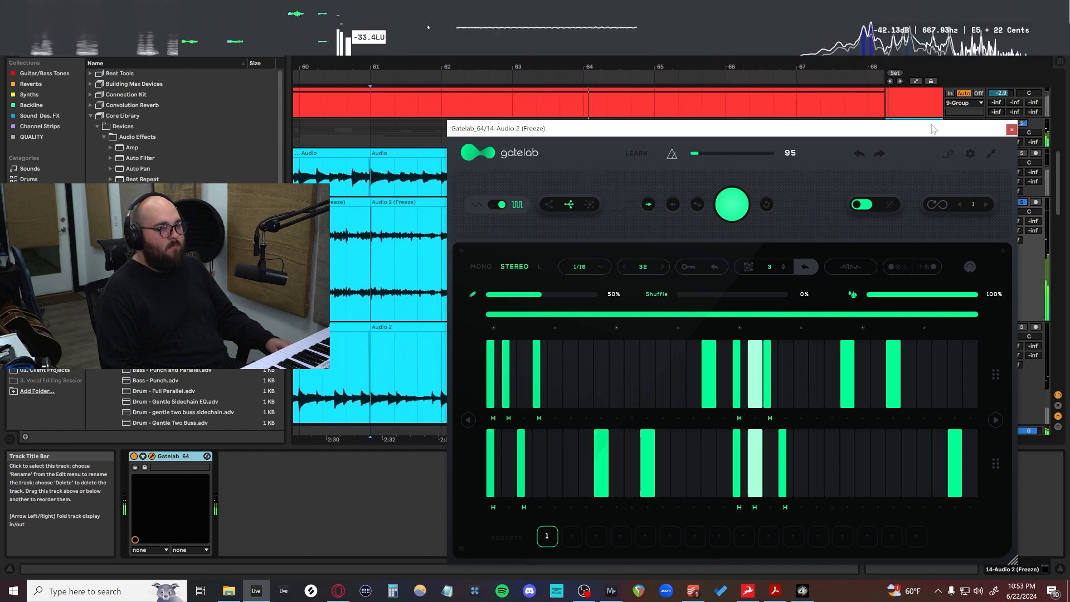
pyautogui.press('space')
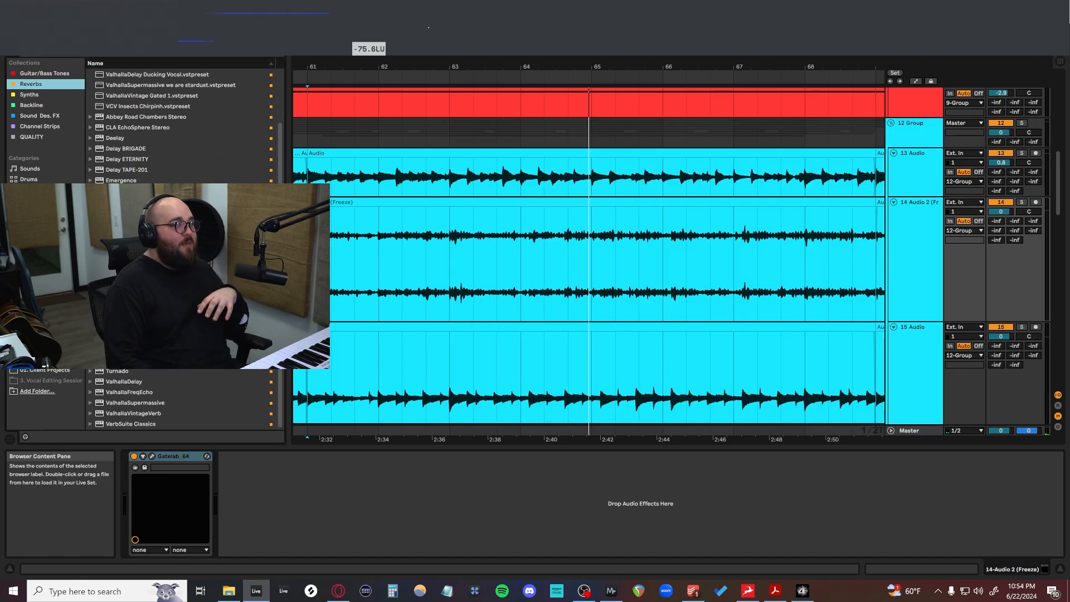
# Step: Look through the effects stored in the Reverbs and Sound Des. FX collections
pyautogui.scroll(3, 185, 249)
pyautogui.scroll(-2, 186, 248)
pyautogui.scroll(2, 185, 248)
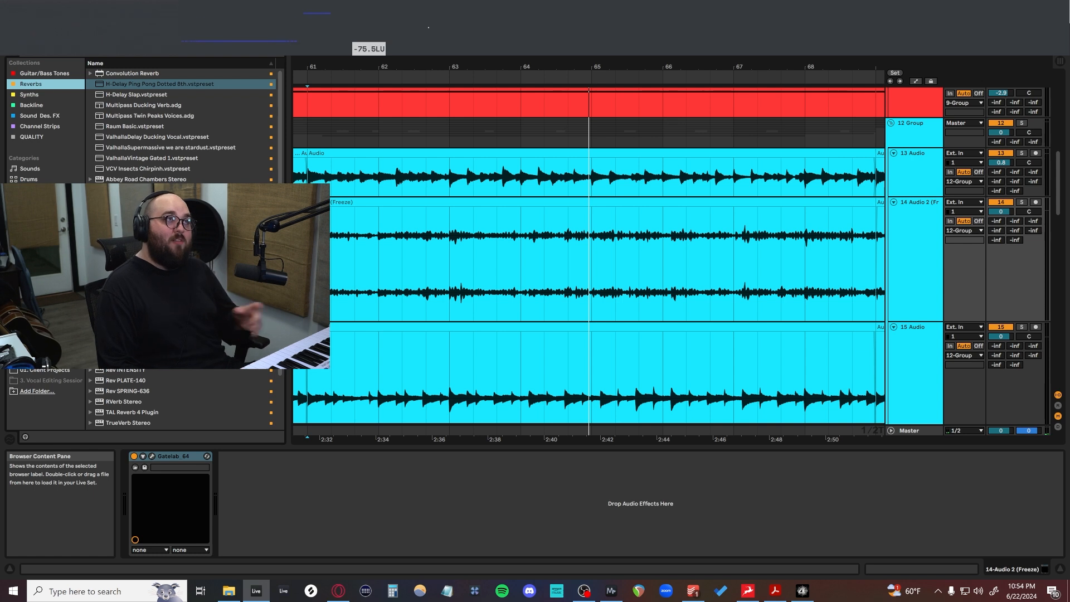
pyautogui.click(41, 116)
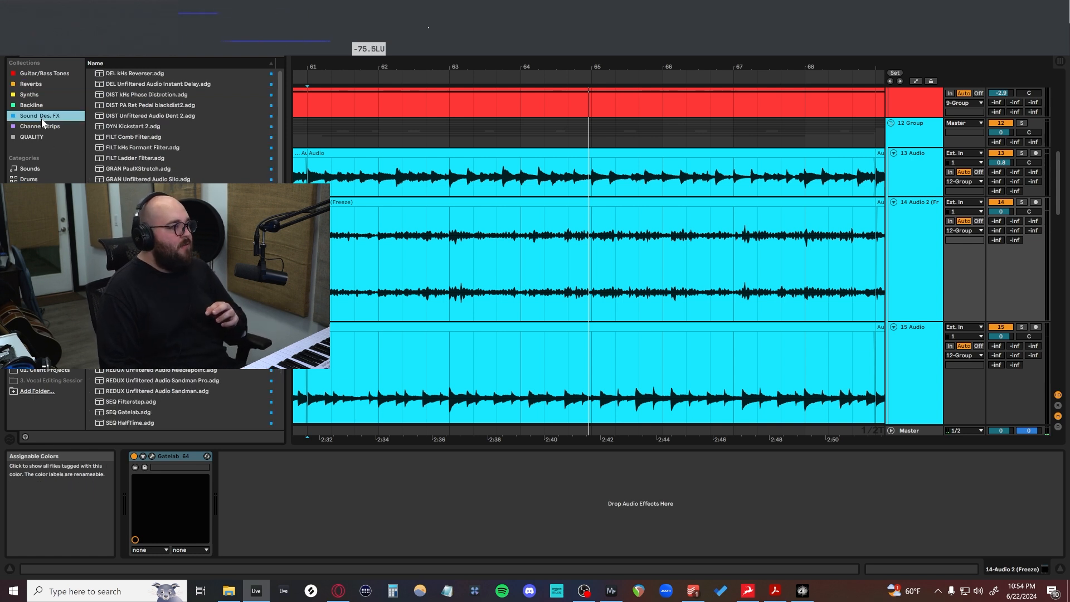
pyautogui.scroll(-10, 208, 182)
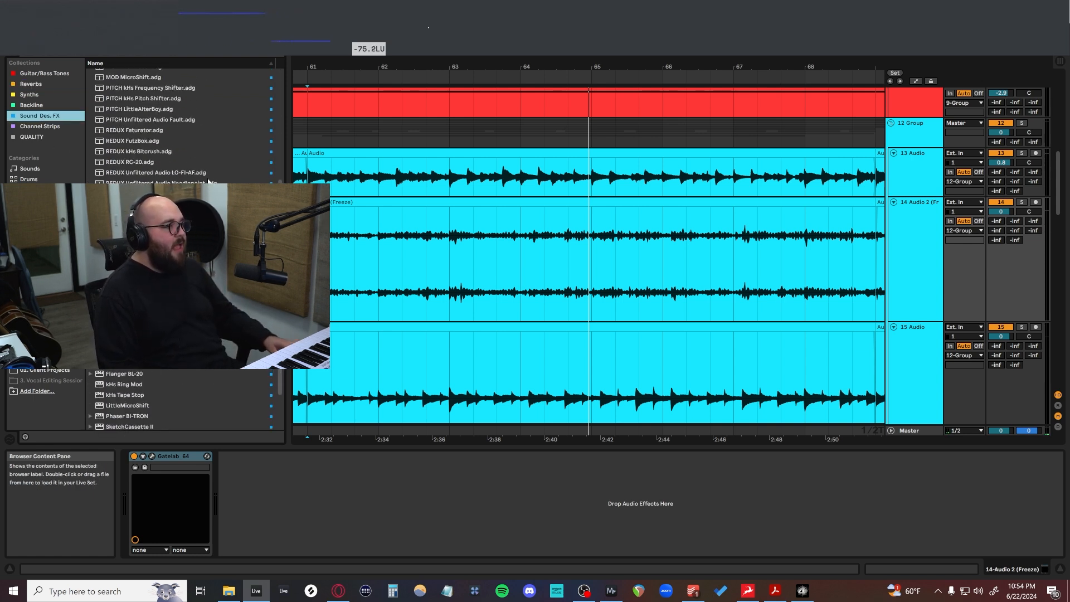
pyautogui.scroll(10, 208, 167)
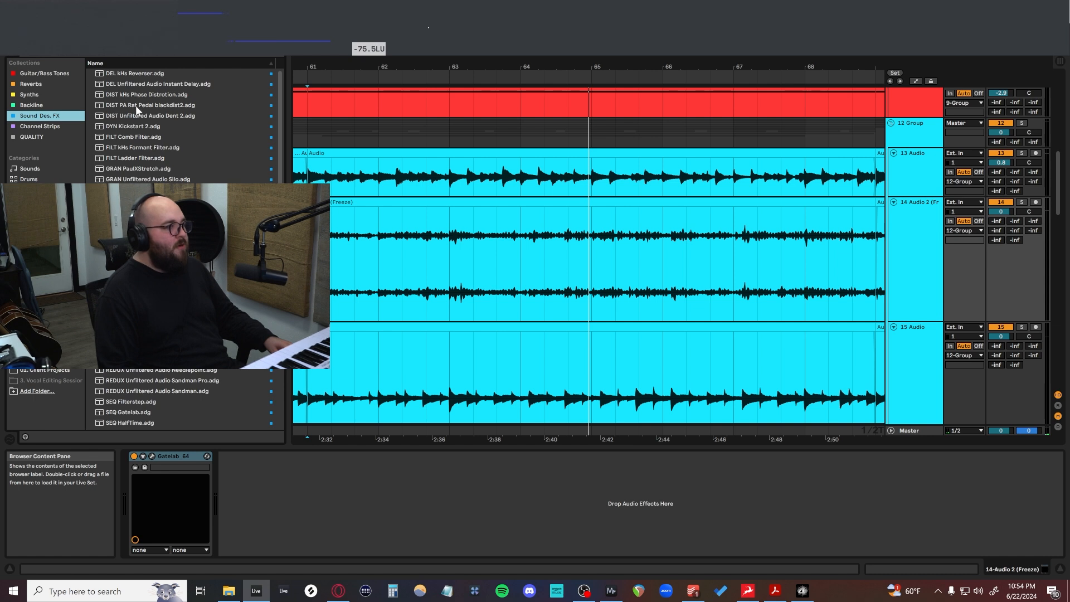
# Step: Try the DIST PA Rat Pedal blackdist2 rack after Gatelab on track 14 and remove it
pyautogui.doubleClick(151, 105)
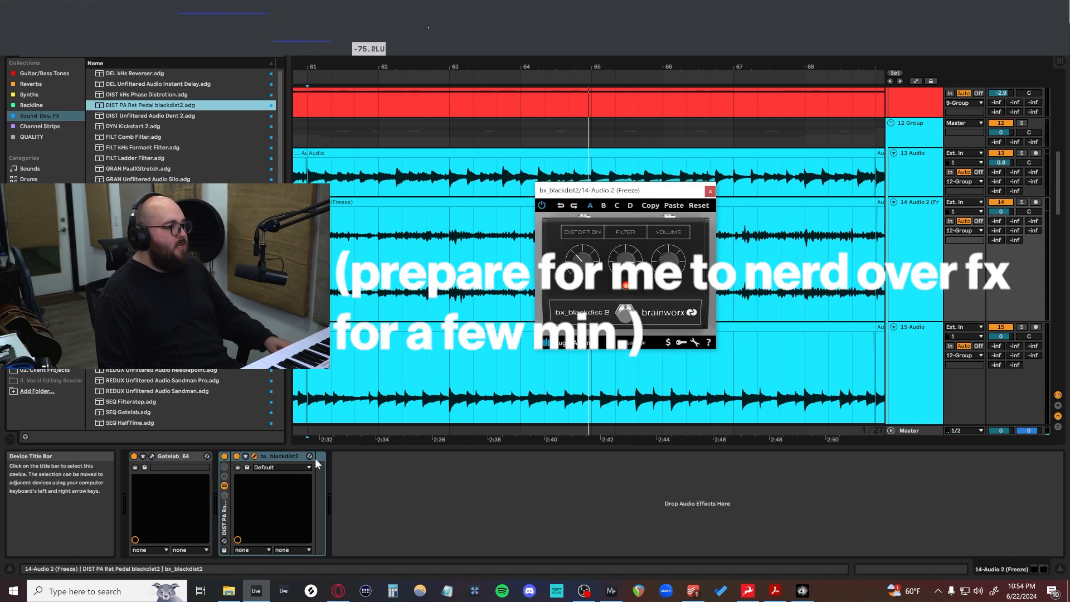
pyautogui.click(321, 458)
pyautogui.press('Delete')
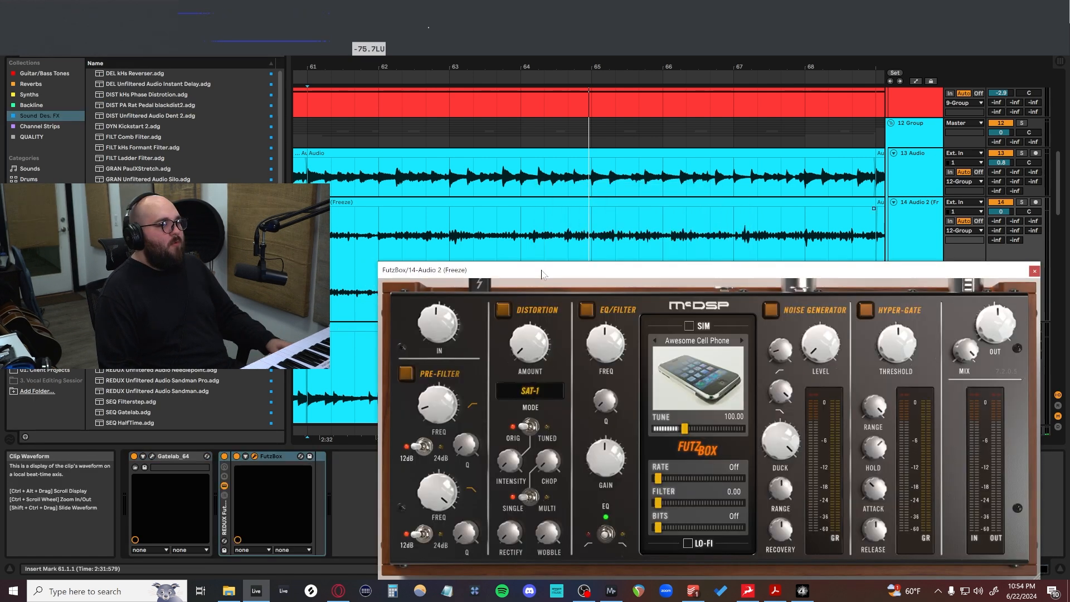
# Step: Show the FutzBox and Turnado effects on track 14, placing their windows over the arrangement
pyautogui.moveTo(540, 273); pyautogui.dragTo(510, 130)
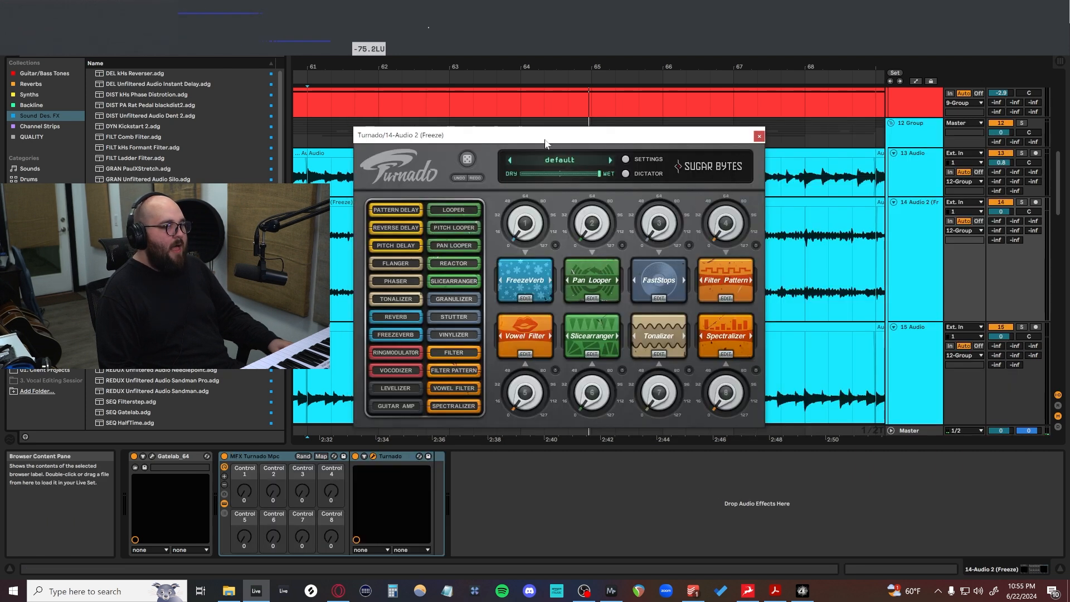
pyautogui.moveTo(574, 131); pyautogui.dragTo(670, 166)
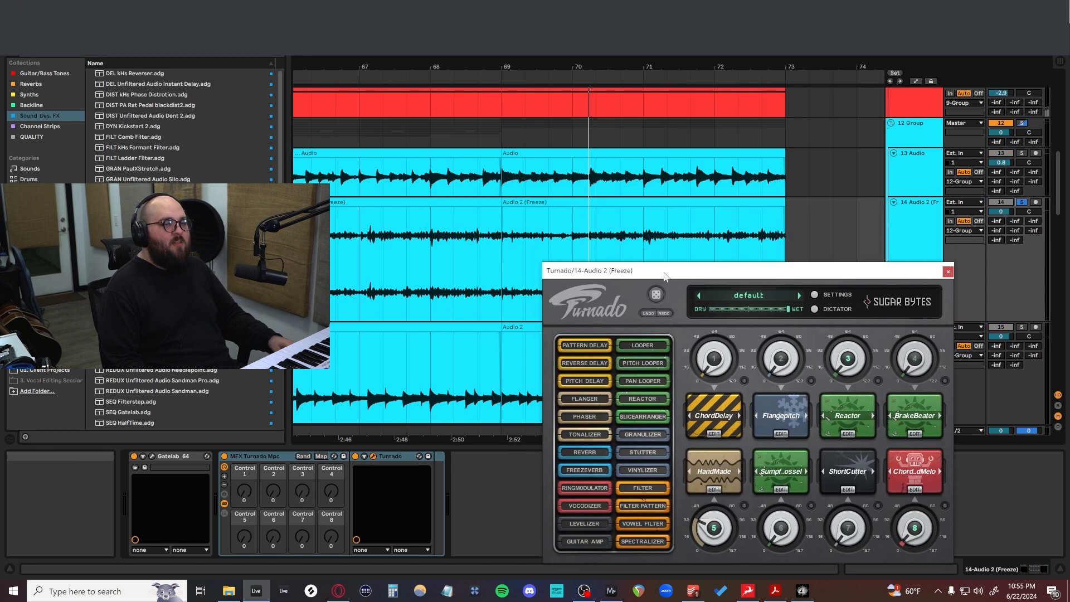
pyautogui.moveTo(725, 270); pyautogui.dragTo(724, 256)
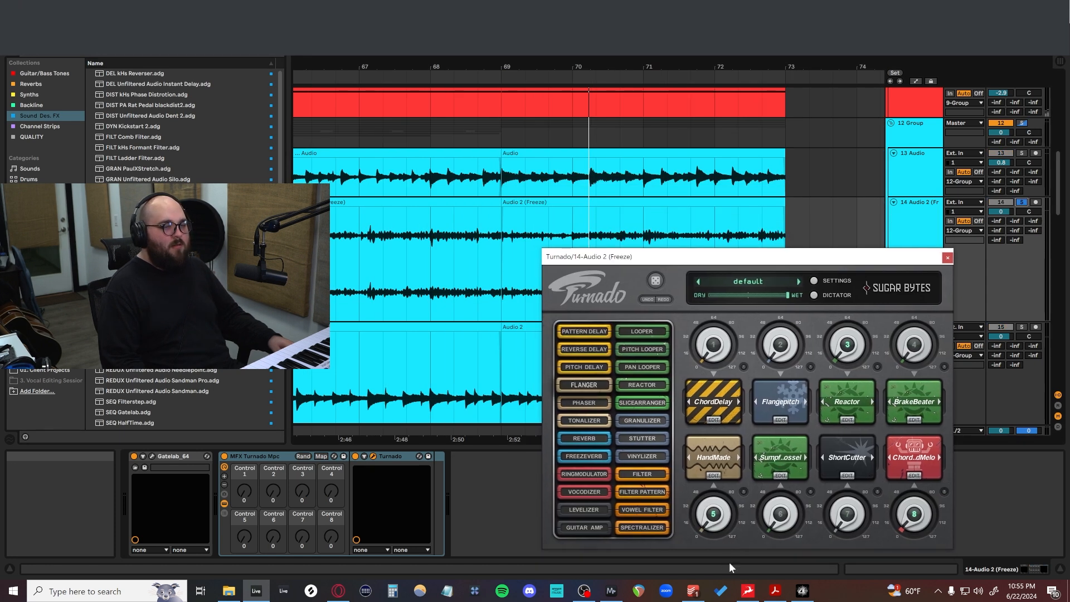
pyautogui.moveTo(716, 258); pyautogui.dragTo(695, 248)
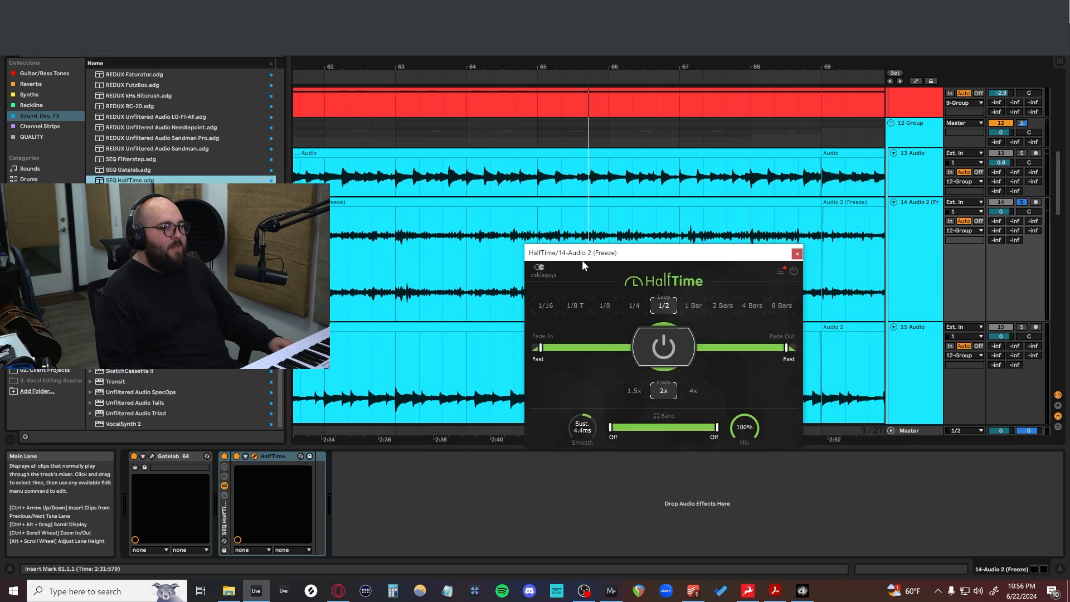
# Step: Audition the HalfTime effect on track 14 from bar 61 and remove it from the device chain
pyautogui.moveTo(592, 254); pyautogui.dragTo(635, 237)
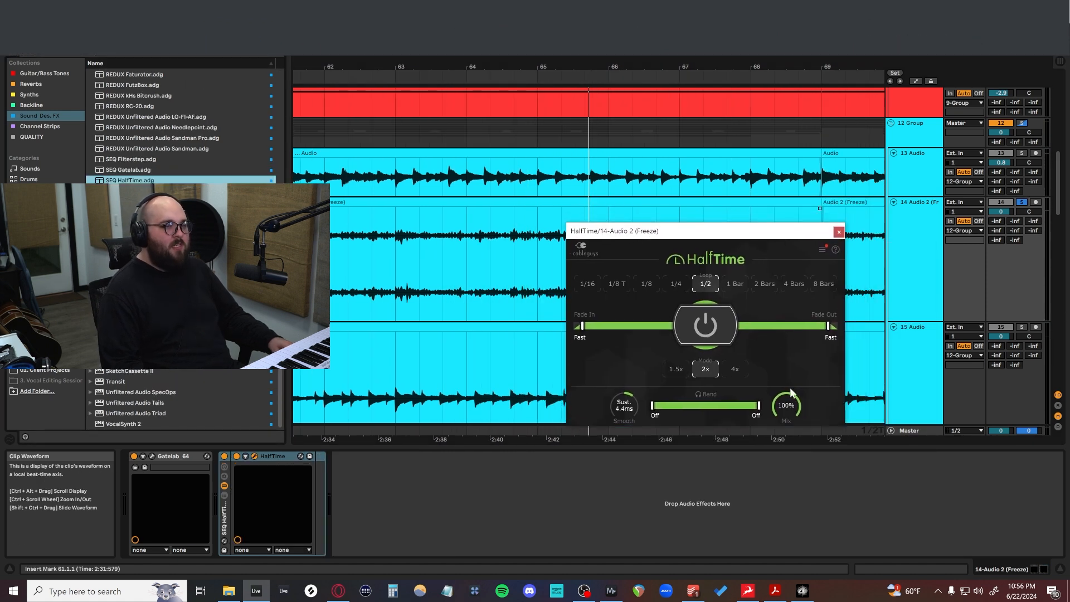
pyautogui.press('space')
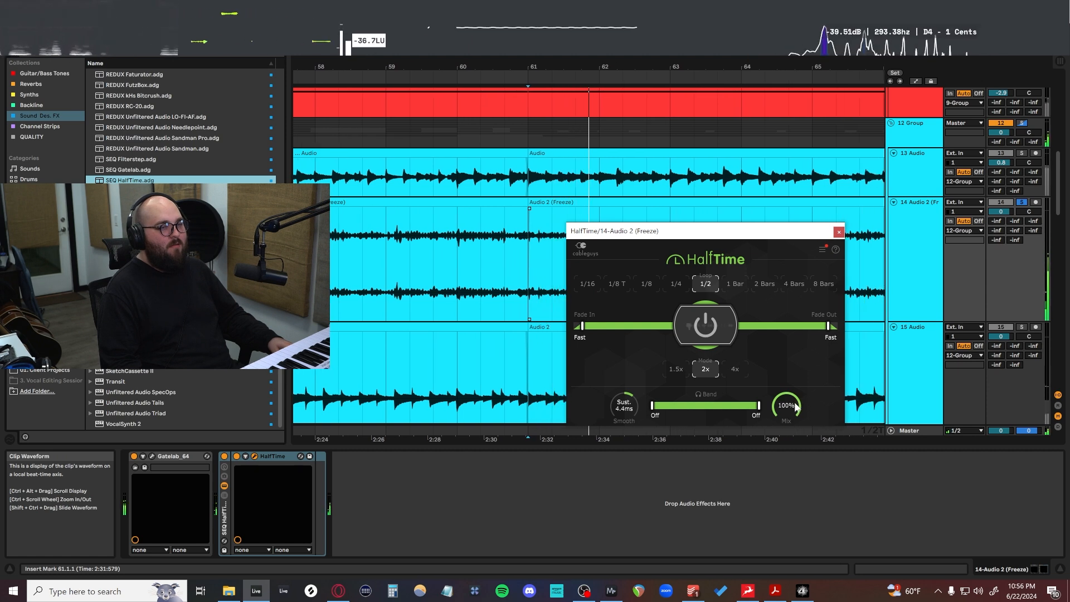
pyautogui.hotkey('ctrl', 'alt', 'p')
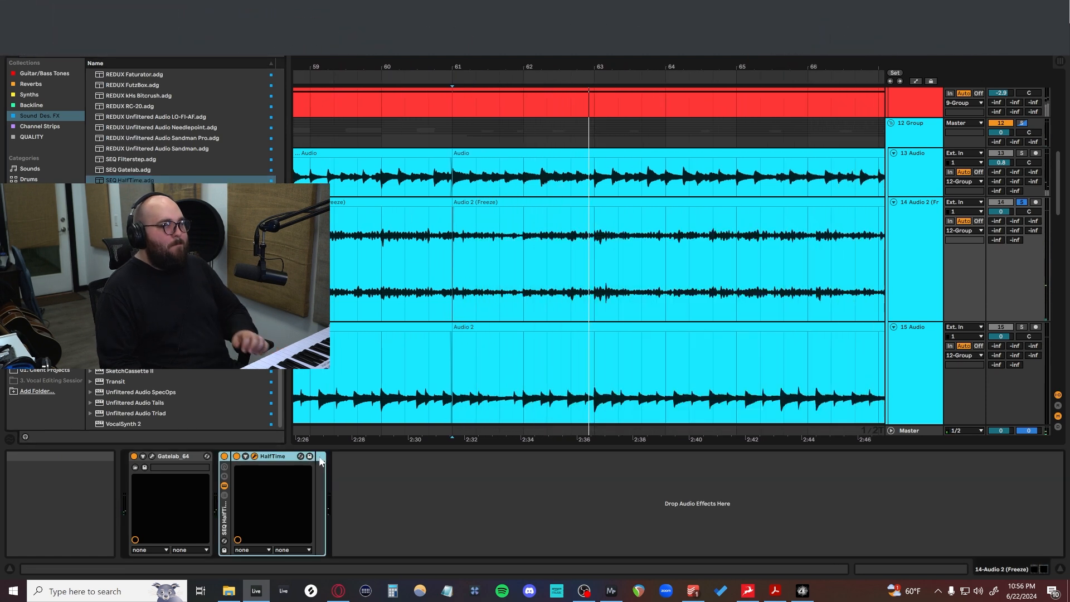
pyautogui.press('Delete')
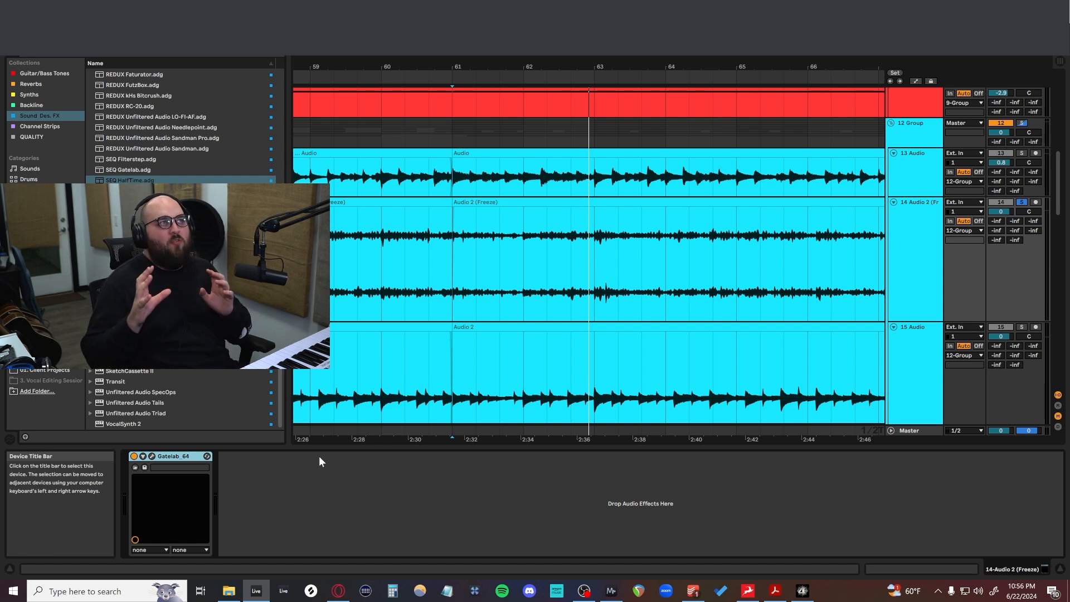
# Step: Audition track 14 from bar 61 with Unfiltered Audio Triad, remove that device, and audition Flanger BL-20 in its place
pyautogui.click(498, 249)
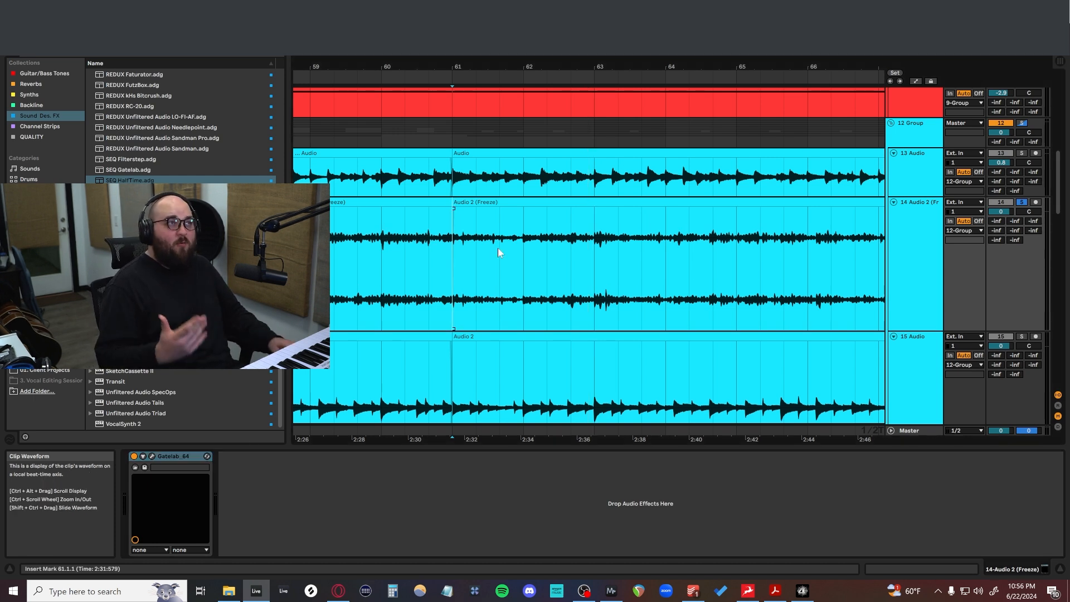
pyautogui.press('space')
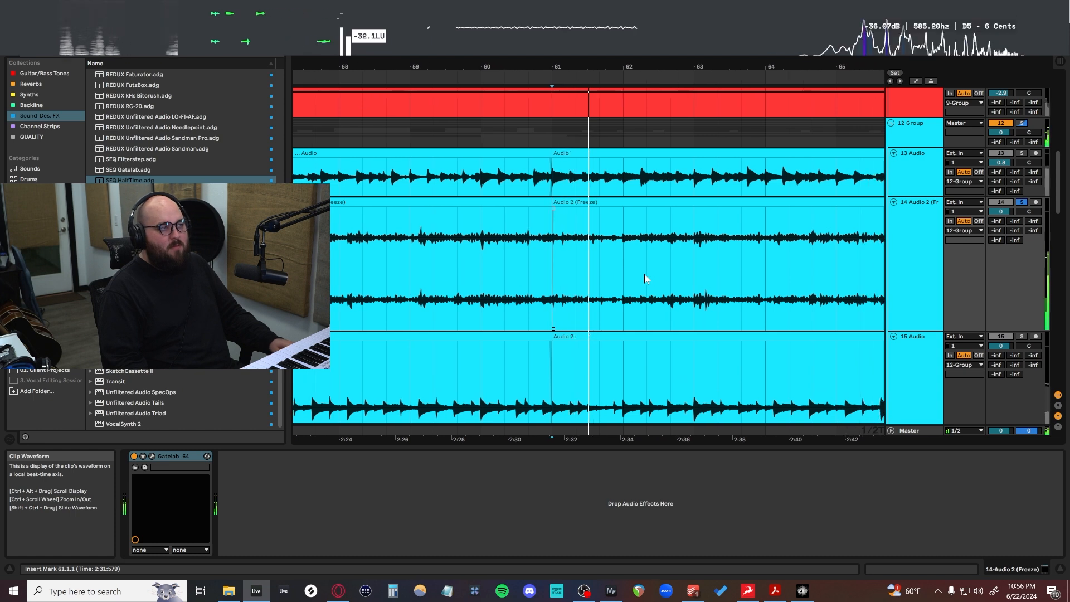
pyautogui.press('space')
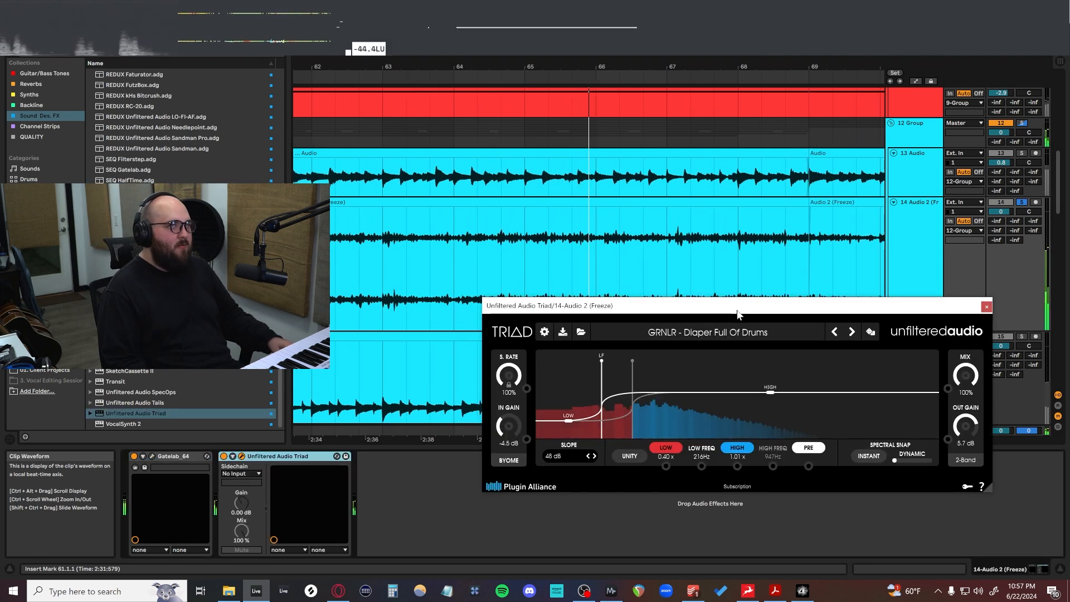
pyautogui.press('space')
pyautogui.click(275, 457)
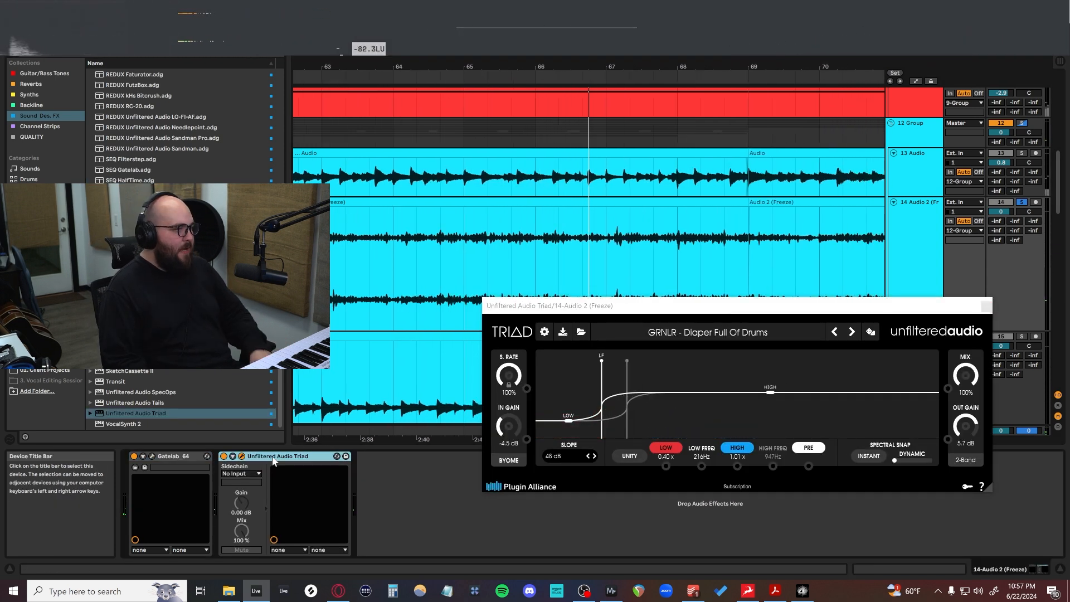
pyautogui.press('Delete')
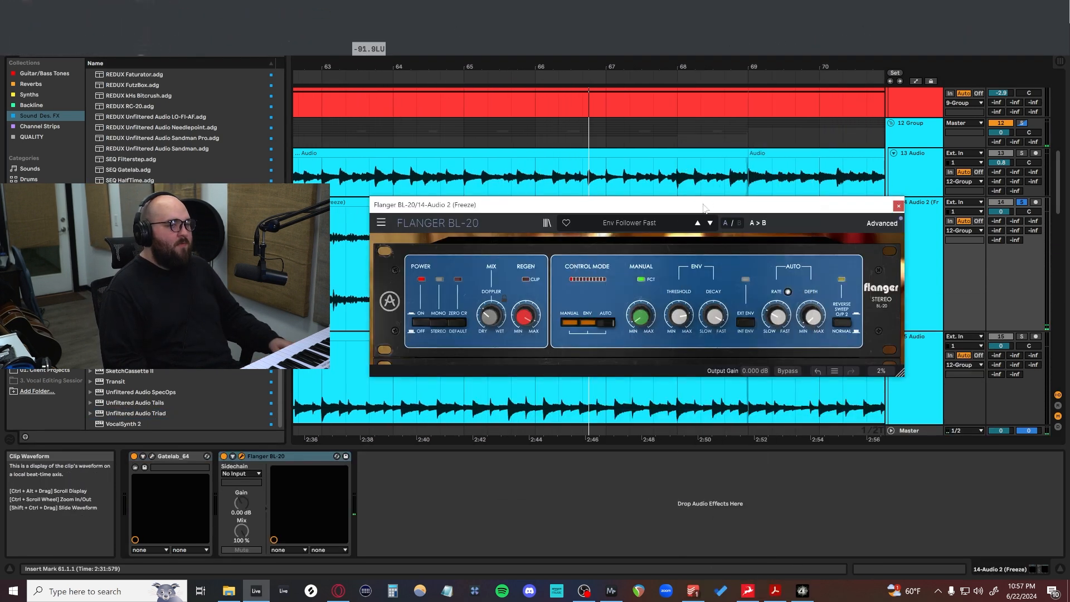
pyautogui.press('space')
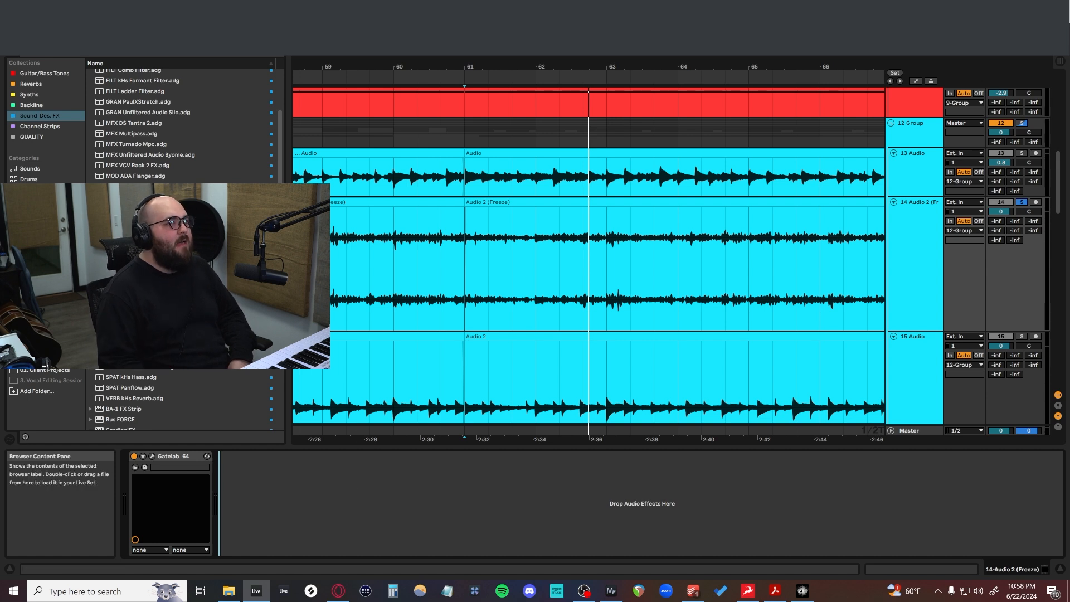
# Step: Review the remaining Sound Des. FX entries and the reverb and delay plug-ins in the Reverbs collection
pyautogui.scroll(2, 184, 279)
pyautogui.scroll(-6, 184, 278)
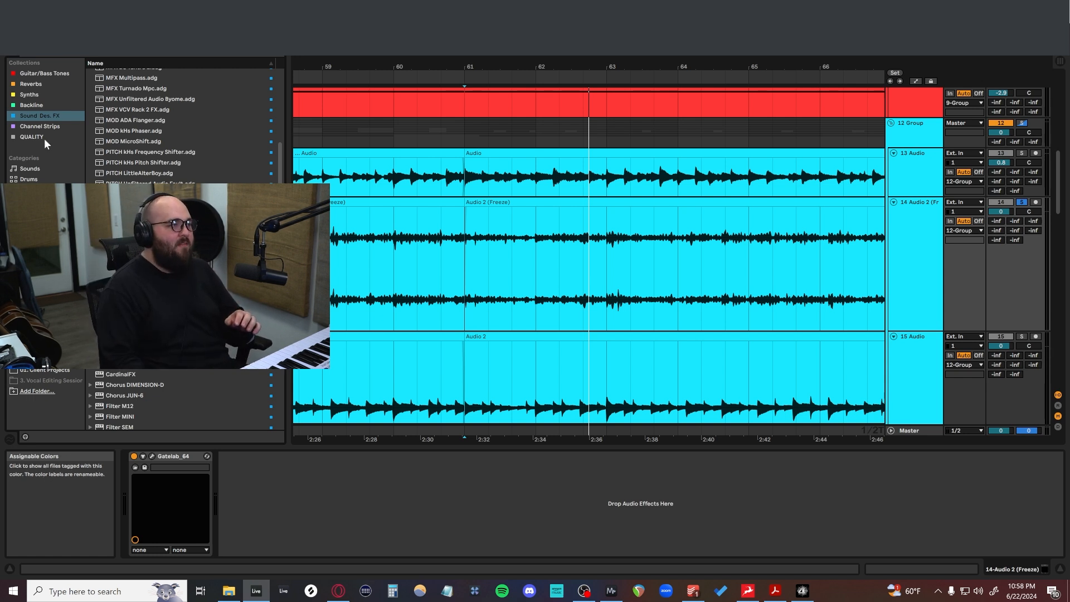
pyautogui.click(29, 85)
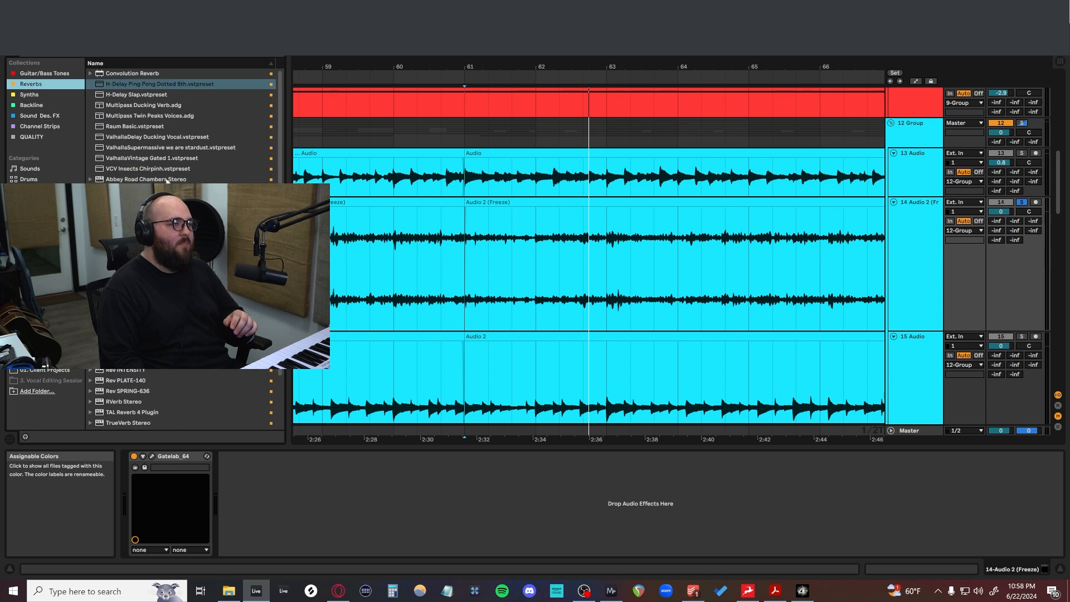
pyautogui.scroll(-1, 184, 249)
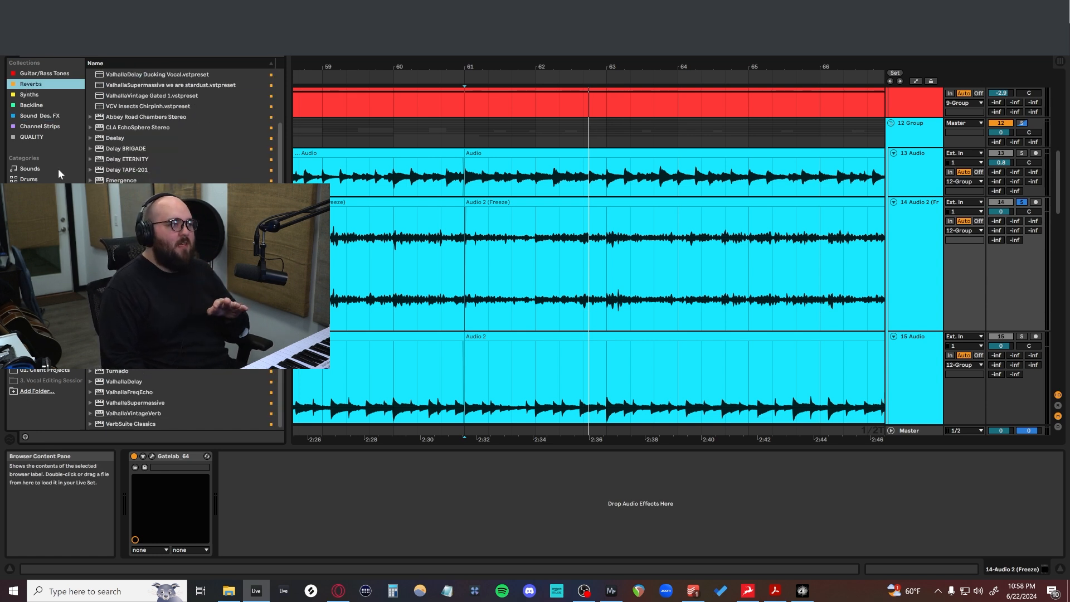
# Step: Examine the installed plug-ins in the VST3 and VST folders, expanding vendor folders such as Waves and Cardinal.vst
pyautogui.click(47, 231)
pyautogui.click(90, 84)
pyautogui.click(93, 63)
pyautogui.scroll(-10, 91, 131)
pyautogui.scroll(10, 92, 134)
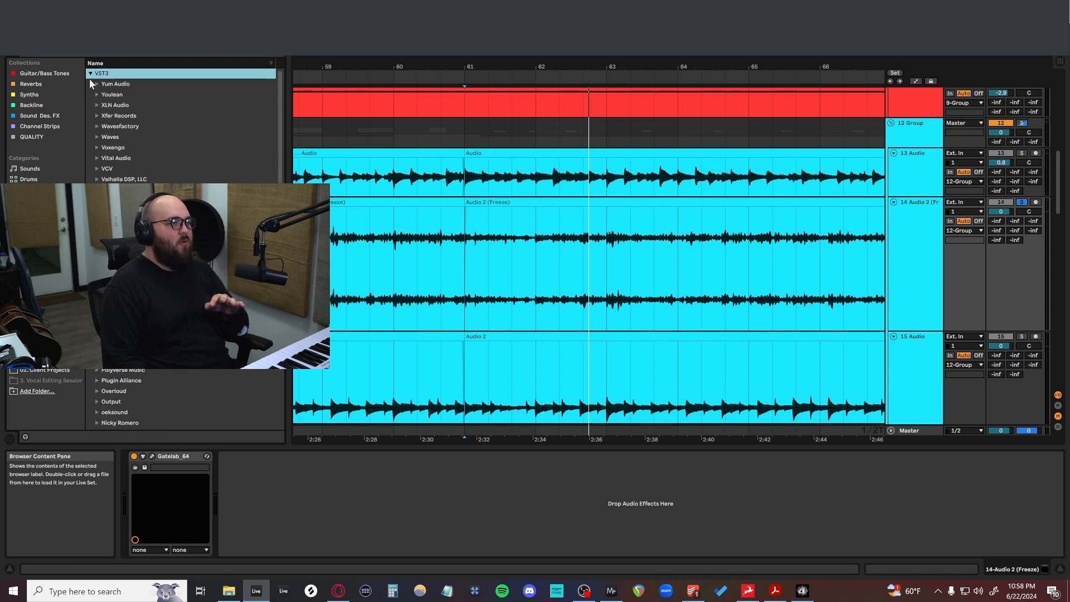
pyautogui.scroll(-10, 96, 112)
pyautogui.click(92, 424)
pyautogui.scroll(-10, 95, 334)
pyautogui.scroll(5, 95, 334)
pyautogui.scroll(1, 96, 223)
pyautogui.click(97, 105)
pyautogui.click(97, 200)
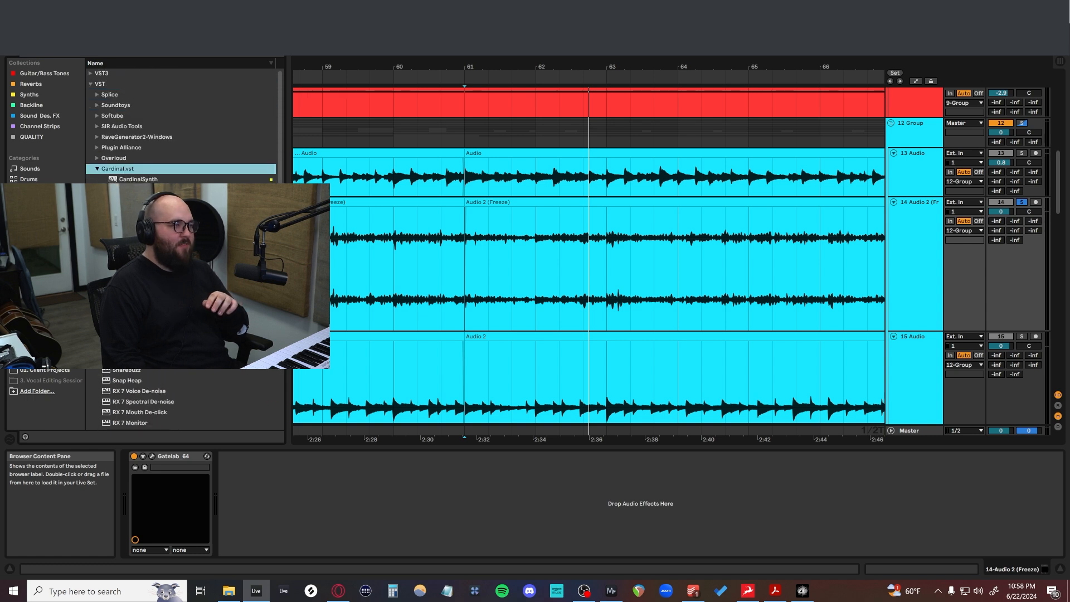
pyautogui.click(89, 74)
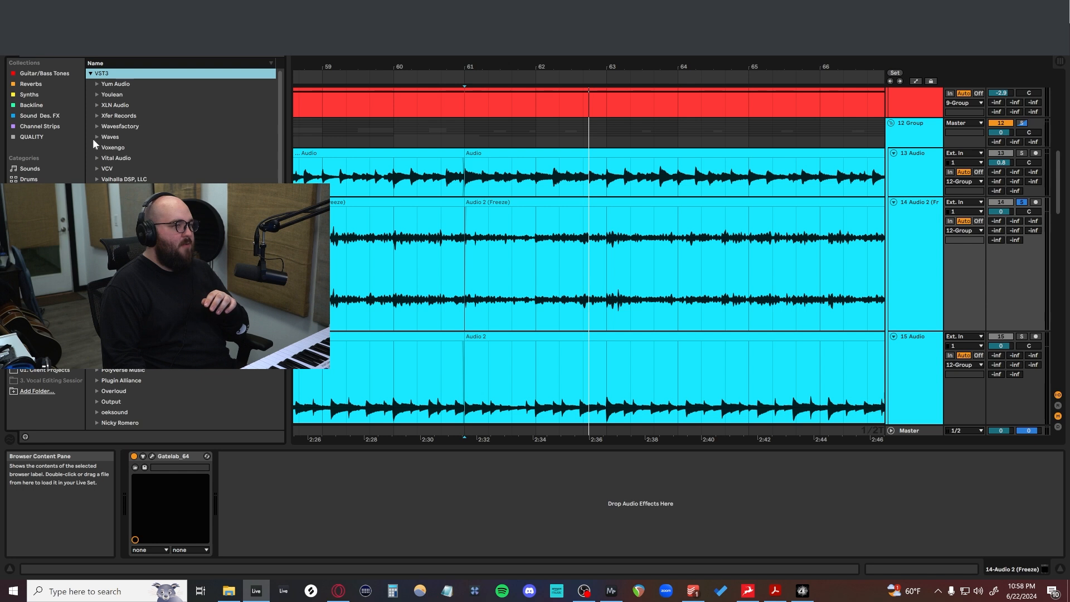
pyautogui.click(98, 137)
pyautogui.scroll(-20, 97, 175)
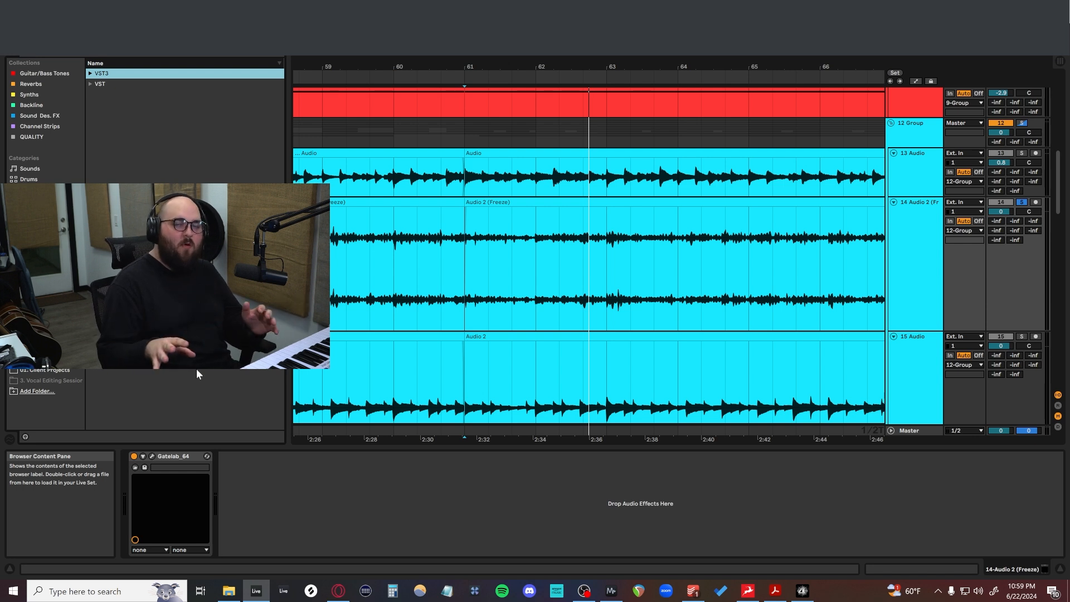
# Step: Look over the guitar, drum and BA-1 tracks around the final section, placing the insert marker at bar 53
pyautogui.scroll(-5, 621, 277)
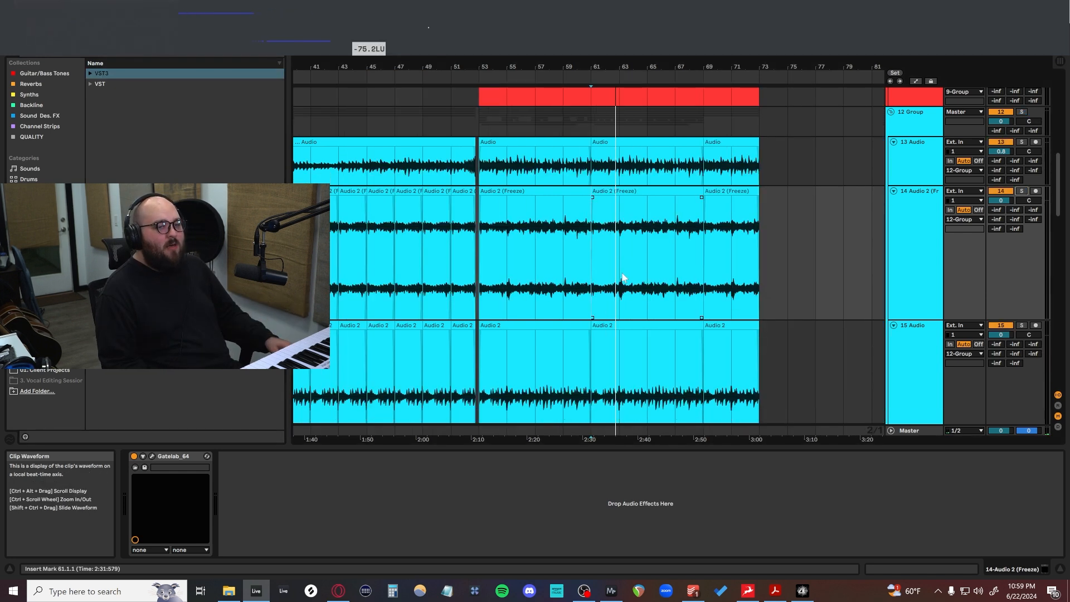
pyautogui.scroll(-4, 622, 274)
pyautogui.scroll(-2, 622, 273)
pyautogui.scroll(5, 621, 272)
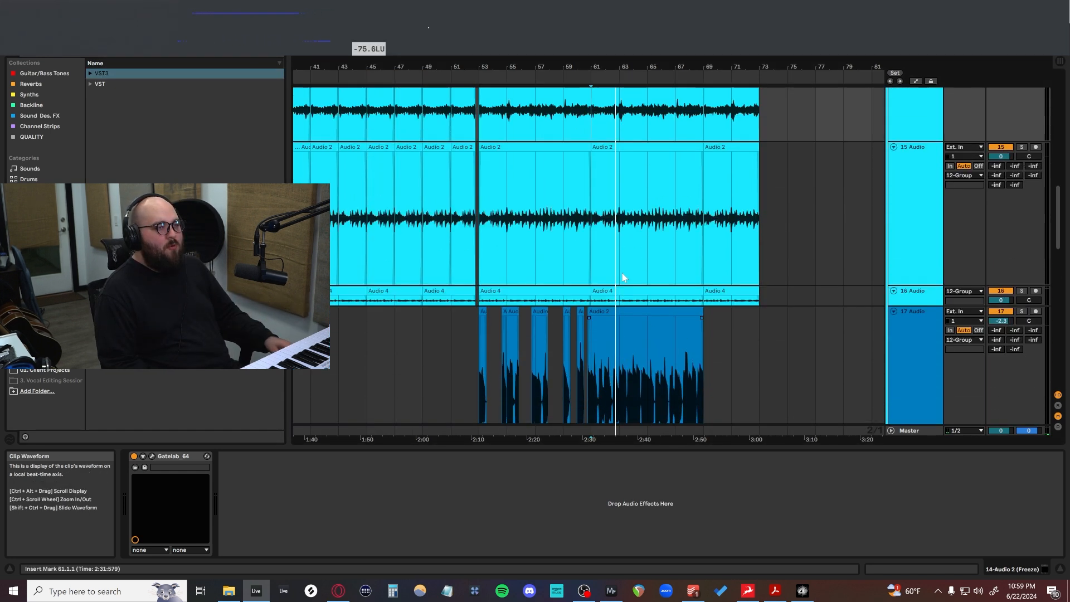
pyautogui.scroll(3, 597, 279)
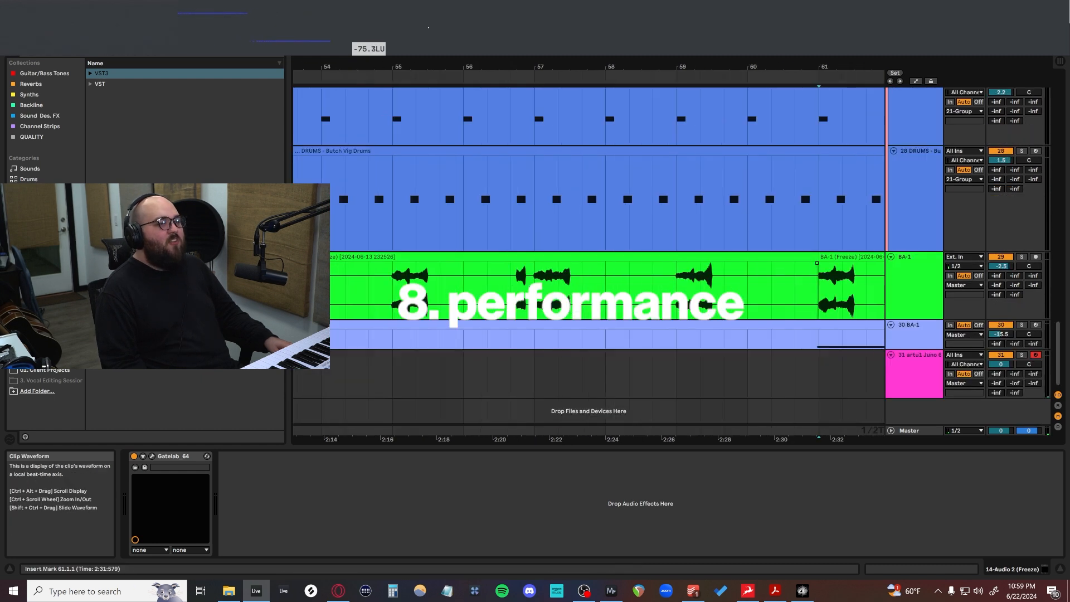
pyautogui.scroll(-5, 550, 301)
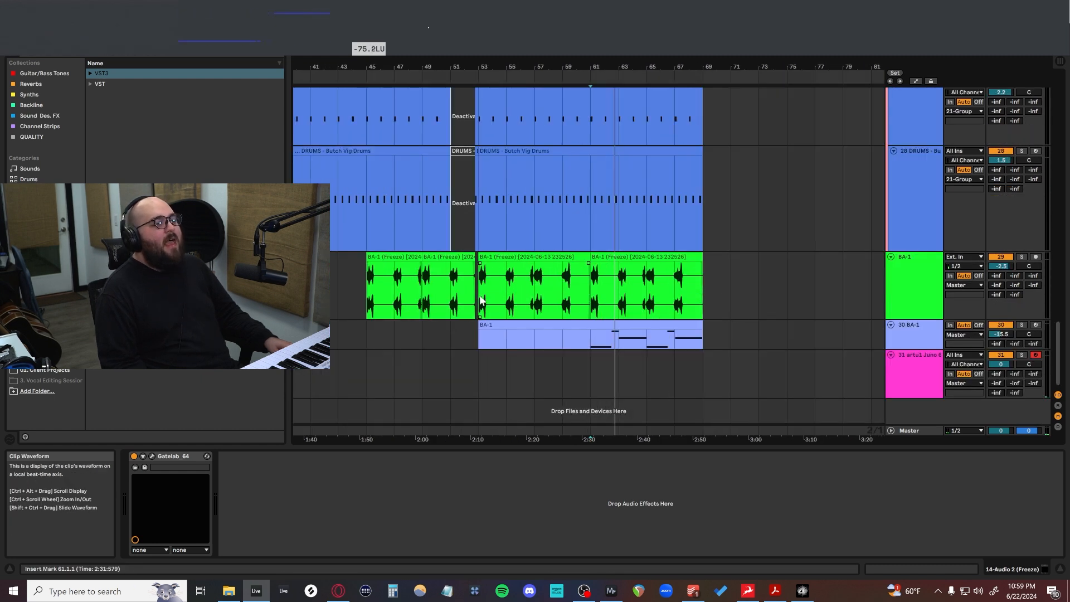
pyautogui.click(480, 300)
pyautogui.scroll(2, 480, 300)
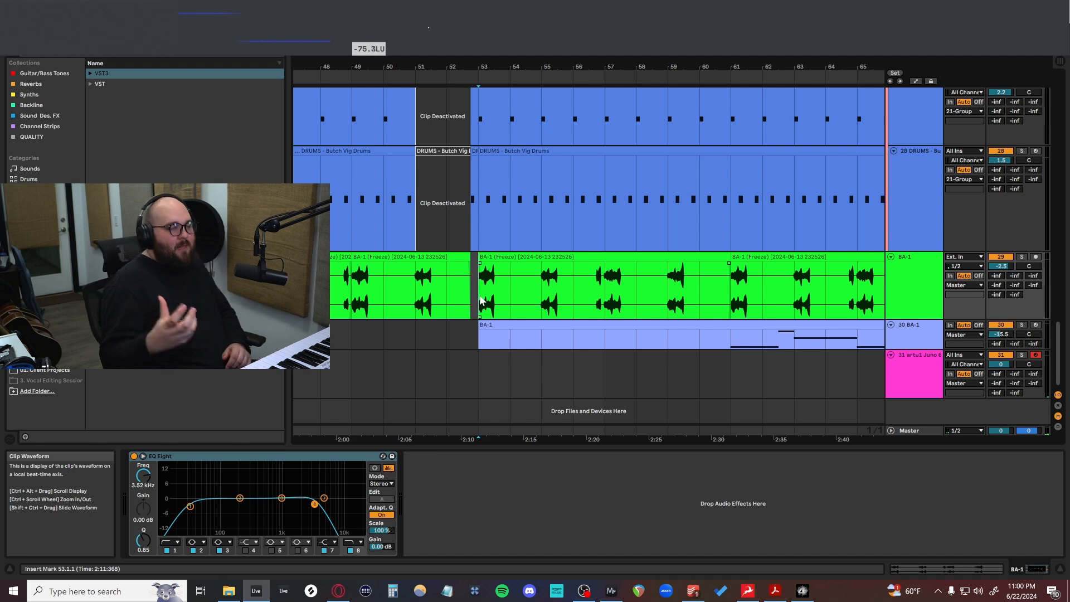
pyautogui.scroll(5, 587, 226)
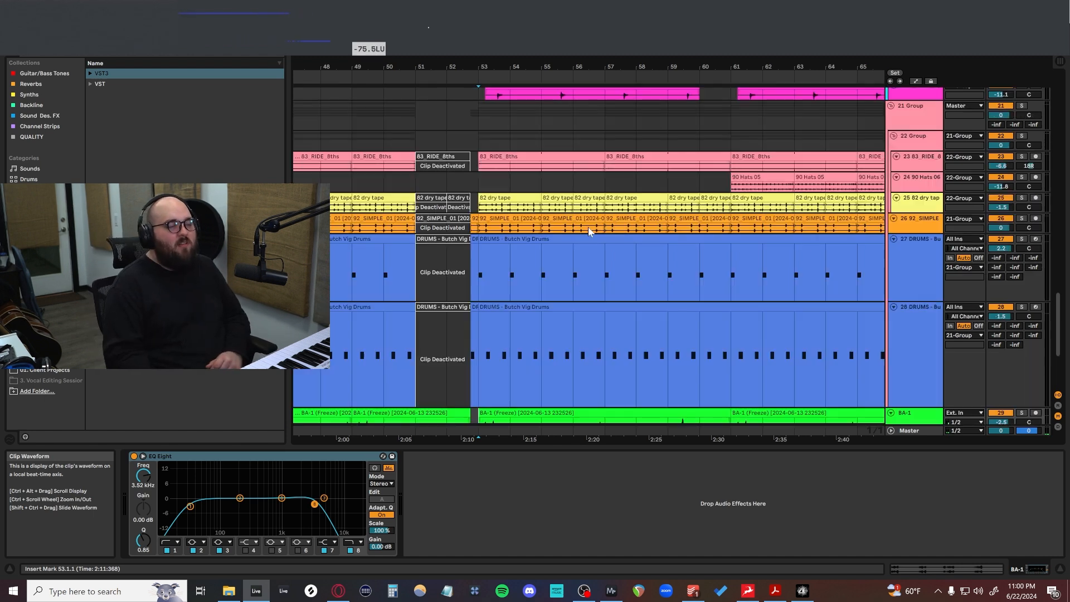
pyautogui.scroll(-5, 589, 228)
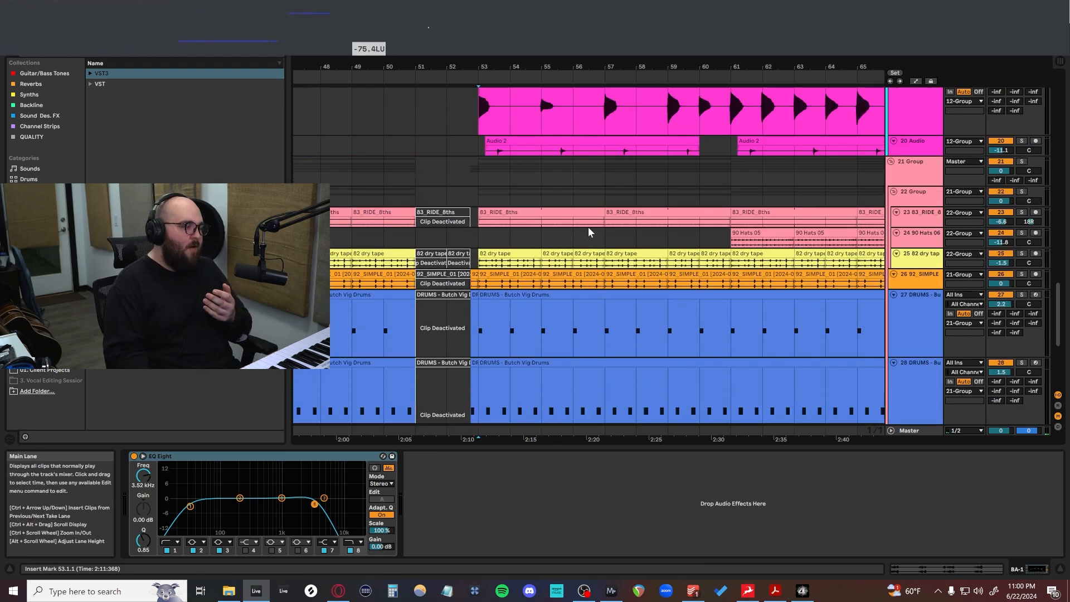
pyautogui.scroll(5, 589, 228)
pyautogui.scroll(-5, 590, 232)
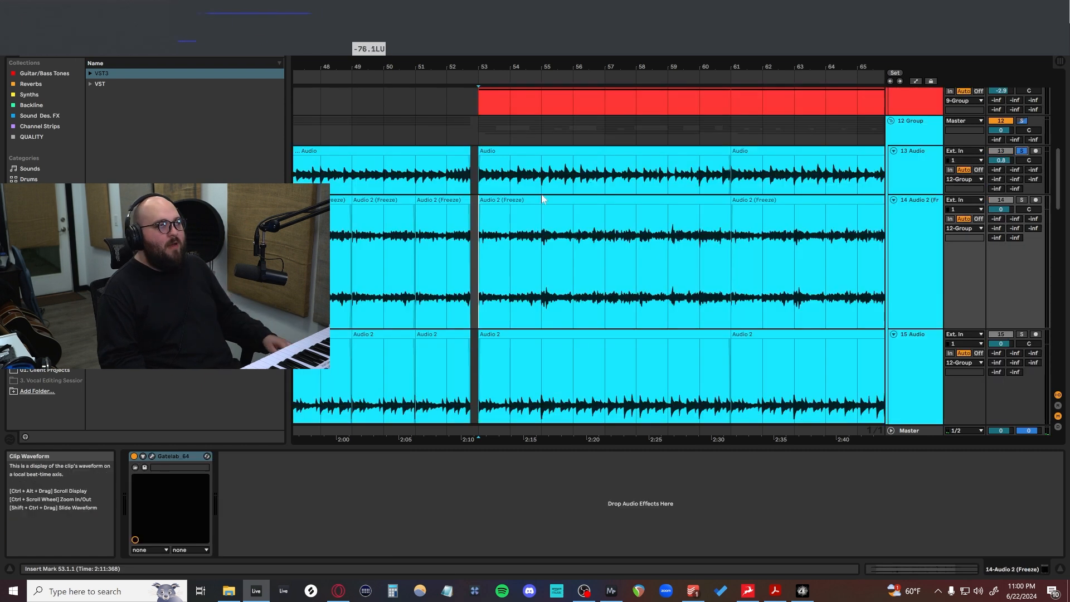
# Step: Solo the 15 Audio track and audition its part from bar 53
pyautogui.scroll(8, 477, 183)
pyautogui.hscroll(-2, 422, 188)
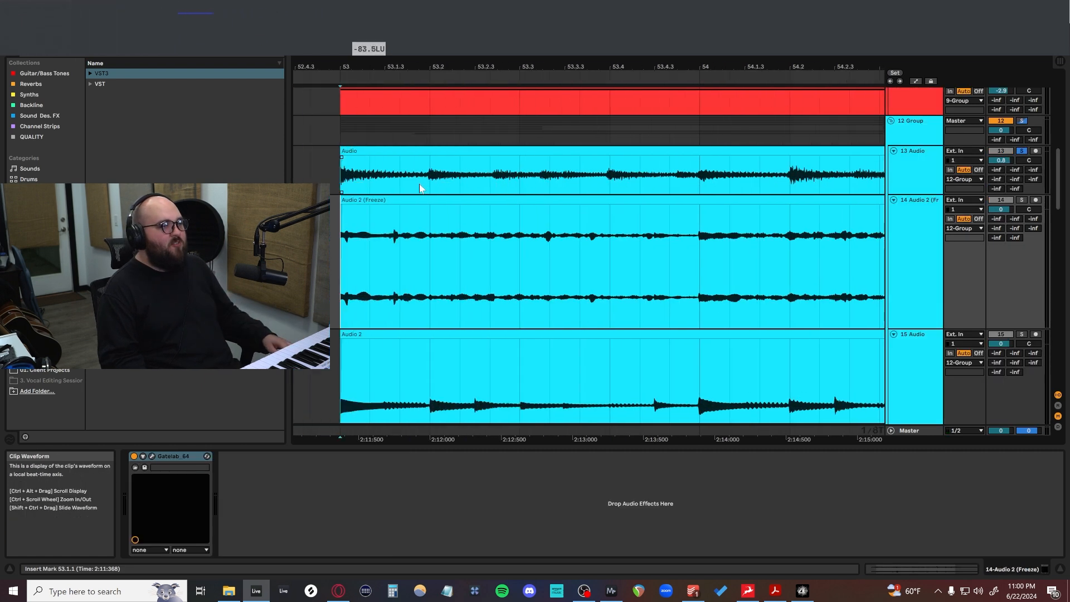
pyautogui.scroll(-4, 514, 227)
pyautogui.scroll(4, 513, 228)
pyautogui.press('space')
pyautogui.click(1021, 257)
pyautogui.scroll(-4, 706, 310)
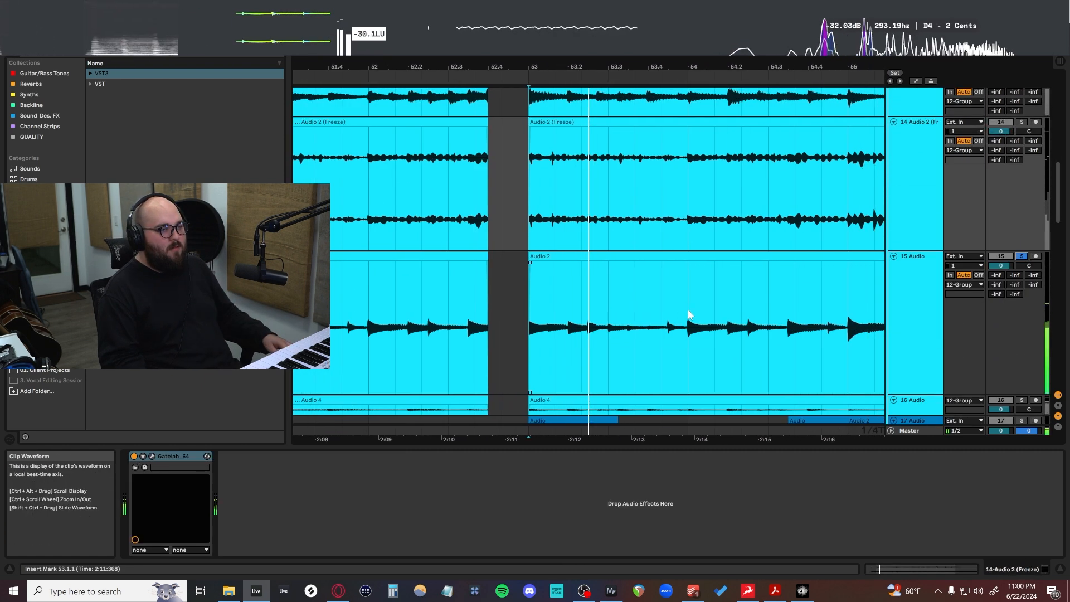
pyautogui.scroll(-3, 674, 313)
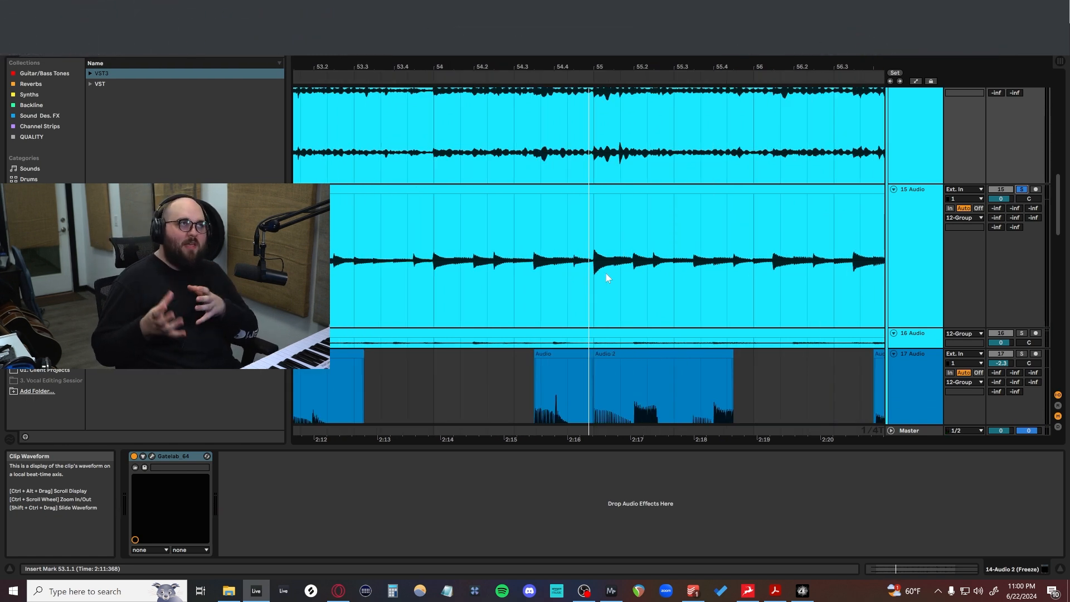
# Step: Unfold the 16 Audio track and select the span from bar 53 to bar 54 on the 15 Audio track
pyautogui.hscroll(-3, 607, 273)
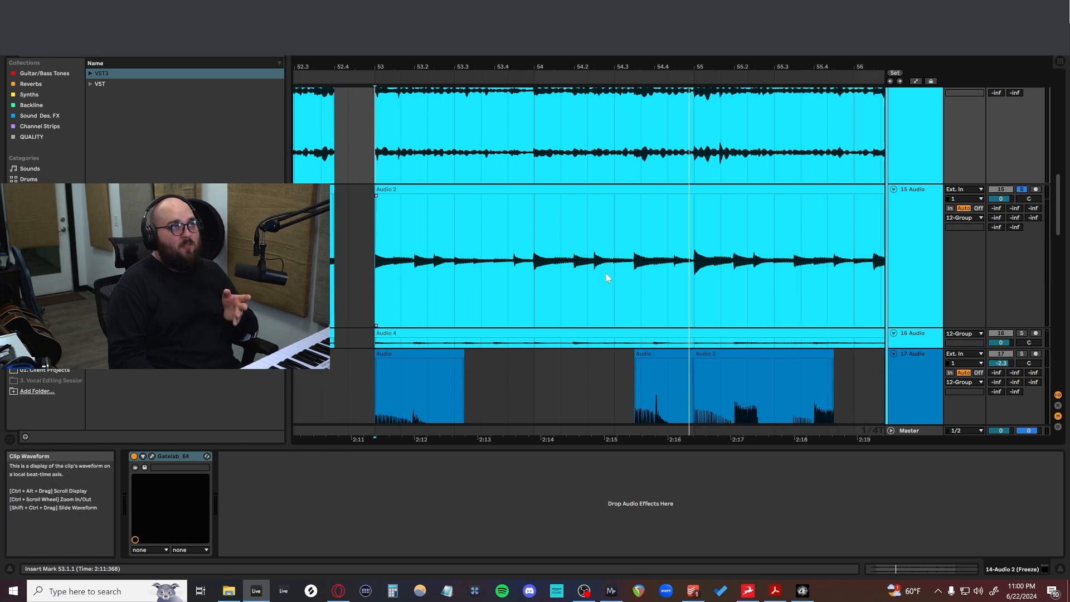
pyautogui.hscroll(-6, 607, 273)
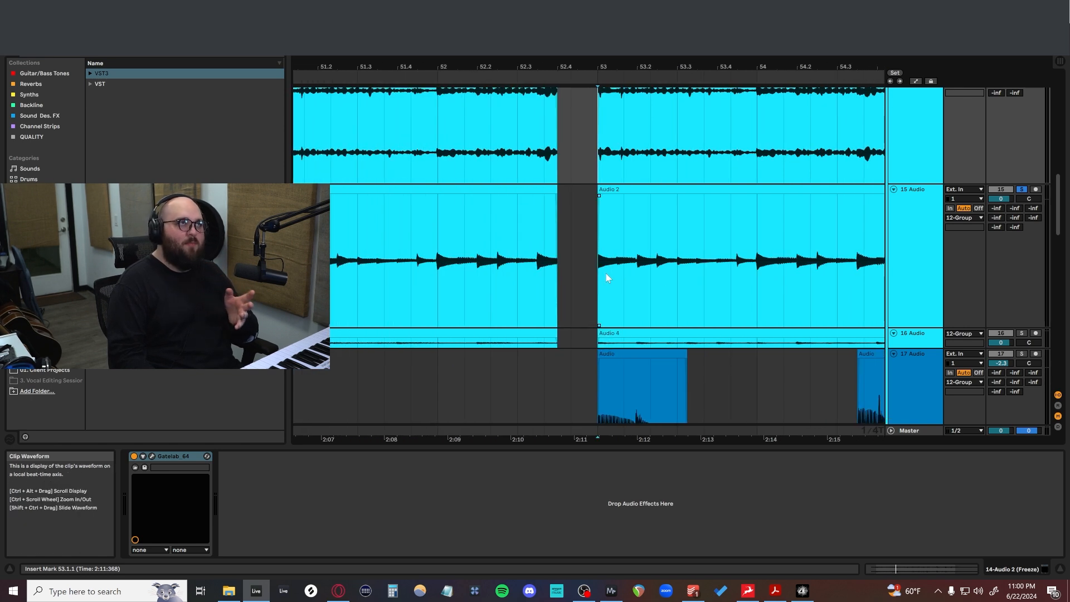
pyautogui.hscroll(2, 606, 277)
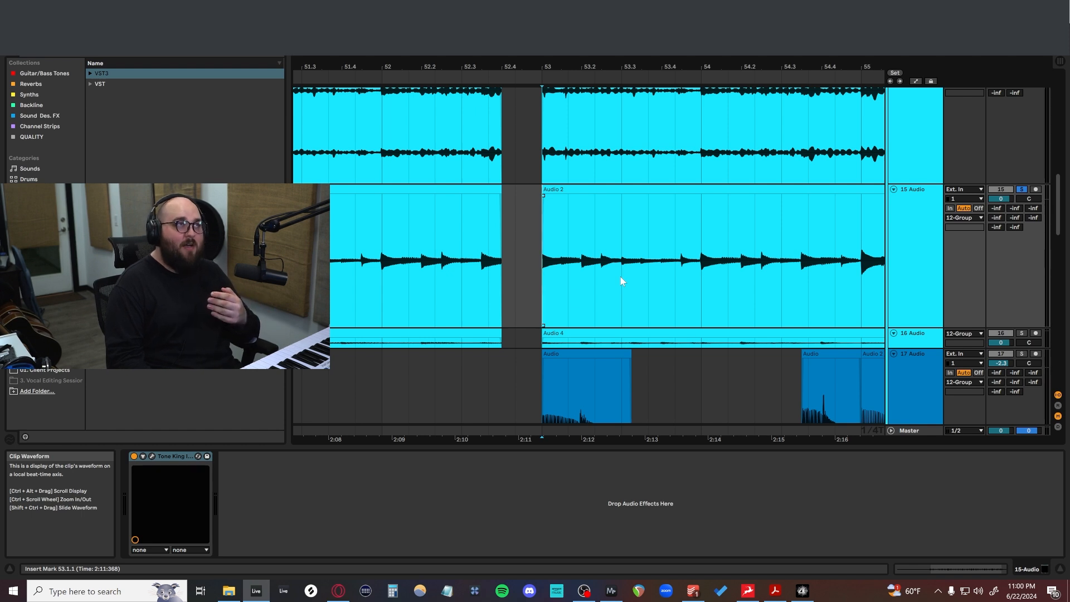
pyautogui.doubleClick(920, 342)
pyautogui.click(636, 273)
pyautogui.hscroll(3, 630, 270)
pyautogui.hscroll(-2, 630, 270)
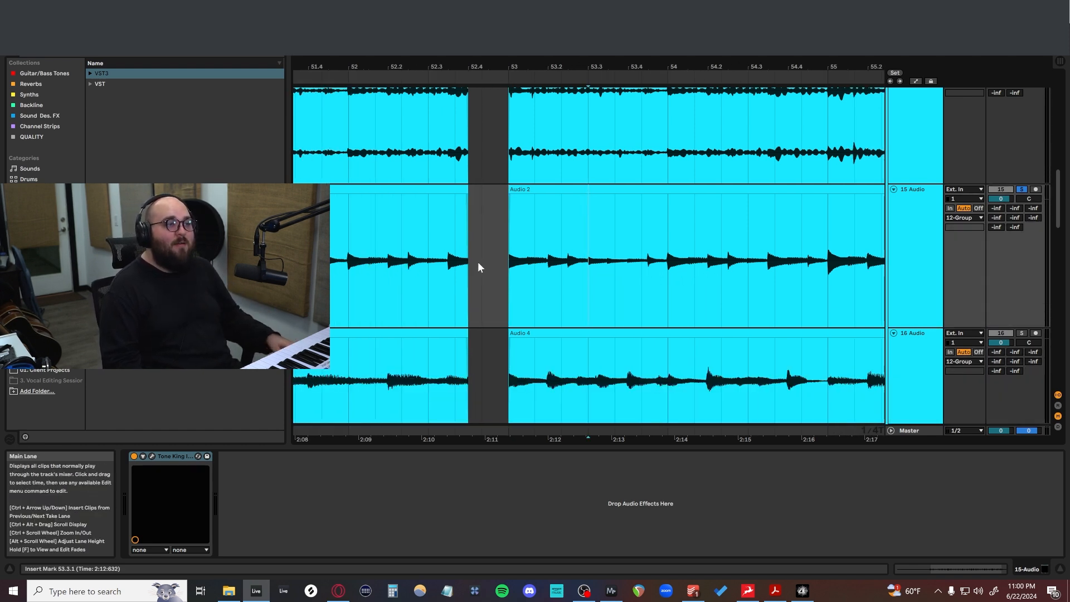
pyautogui.moveTo(509, 267); pyautogui.dragTo(678, 280)
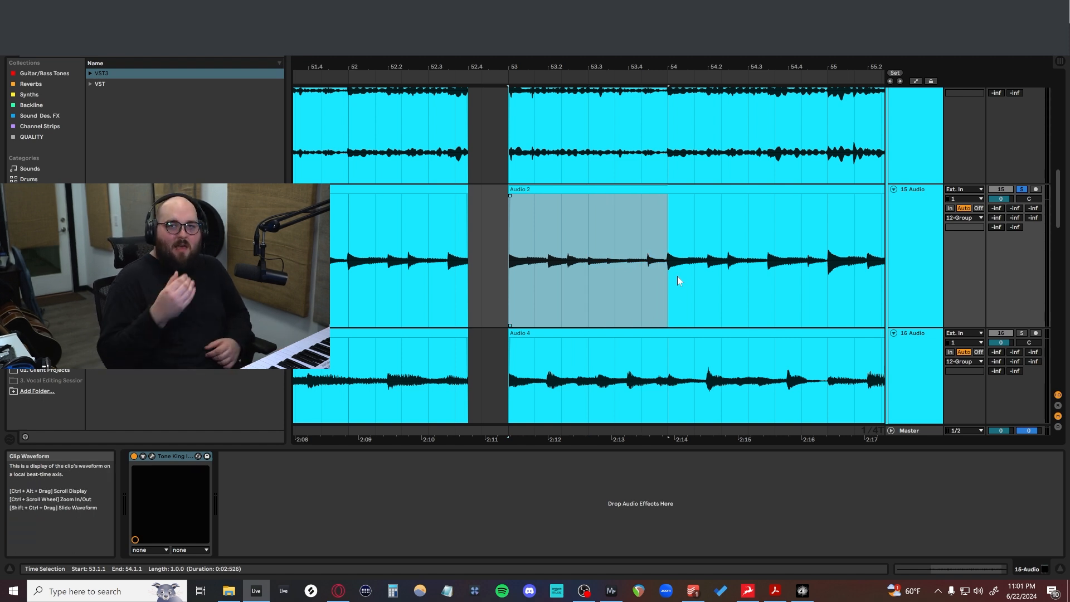
pyautogui.hscroll(3, 678, 277)
pyautogui.hscroll(-3, 677, 276)
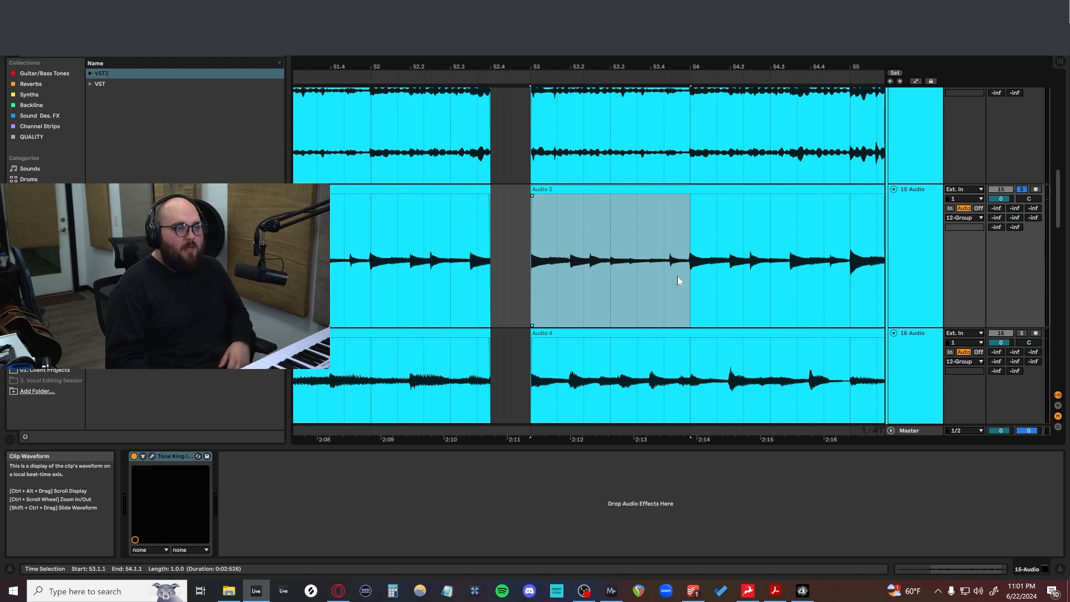
# Step: Enlarge the 82 dry tape track and place the insert marker at bar 53 on the upper Butch Vig Drums track
pyautogui.scroll(-10, 677, 276)
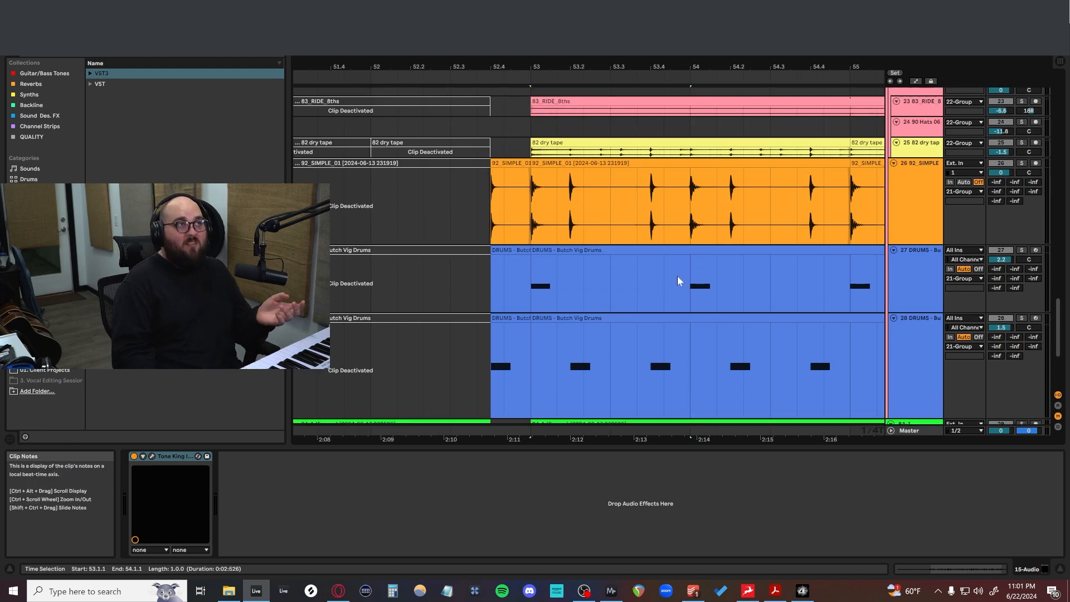
pyautogui.moveTo(911, 159); pyautogui.dragTo(908, 193)
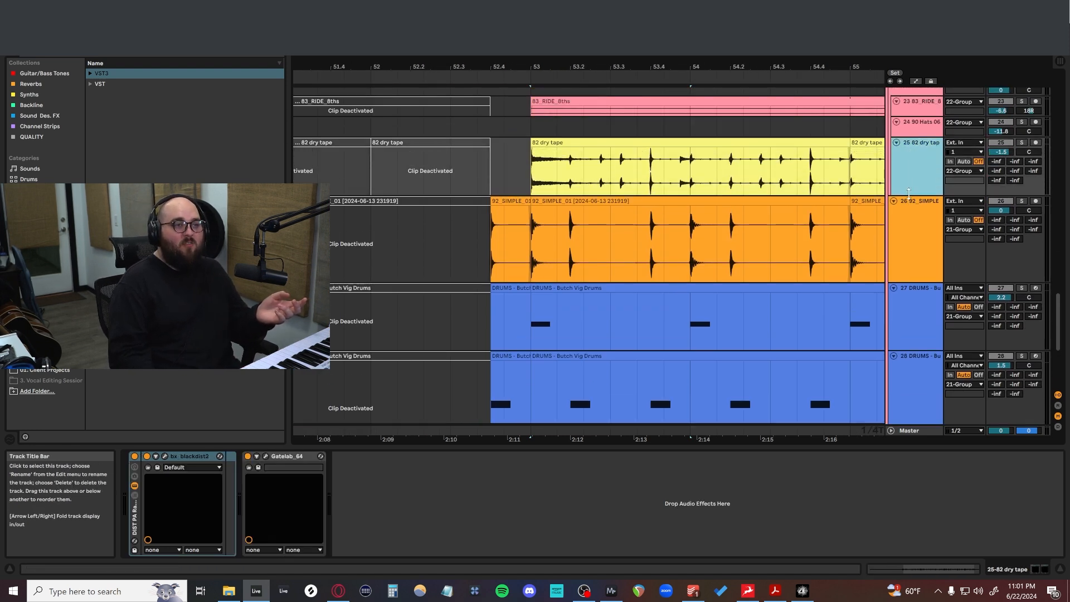
pyautogui.scroll(-2, 613, 276)
pyautogui.hscroll(3, 613, 276)
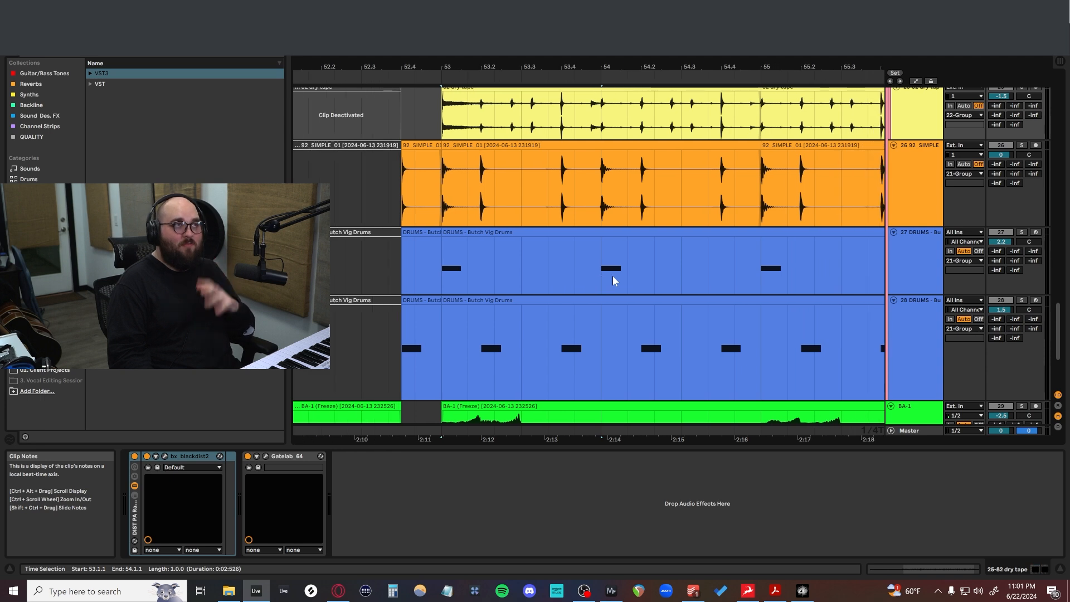
pyautogui.hscroll(1, 613, 276)
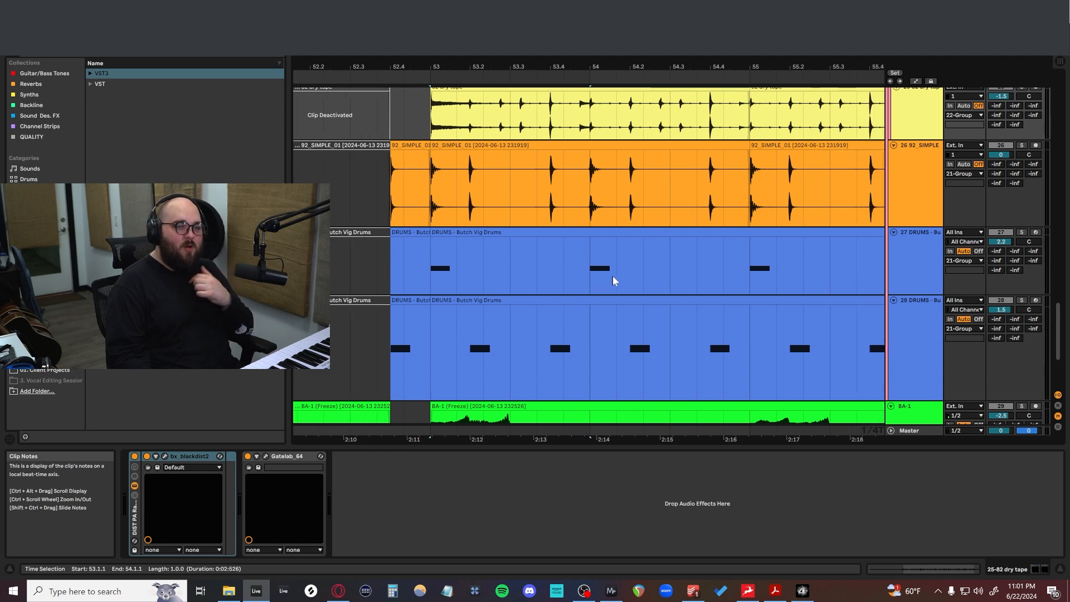
pyautogui.click(434, 285)
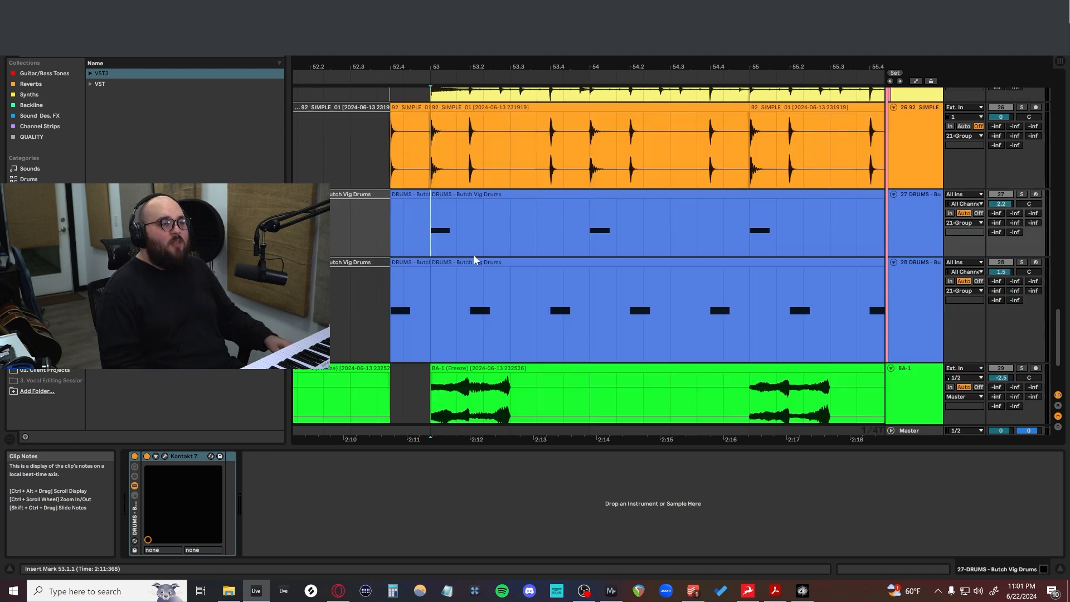
pyautogui.scroll(1, 473, 258)
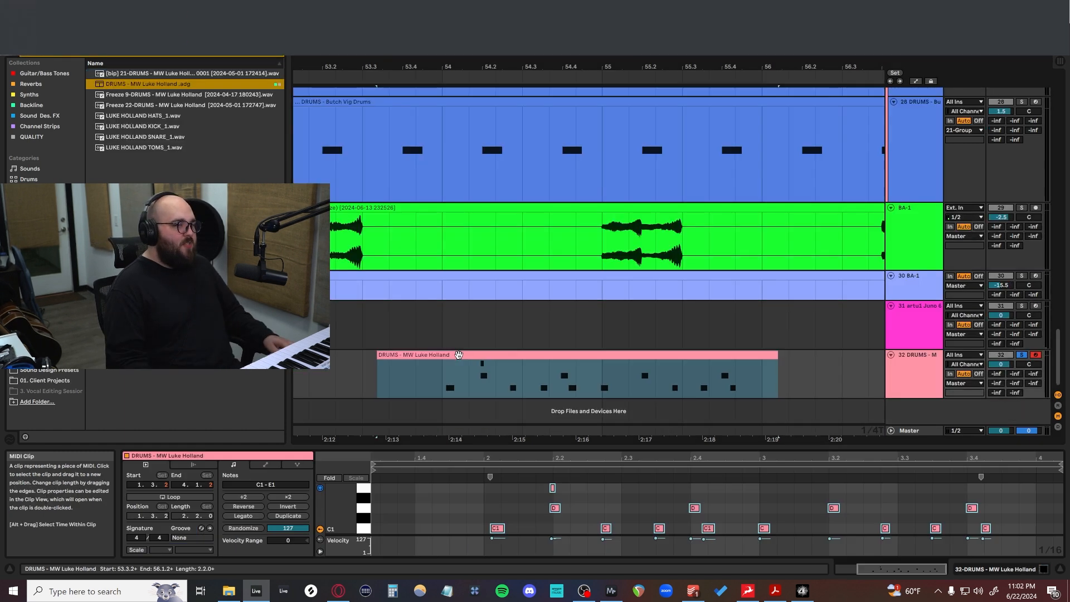
# Step: Enlarge the note editor and quantize all notes of the MW Luke Holland drum clip to 1/16, adjusting starts and ends at 100%
pyautogui.moveTo(451, 448); pyautogui.dragTo(458, 314)
pyautogui.hotkey('ctrl', 'a')
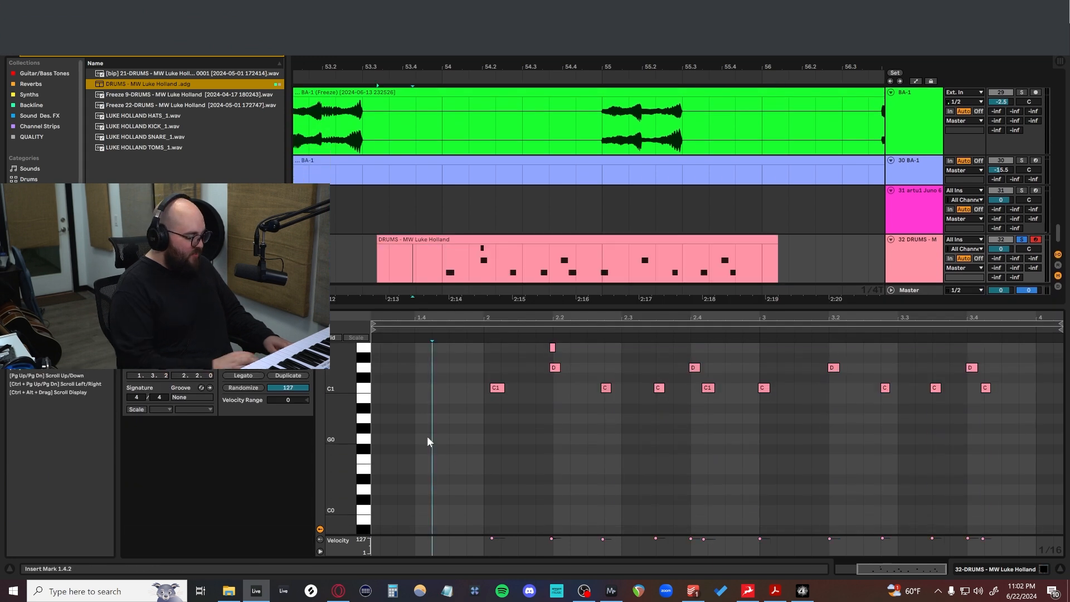
pyautogui.hotkey('ctrl', 'shift', 'u')
pyautogui.click(565, 273)
pyautogui.click(547, 323)
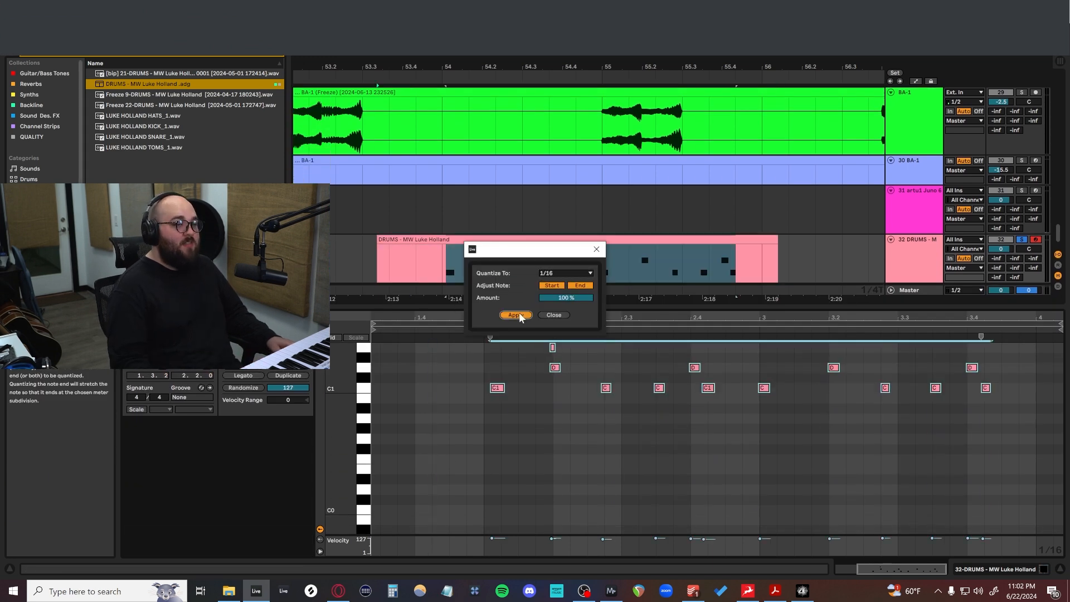
pyautogui.click(516, 315)
pyautogui.click(510, 365)
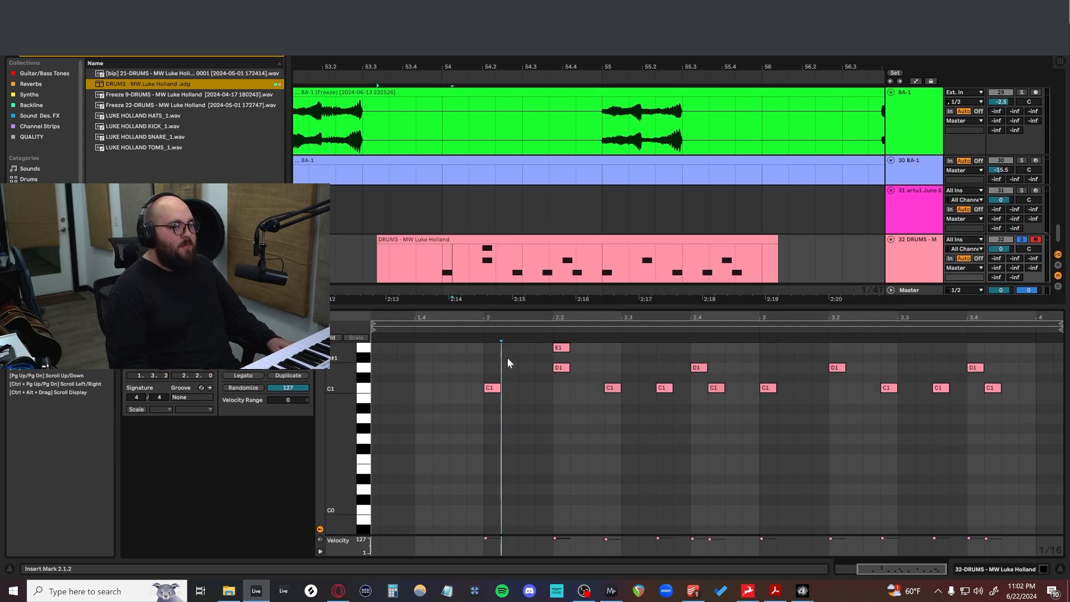
# Step: Delete the E1 note from the MW Luke Holland drum clip and play the result
pyautogui.moveTo(593, 359); pyautogui.dragTo(564, 346)
pyautogui.press('Delete')
pyautogui.press('space')
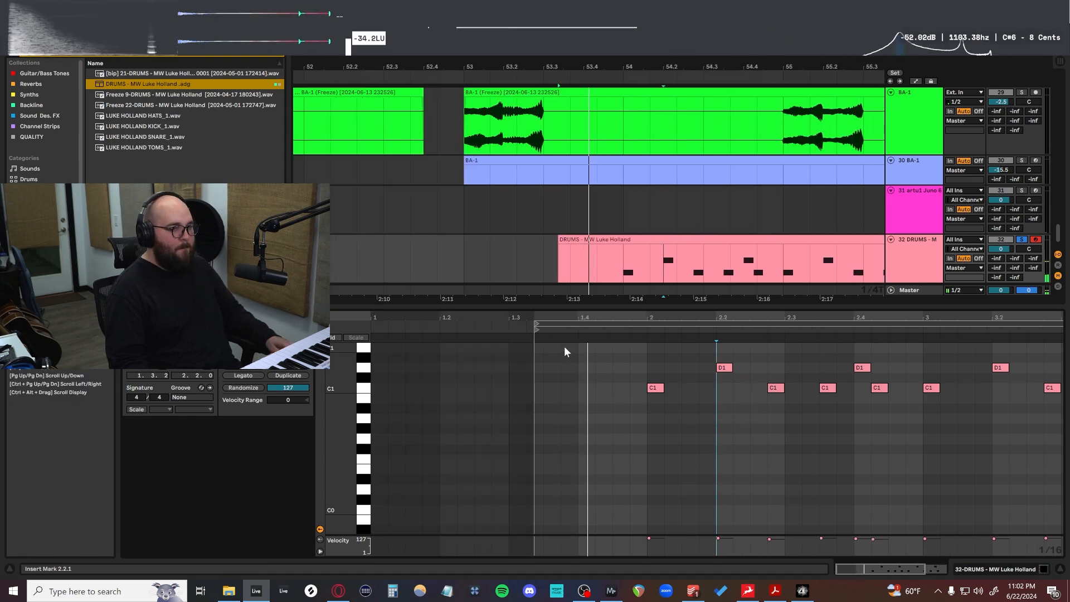
# Step: Trim the drum clip's empty lead-in and align its start to bar 53, enlarging its velocity lane
pyautogui.click(595, 279)
pyautogui.moveTo(596, 283); pyautogui.dragTo(492, 264)
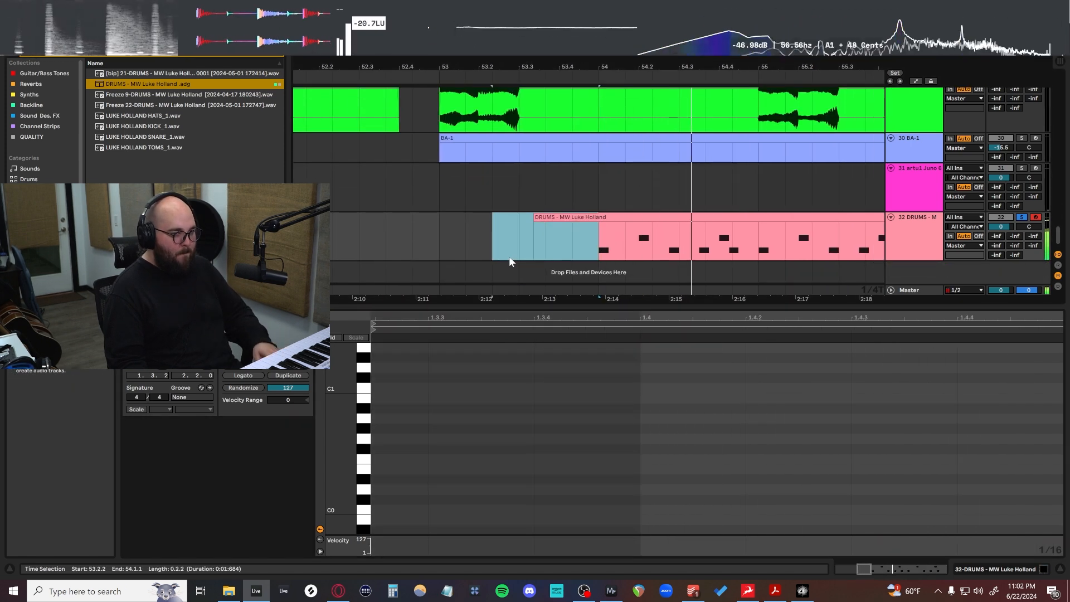
pyautogui.moveTo(513, 534); pyautogui.dragTo(513, 406)
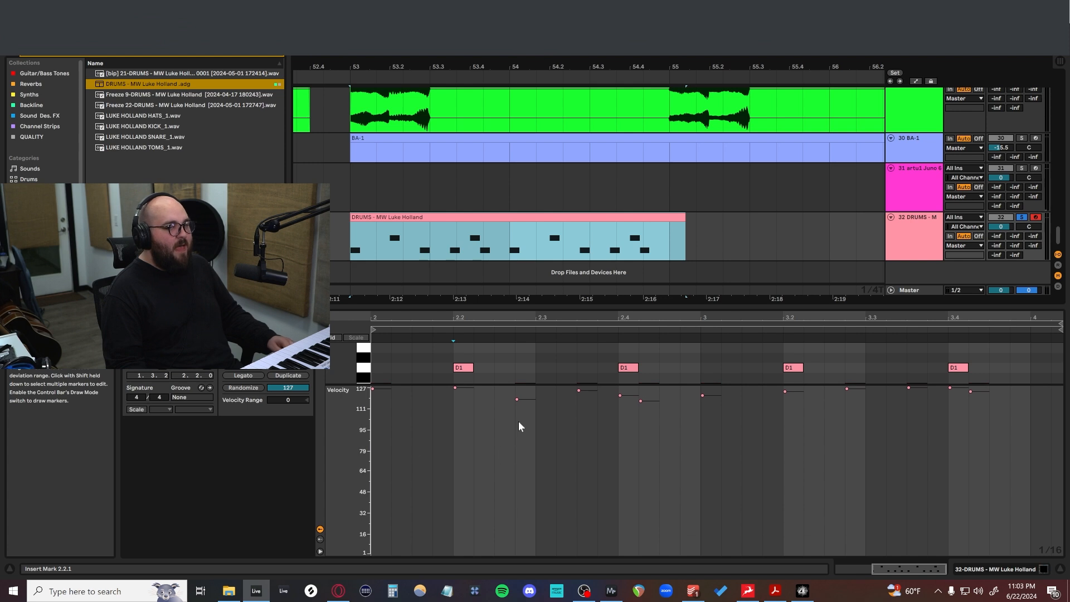
pyautogui.moveTo(534, 384); pyautogui.dragTo(535, 430)
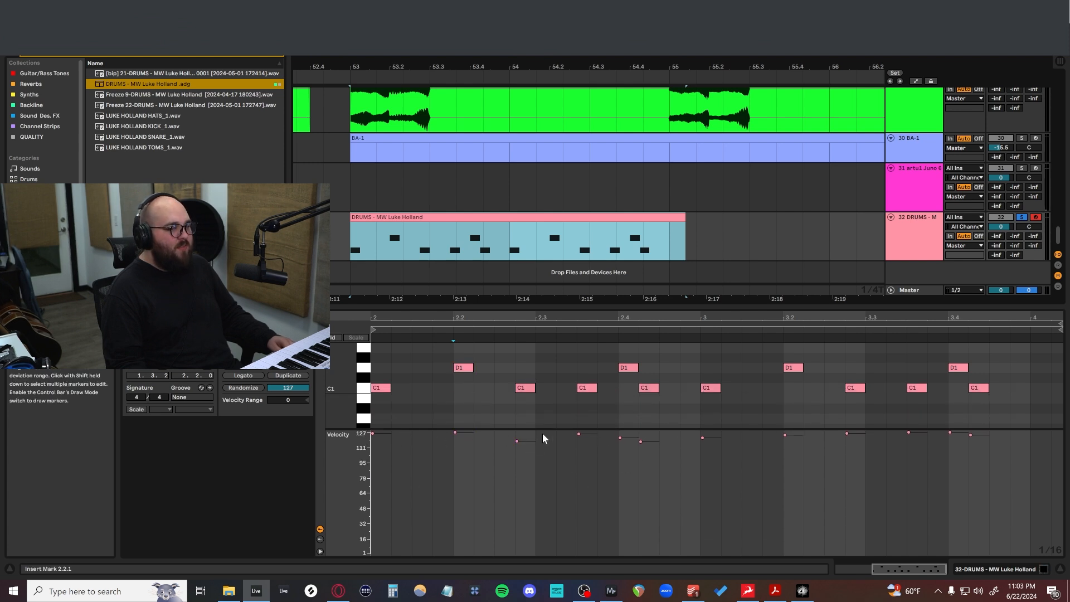
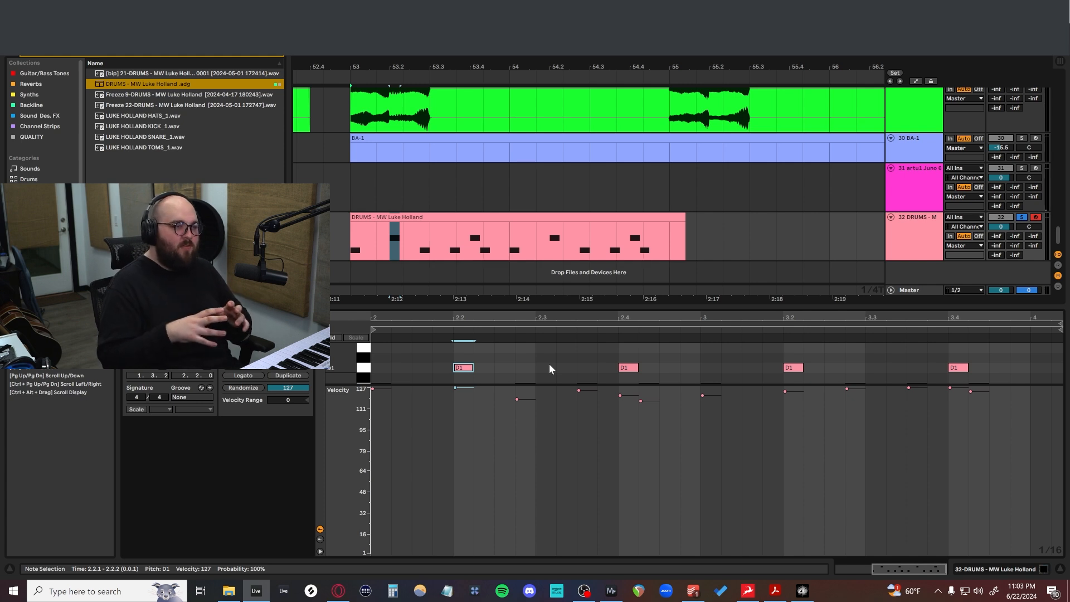
# Step: Overdub notes in the D4 to F4 range onto the MW Luke Holland drum track from bar 53
pyautogui.hotkey('shift', 'Tab')
pyautogui.click(355, 383)
pyautogui.press('F9')
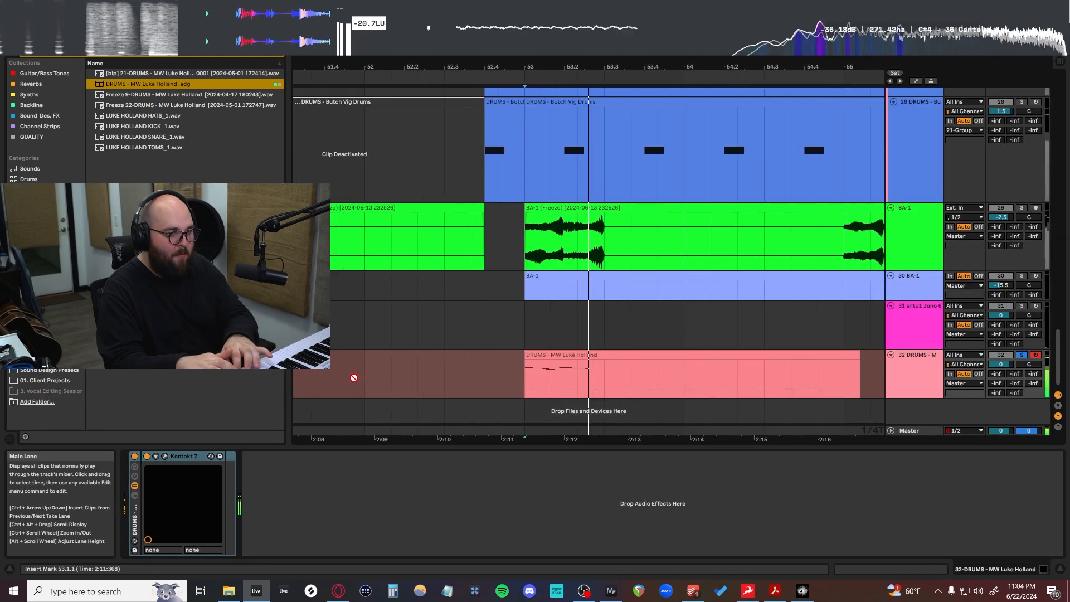
pyautogui.press('space')
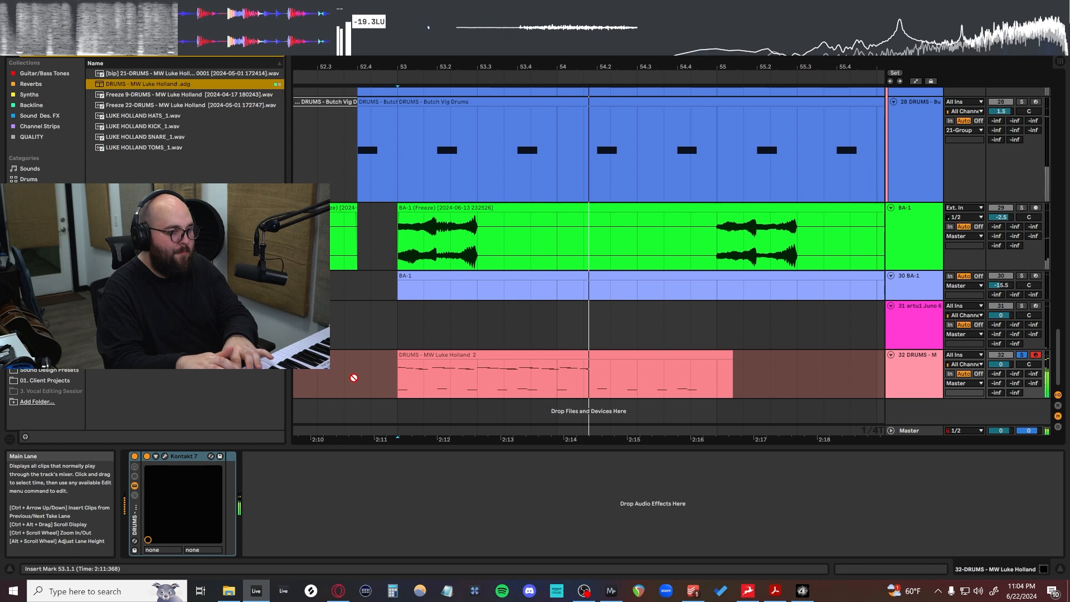
# Step: Copy the one-bar pattern of D4 to F4 notes into the second bar of the MW Luke Holland drum clip
pyautogui.hotkey('shift', 'Tab')
pyautogui.scroll(-1, 526, 450)
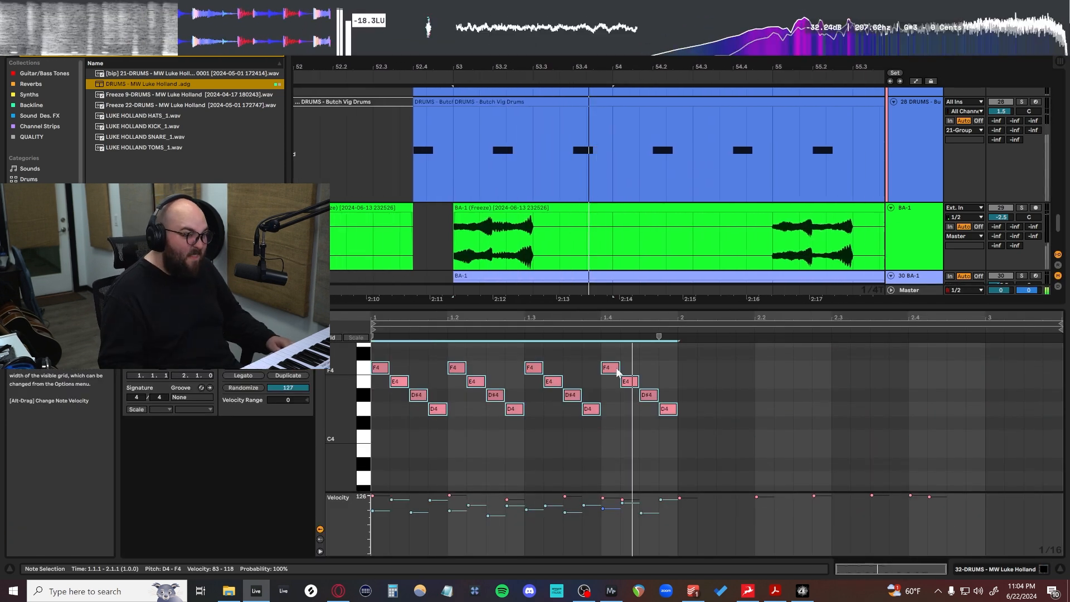
pyautogui.scroll(1, 641, 364)
pyautogui.moveTo(699, 372); pyautogui.dragTo(395, 457)
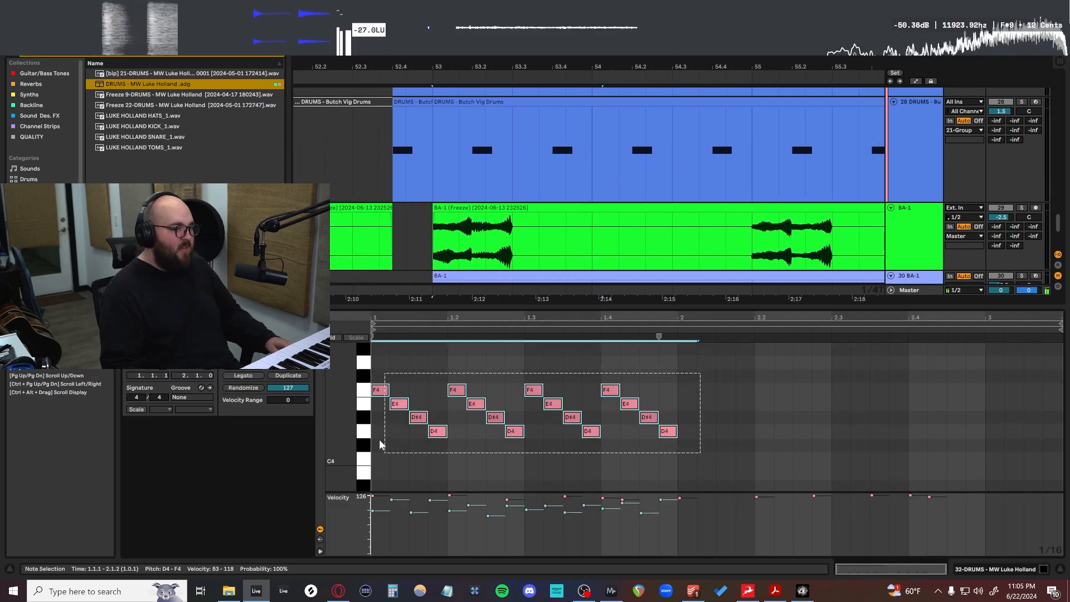
pyautogui.moveTo(389, 390); pyautogui.dragTo(686, 391)
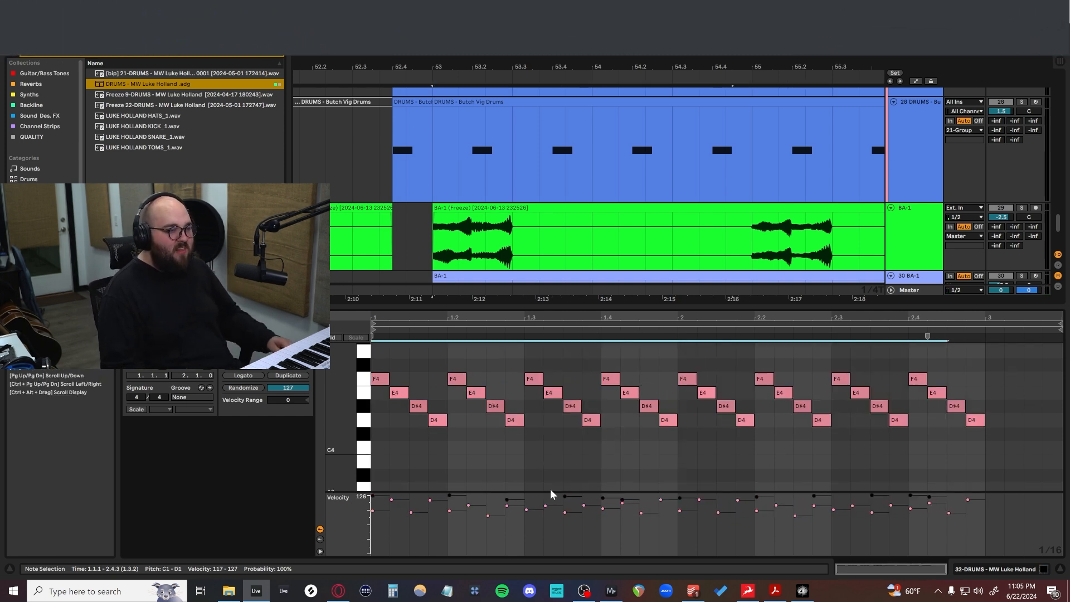
# Step: Enlarge the velocity lane to inspect the drum notes' velocities, and shrink it to bring the notes back into view
pyautogui.moveTo(551, 492); pyautogui.dragTo(526, 375)
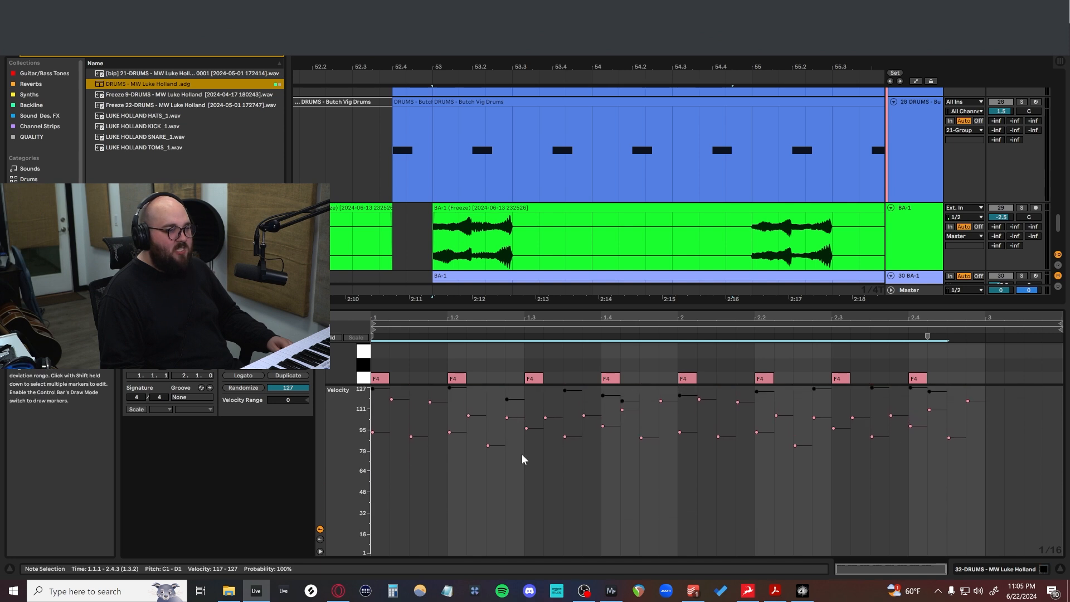
pyautogui.moveTo(710, 390); pyautogui.dragTo(693, 518)
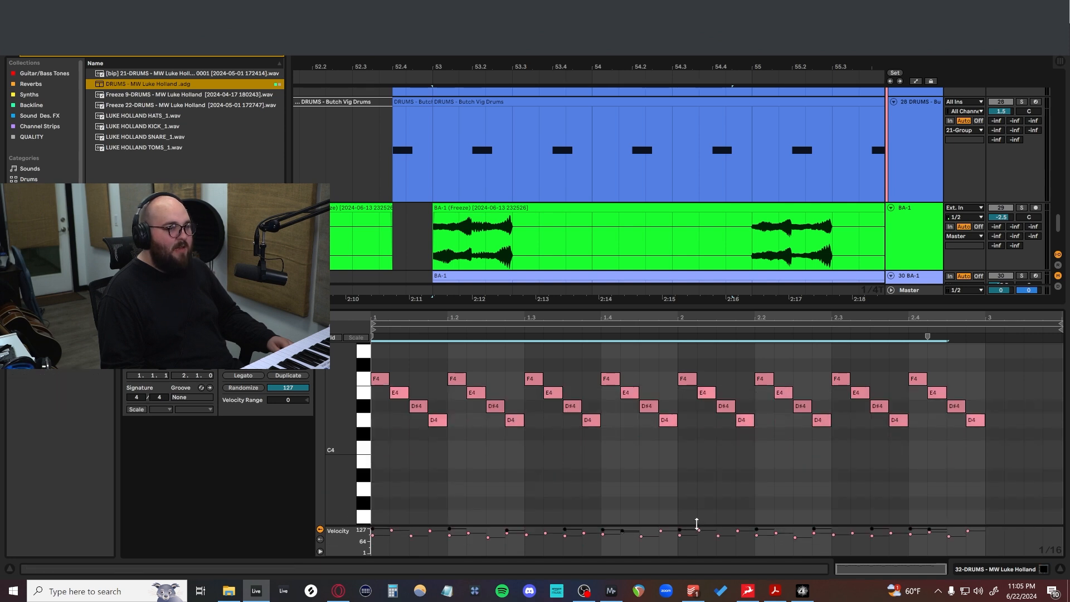
pyautogui.scroll(3, 541, 438)
pyautogui.moveTo(894, 425); pyautogui.dragTo(712, 490)
# Step: Play the MW Luke Holland drum clip from bar 53 in the arrangement
pyautogui.hotkey('shift', 'Tab')
pyautogui.click(491, 372)
pyautogui.press('z')
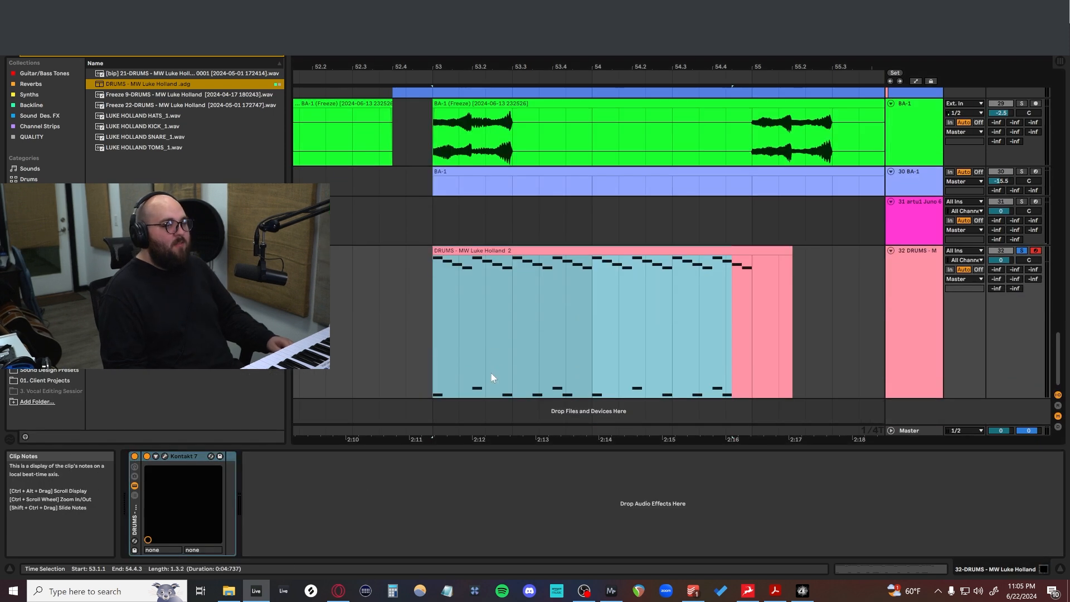
pyautogui.scroll(3, 479, 340)
pyautogui.click(374, 350)
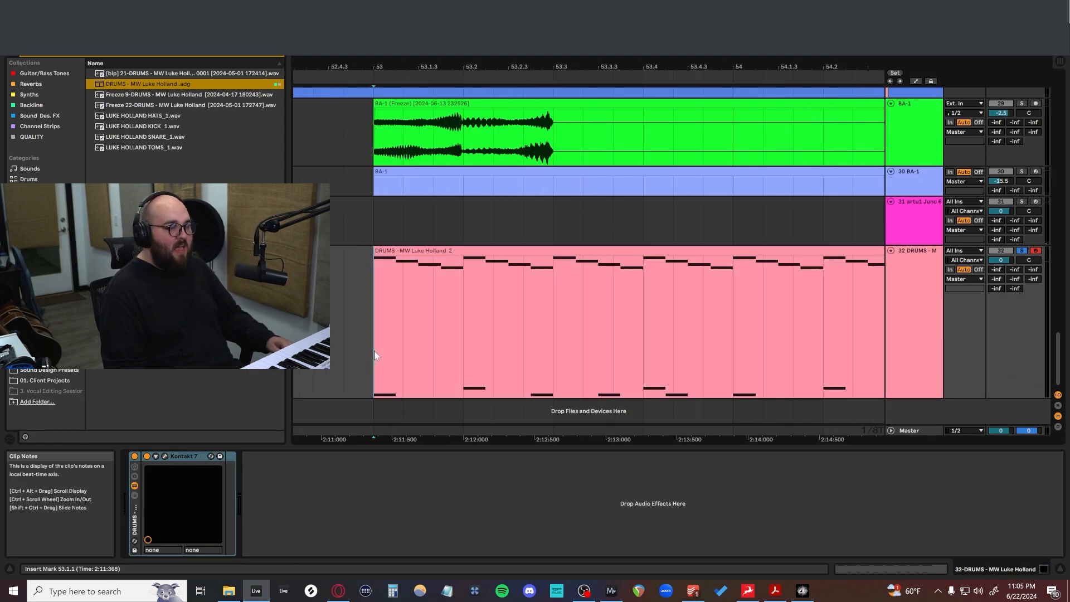
pyautogui.press('space')
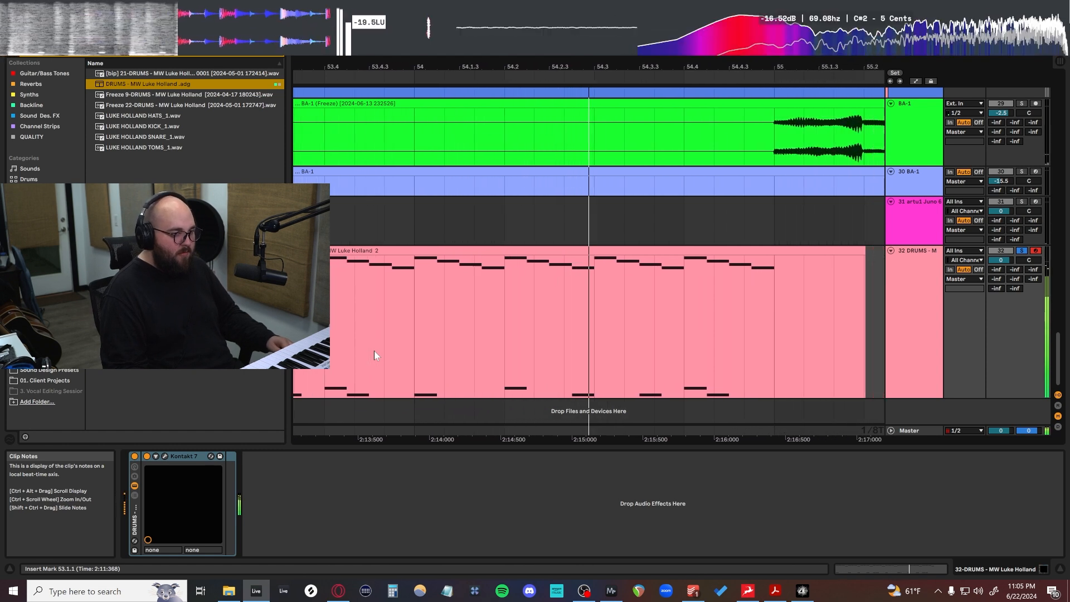
pyautogui.press('space')
# Step: Trim the drum clip to end at bar 55 and duplicate it directly after itself
pyautogui.click(593, 331)
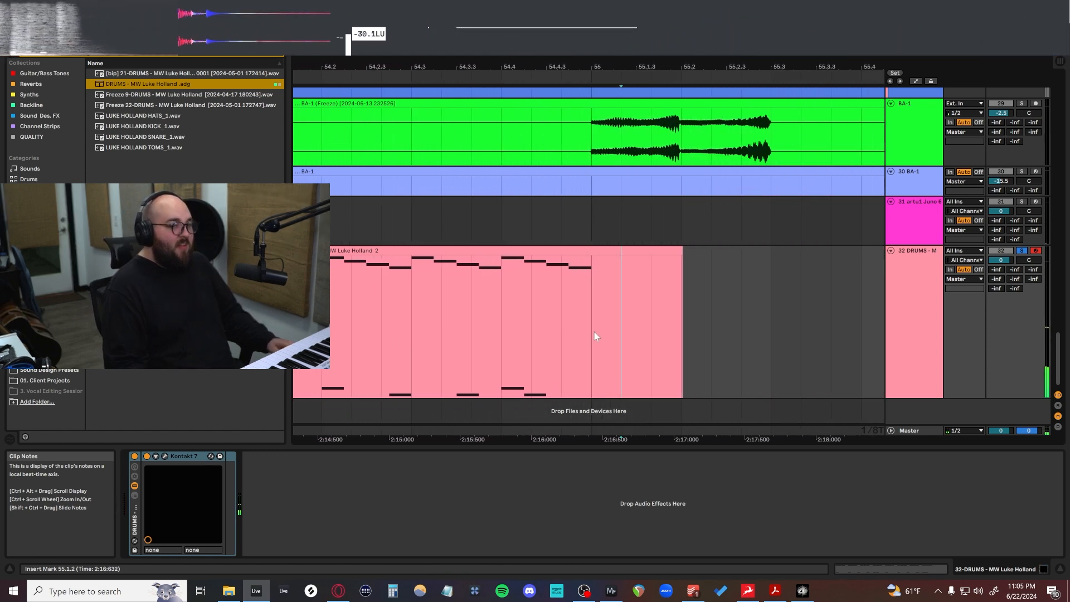
pyautogui.scroll(-5, 617, 273)
pyautogui.click(585, 250)
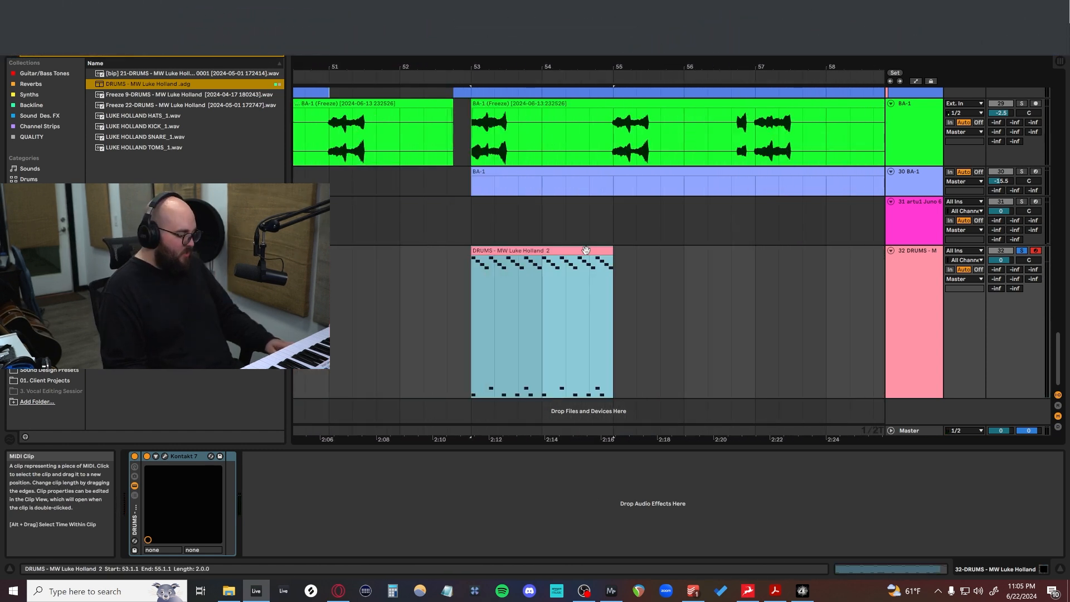
pyautogui.hotkey('ctrl', 'd')
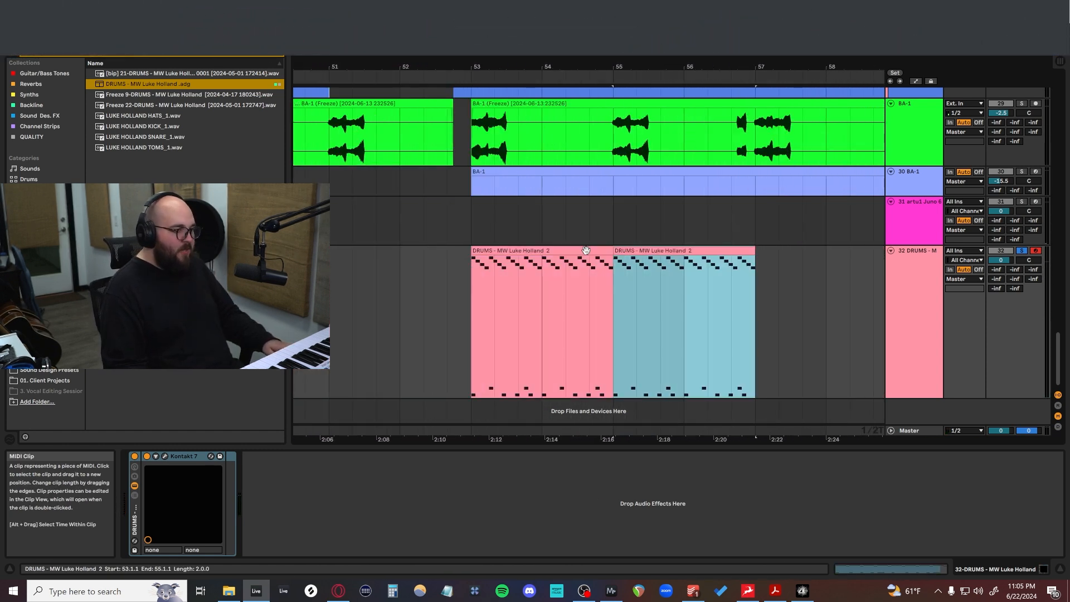
# Step: Delete all D4 to F4 notes from the duplicated drum clip at bar 55, keeping its C1 and D1 notes
pyautogui.doubleClick(661, 252)
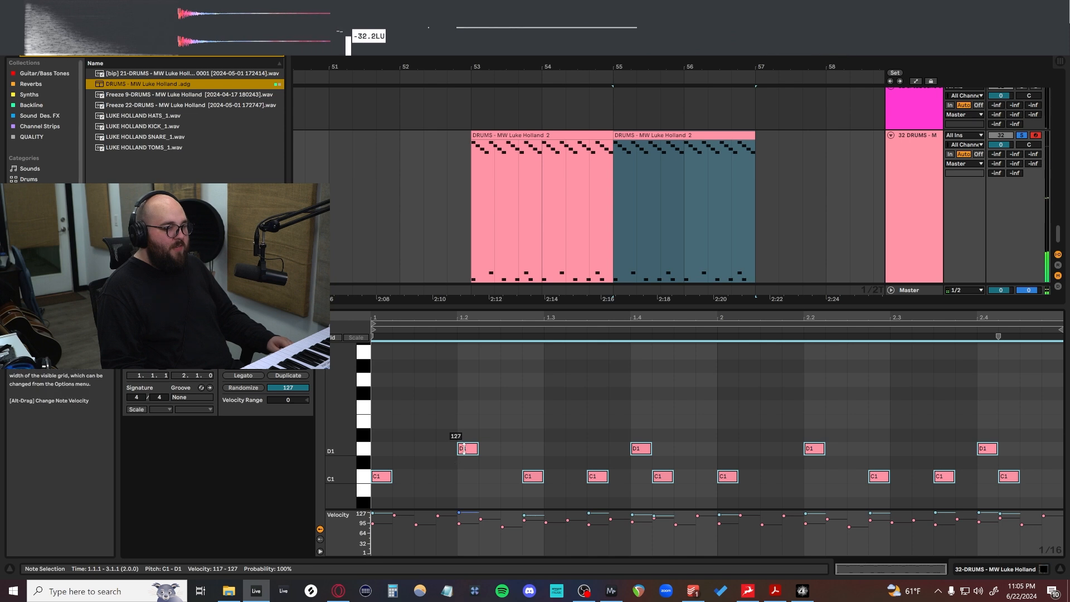
pyautogui.moveTo(463, 454); pyautogui.dragTo(464, 451)
pyautogui.click(495, 477)
pyautogui.scroll(10, 496, 477)
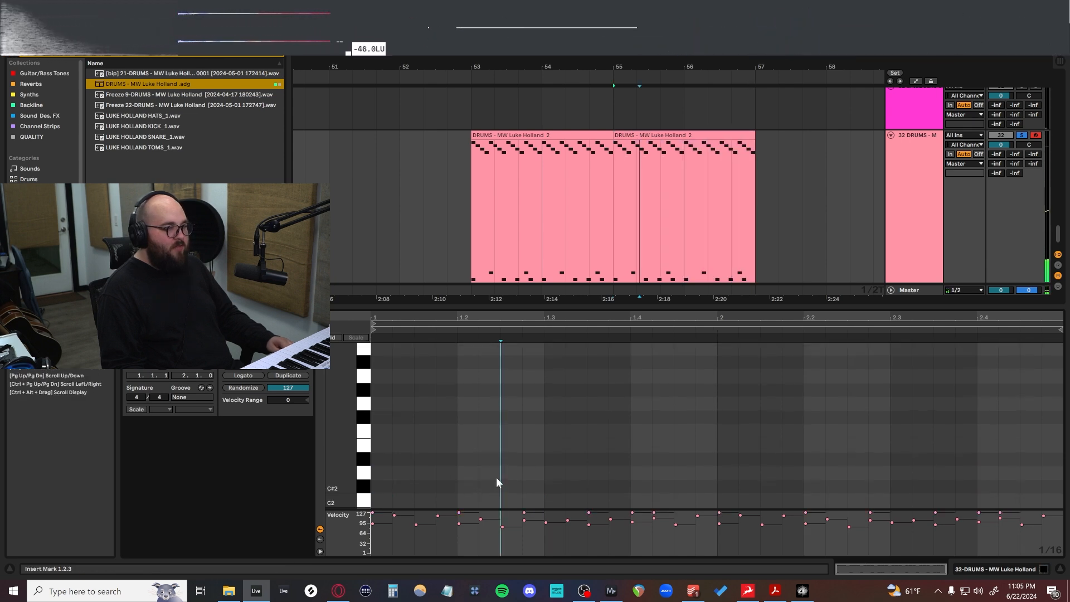
pyautogui.scroll(3, 496, 478)
pyautogui.moveTo(367, 402); pyautogui.dragTo(367, 448)
pyautogui.press('Delete')
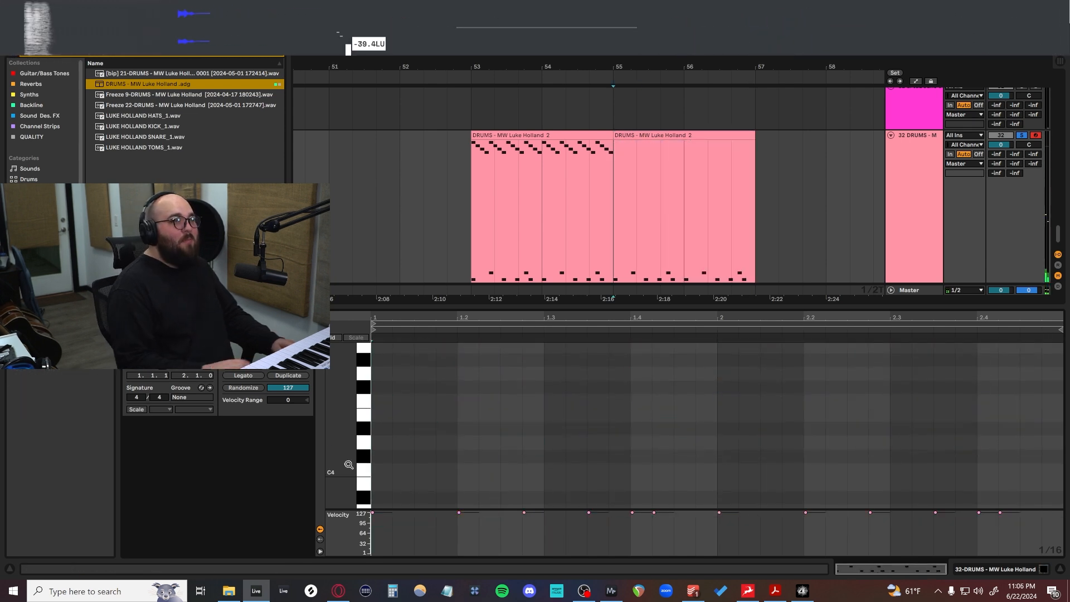
# Step: Add a sixteenth F#1 note at the start of the duplicated clip and repeat it back to back across both bars
pyautogui.scroll(-10, 369, 453)
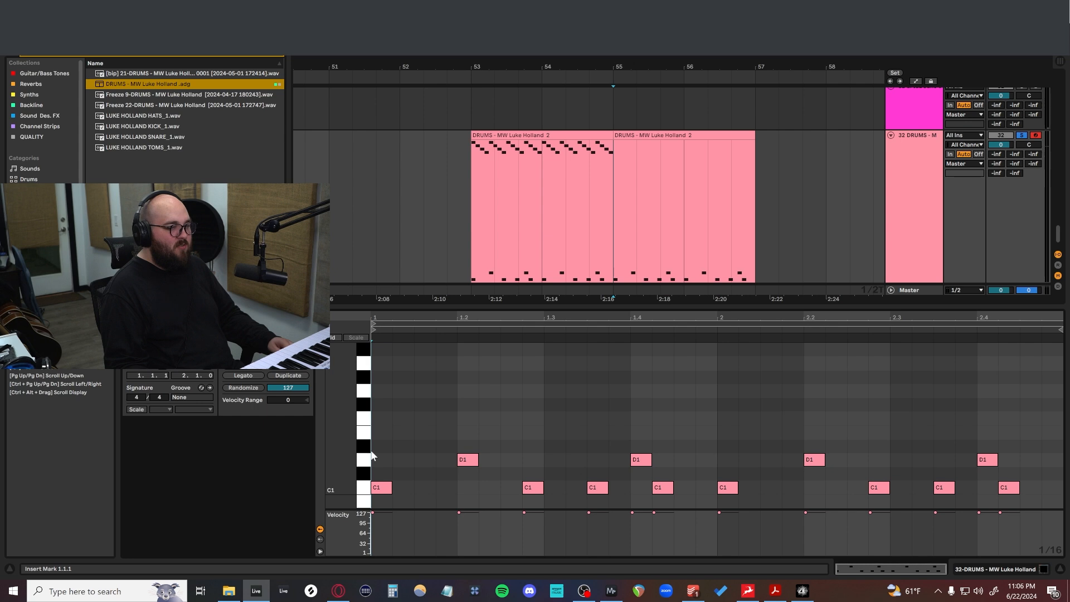
pyautogui.doubleClick(383, 437)
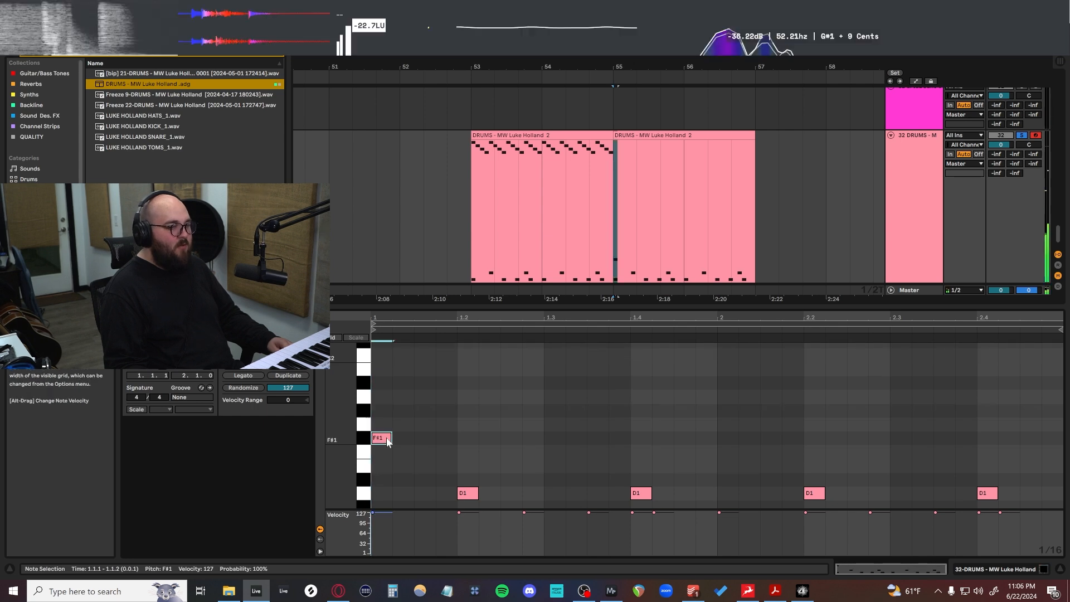
pyautogui.scroll(-1, 396, 385)
pyautogui.hotkey('ctrl', 'd')
pyautogui.hotkey('ctrl', 'd')
pyautogui.hotkey('ctrl', 'd')
pyautogui.hotkey('ctrl', 'd')
pyautogui.hotkey('ctrl', 'd')
pyautogui.hotkey('ctrl', 'd')
pyautogui.hotkey('ctrl', 'd')
pyautogui.hotkey('ctrl', 'd')
pyautogui.hotkey('ctrl', 'd')
pyautogui.hotkey('ctrl', 'd')
pyautogui.hotkey('ctrl', 'd')
pyautogui.hotkey('ctrl', 'd')
pyautogui.hotkey('ctrl', 'd')
pyautogui.hotkey('ctrl', 'd')
pyautogui.hotkey('ctrl', 'd')
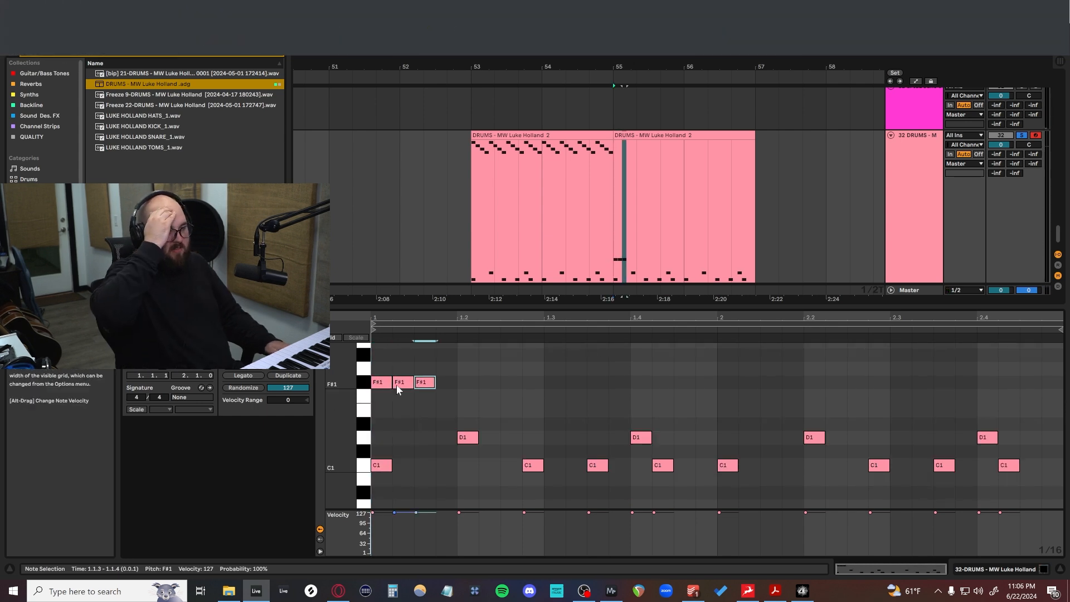
pyautogui.hotkey('ctrl', 'd')
pyautogui.hotkey('ctrl', 'd')
pyautogui.hotkey('ctrl', 'd')
pyautogui.hotkey('ctrl', 'd')
pyautogui.hotkey('ctrl', 'd')
pyautogui.hotkey('ctrl', 'd')
pyautogui.hotkey('ctrl', 'd')
pyautogui.hotkey('ctrl', 'd')
pyautogui.hotkey('ctrl', 'd')
pyautogui.hotkey('ctrl', 'd')
pyautogui.hotkey('ctrl', 'd')
pyautogui.hotkey('ctrl', 'd')
pyautogui.hotkey('ctrl', 'd')
pyautogui.hotkey('ctrl', 'd')
pyautogui.hotkey('ctrl', 'd')
pyautogui.hotkey('ctrl', 'd')
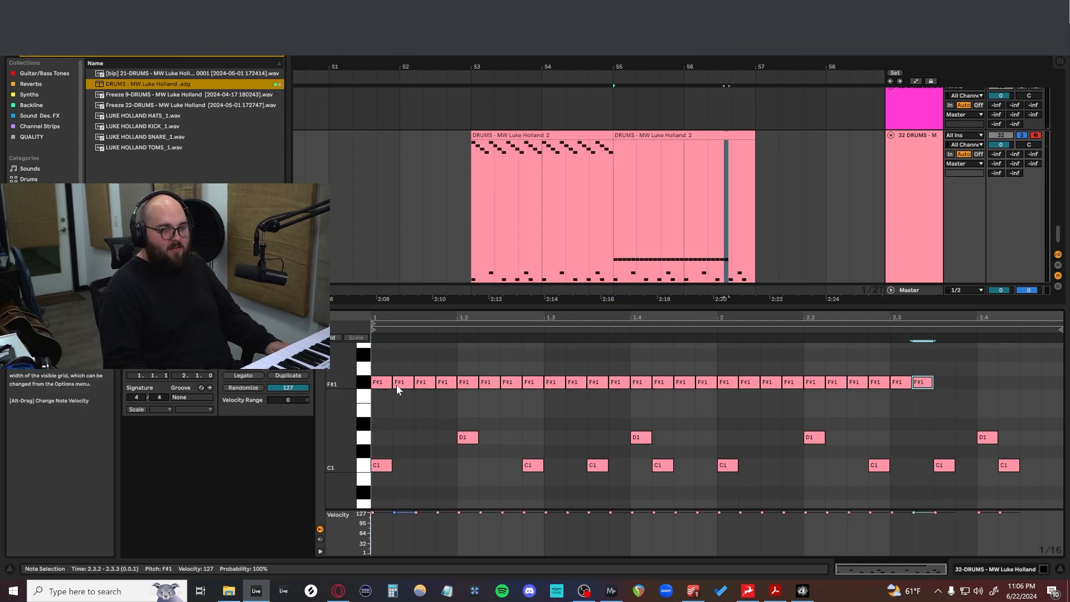
# Step: Play the duplicated drum clip with its steady F#1 pattern from bar 55
pyautogui.press('space')
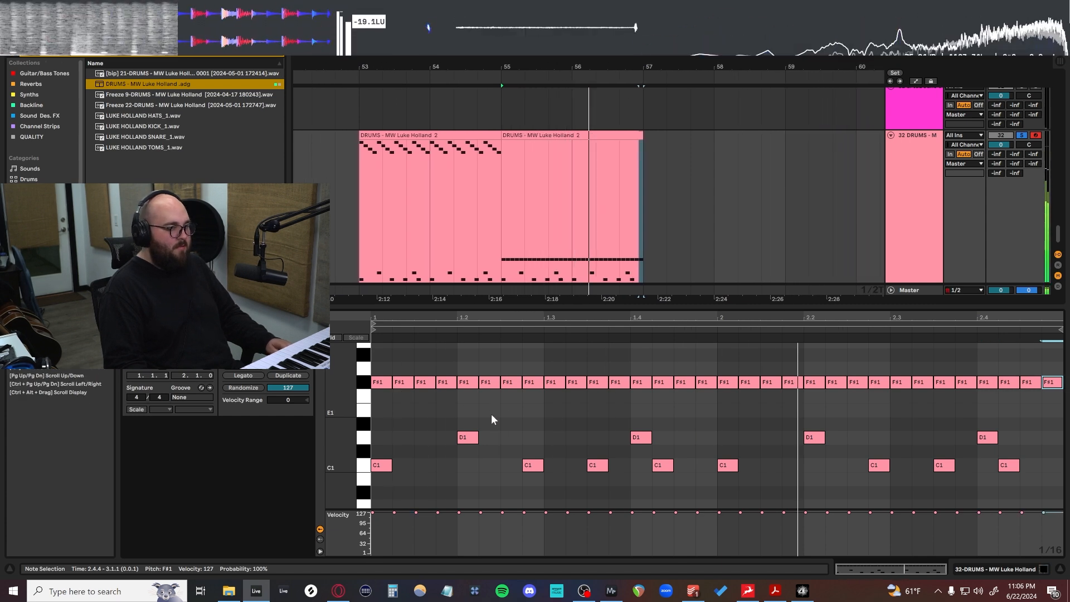
pyautogui.scroll(3, 491, 413)
pyautogui.press('space')
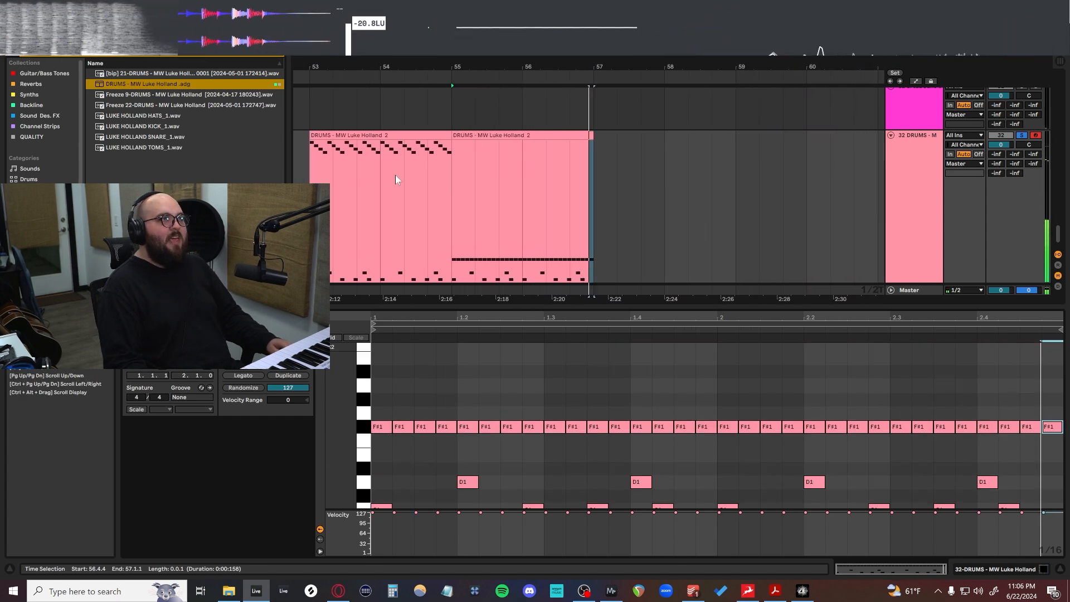
# Step: Play both drum clips back to back from bar 53 to compare them
pyautogui.scroll(-3, 387, 169)
pyautogui.hscroll(-3, 357, 162)
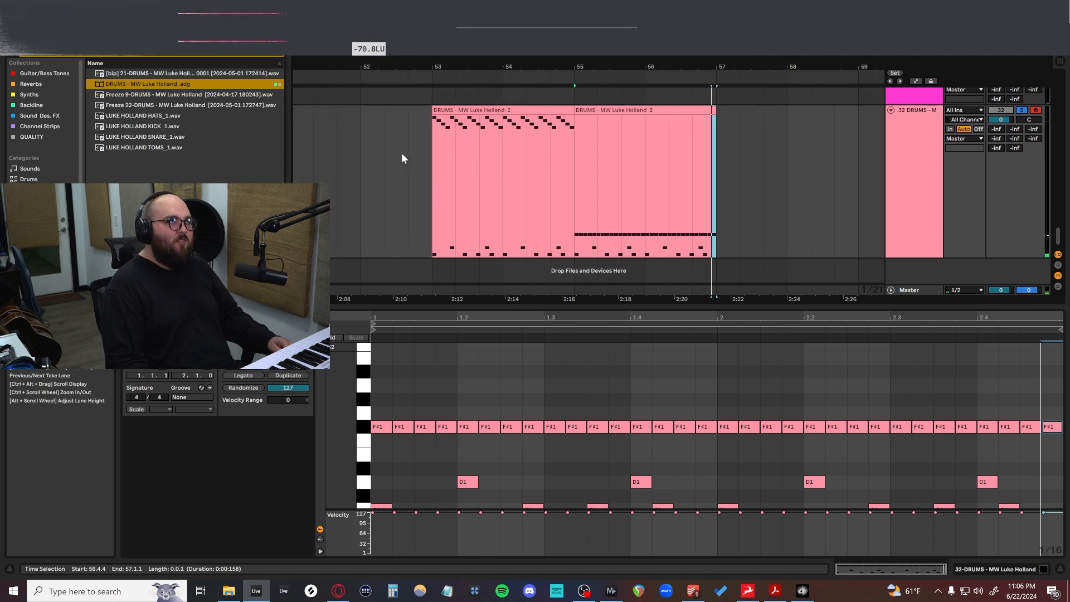
pyautogui.click(431, 172)
pyautogui.press('space')
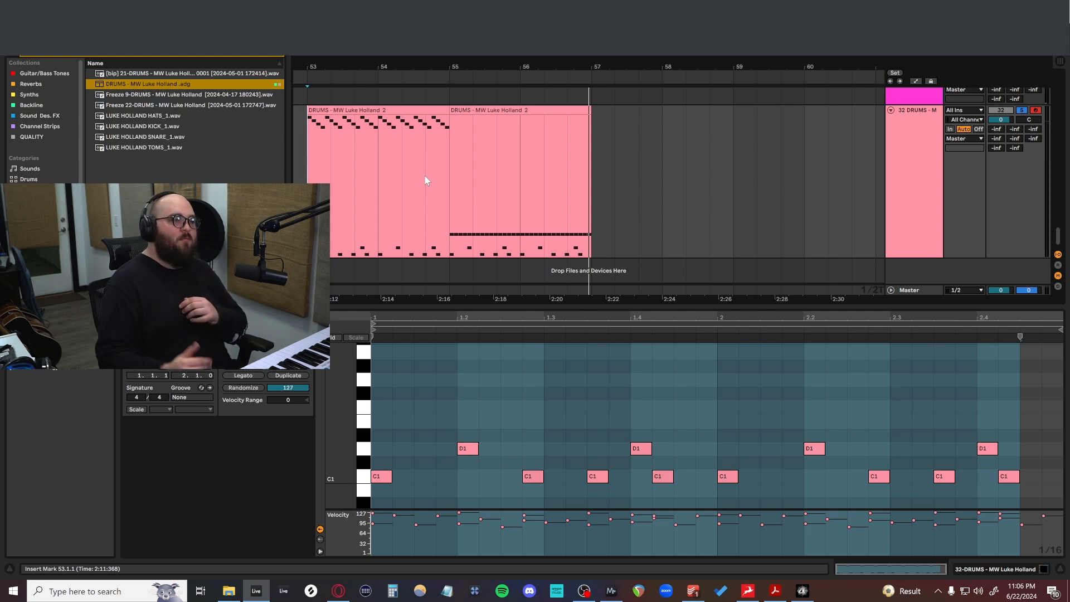
# Step: Show the second drum clip's notes to examine its F#1, D1 and C1 pattern
pyautogui.click(526, 109)
pyautogui.scroll(-2, 534, 449)
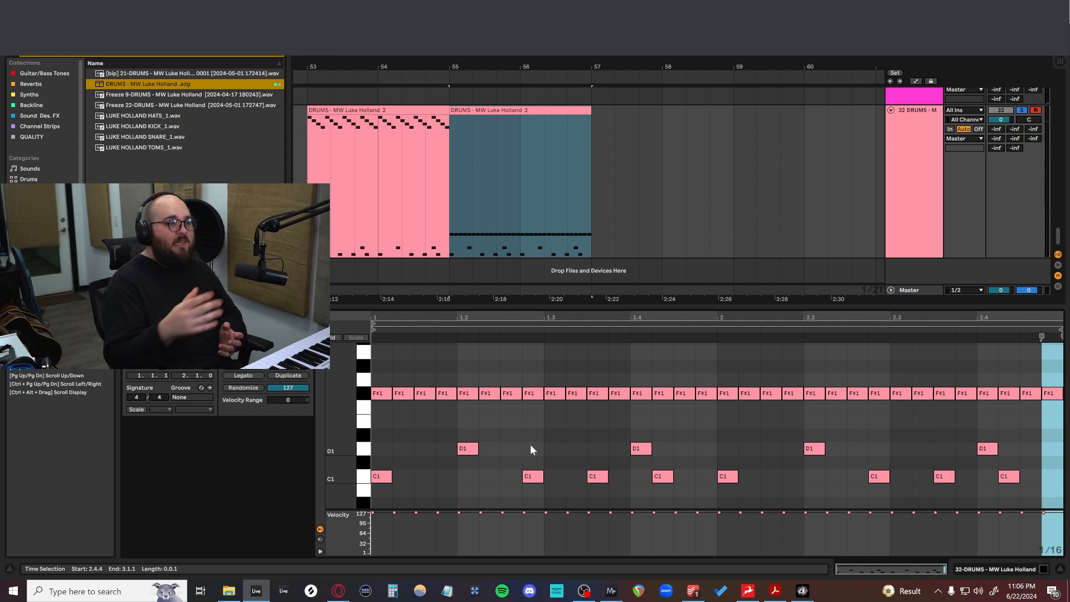
pyautogui.click(530, 443)
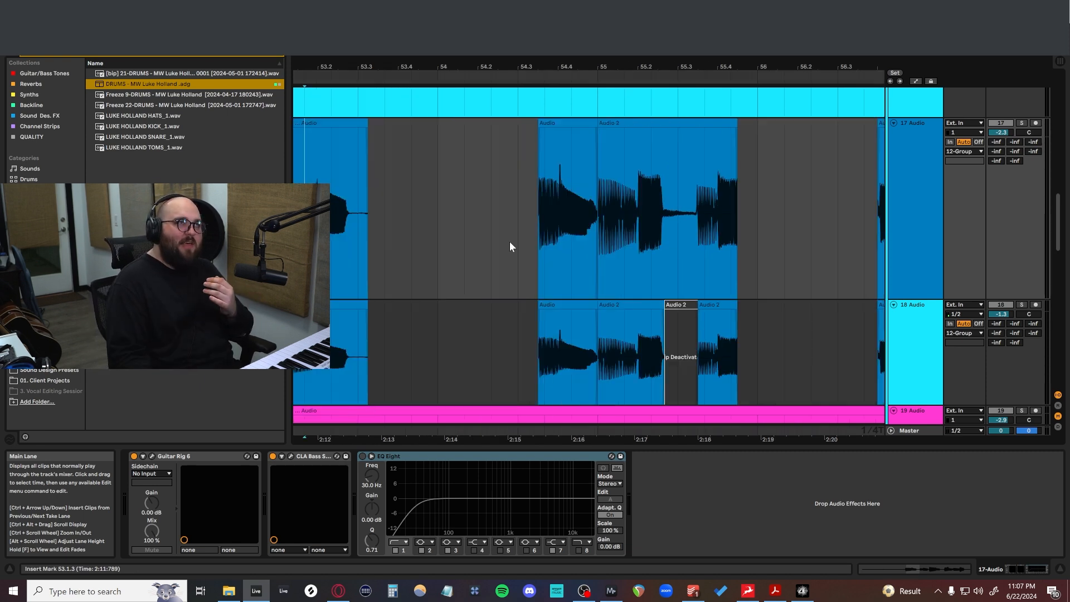
# Step: Look over audio tracks 17 to 20 from bar 53 at reduced track heights, and return to the drum track
pyautogui.hscroll(-2, 516, 246)
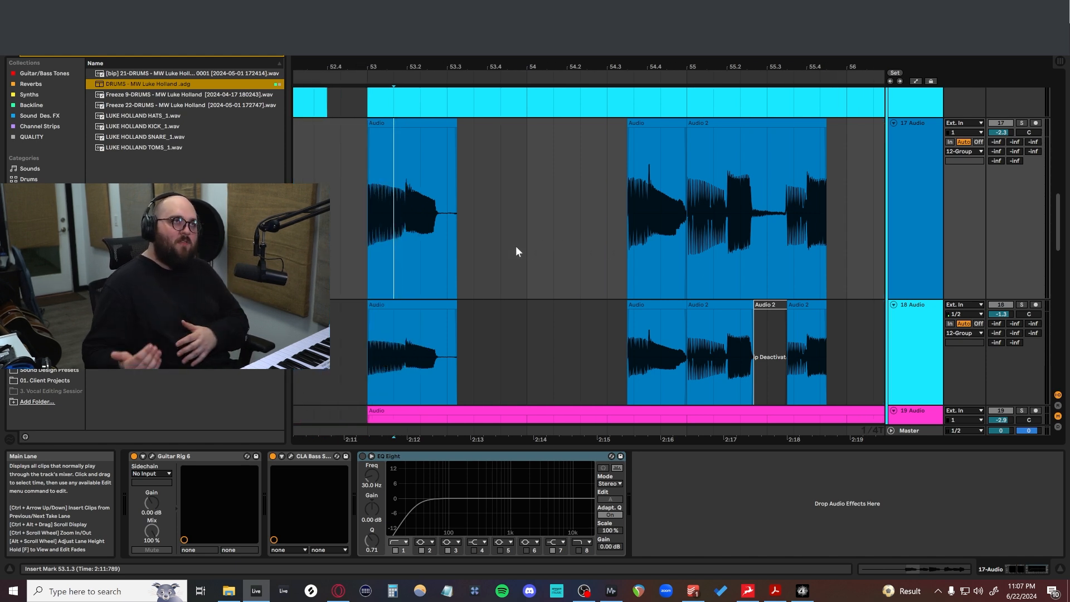
pyautogui.scroll(-3, 489, 164)
pyautogui.scroll(-1, 489, 169)
pyautogui.scroll(-1, 471, 268)
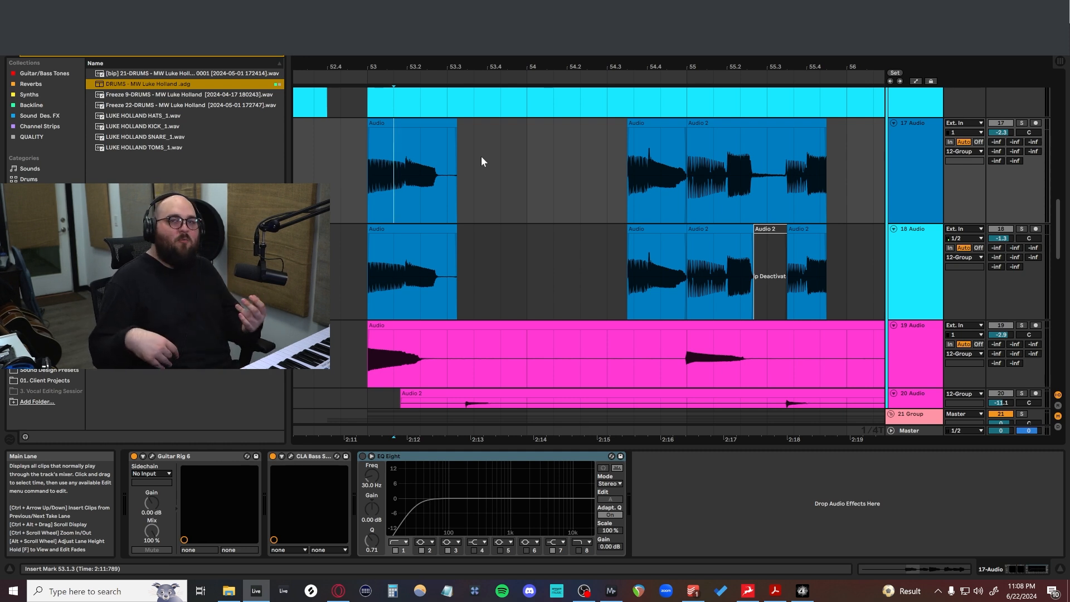
pyautogui.scroll(-10, 524, 173)
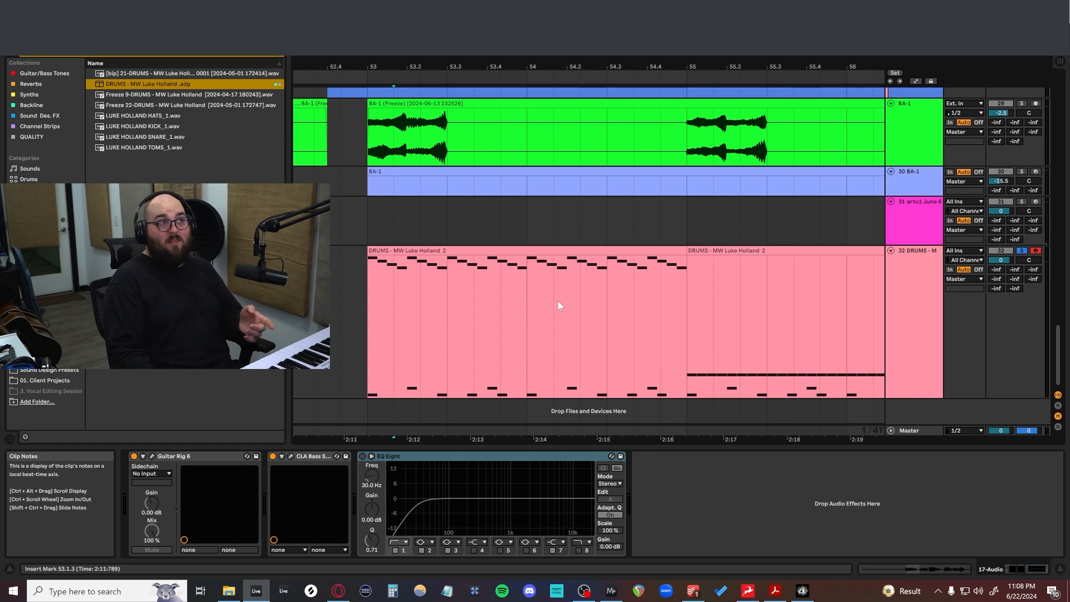
# Step: Inspect the C1 and D1 notes of both drum clips in turn, and return to the arrangement
pyautogui.click(537, 286)
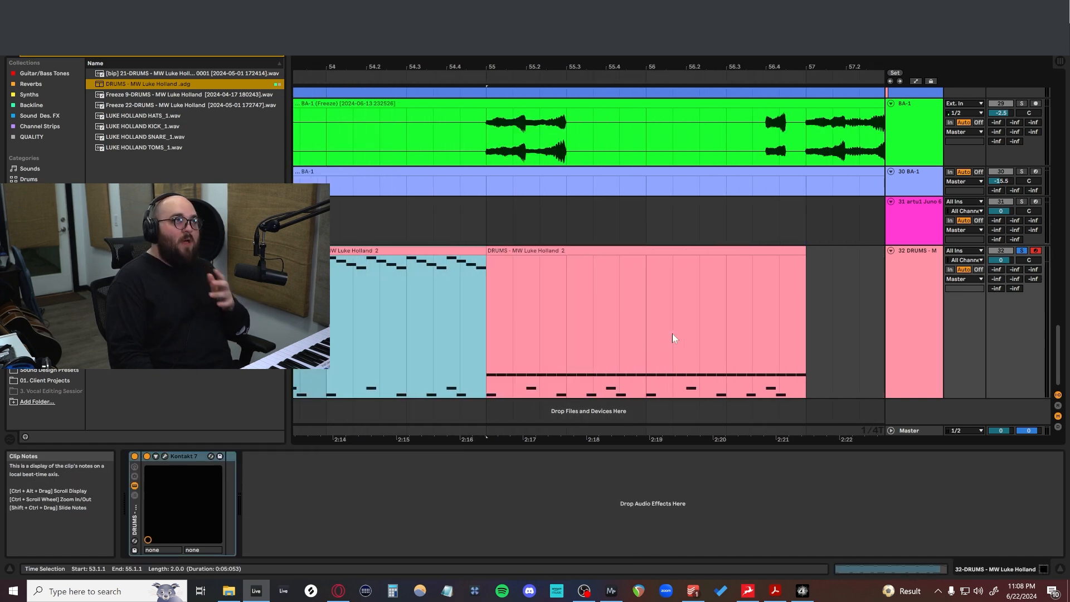
pyautogui.click(343, 333)
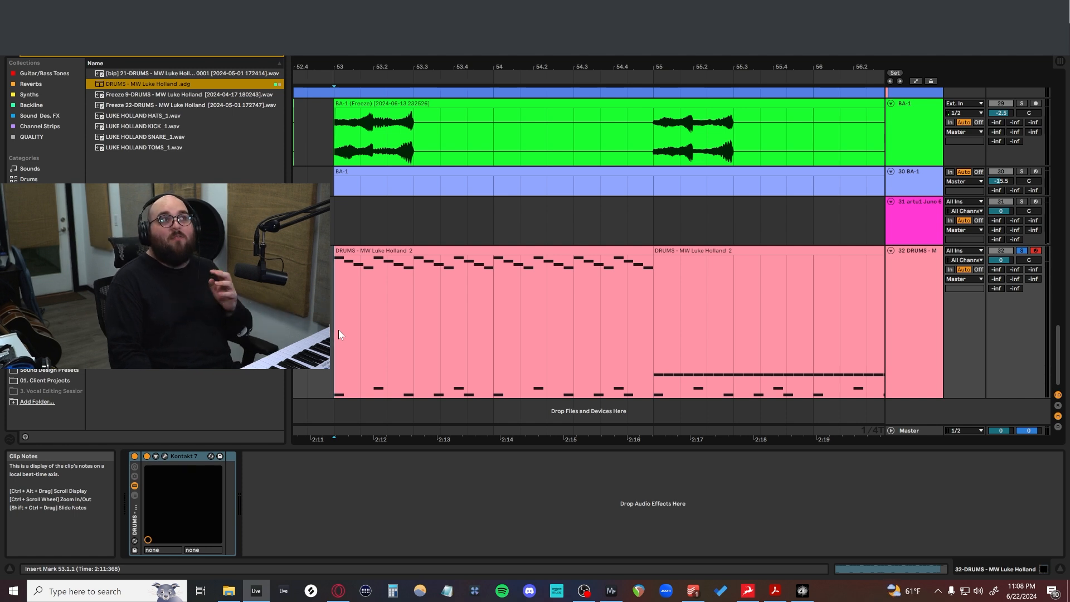
pyautogui.hscroll(-1, 339, 333)
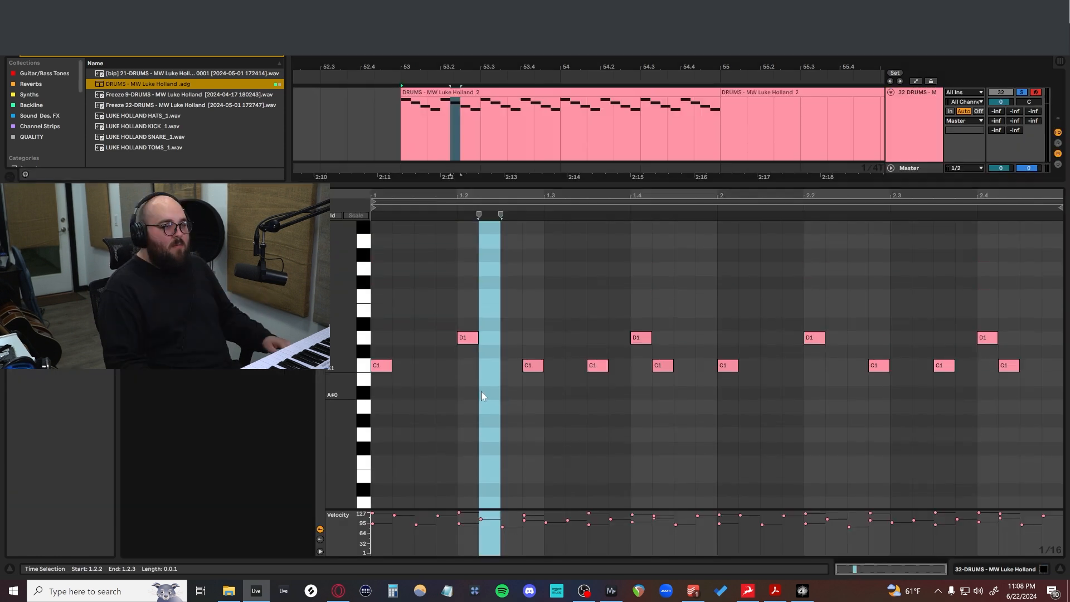
pyautogui.scroll(2, 479, 392)
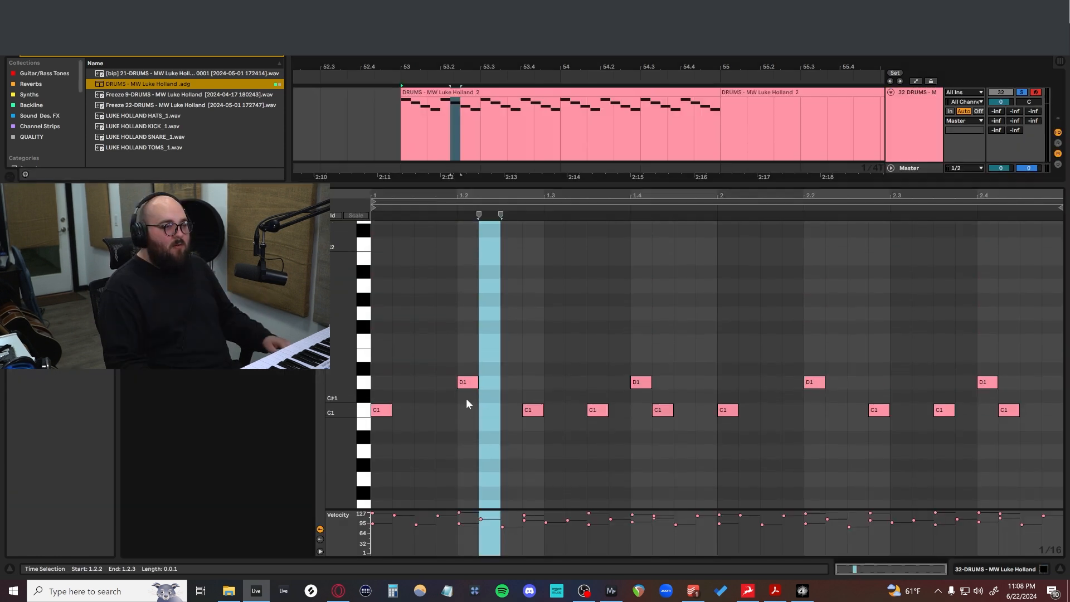
pyautogui.click(468, 397)
pyautogui.moveTo(465, 386); pyautogui.dragTo(621, 412)
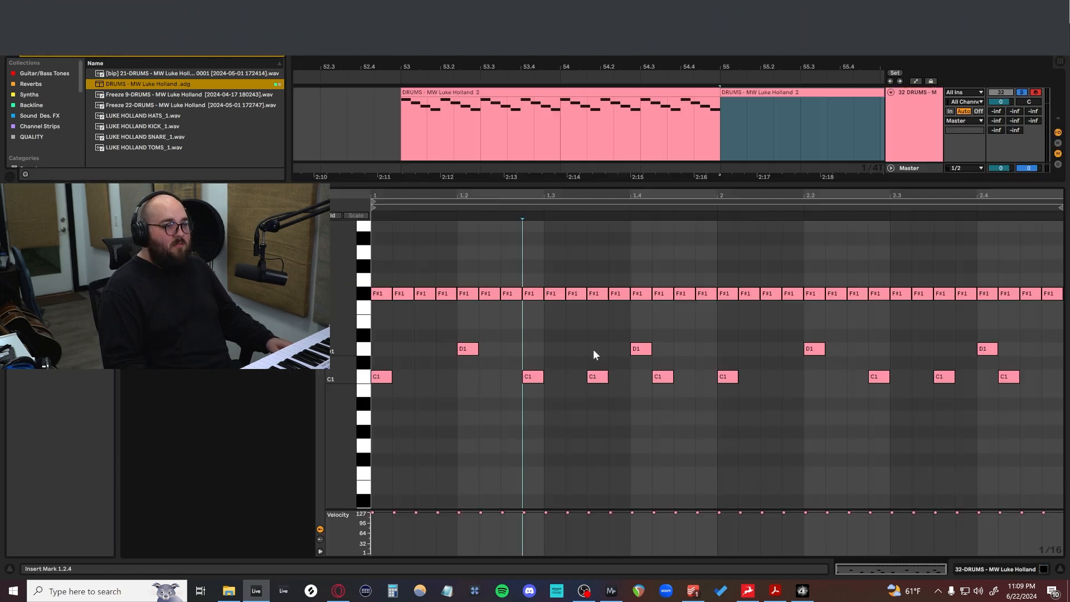
pyautogui.scroll(2, 580, 360)
pyautogui.hotkey('shift', 'Tab')
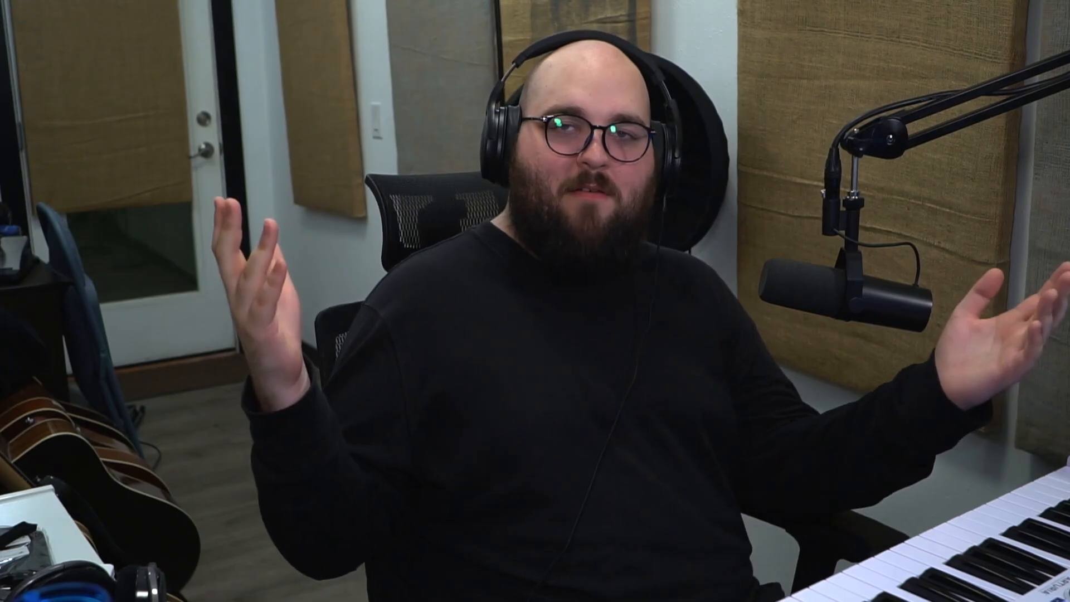